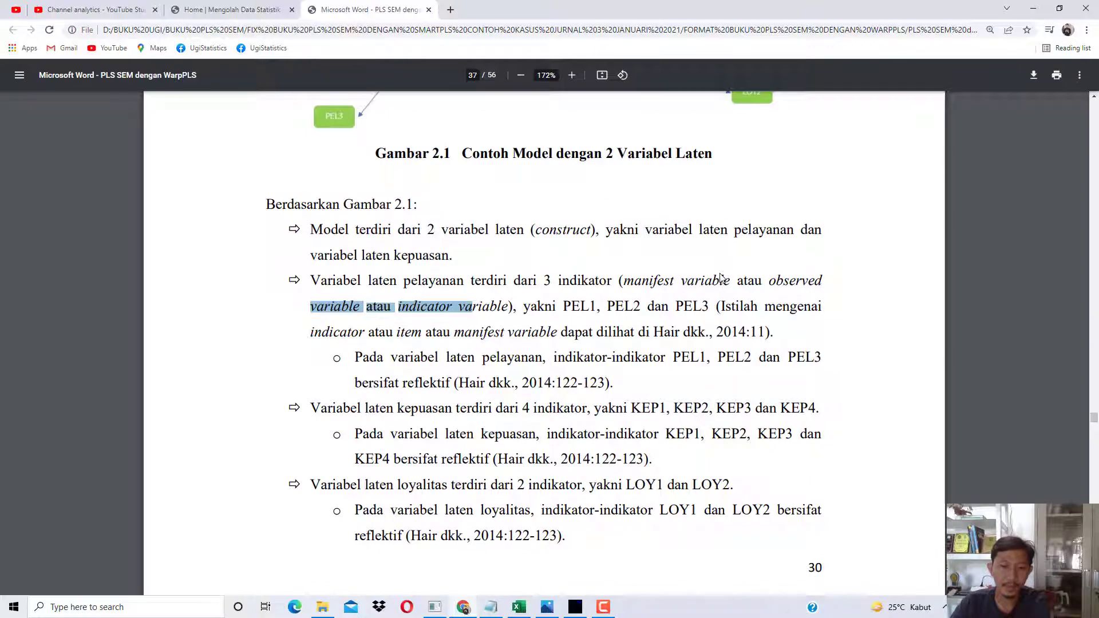
Examine the Gambar 2.1 path model and the descriptions of its latent variables Pelayanan, Kepuasan and Loyalitas with their indicators.
scroll(570, 290, "up", 4)
scroll(427, 264, "up", 1)
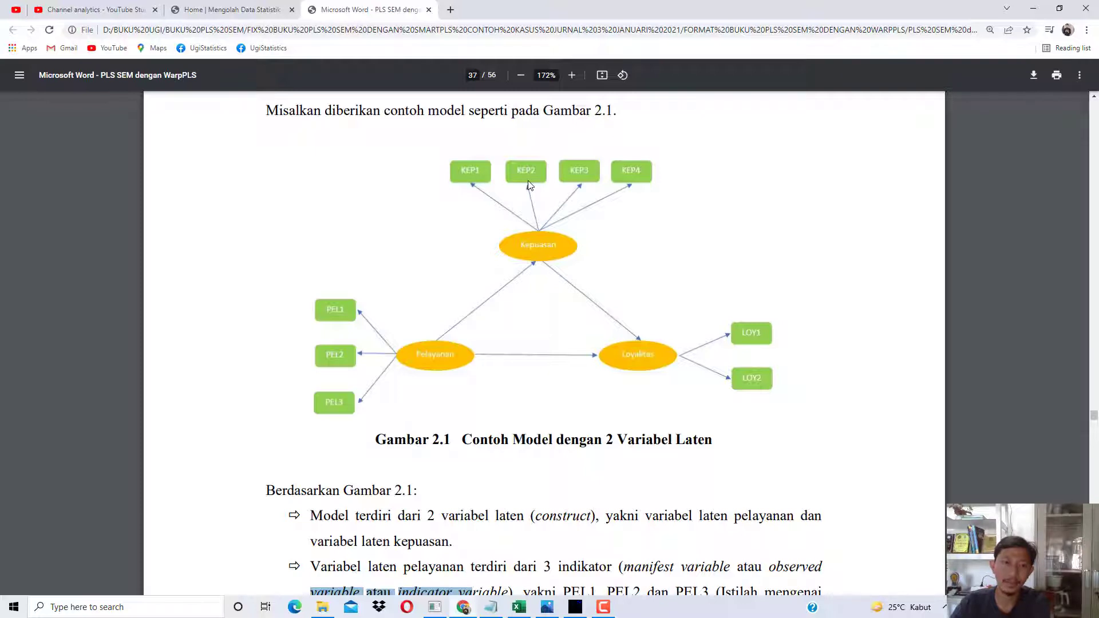
scroll(318, 321, "down", 1)
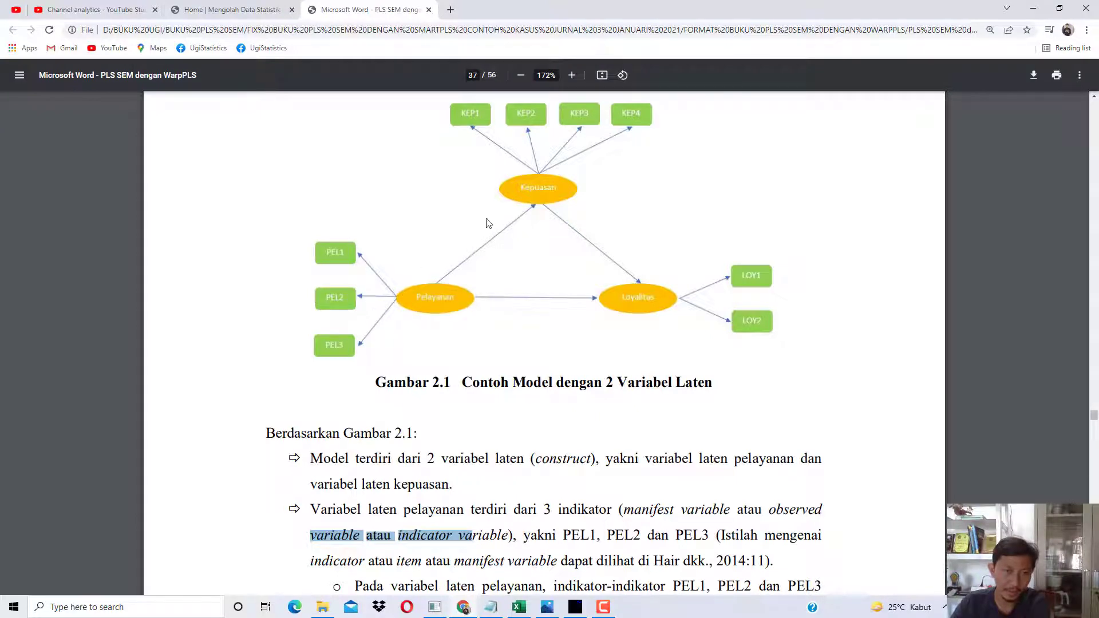
scroll(498, 220, "up", 1)
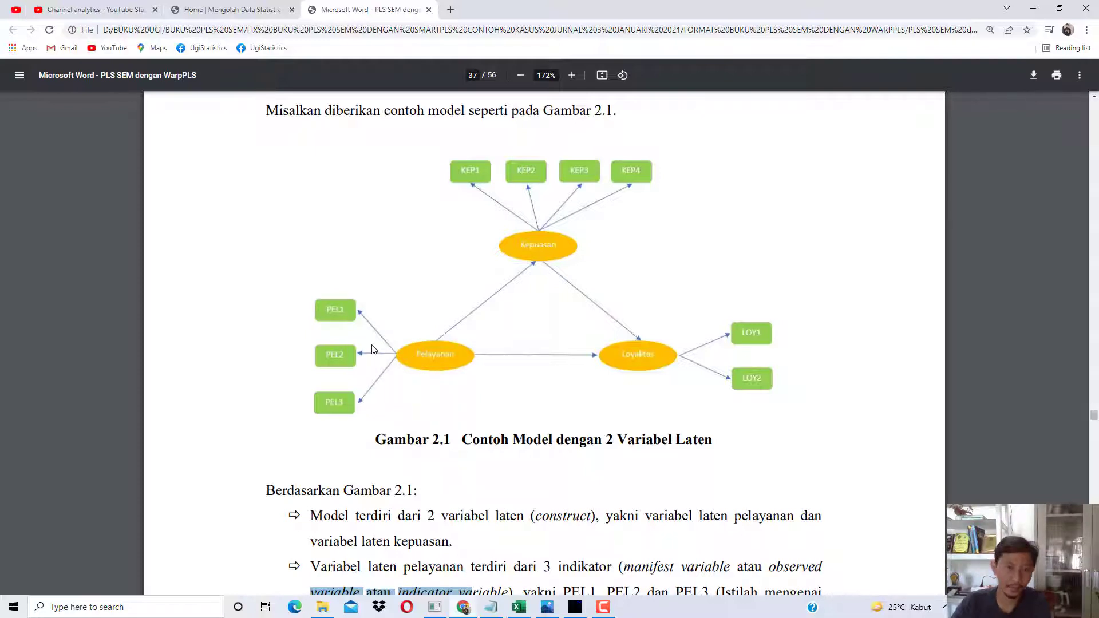
scroll(472, 369, "down", 7)
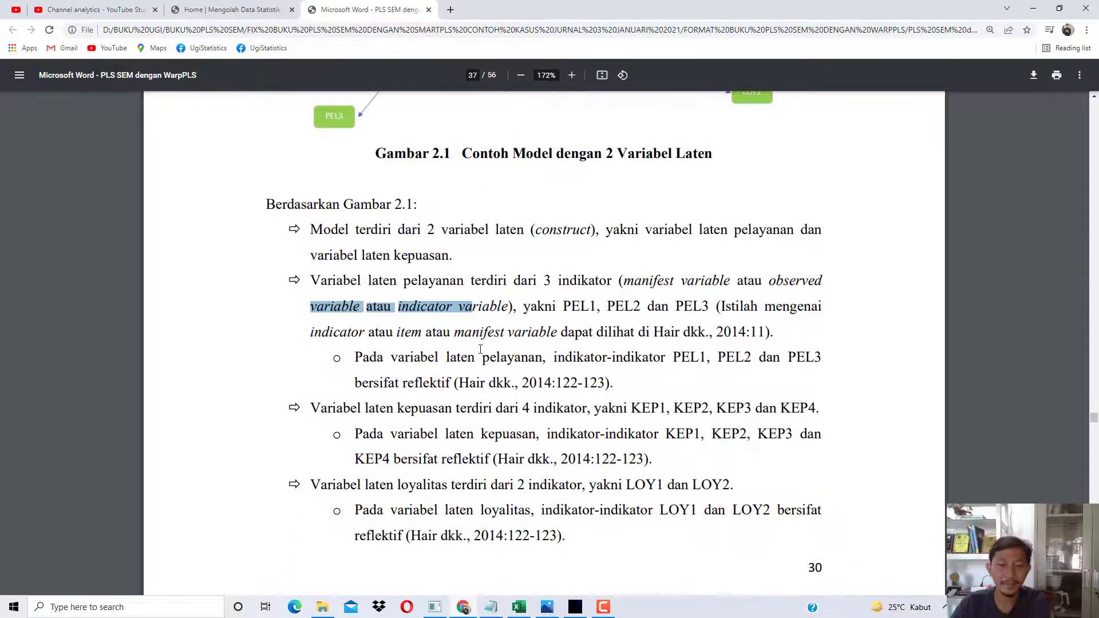
scroll(564, 322, "down", 5)
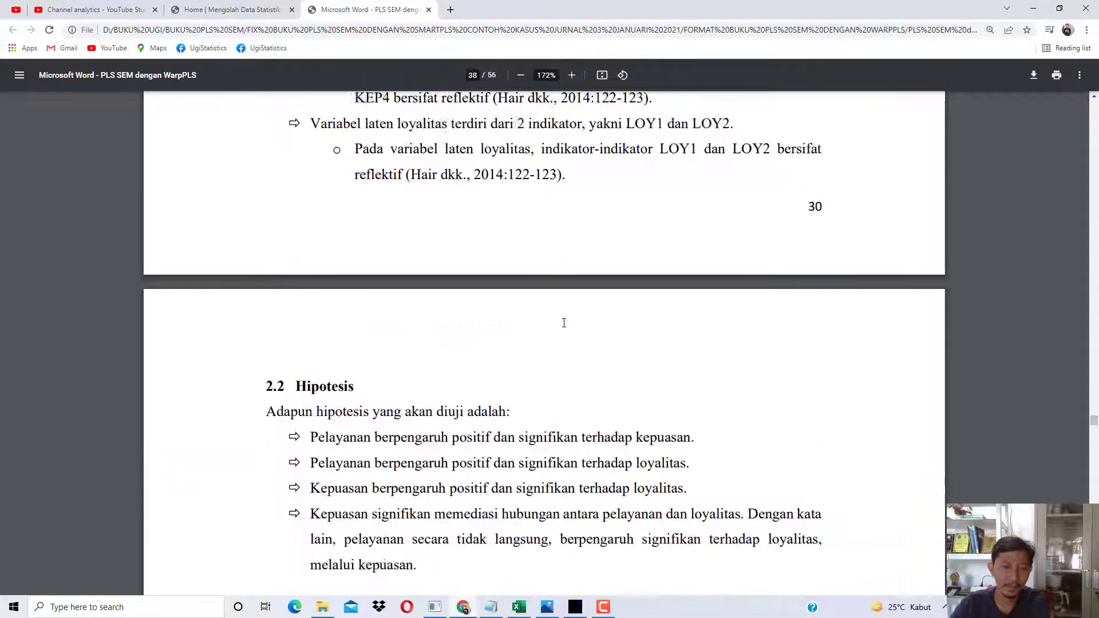
scroll(564, 323, "down", 2)
scroll(564, 323, "up", 14)
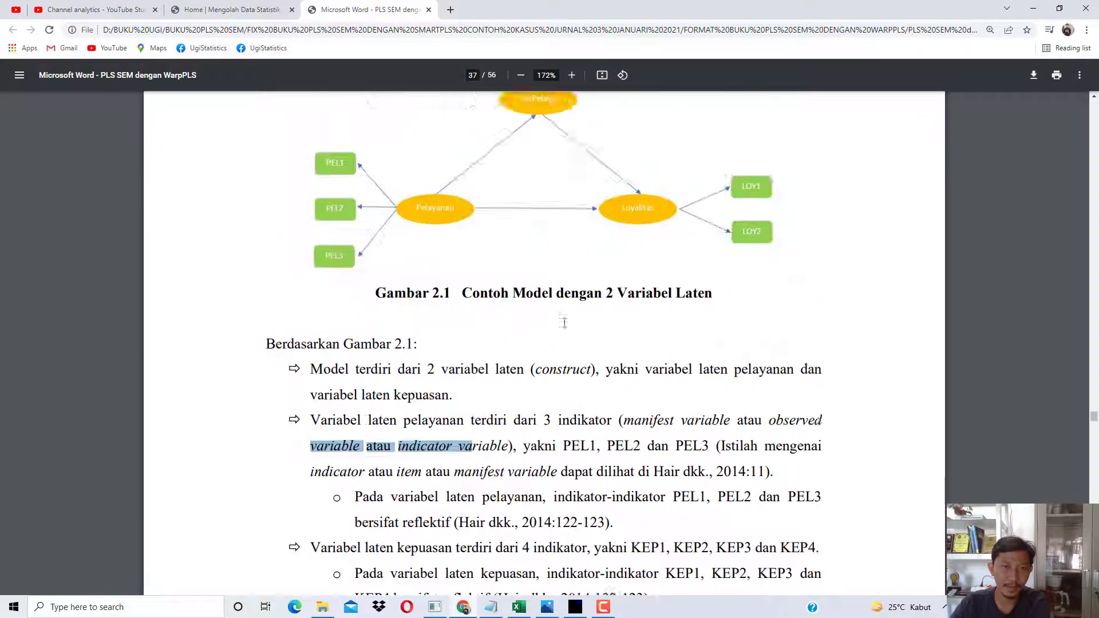
scroll(563, 323, "down", 10)
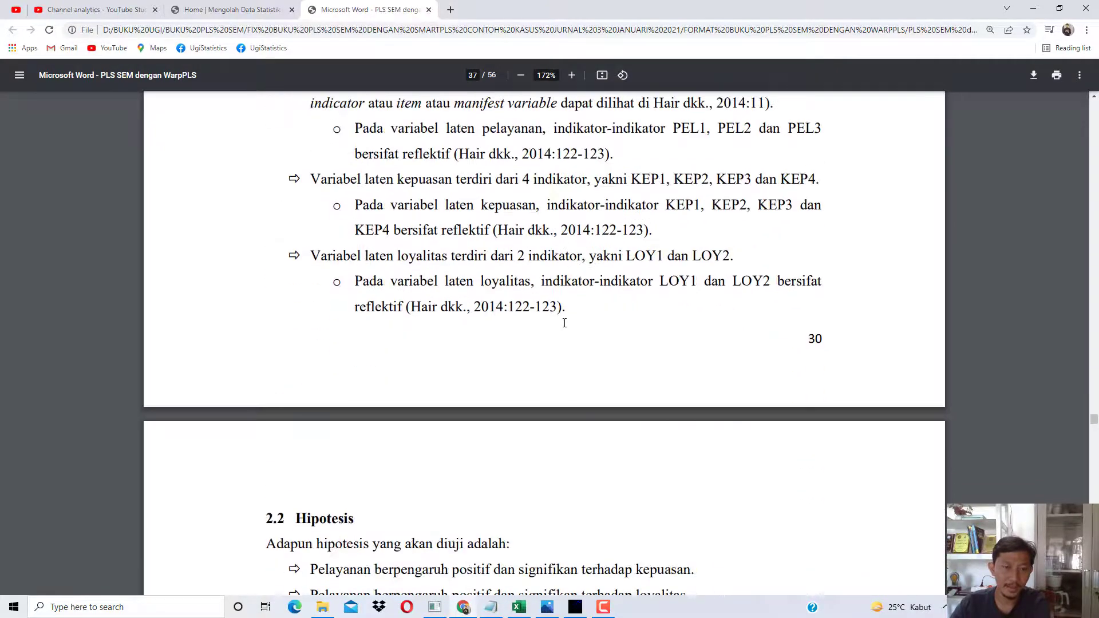
Read the four hypotheses in section 2.2 one by one, highlighting the text of each, including the indirect effect through kepuasan.
scroll(564, 323, "down", 2)
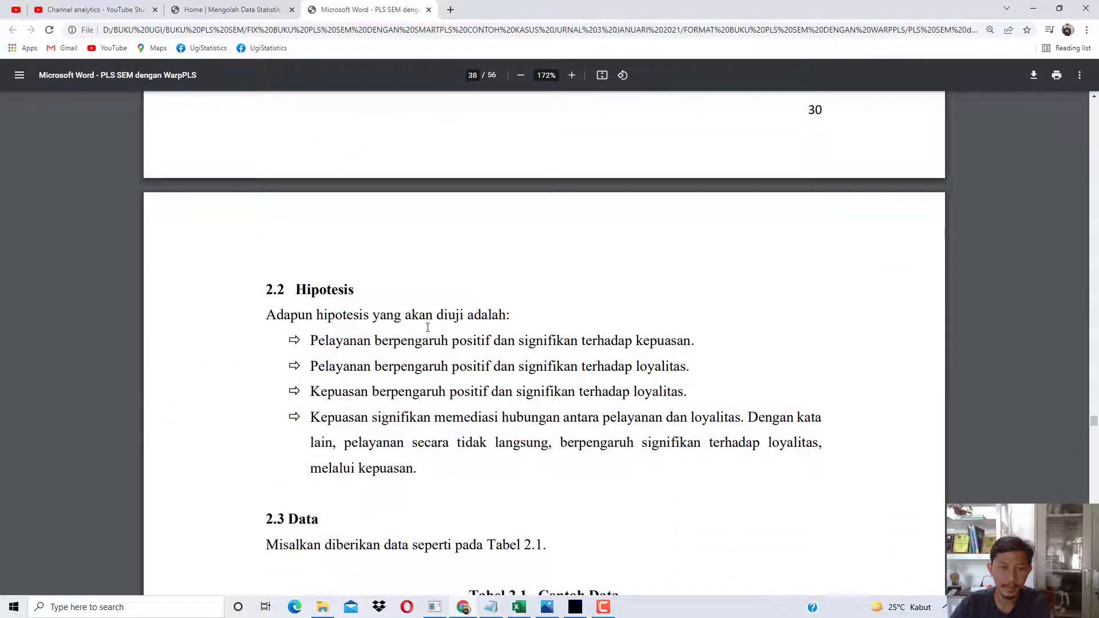
left_click_drag(337, 345, 675, 339)
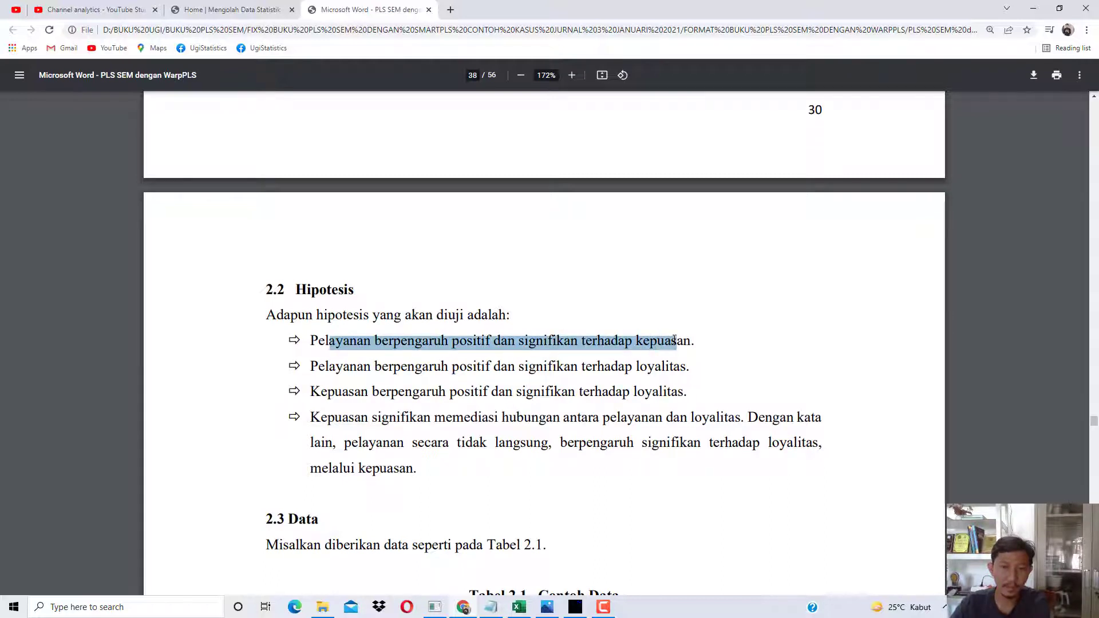
left_click_drag(319, 367, 694, 367)
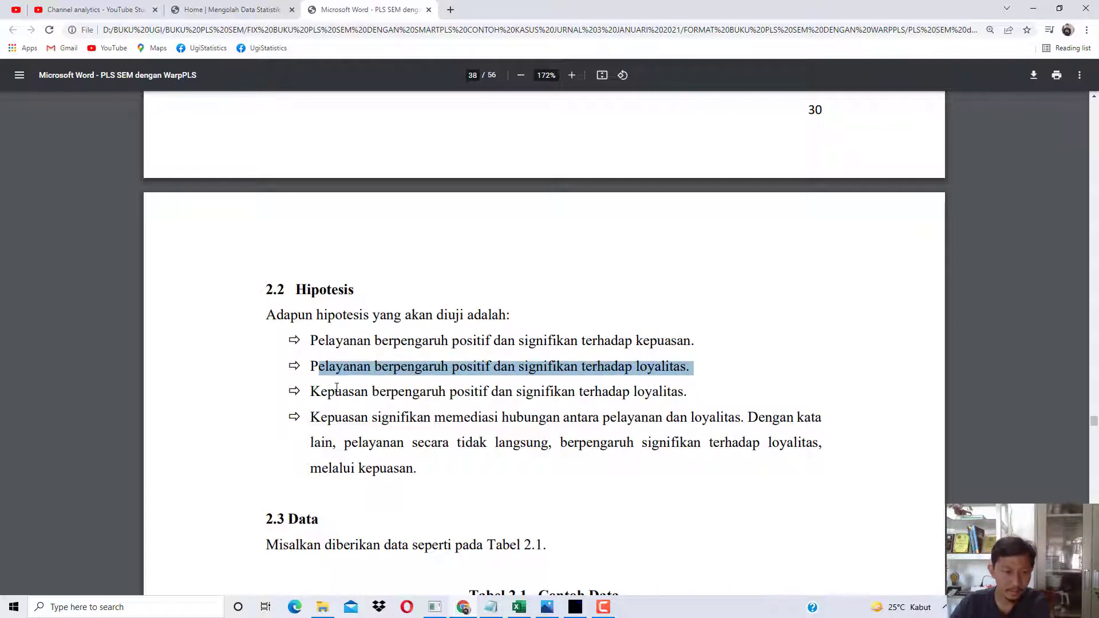
left_click_drag(331, 391, 675, 401)
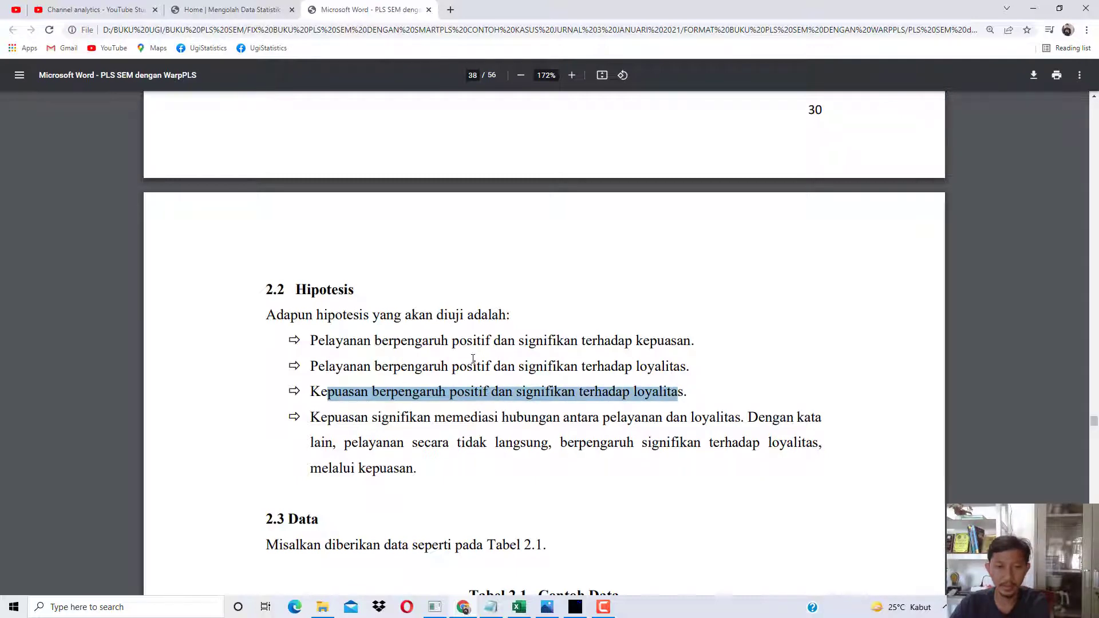
scroll(472, 359, "down", 2)
left_click_drag(345, 305, 734, 307)
left_click_drag(422, 305, 521, 331)
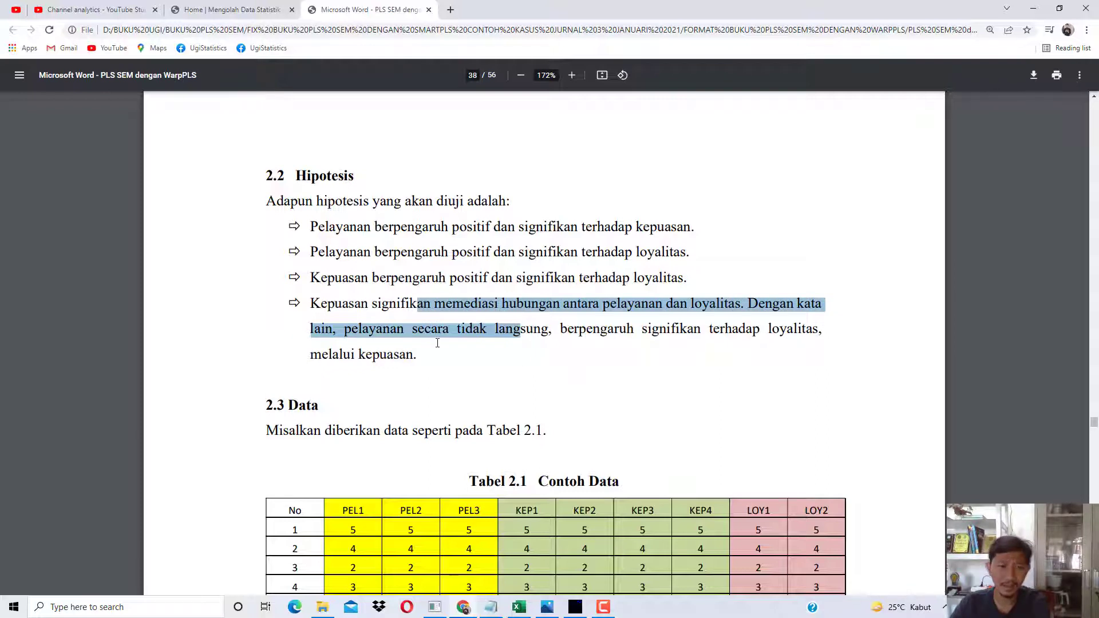
left_click(393, 322)
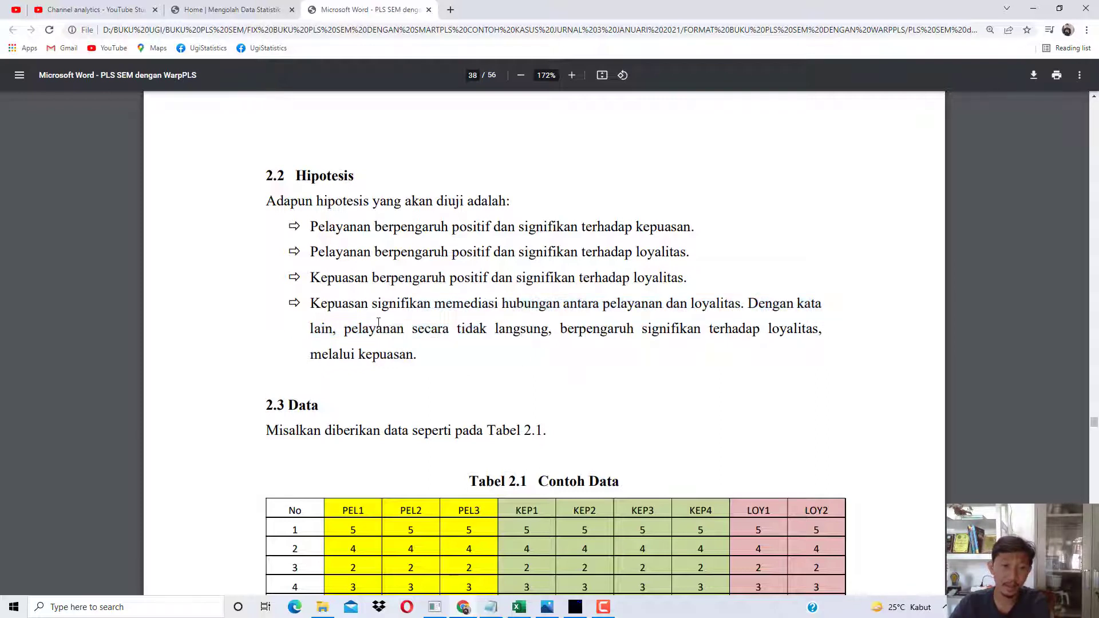
left_click_drag(375, 324, 543, 332)
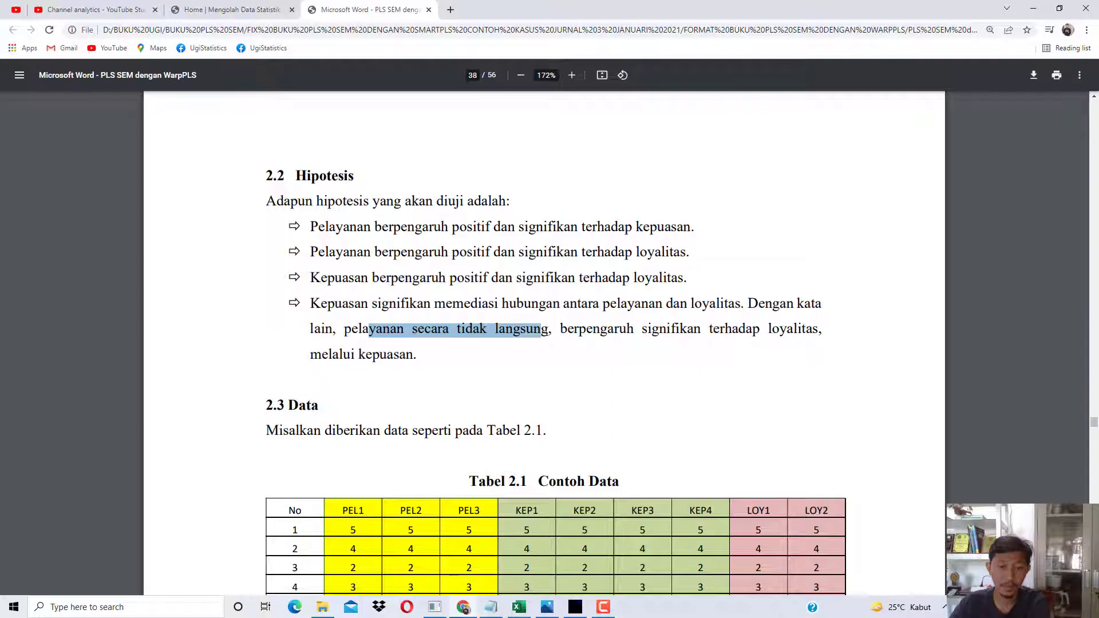
Highlight the three direct-effect hypotheses as one group and the mediation hypothesis separately to compare the two types.
left_click(602, 607)
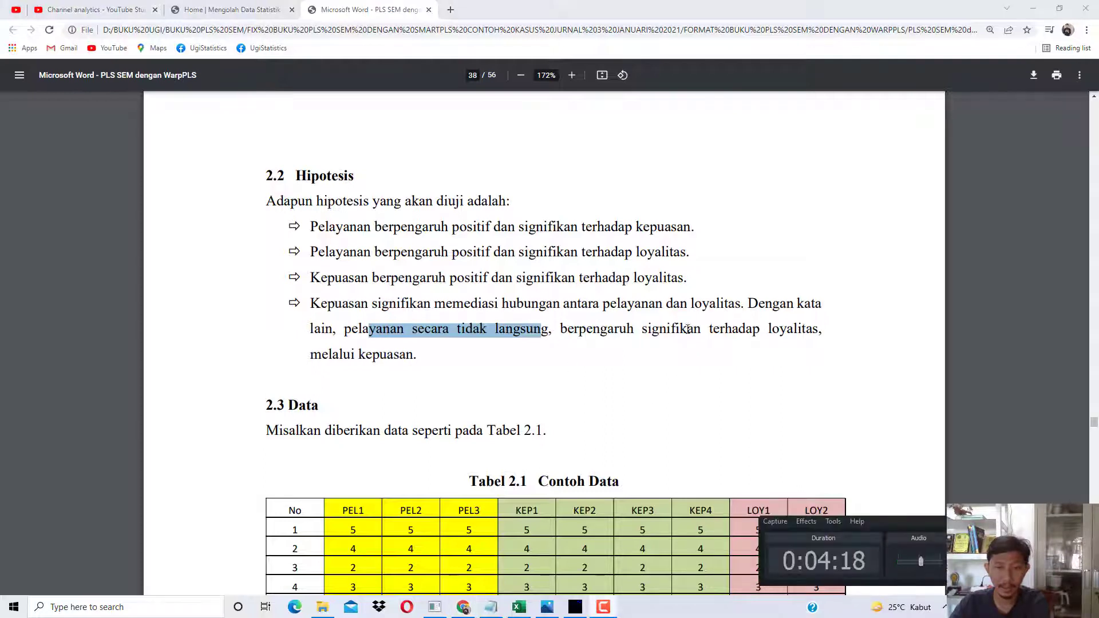
scroll(698, 312, "down", 1)
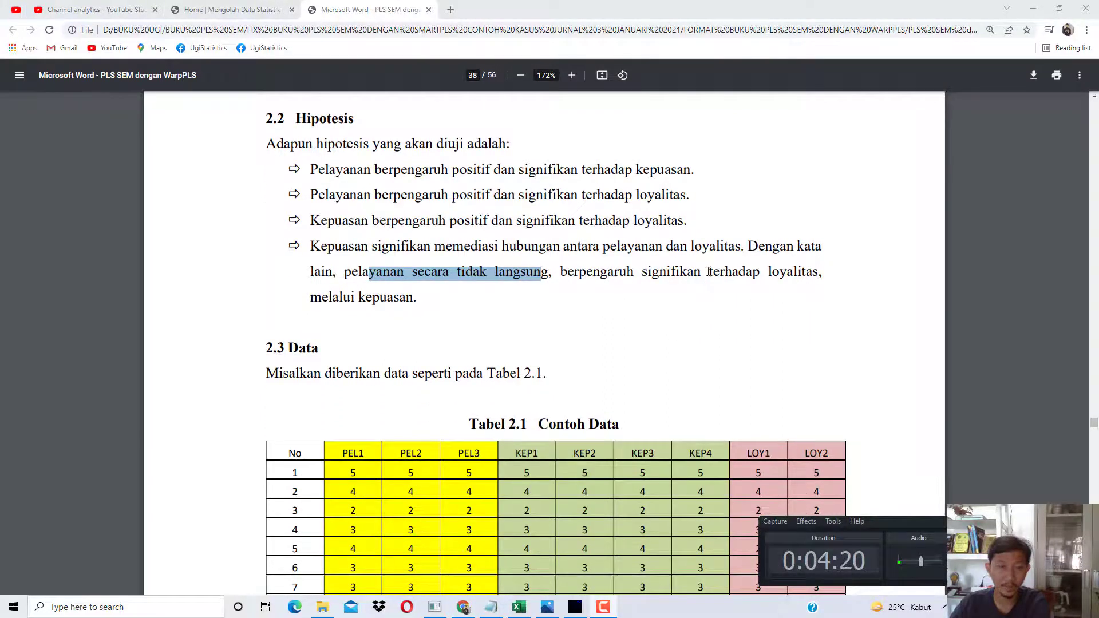
left_click(368, 229)
left_click_drag(351, 171, 516, 307)
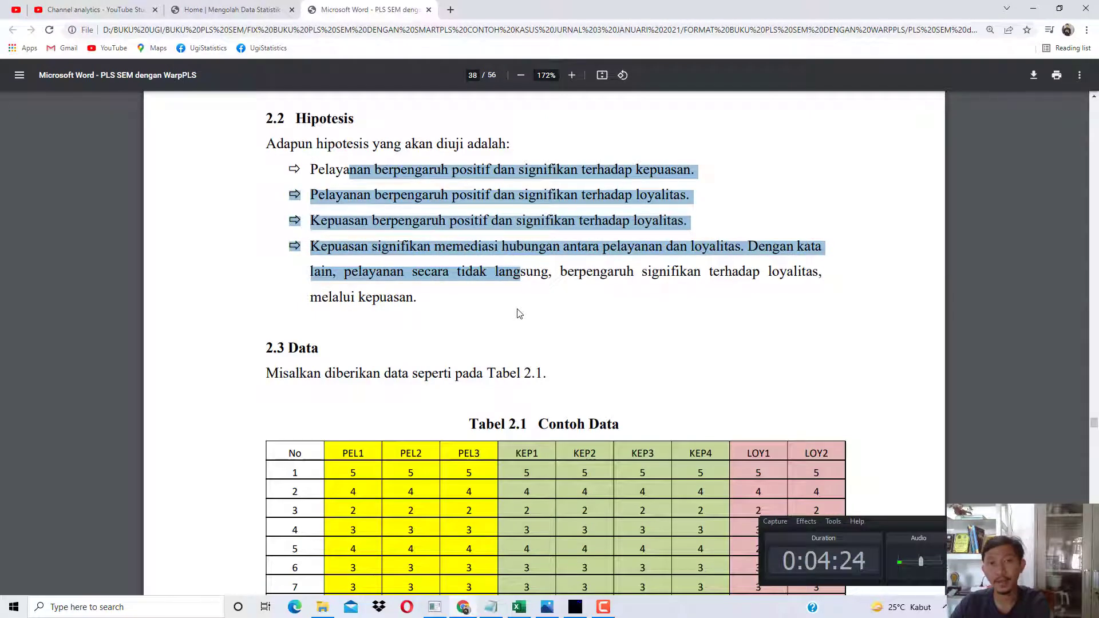
left_click(345, 190)
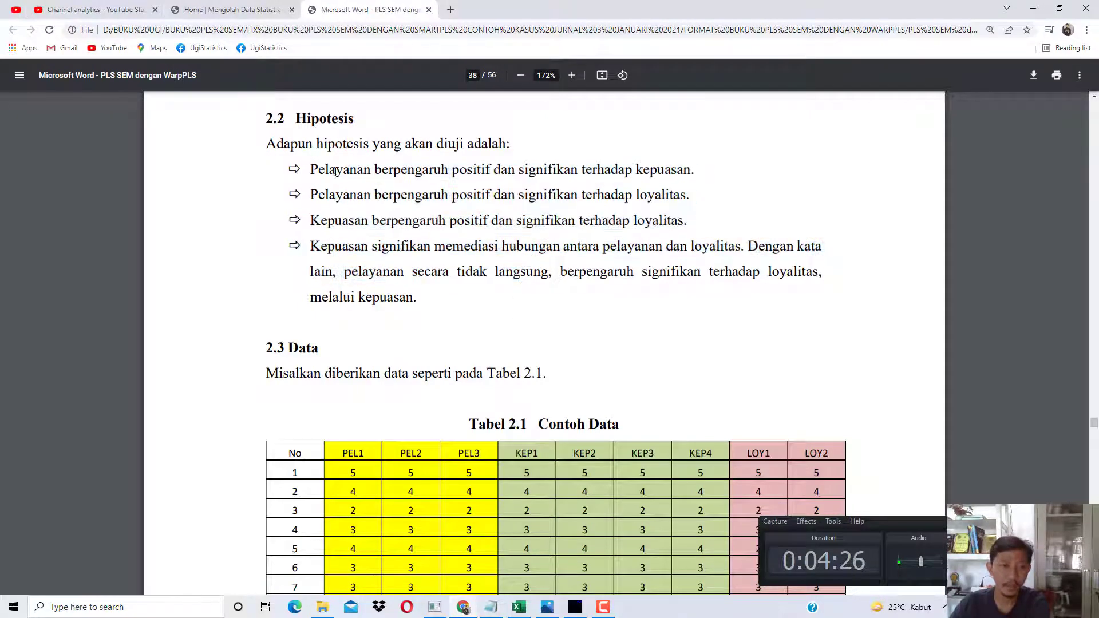
left_click_drag(329, 170, 693, 221)
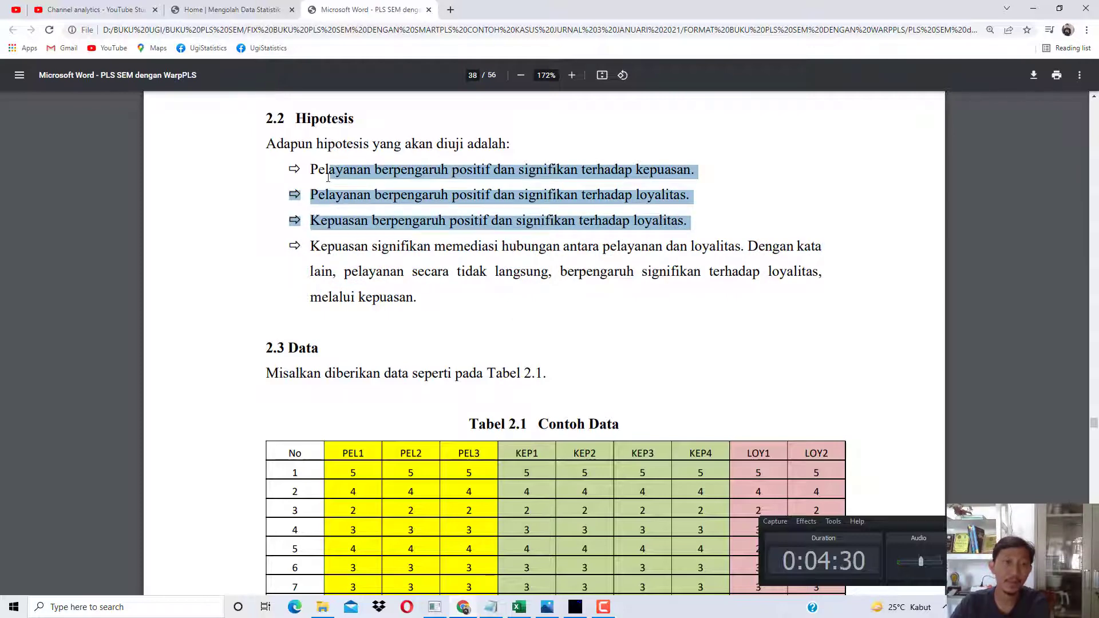
left_click_drag(311, 246, 418, 296)
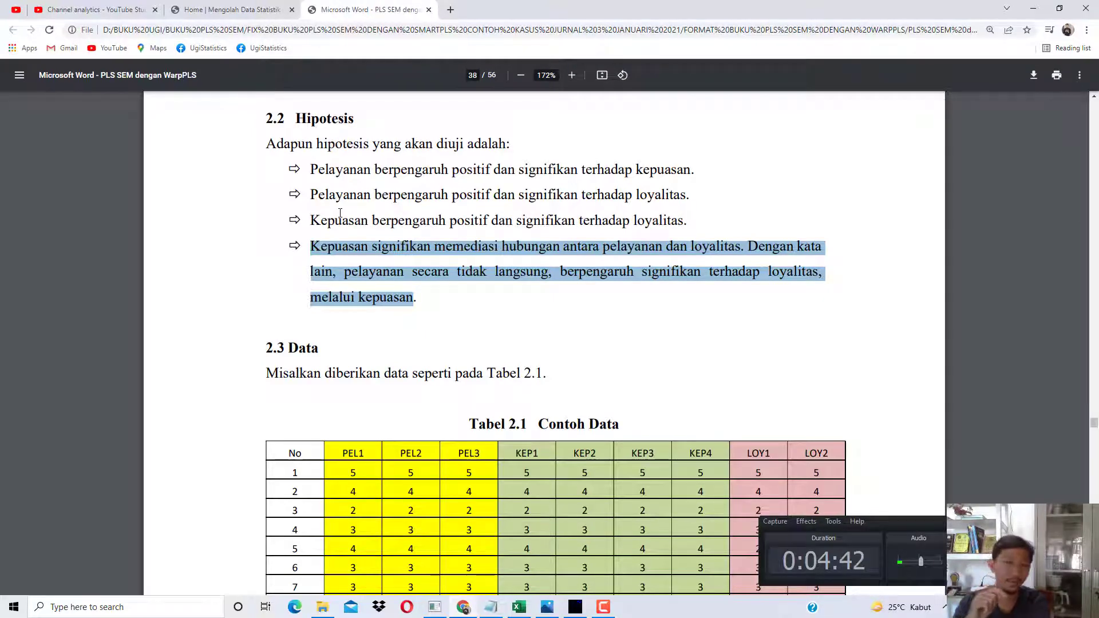
left_click(312, 340)
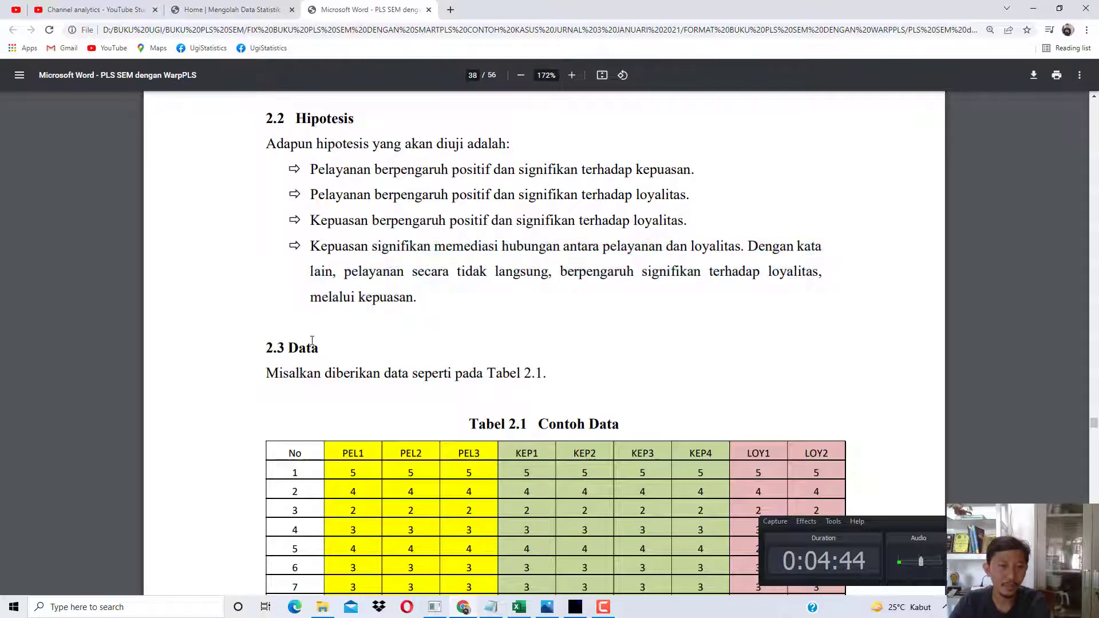
Examine the sample data in Tabel 2.1 from the PEL, KEP and LOY indicator headings through the last respondent row.
scroll(451, 285, "down", 4)
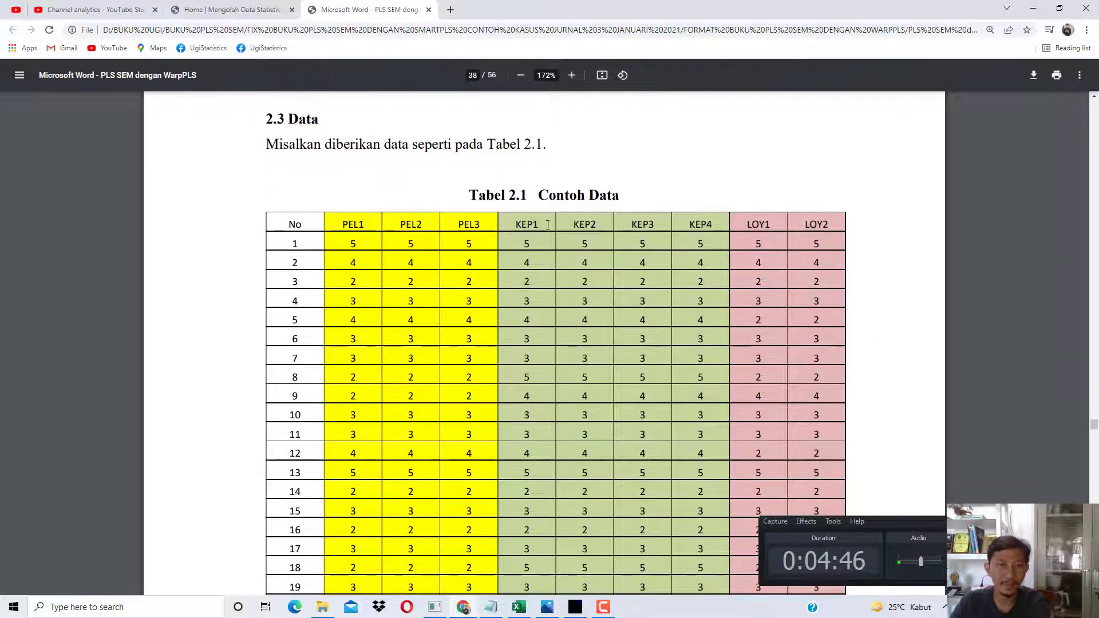
left_click_drag(361, 224, 833, 227)
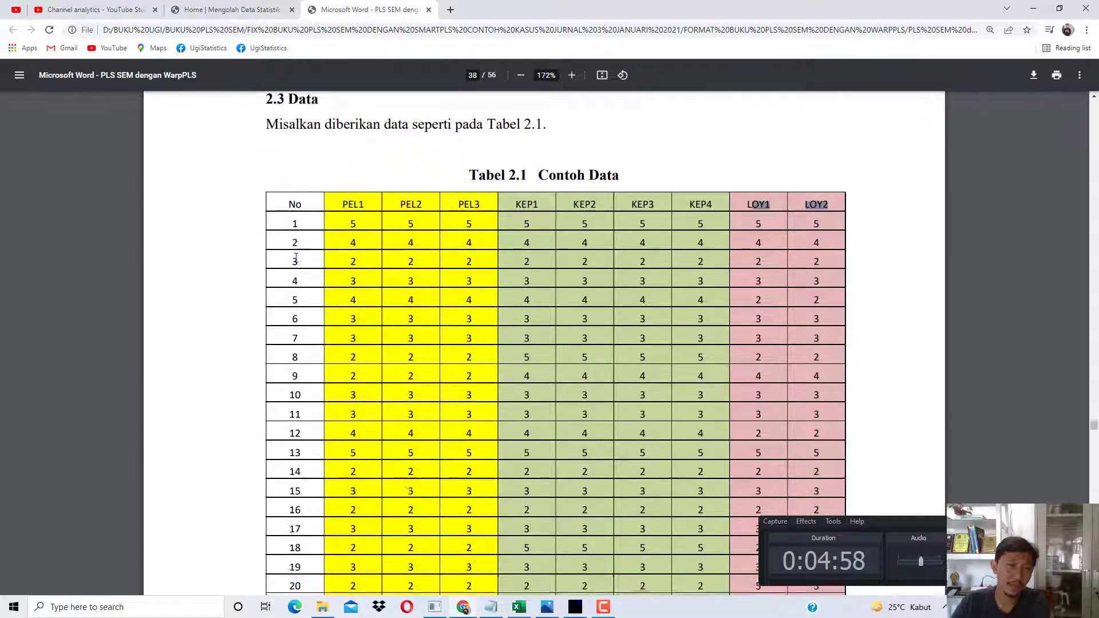
scroll(294, 256, "down", 20)
scroll(291, 269, "down", 12)
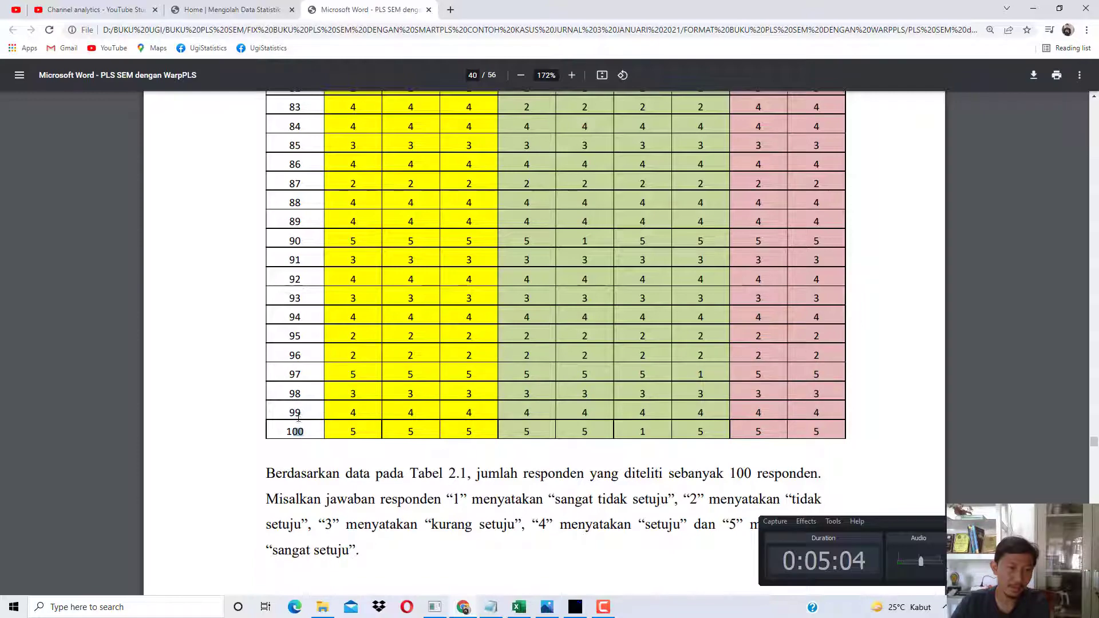
scroll(300, 433, "up", 15)
scroll(304, 407, "down", 15)
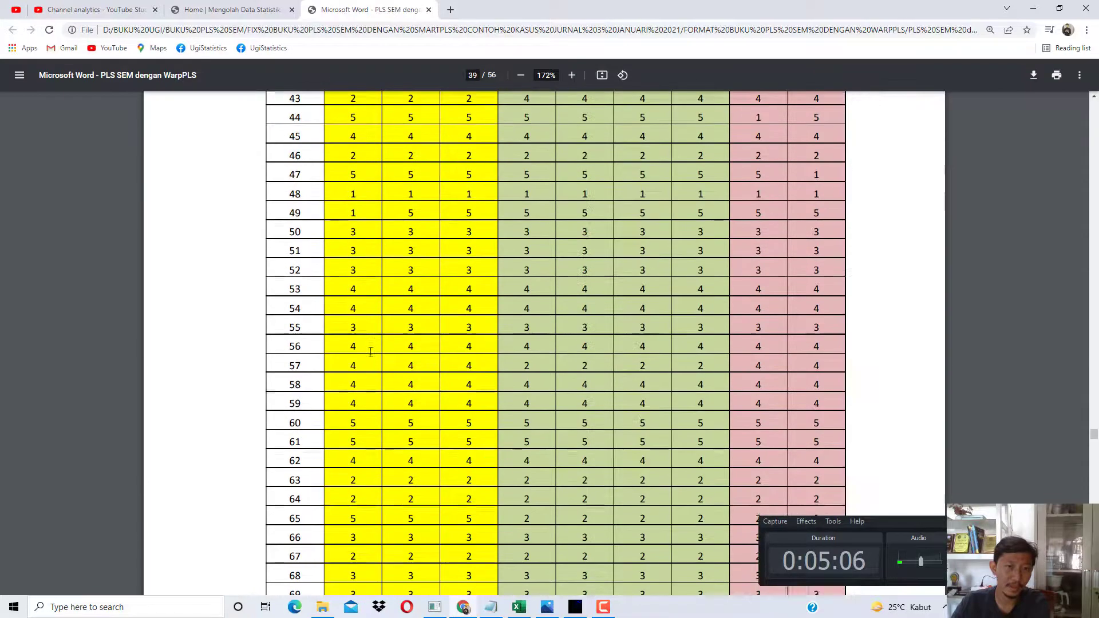
scroll(540, 319, "down", 1)
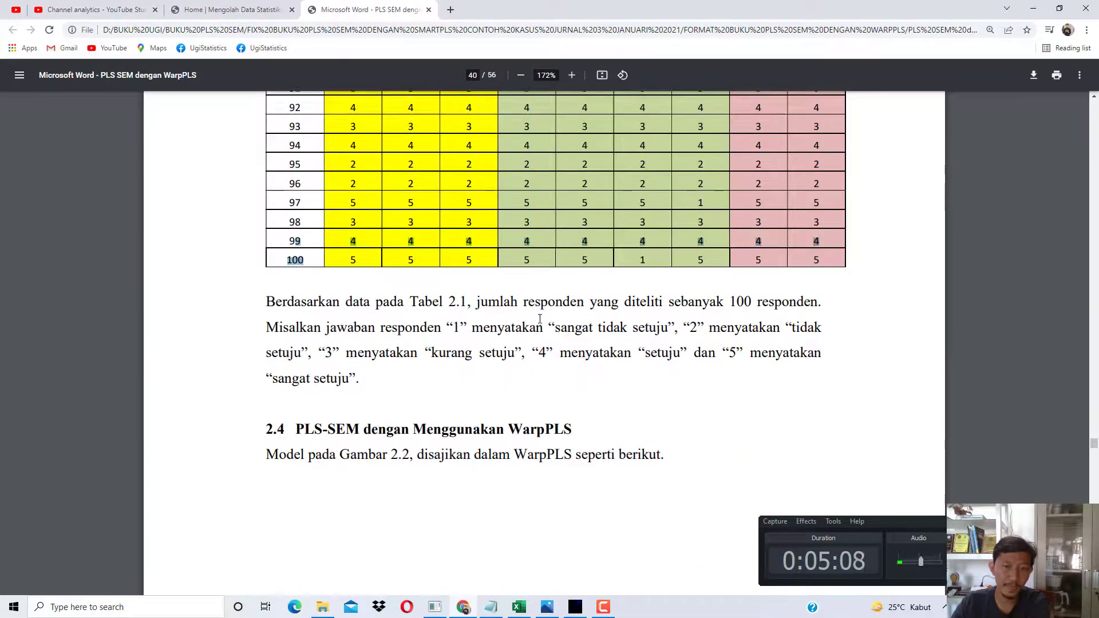
Read the answer-scale explanation below Tabel 2.1, highlighting the meanings of the response codes.
left_click_drag(470, 330, 785, 330)
left_click_drag(333, 353, 481, 348)
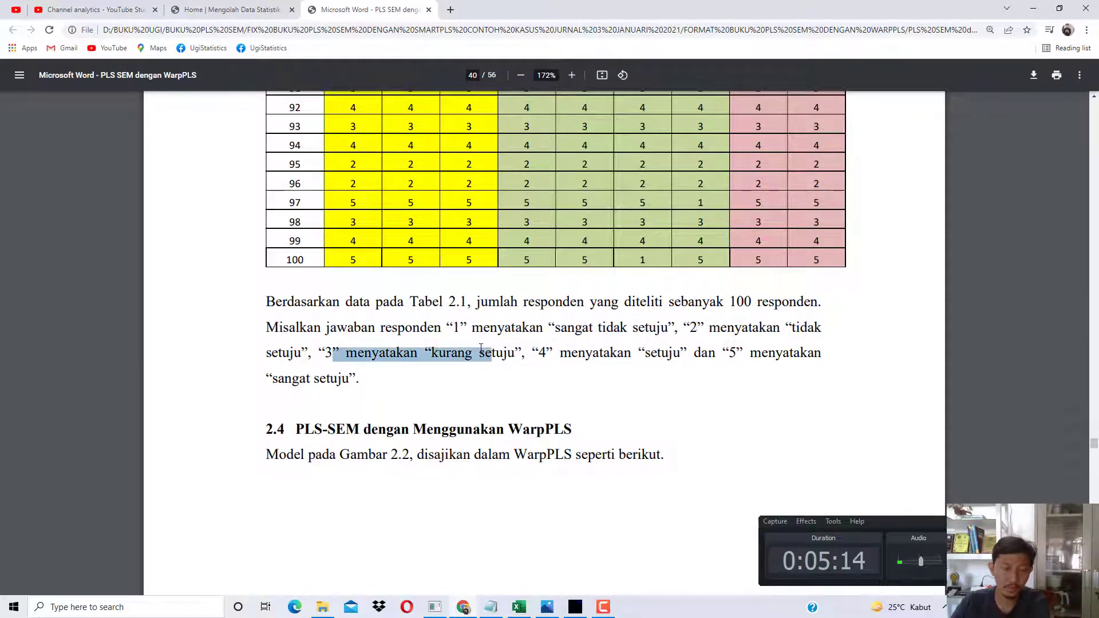
left_click_drag(560, 354, 701, 353)
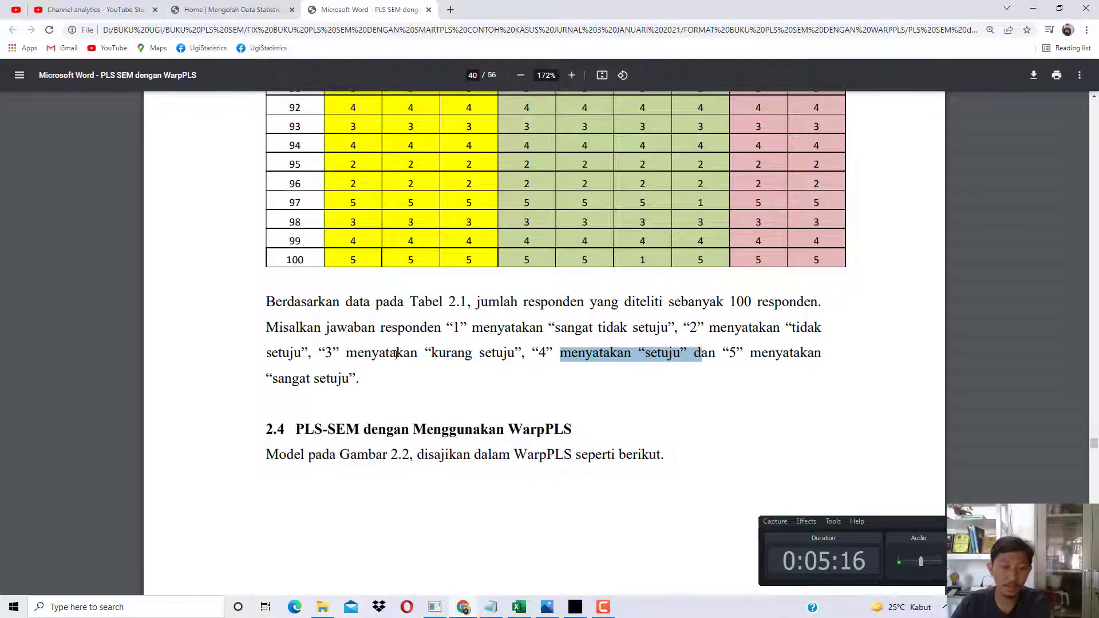
Switch to the Data Bab 2 workbook in Excel and inspect the PEL, KEP and LOY indicator data down to respondent 100.
left_click(518, 607)
left_click(222, 273)
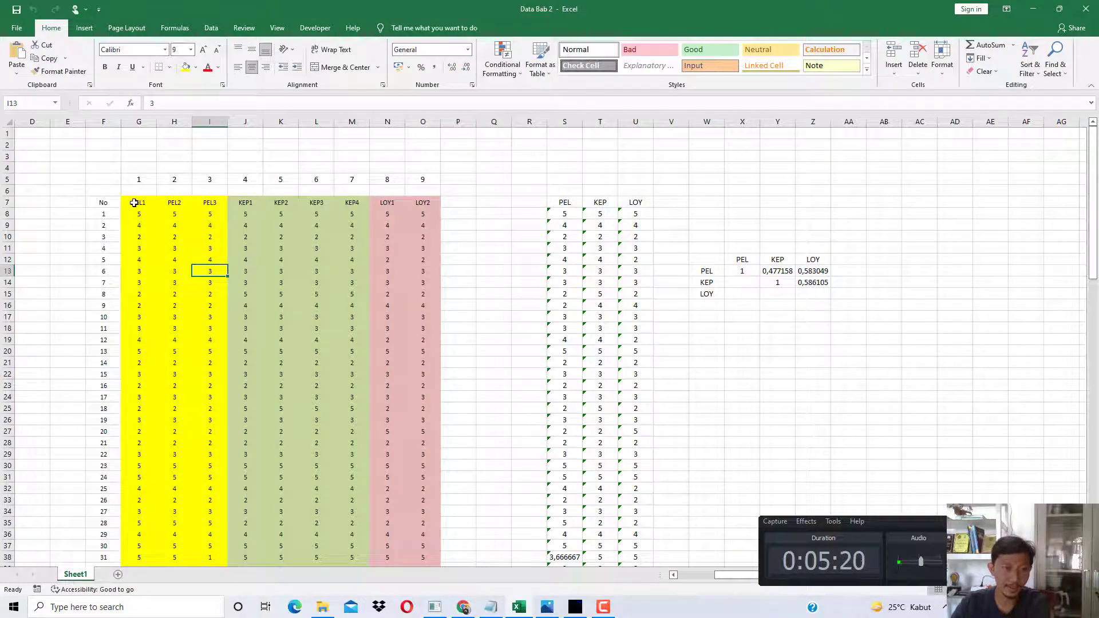
left_click_drag(137, 203, 421, 456)
left_click(289, 349)
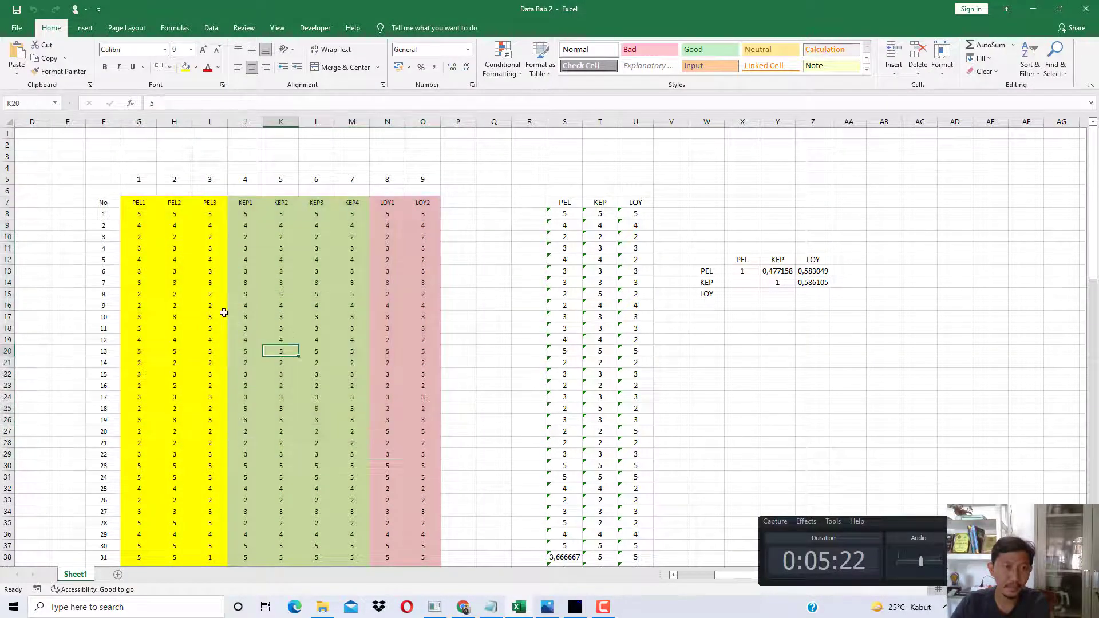
scroll(213, 321, "down", 19)
scroll(213, 320, "down", 5)
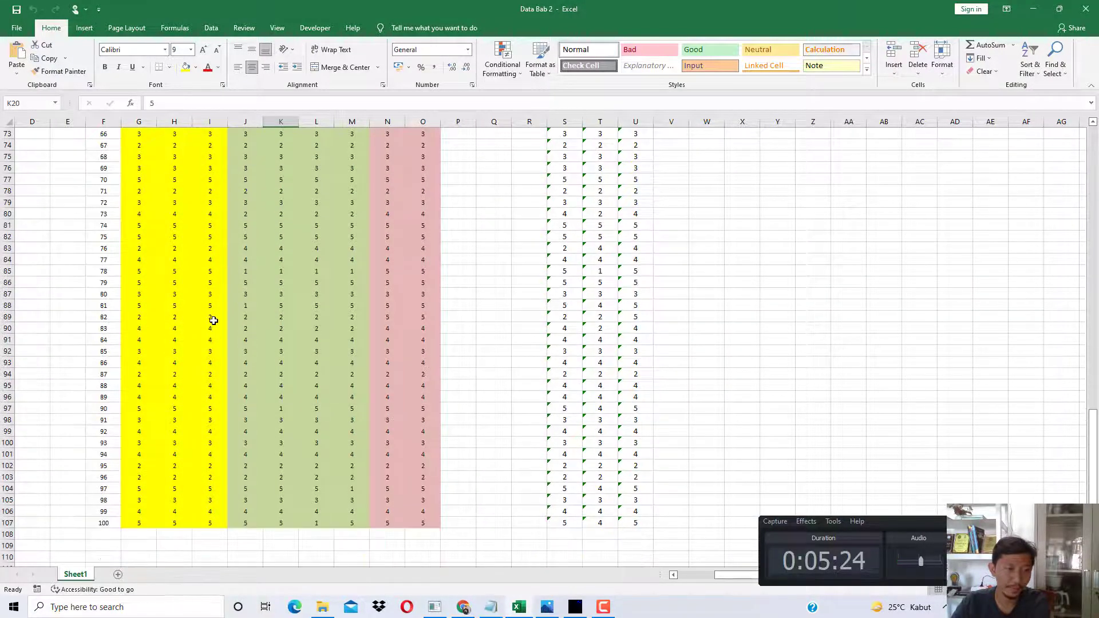
scroll(213, 321, "up", 10)
Return to the PDF in Chrome and view the WarpPLS model figure under section 2.4.
left_click(1033, 8)
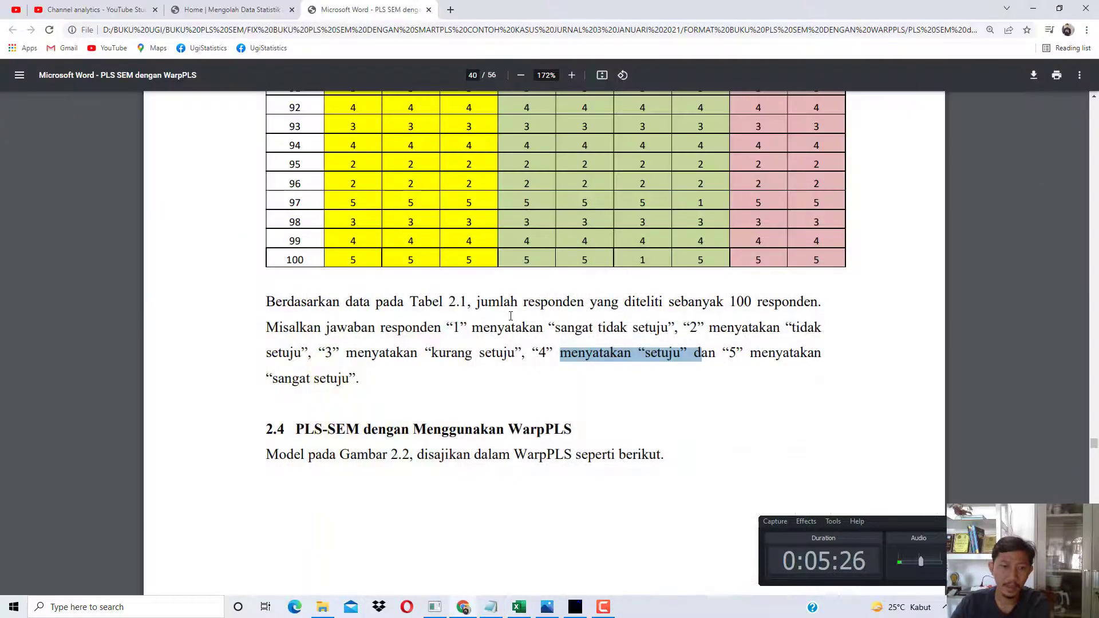
scroll(417, 343, "down", 6)
scroll(416, 344, "down", 9)
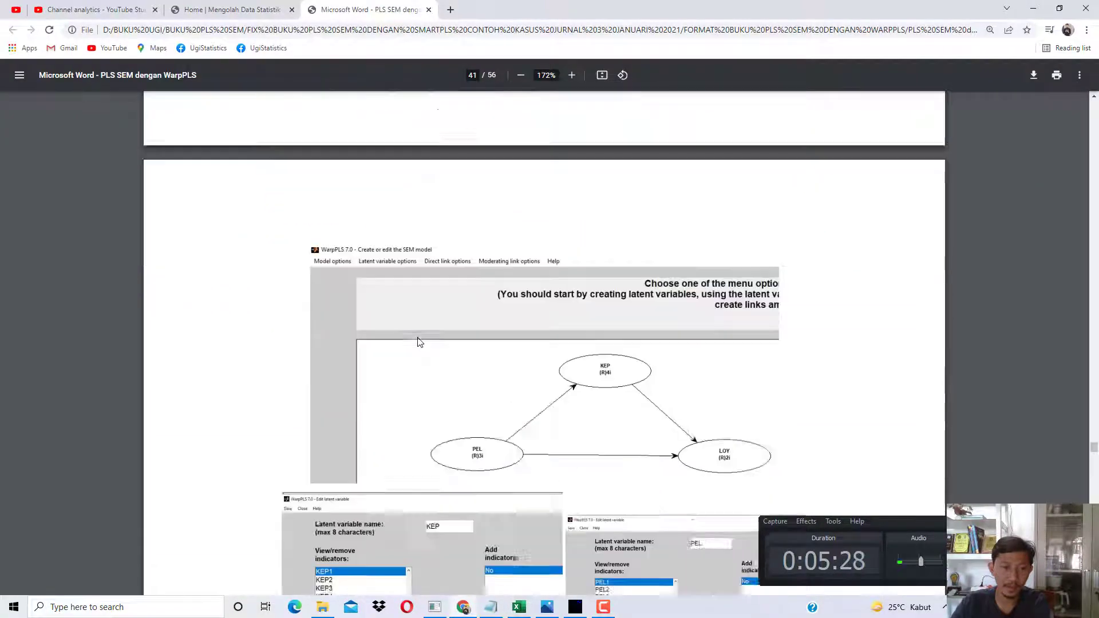
Minimize the browser and the Notepad notes, and switch to the Bab 2 folder in File Explorer.
left_click(1033, 9)
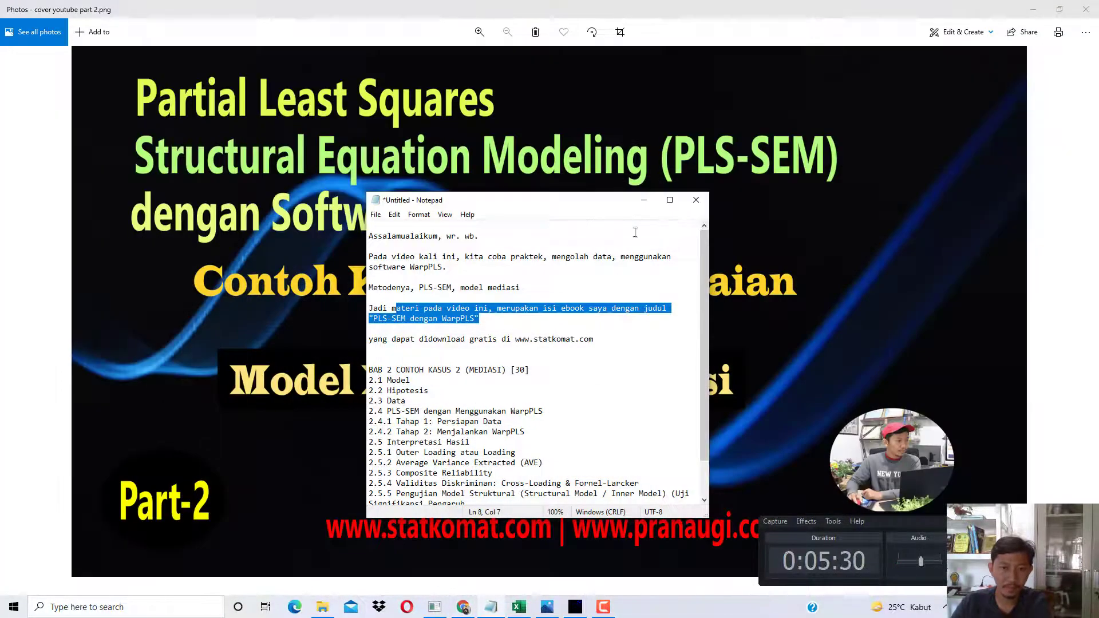
left_click(644, 200)
left_click(323, 608)
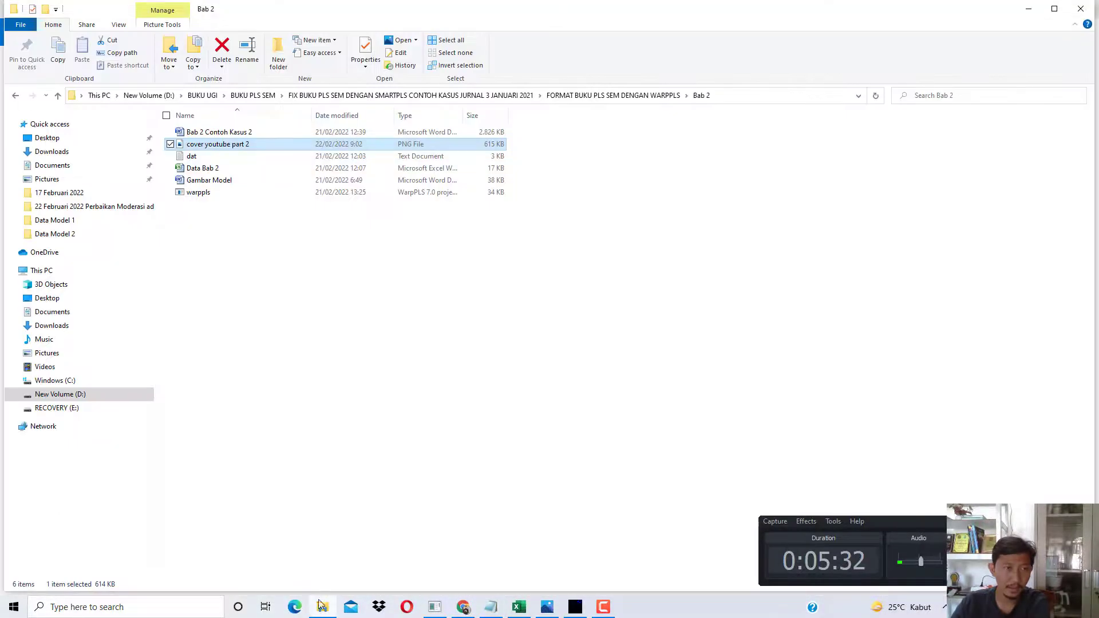
Create a text document named data latihan bab 2 in the Bab 2 folder and open it in a maximized Notepad window.
right_click(245, 268)
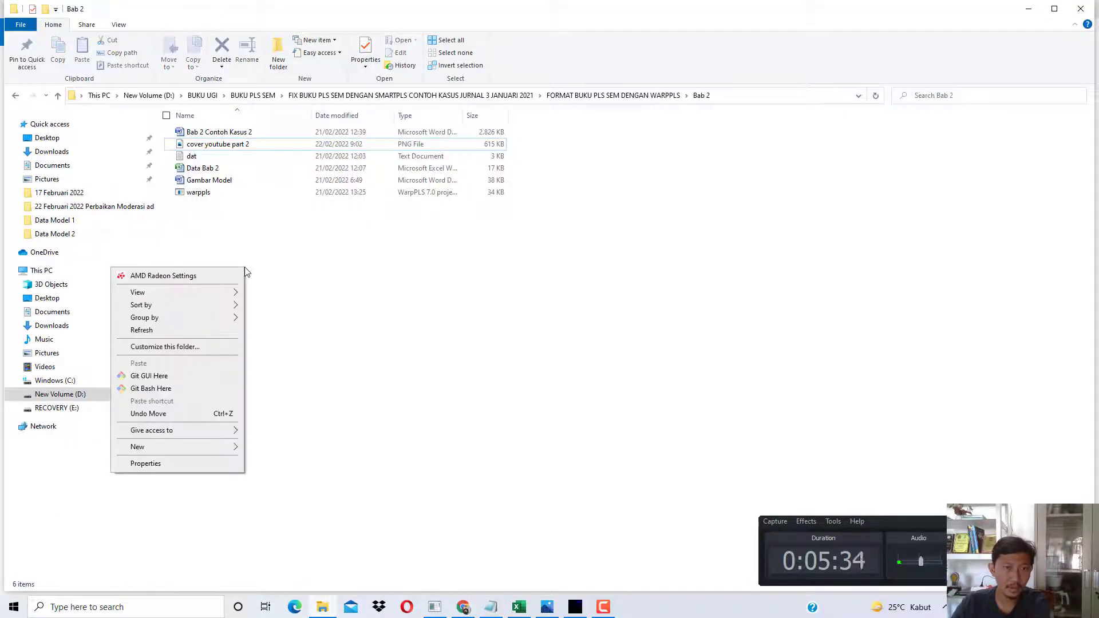
mouse_move(223, 447)
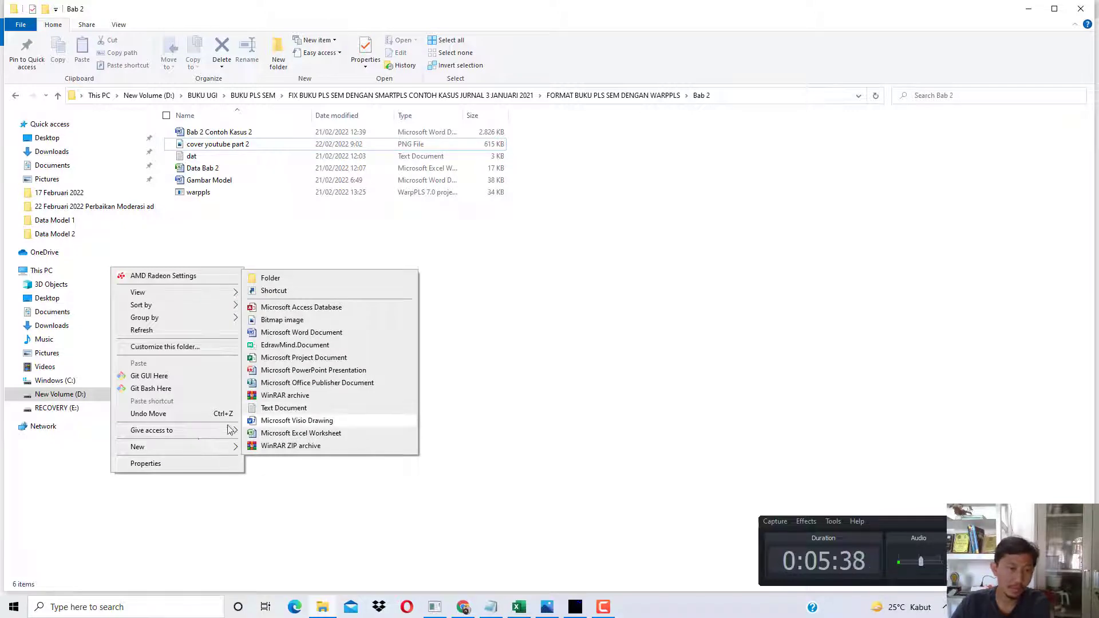
left_click(283, 408)
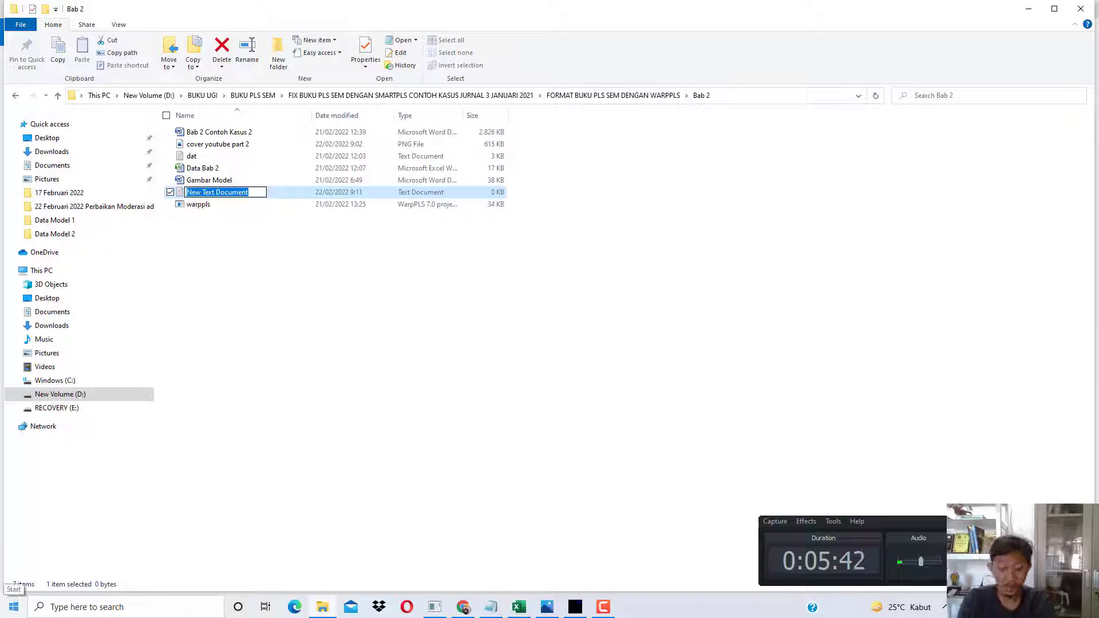
type("data latiha")
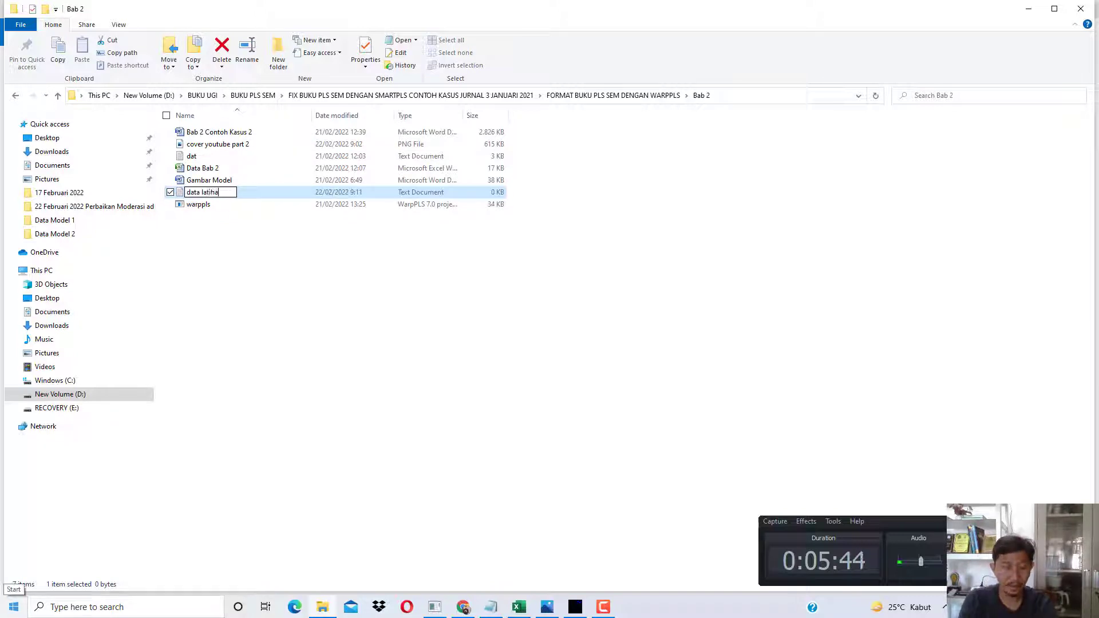
type("n bab 2")
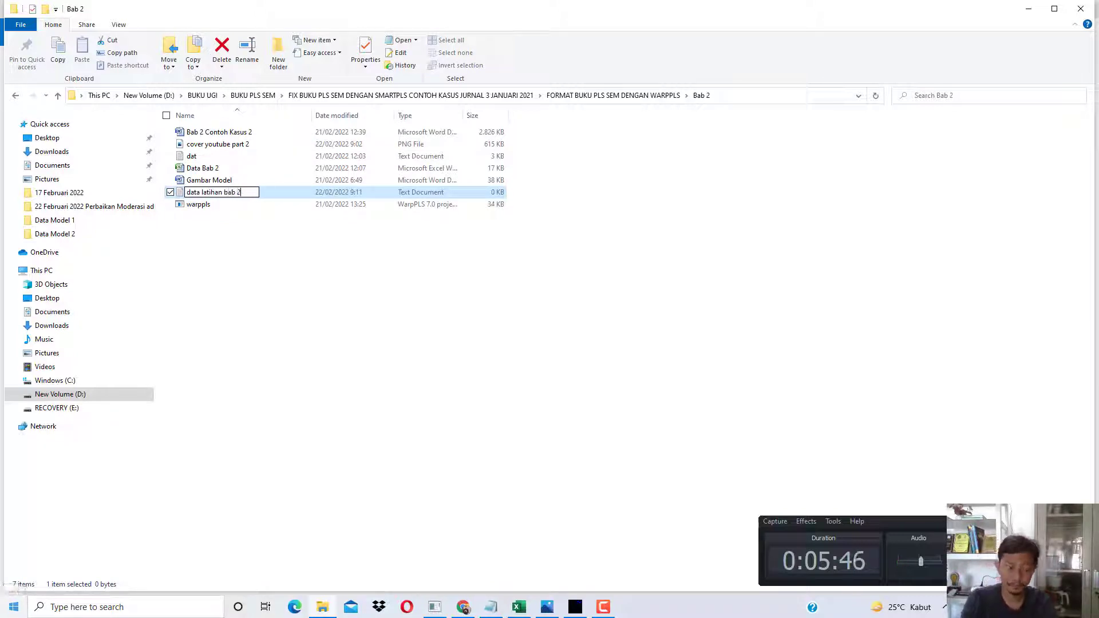
key("Return")
key("Return")
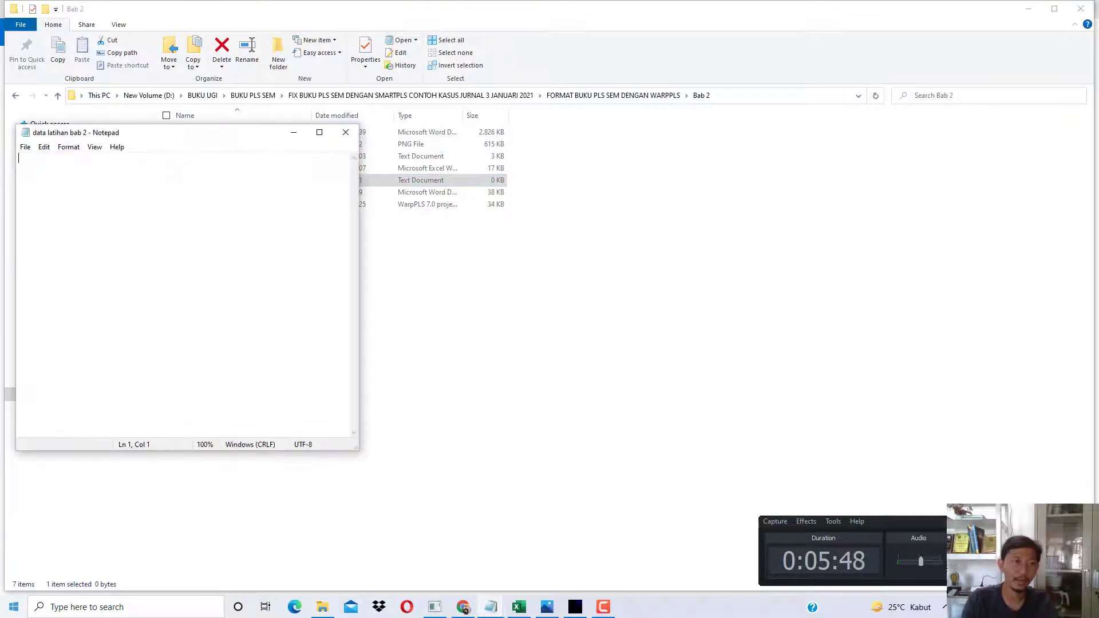
left_click(319, 133)
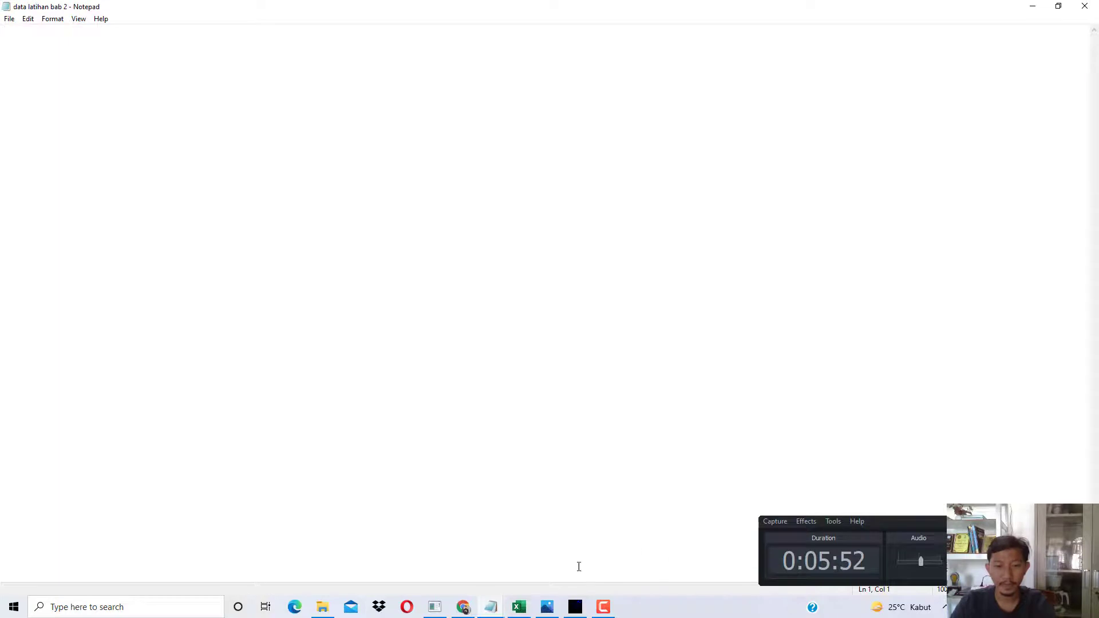
Switch to the Data Bab 2 workbook in Excel and copy the PEL1 to LOY2 columns, headers included, down to respondent 100.
left_click(520, 607)
scroll(144, 194, "up", 8)
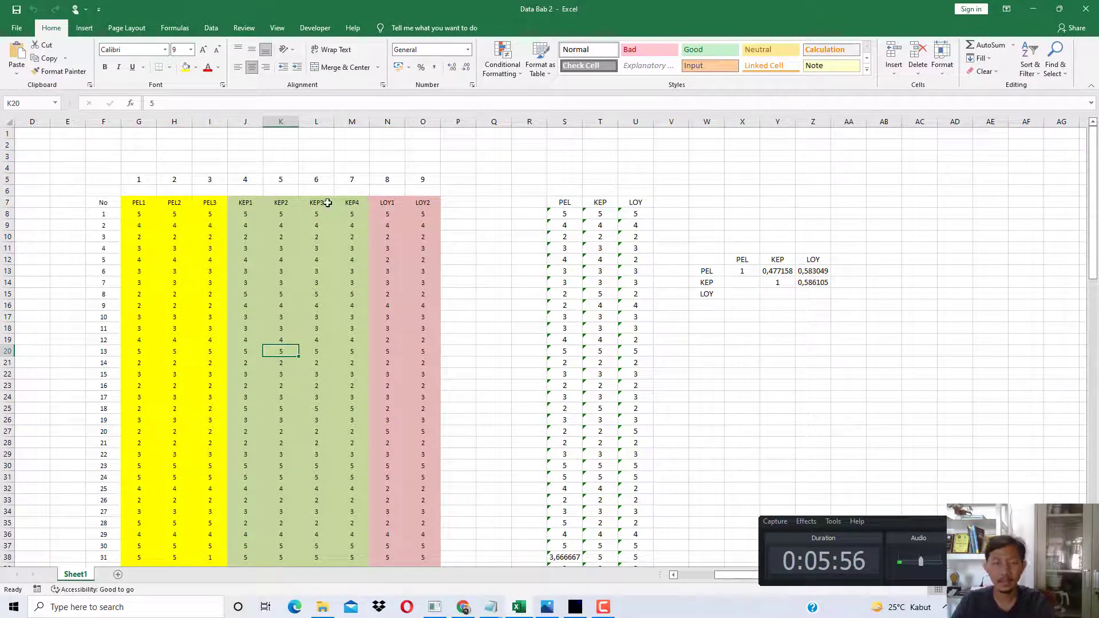
left_click_drag(103, 203, 338, 226)
left_click(204, 204)
left_click_drag(139, 199, 422, 554)
right_click(349, 315)
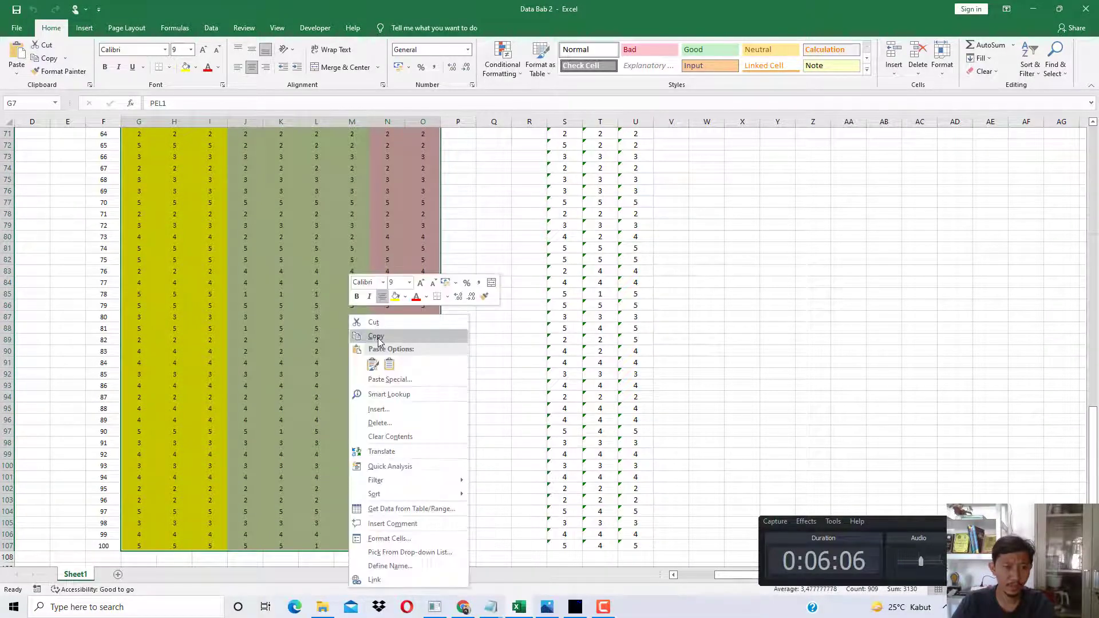
left_click(375, 336)
scroll(271, 237, "up", 20)
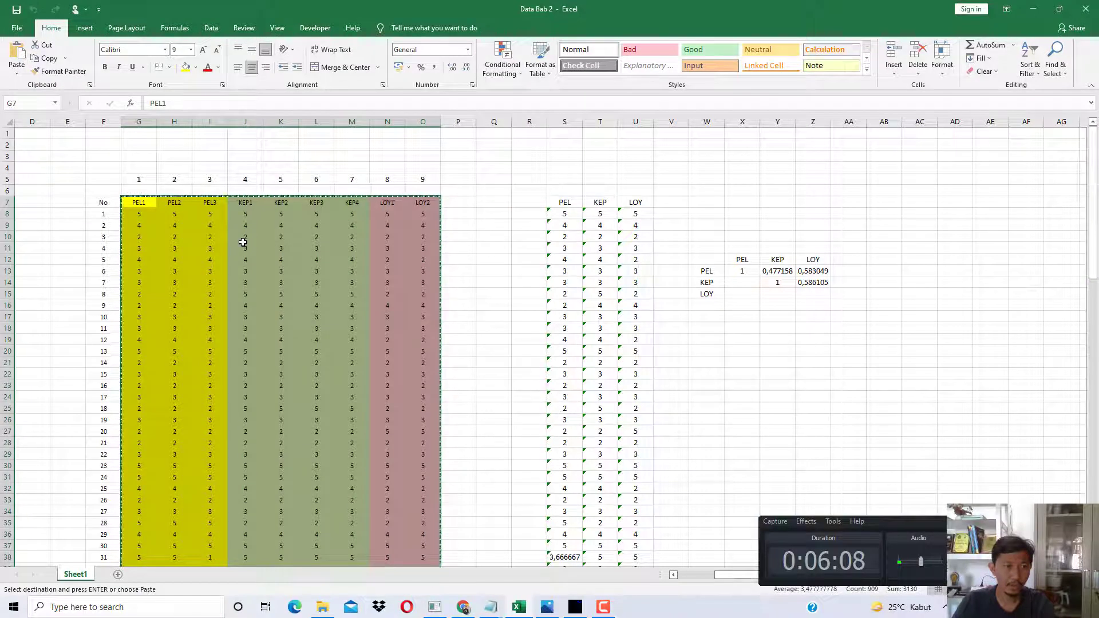
Paste the copied indicator data into the data latihan bab 2 document in Notepad, then save and close it.
mouse_move(490, 606)
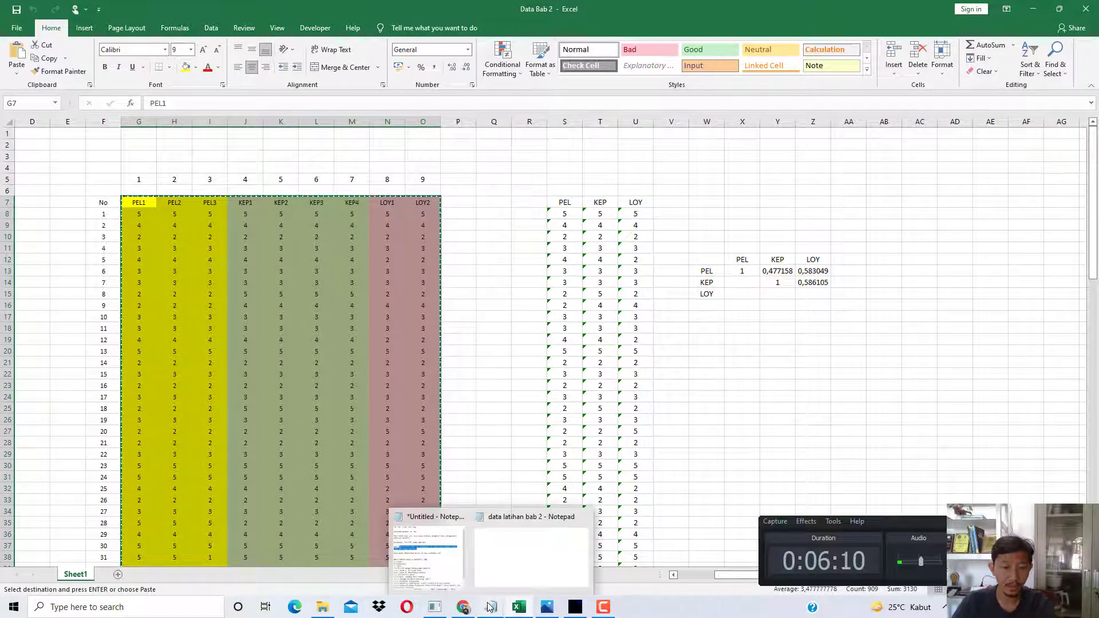
left_click(513, 565)
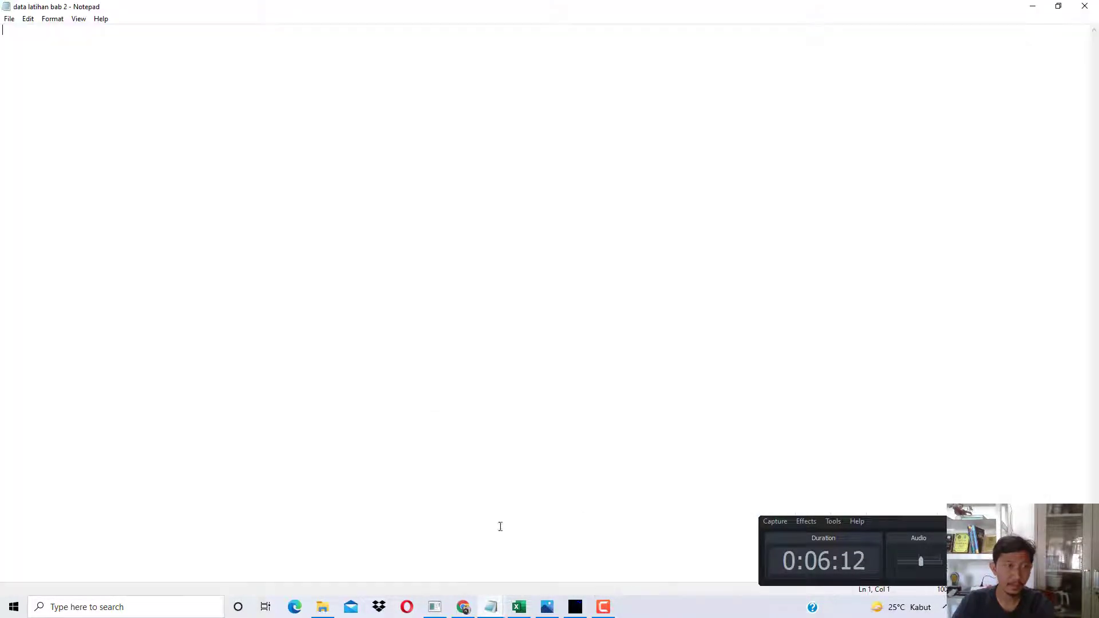
key("ctrl+v")
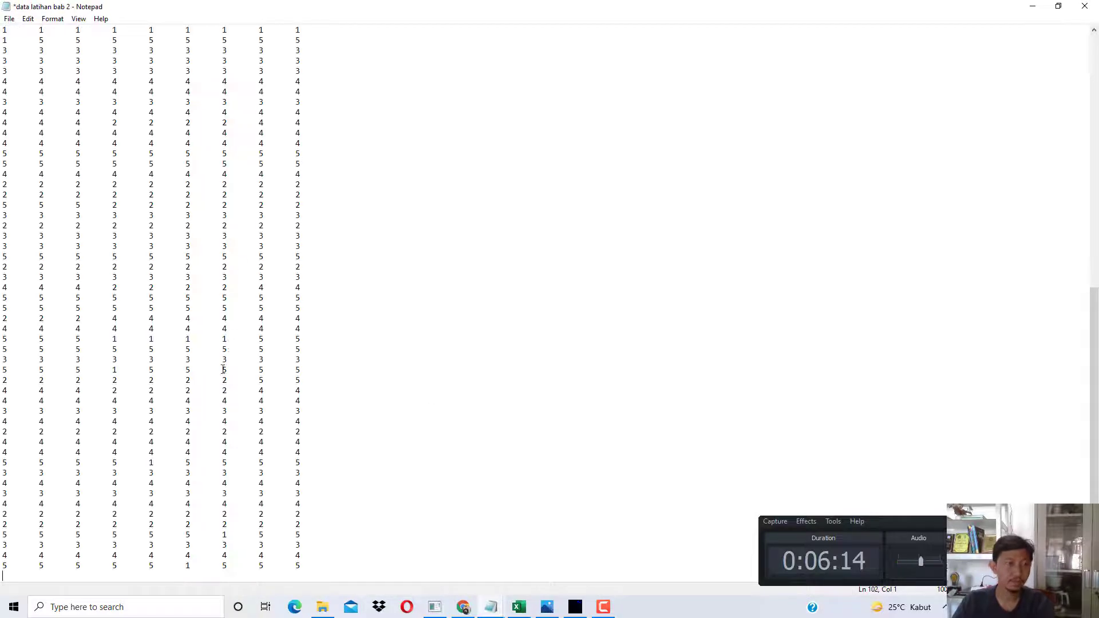
scroll(209, 418, "up", 16)
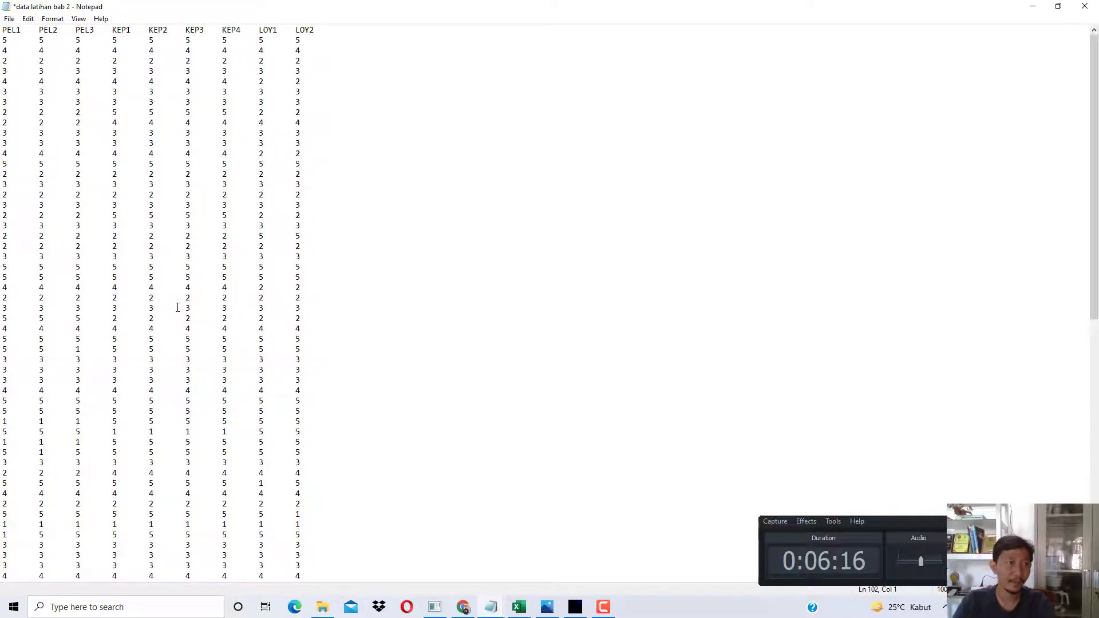
left_click(9, 21)
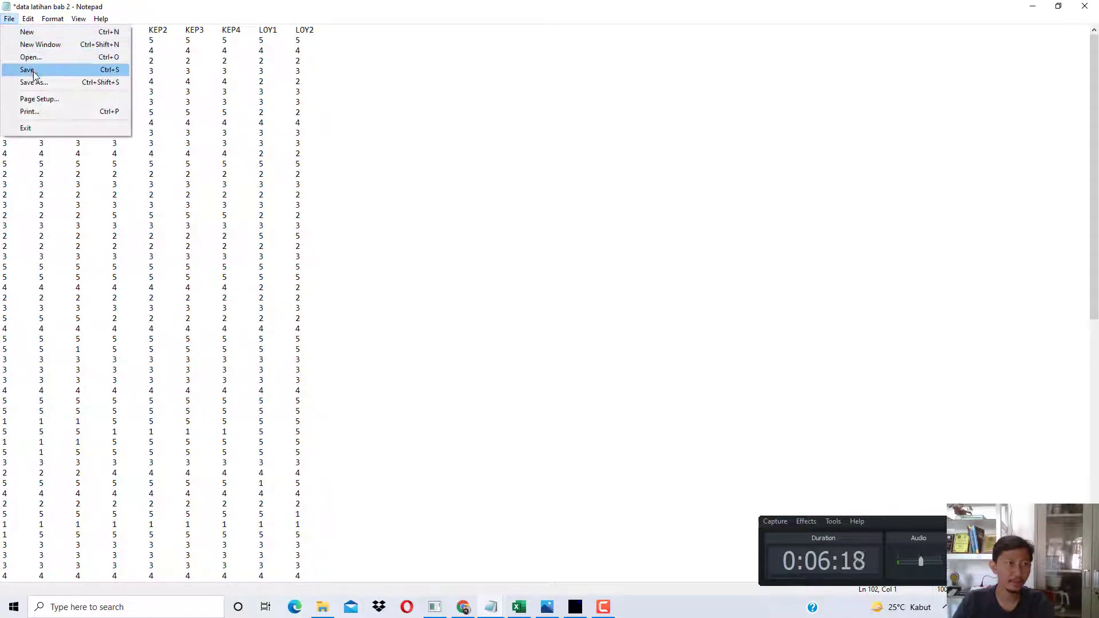
left_click(34, 69)
left_click(1091, 15)
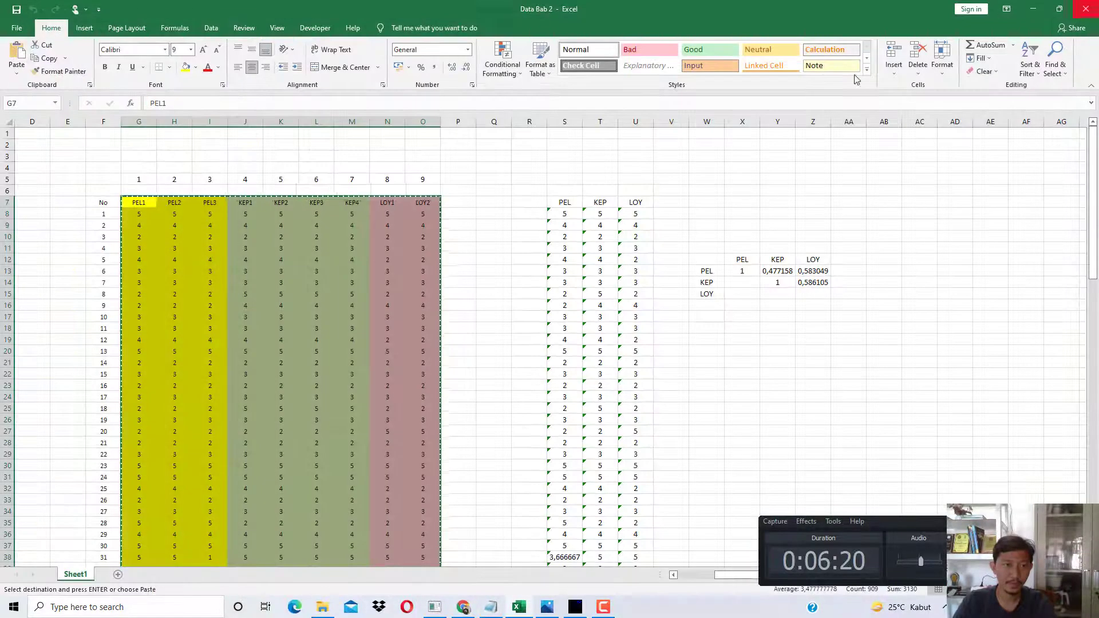
Minimize Excel and, in WarpPLS 7.0, continue past the trial license information to the main window.
left_click(1036, 12)
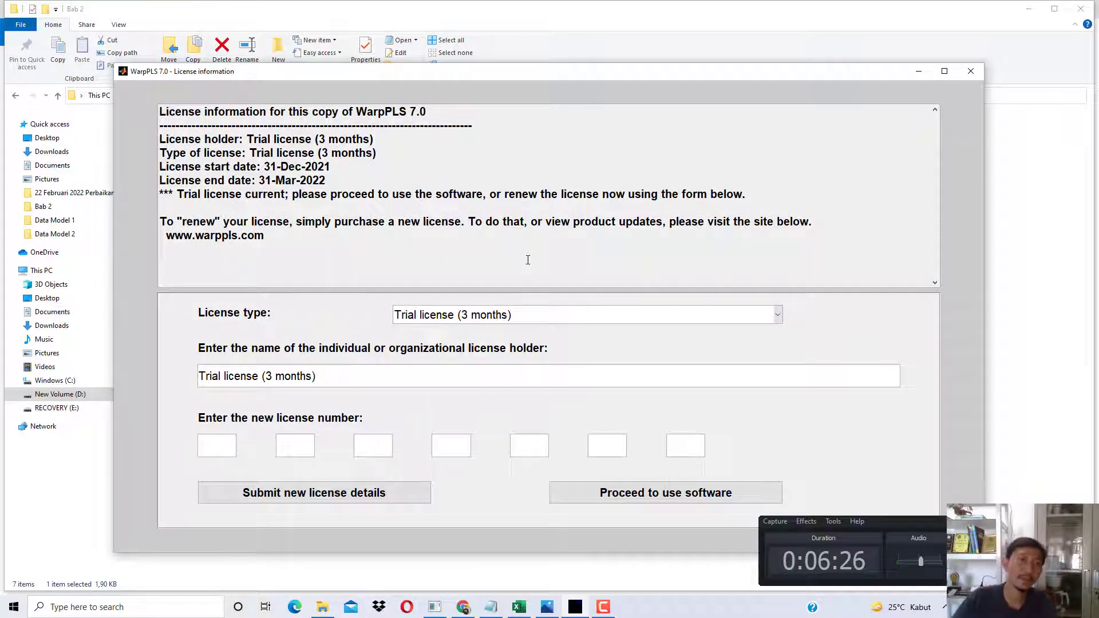
left_click_drag(431, 107, 335, 112)
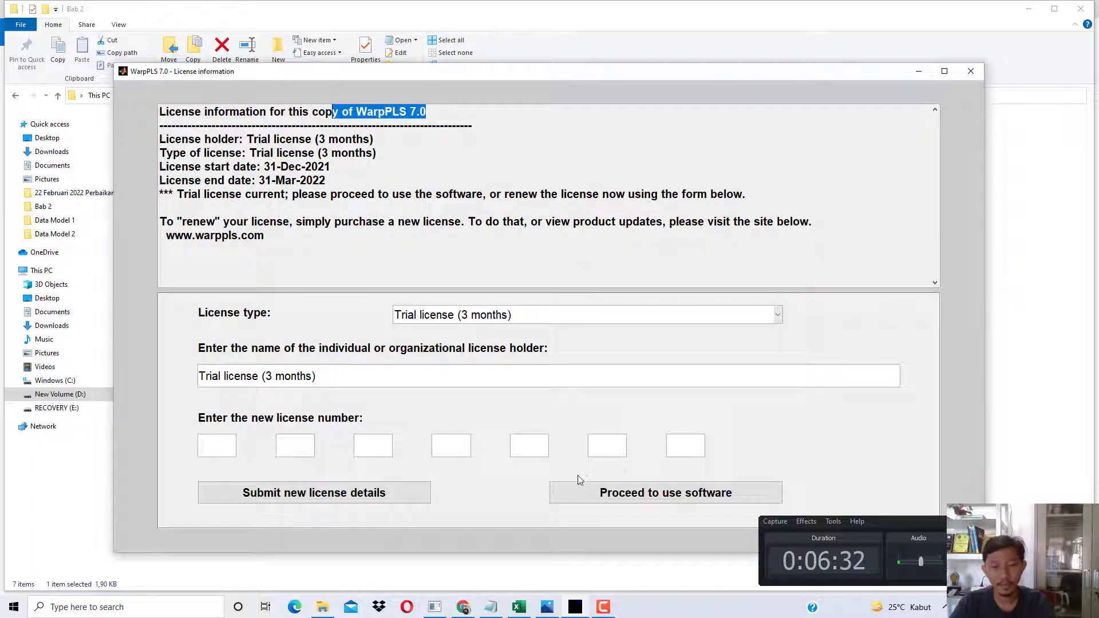
left_click(629, 496)
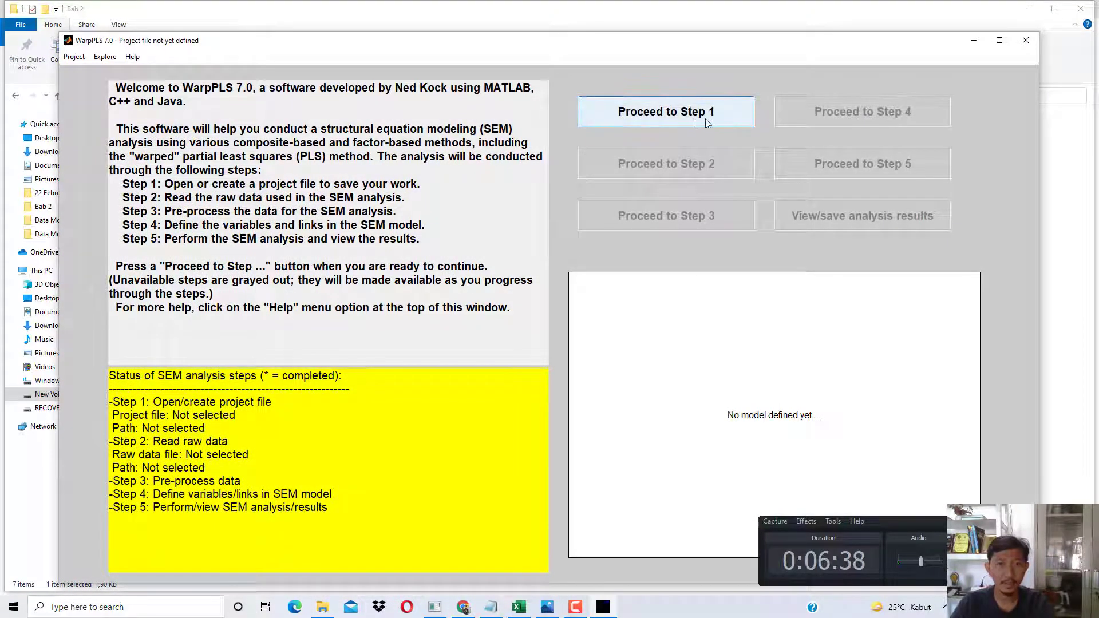
Start creating a project file in Step 1 and browse to the Bab 2 folder of the WarpPLS book on New Volume (D:).
left_click(693, 115)
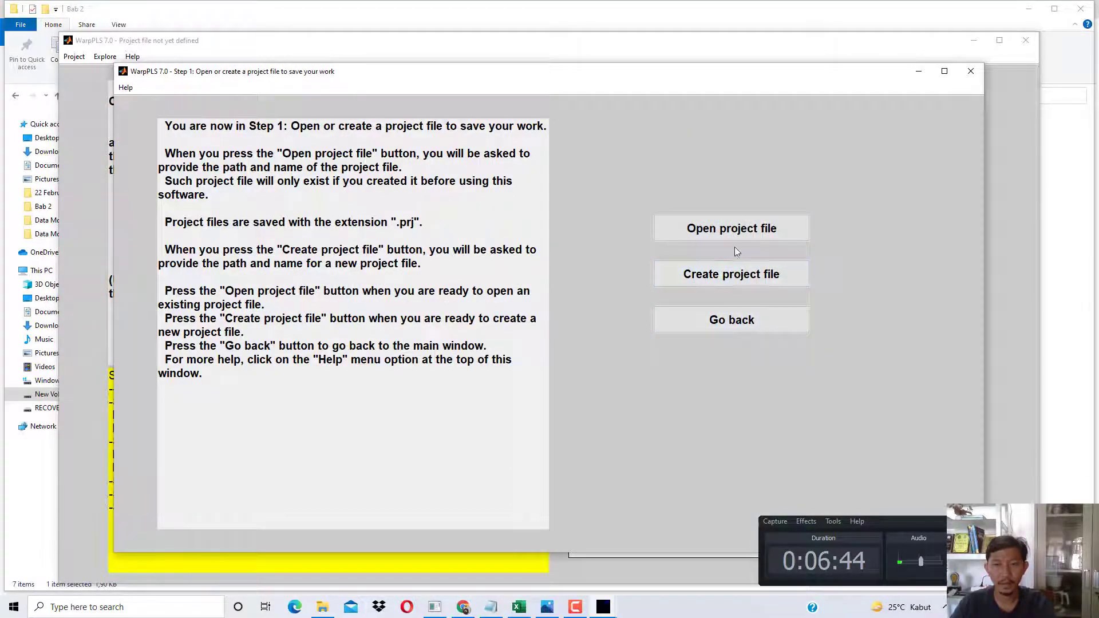
left_click(772, 282)
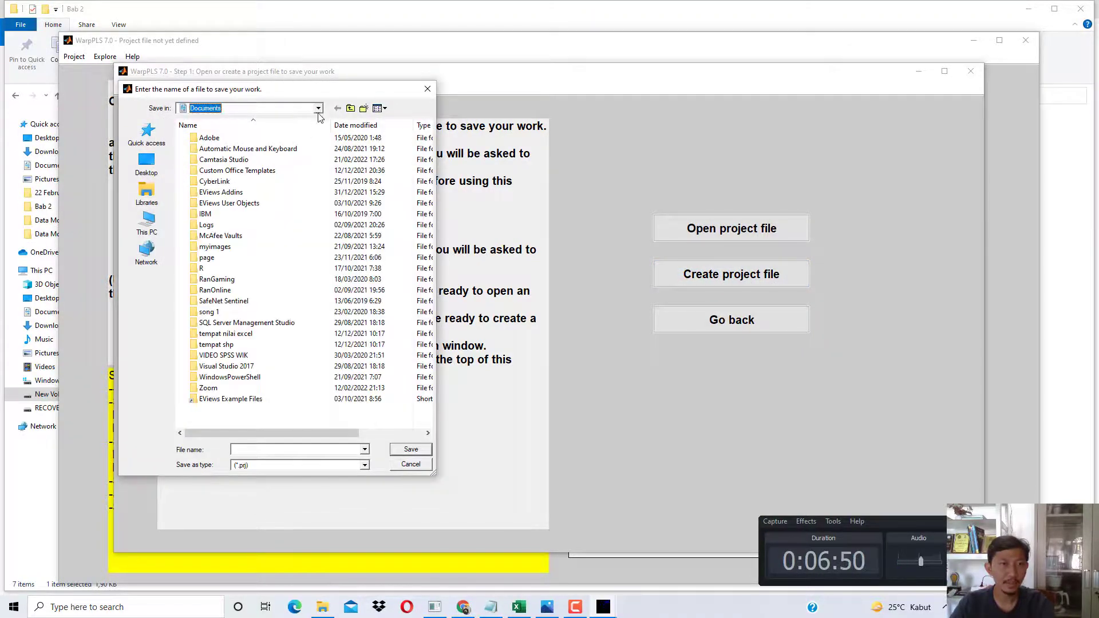
left_click(319, 109)
left_click(223, 257)
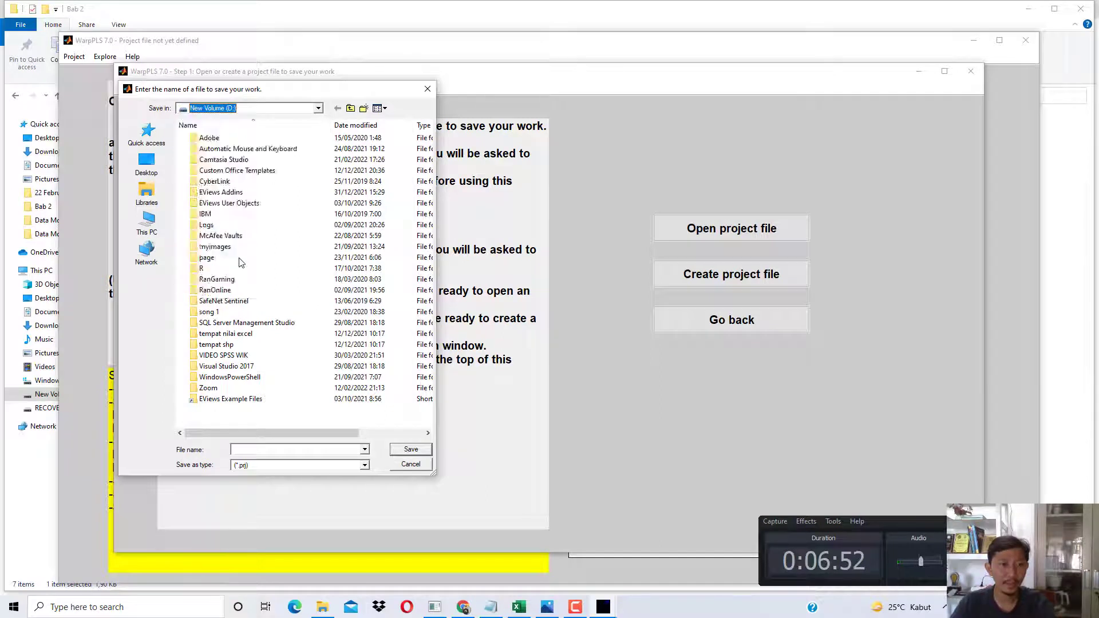
double_click(267, 172)
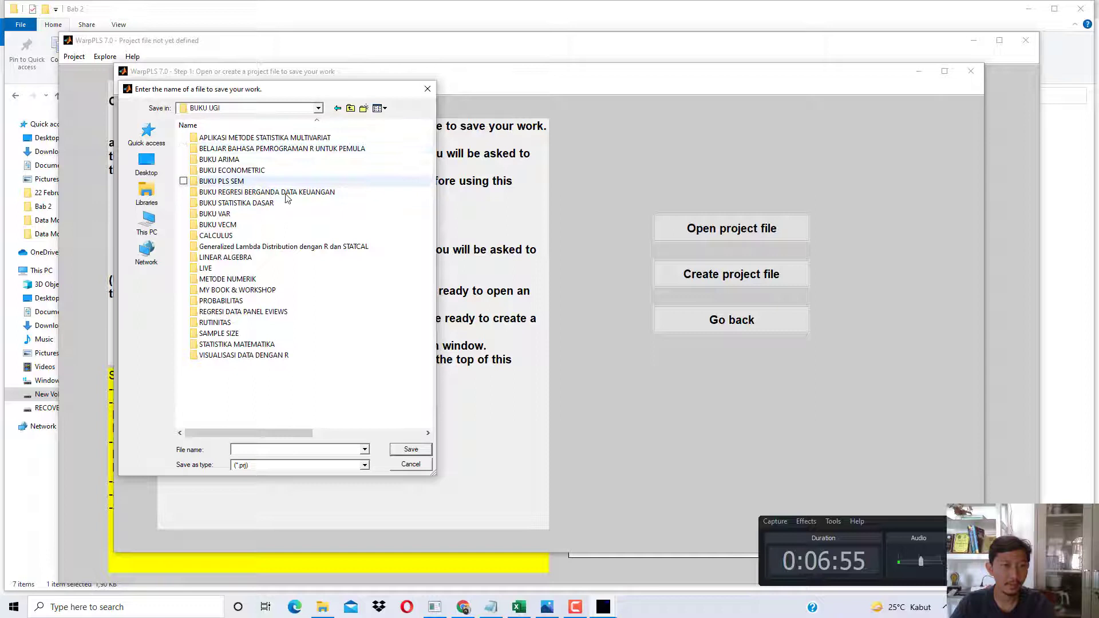
double_click(241, 181)
double_click(259, 204)
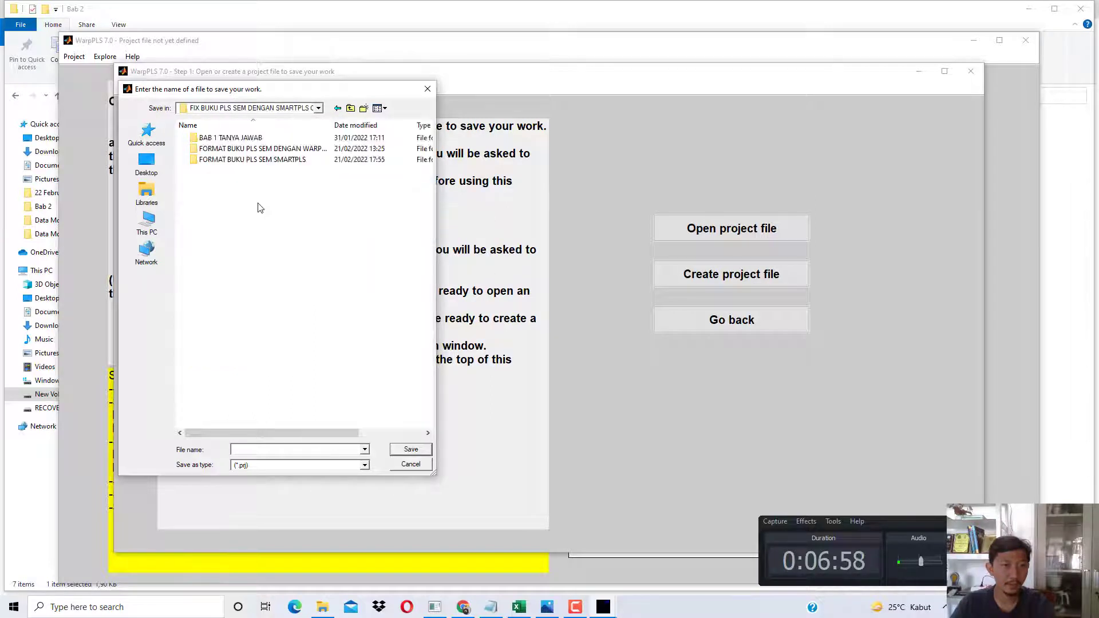
double_click(260, 148)
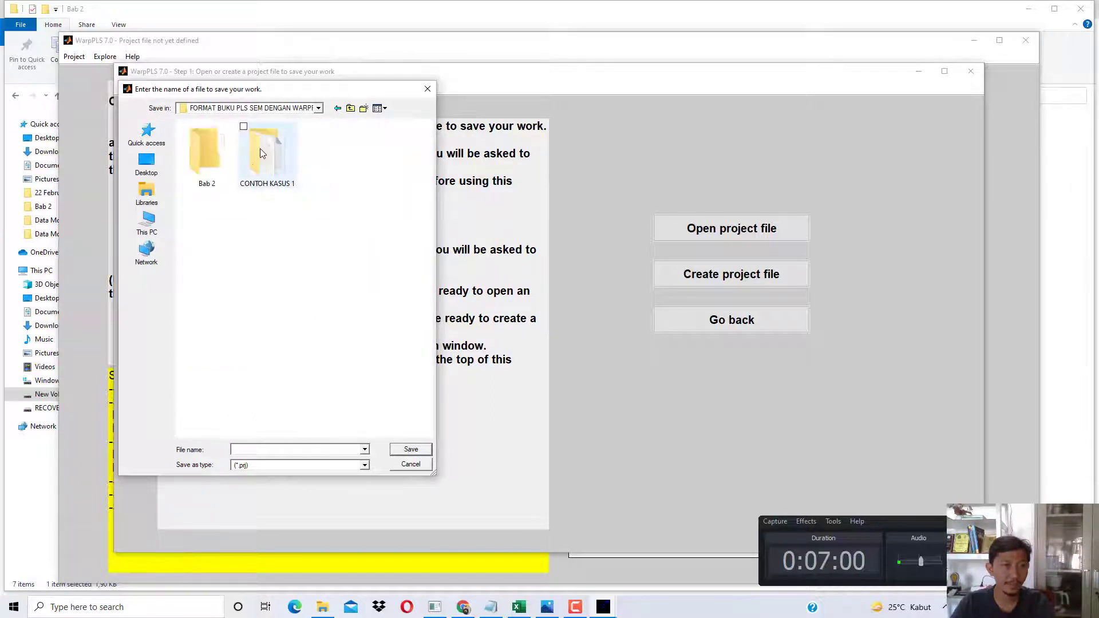
double_click(207, 160)
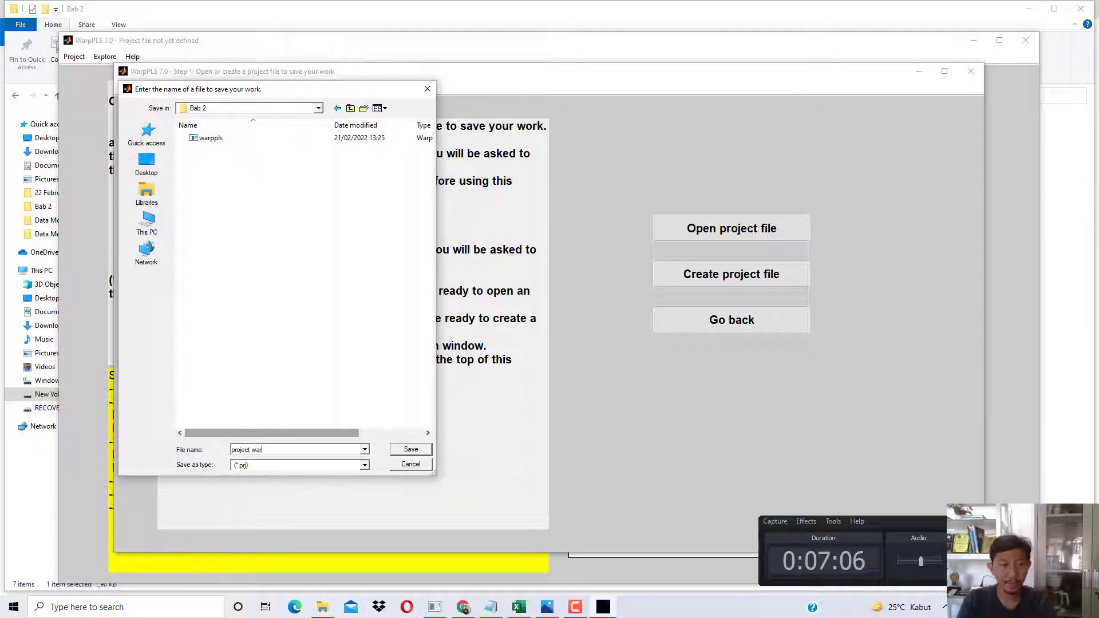
Save the project file as project warppls bab 2 and acknowledge its creation.
type("pls bab 2")
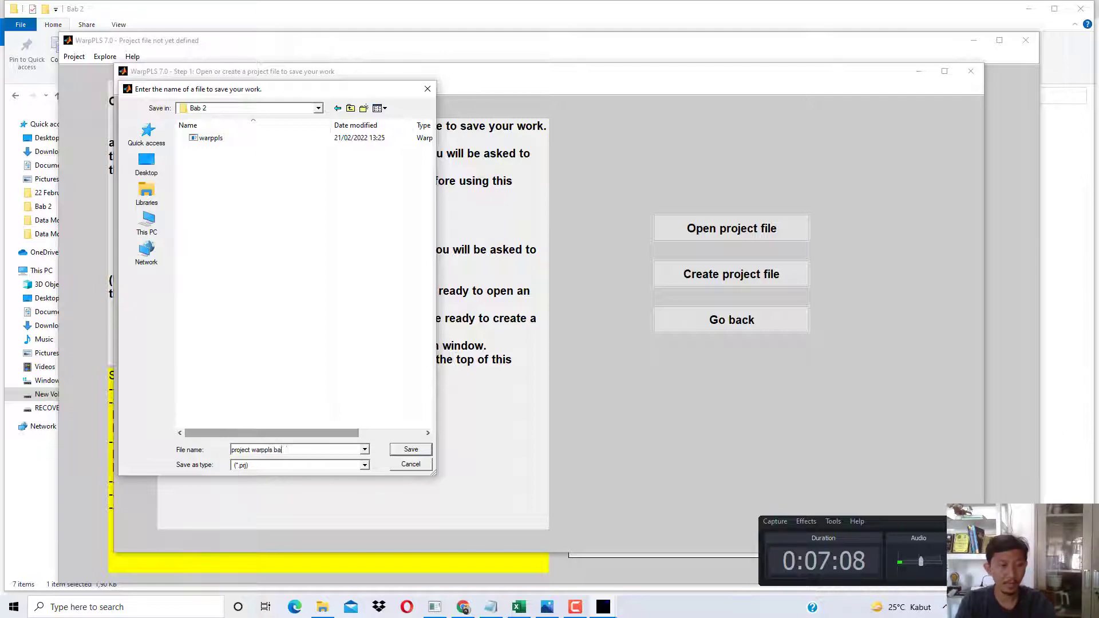
left_click(405, 451)
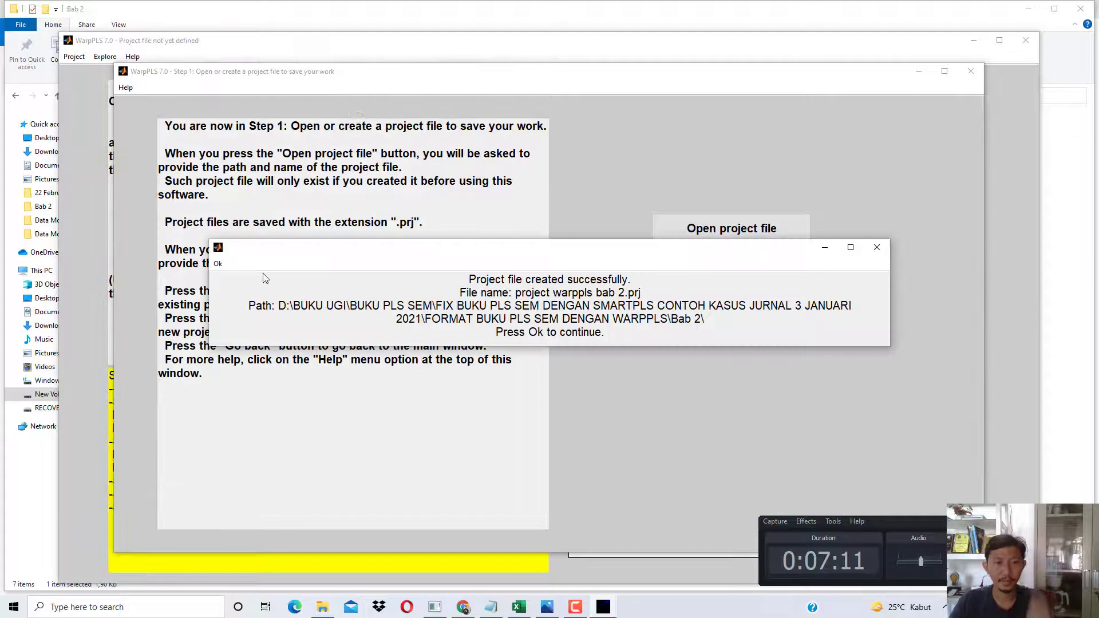
left_click(218, 263)
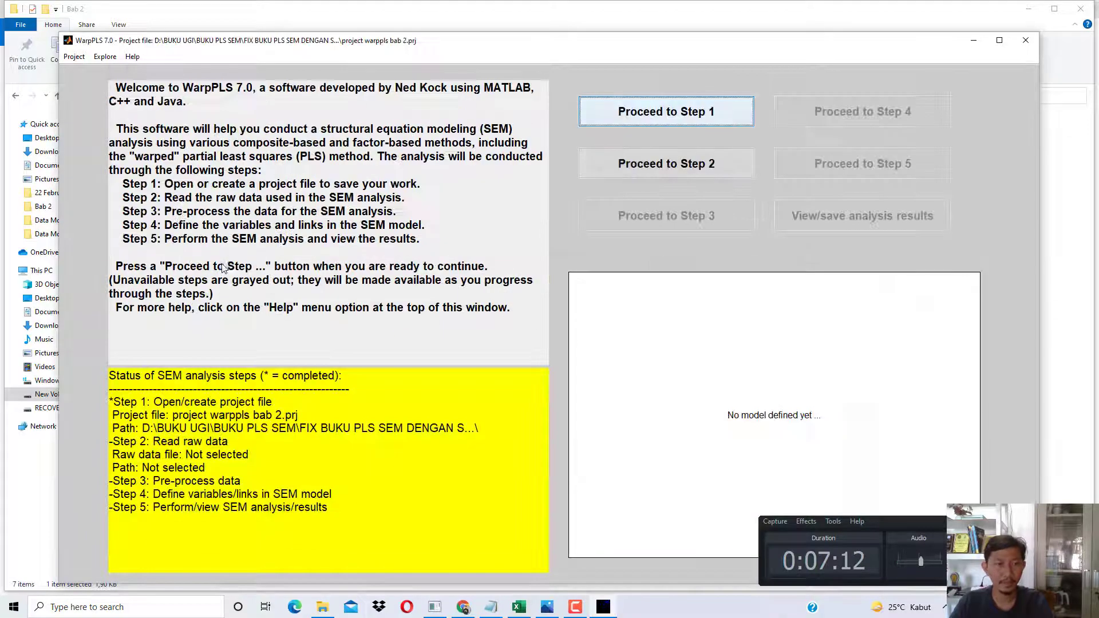
In Step 2, choose to read the raw data from a file and select data latihan bab 2 in the Bab 2 folder.
left_click(689, 168)
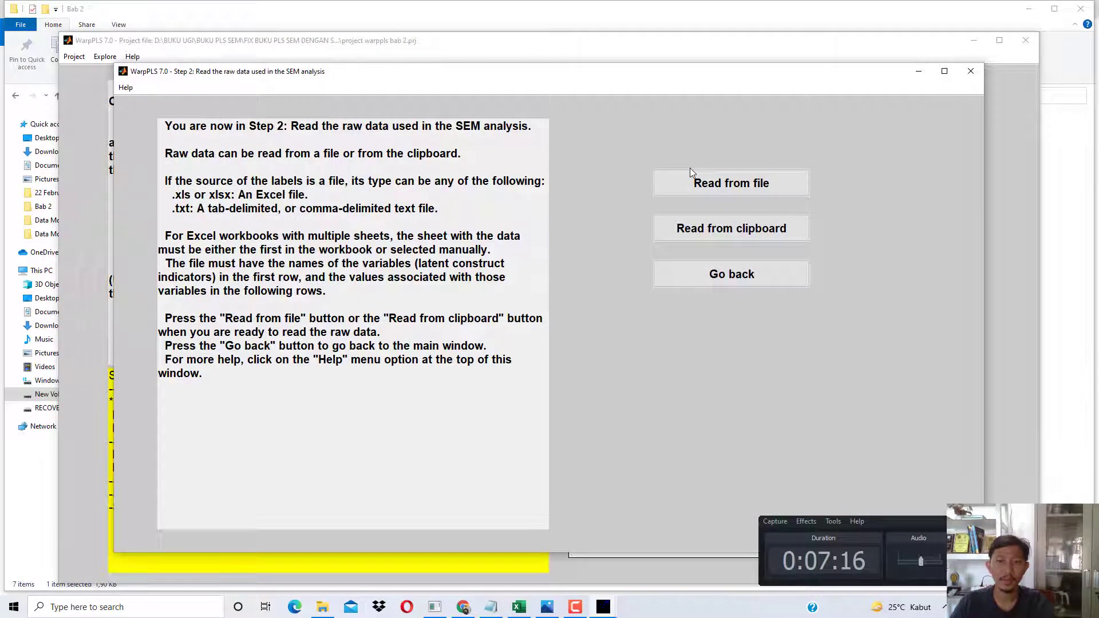
left_click(741, 189)
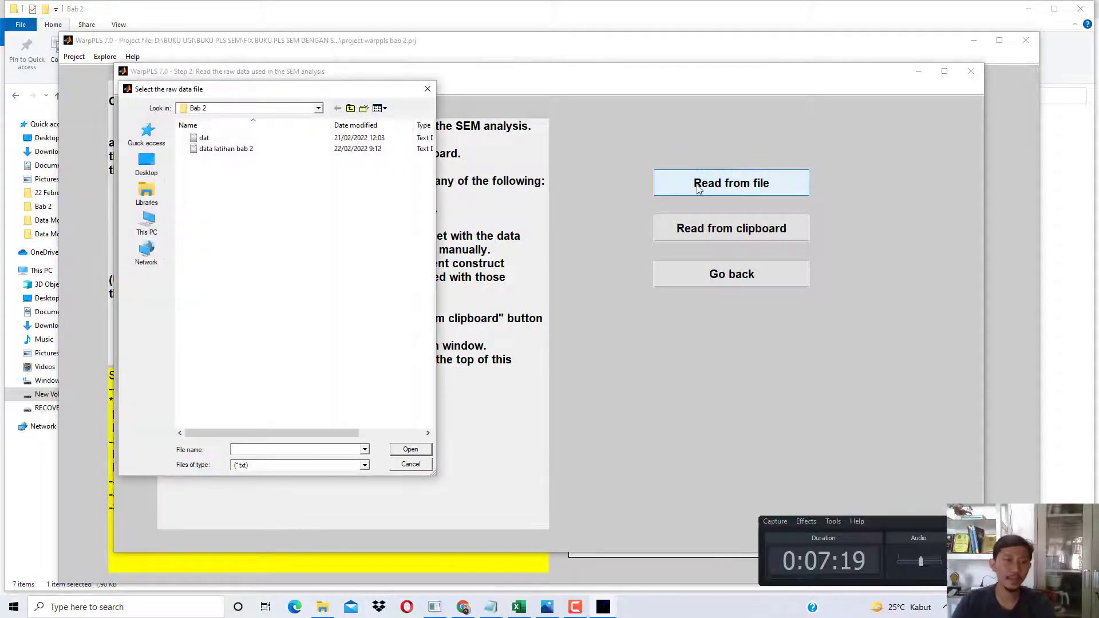
left_click(241, 149)
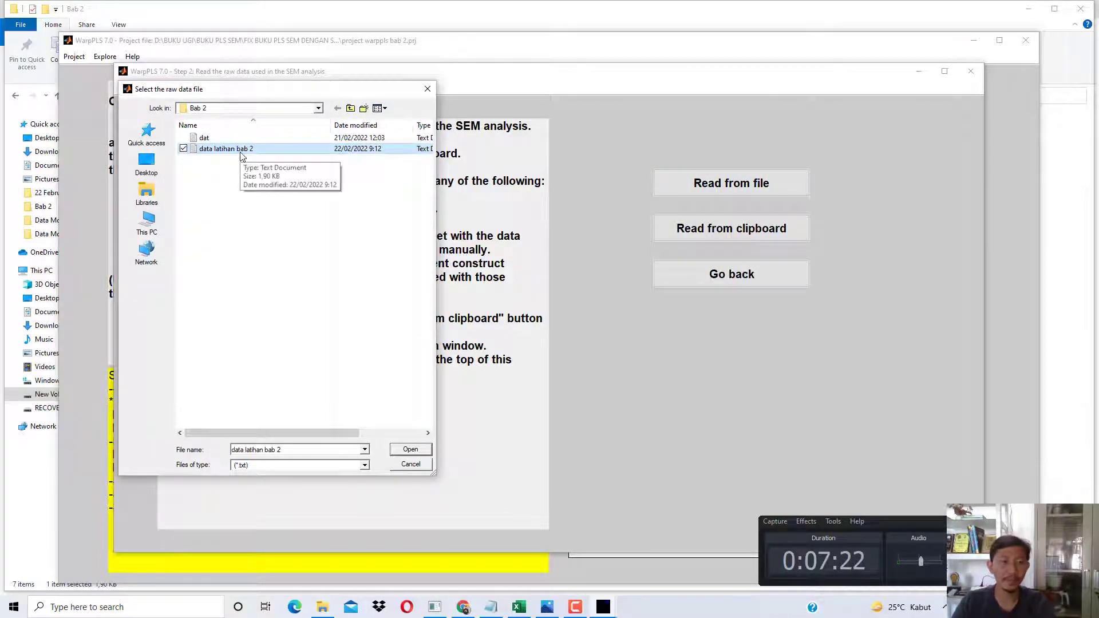
left_click(410, 450)
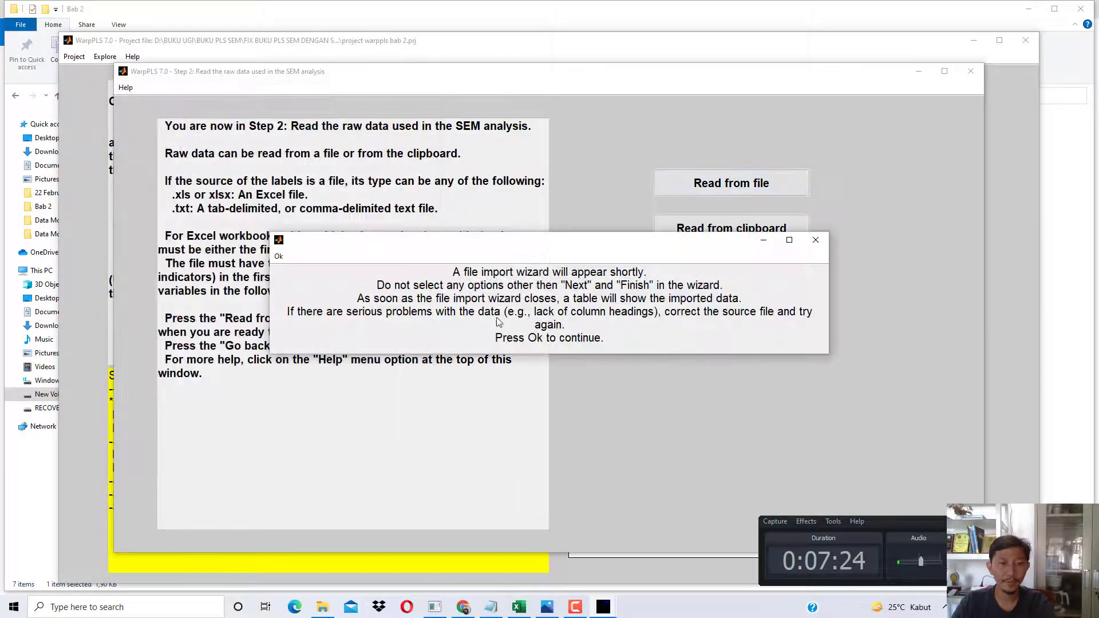
Complete the file import wizard with its default options and accept the raw data table as correct.
left_click(280, 257)
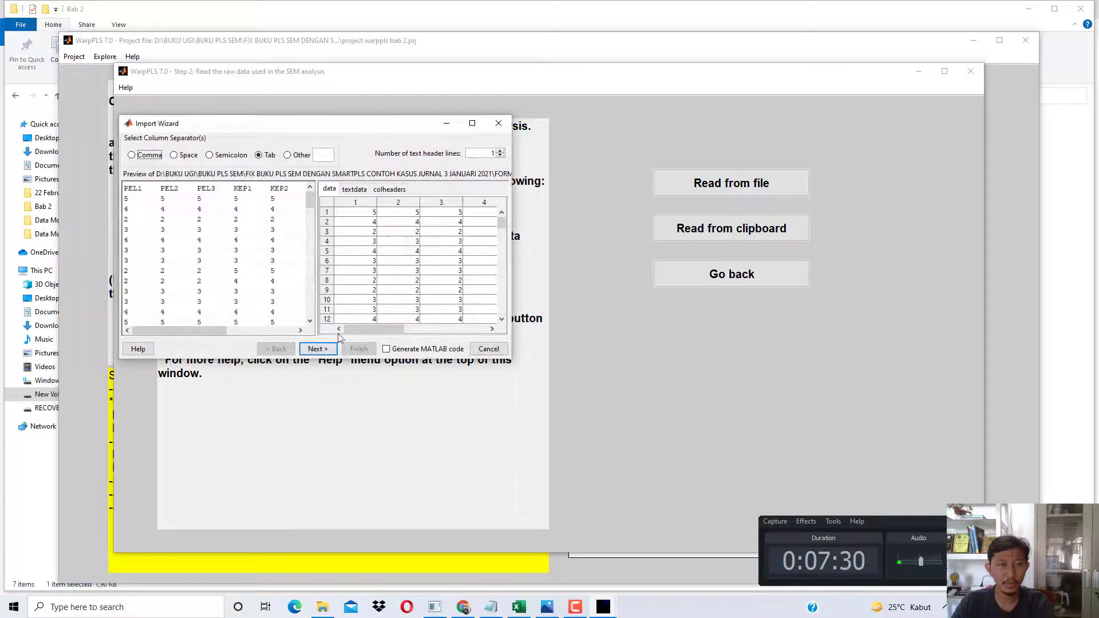
left_click(316, 350)
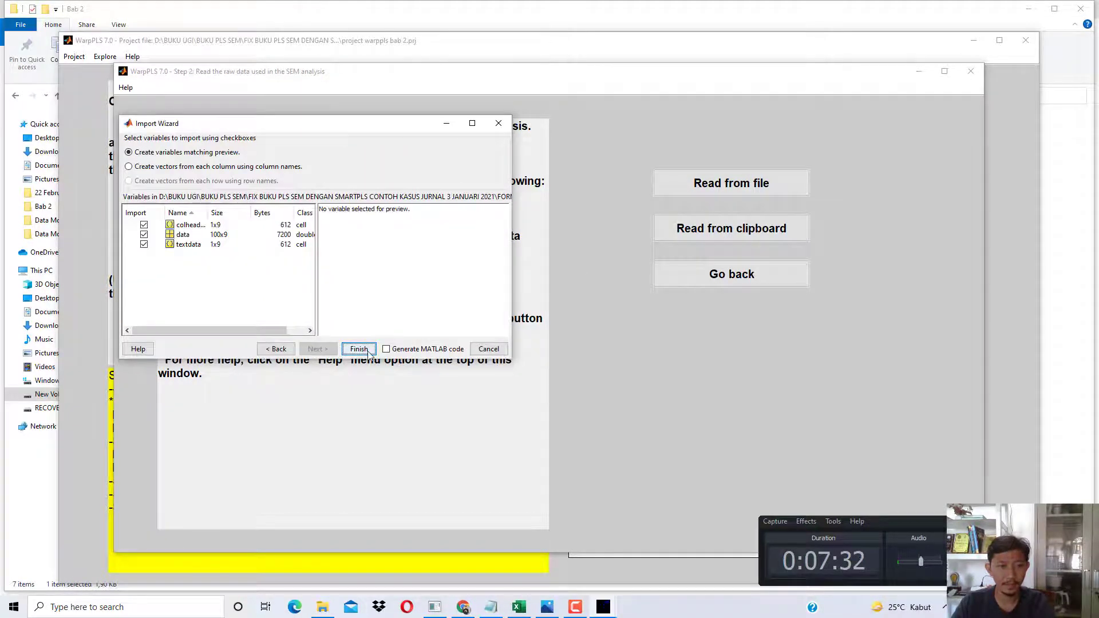
left_click(367, 351)
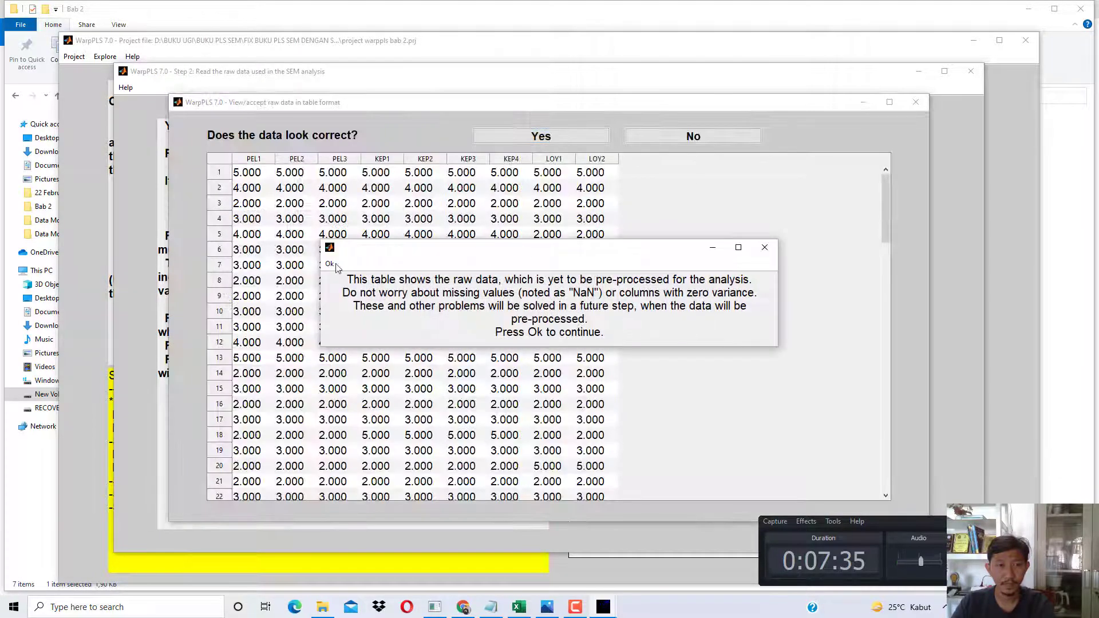
left_click(330, 265)
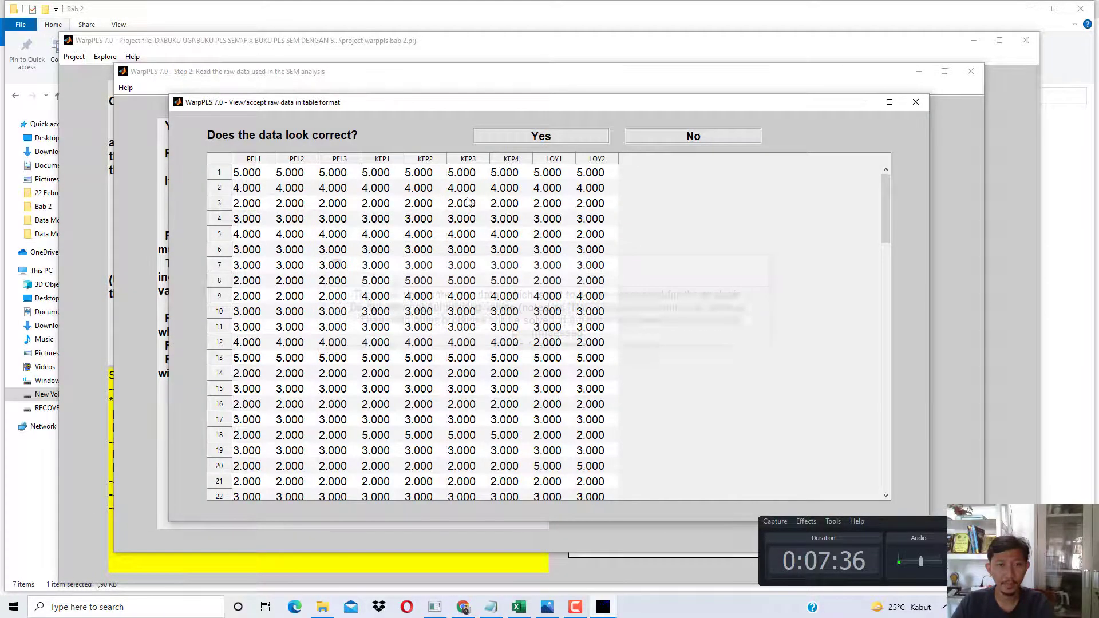
left_click(536, 140)
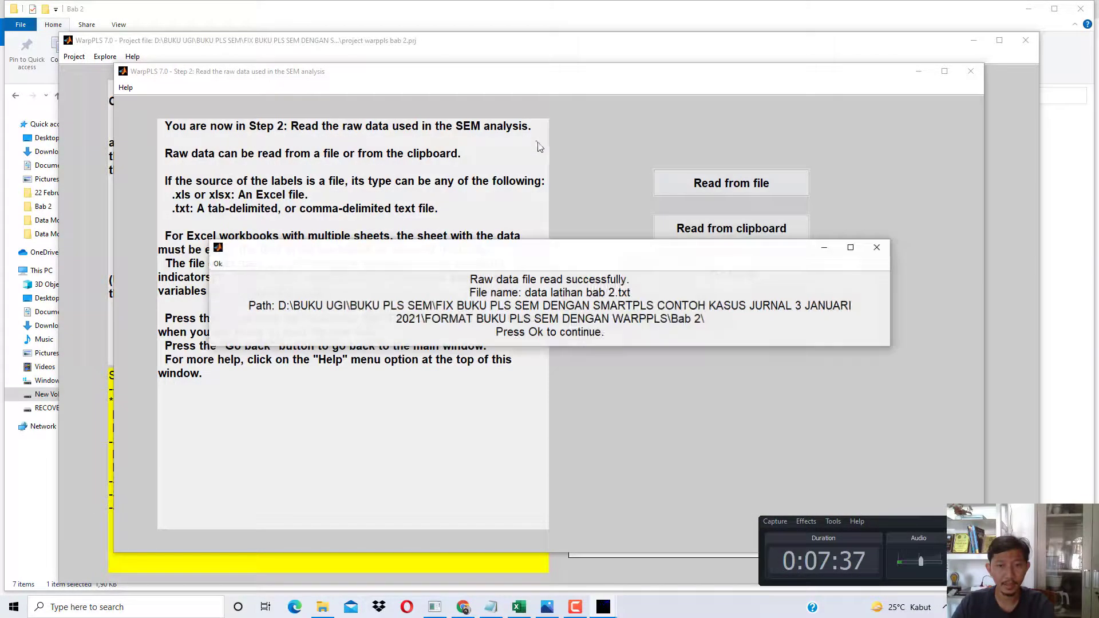
left_click(217, 263)
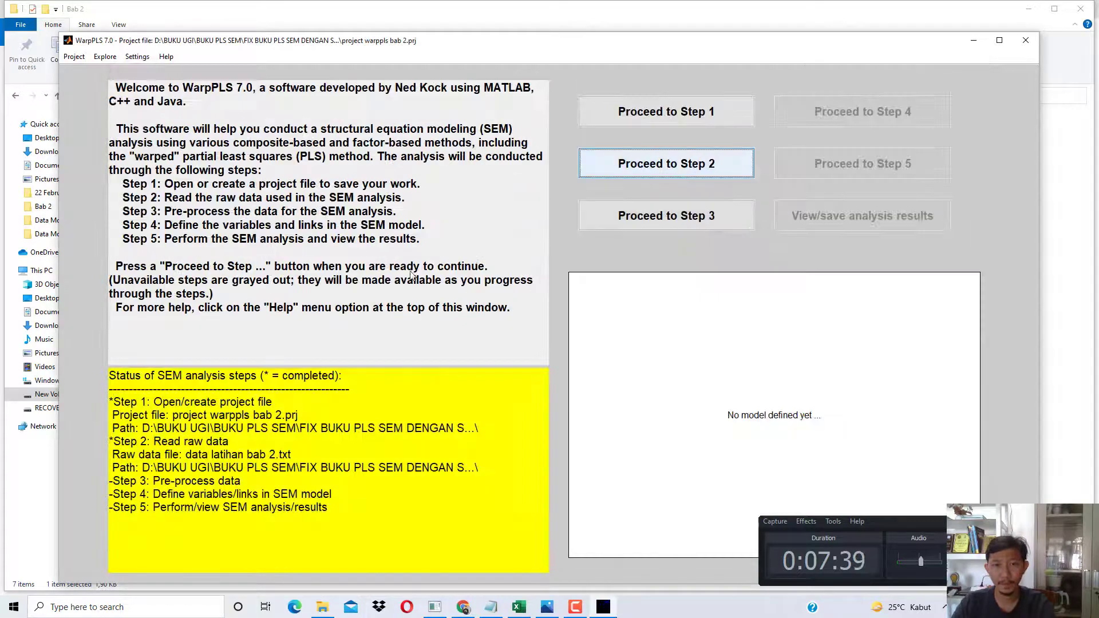
Pre-process the data in Step 3, review the pre-processing results, and accept the standardized data table as correct.
left_click(657, 220)
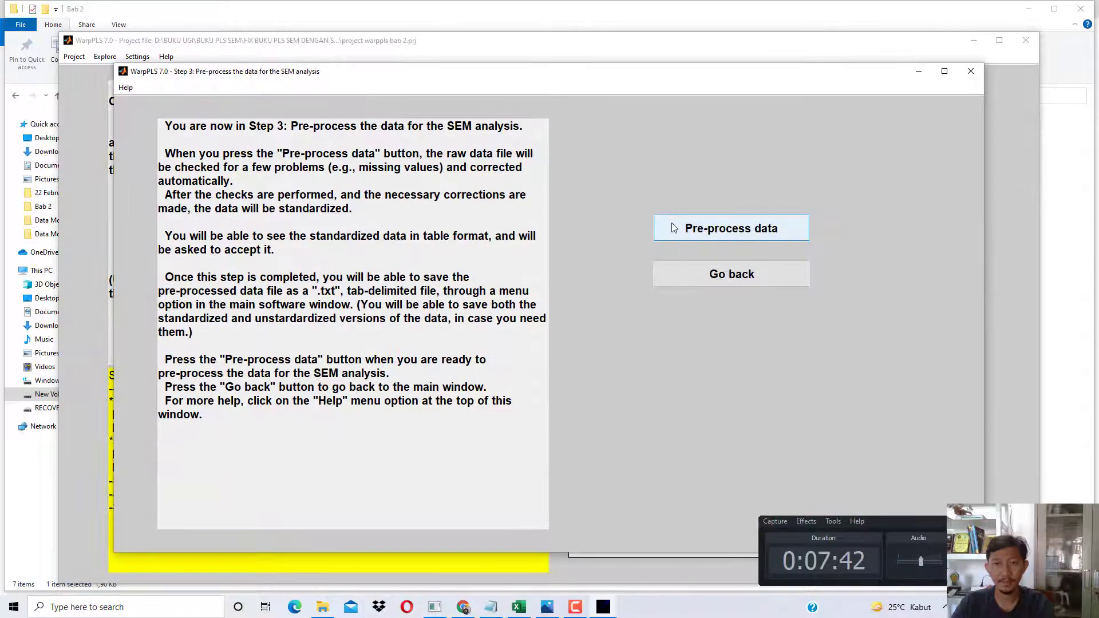
left_click(674, 227)
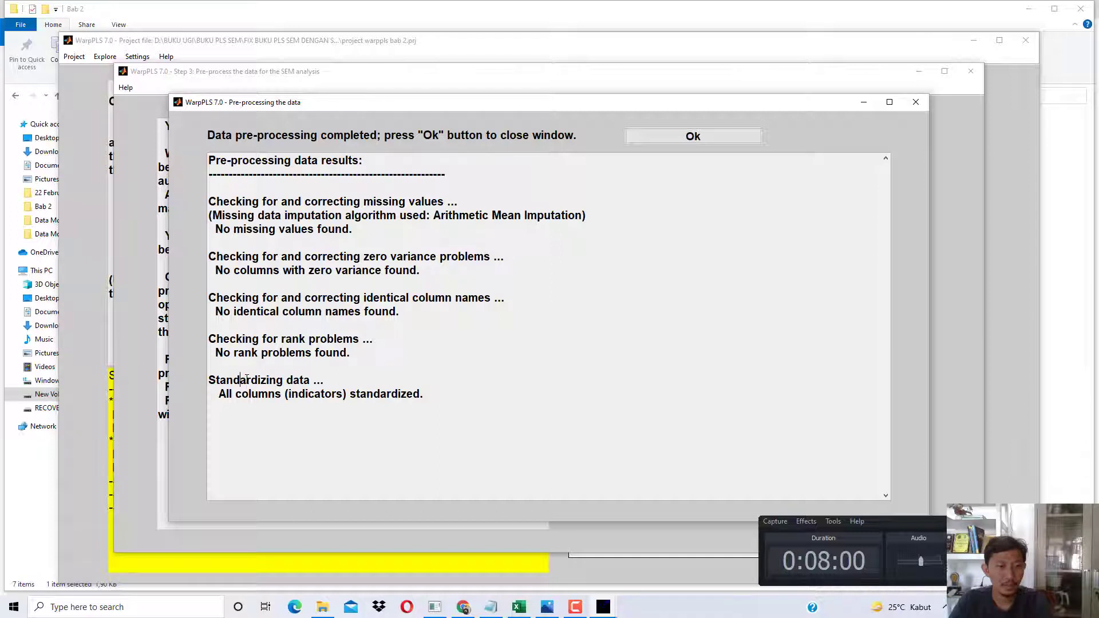
left_click_drag(240, 380, 304, 379)
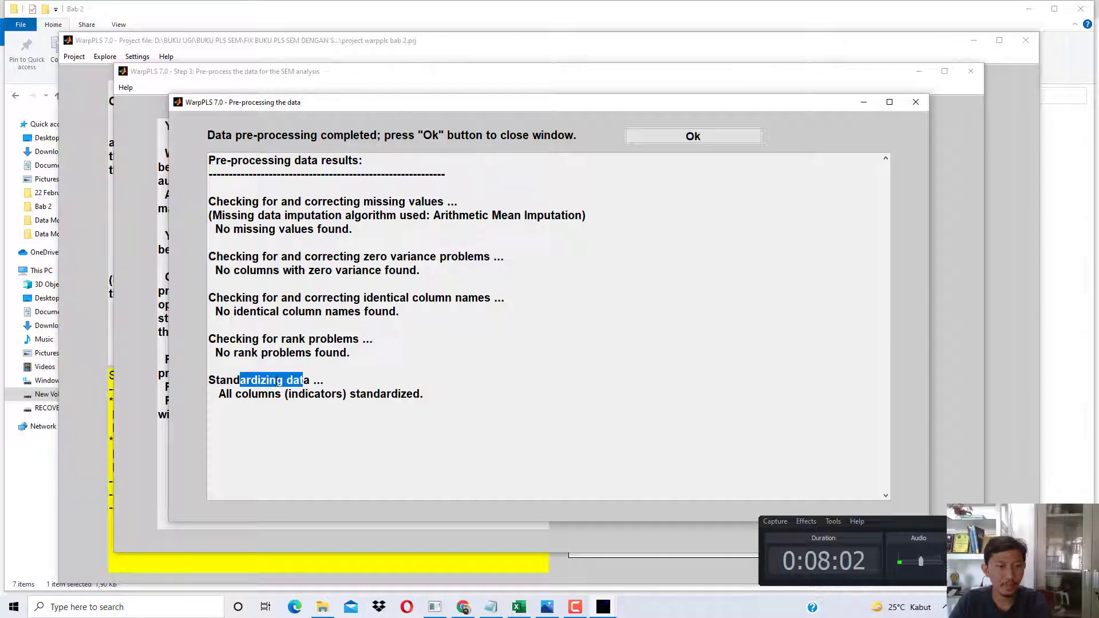
left_click_drag(275, 395, 391, 395)
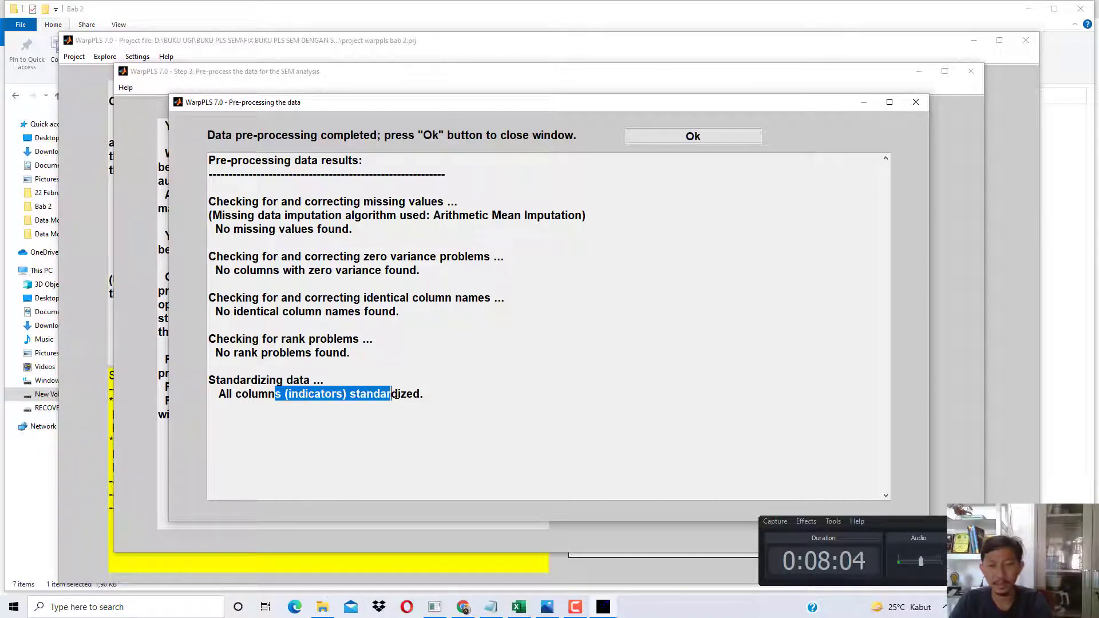
left_click(682, 140)
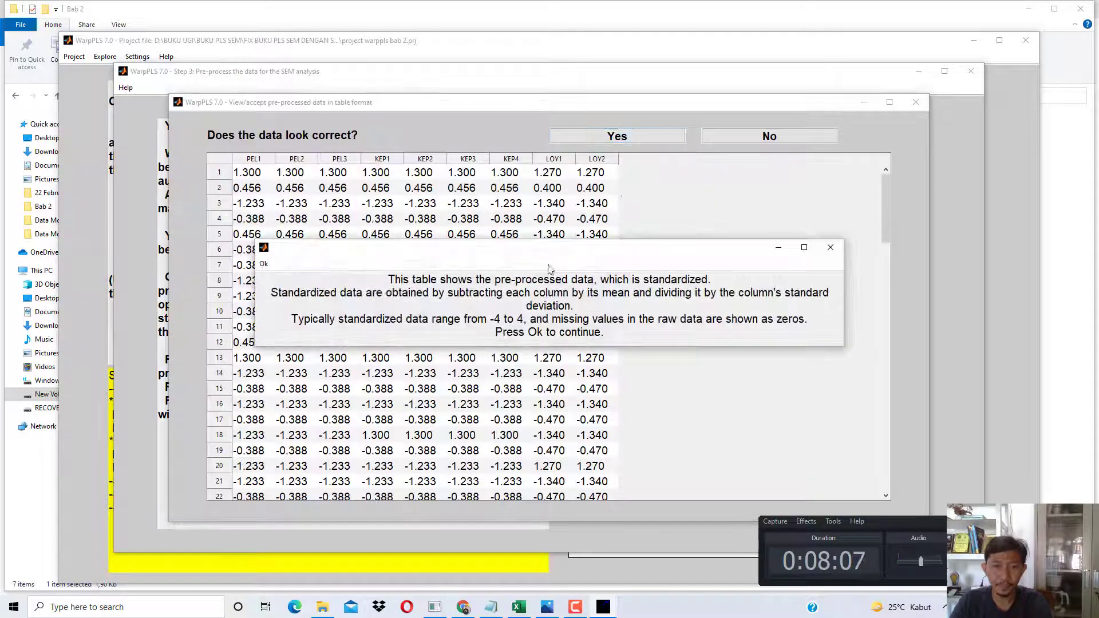
left_click(264, 264)
left_click(617, 139)
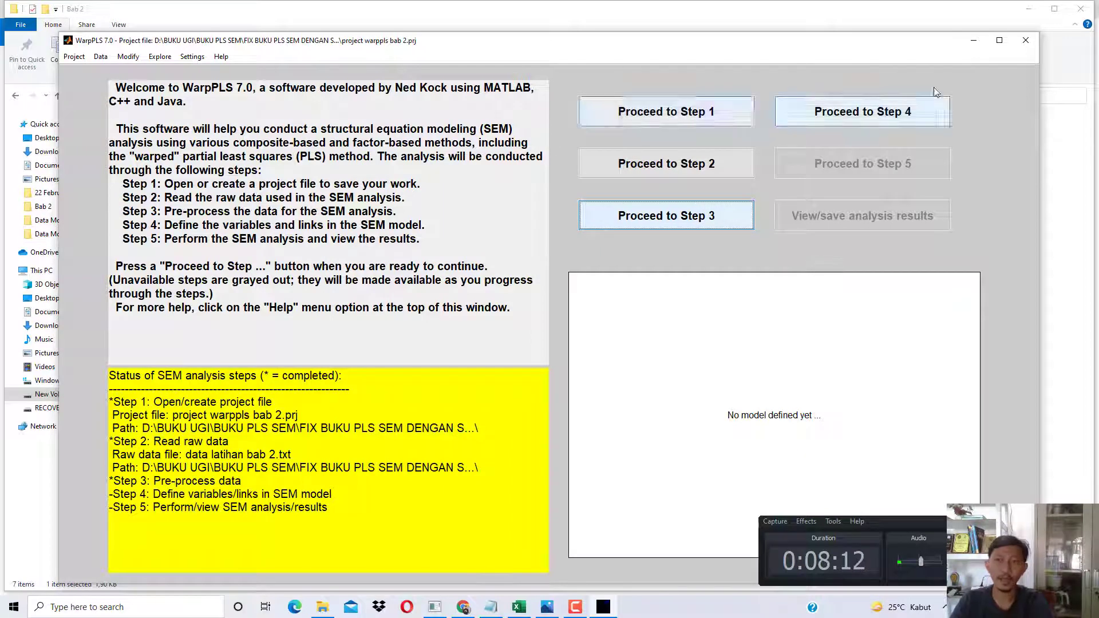
Start defining the SEM model in Step 4 and maximize the model editing window.
left_click(857, 113)
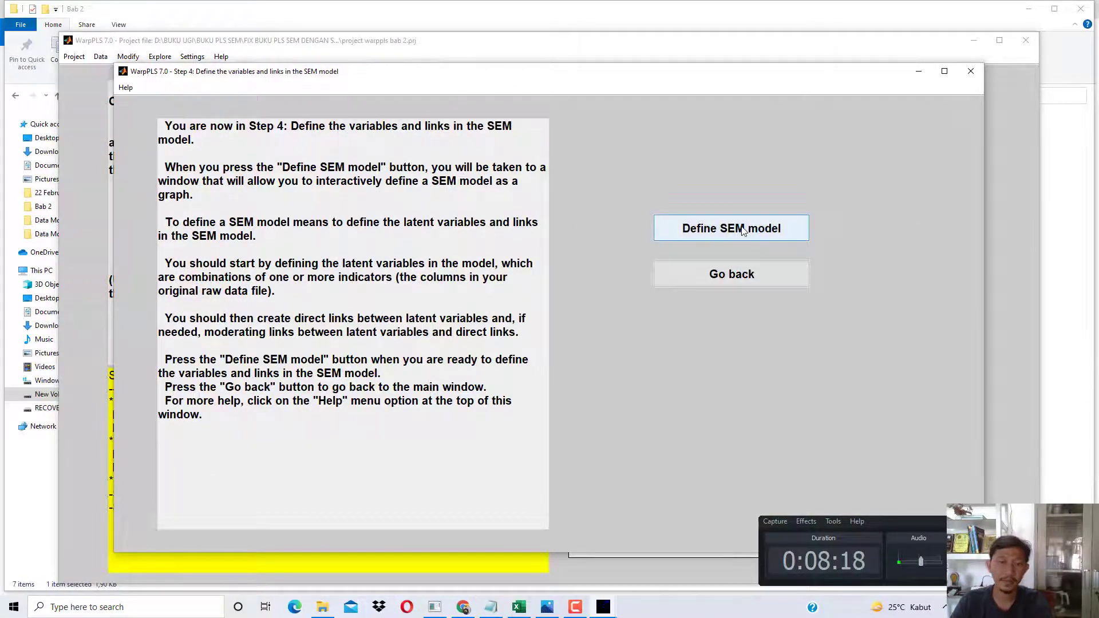
left_click(740, 228)
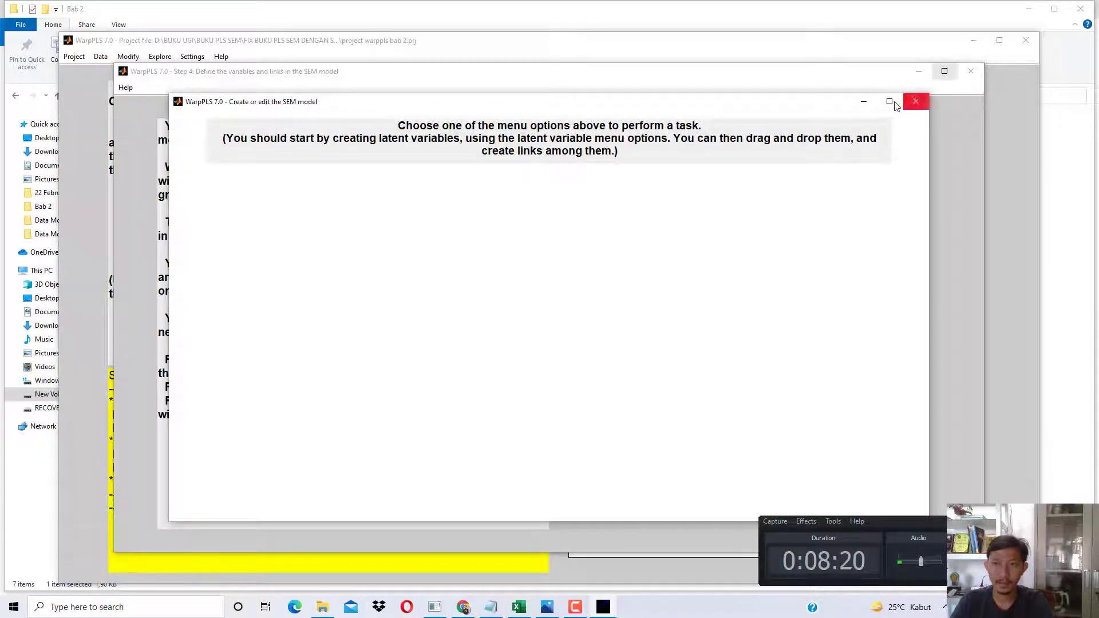
left_click(889, 102)
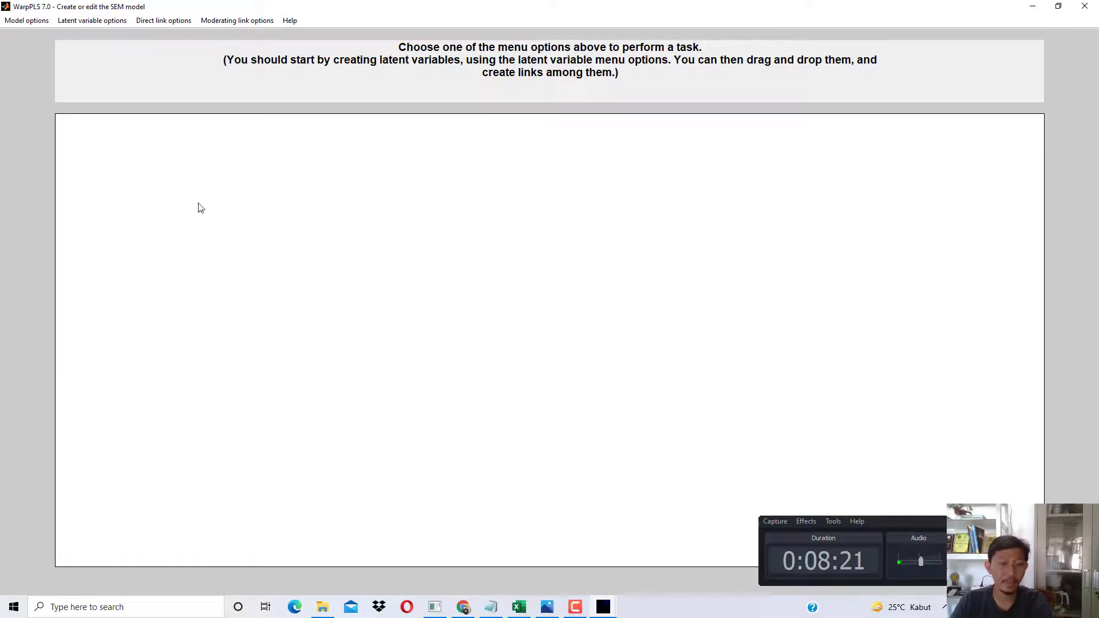
Switch to the PLS SEM dengan WarpPLS PDF in Chrome and examine the path model in Gambar 2.1 on page 37.
left_click(463, 607)
scroll(467, 452, "up", 10)
scroll(468, 453, "down", 5)
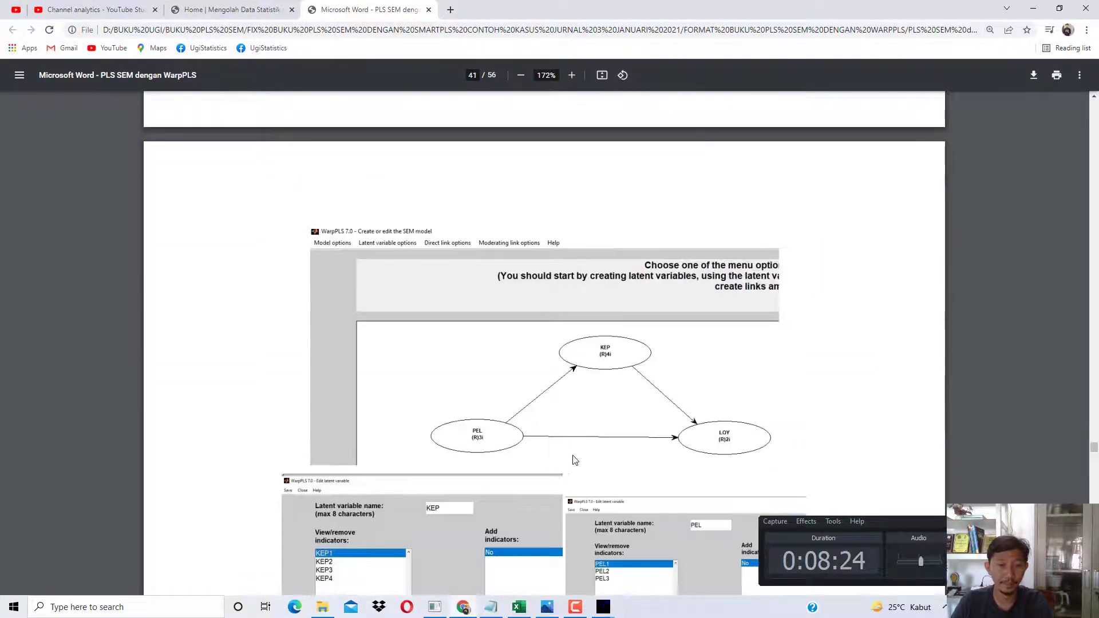
scroll(604, 385, "up", 20)
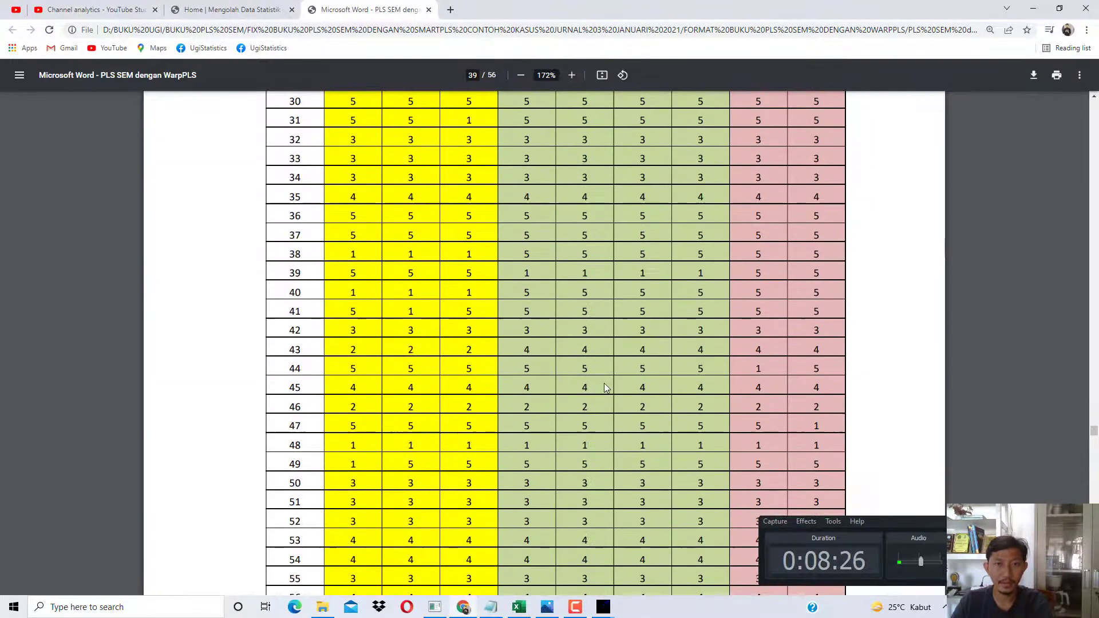
scroll(603, 388, "up", 15)
scroll(547, 261, "down", 3)
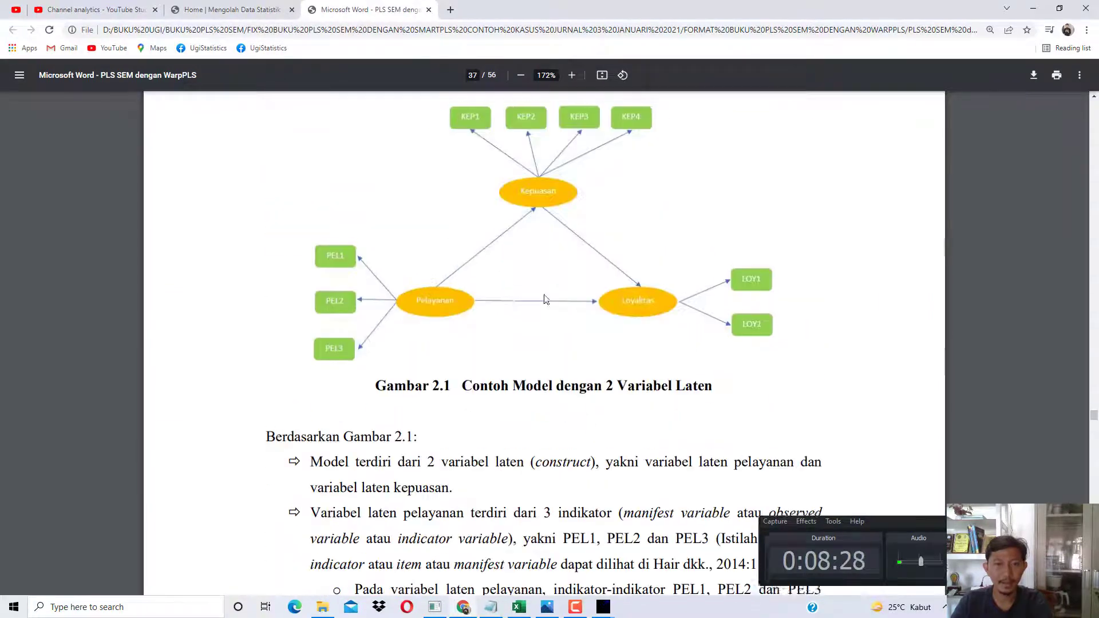
scroll(561, 261, "up", 1)
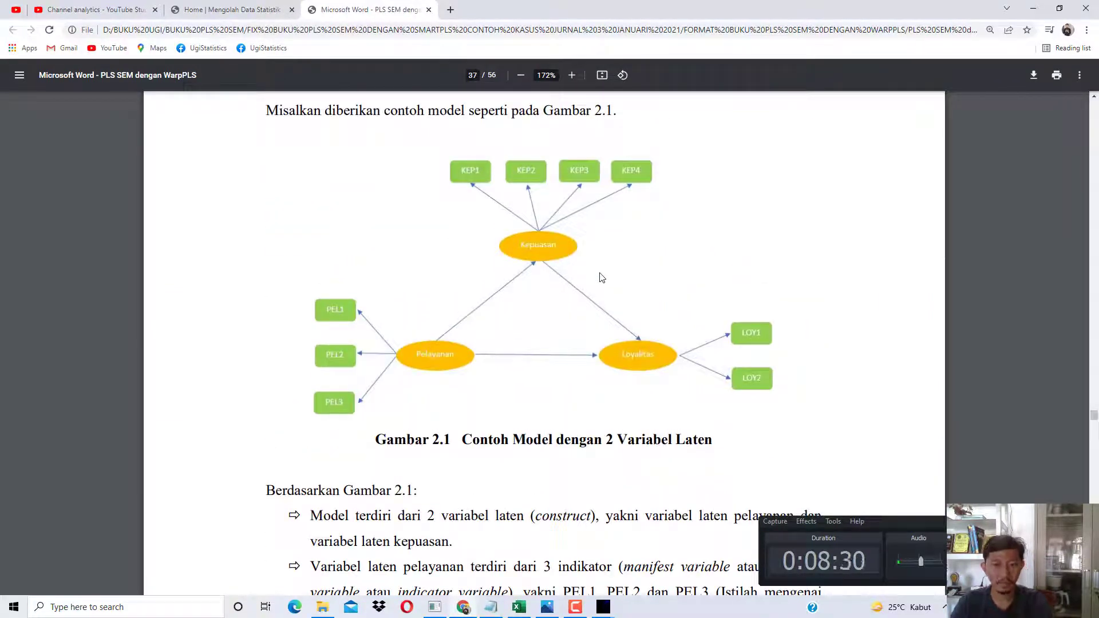
Back in WarpPLS's model editor, create and save a reflective latent variable PEL with indicators PEL1, PEL2 and PEL3, placed on the canvas's left side.
mouse_move(595, 608)
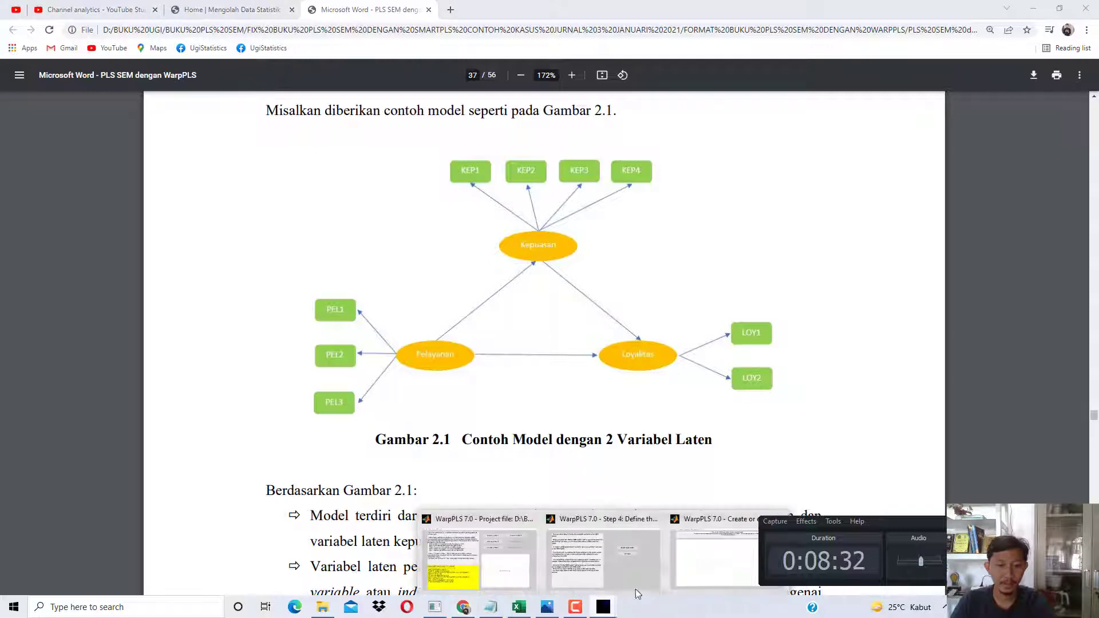
left_click(697, 557)
left_click(106, 22)
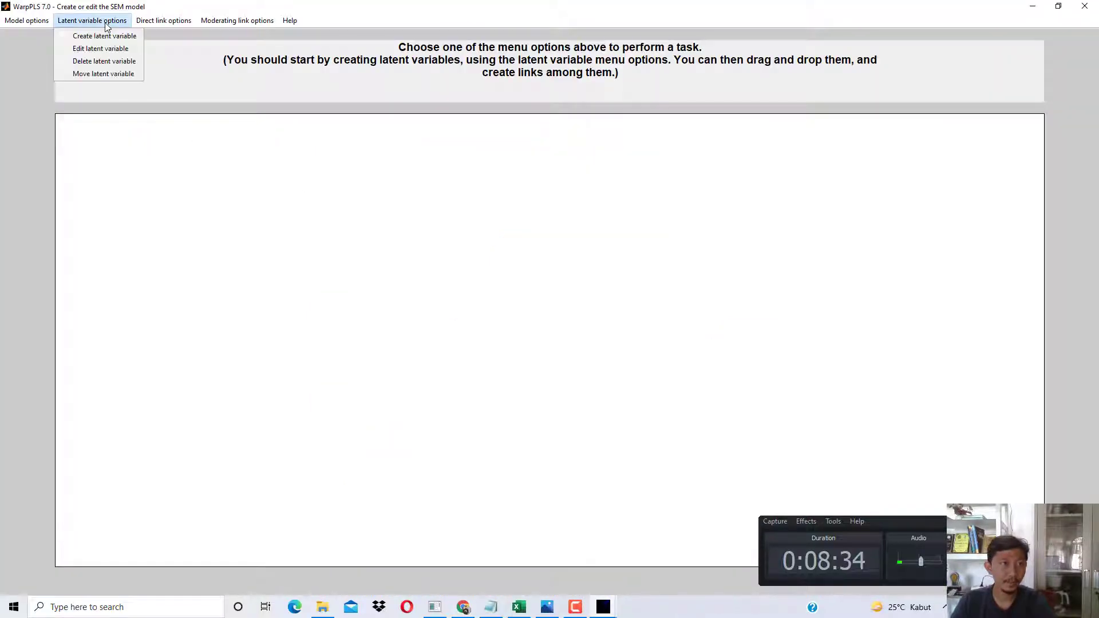
left_click(105, 36)
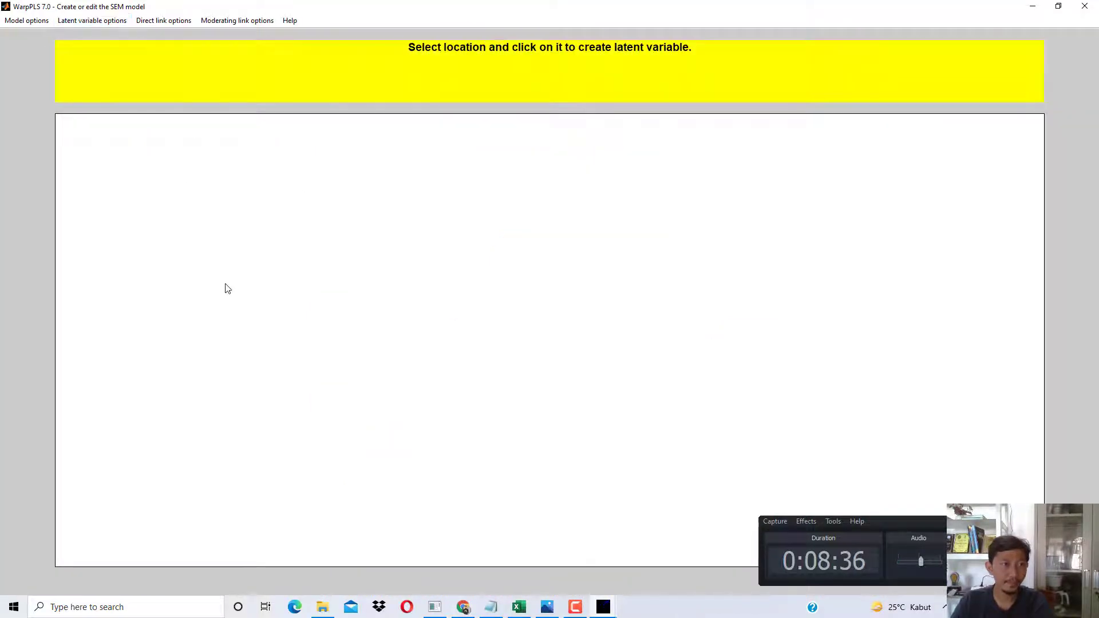
left_click(201, 269)
double_click(530, 182)
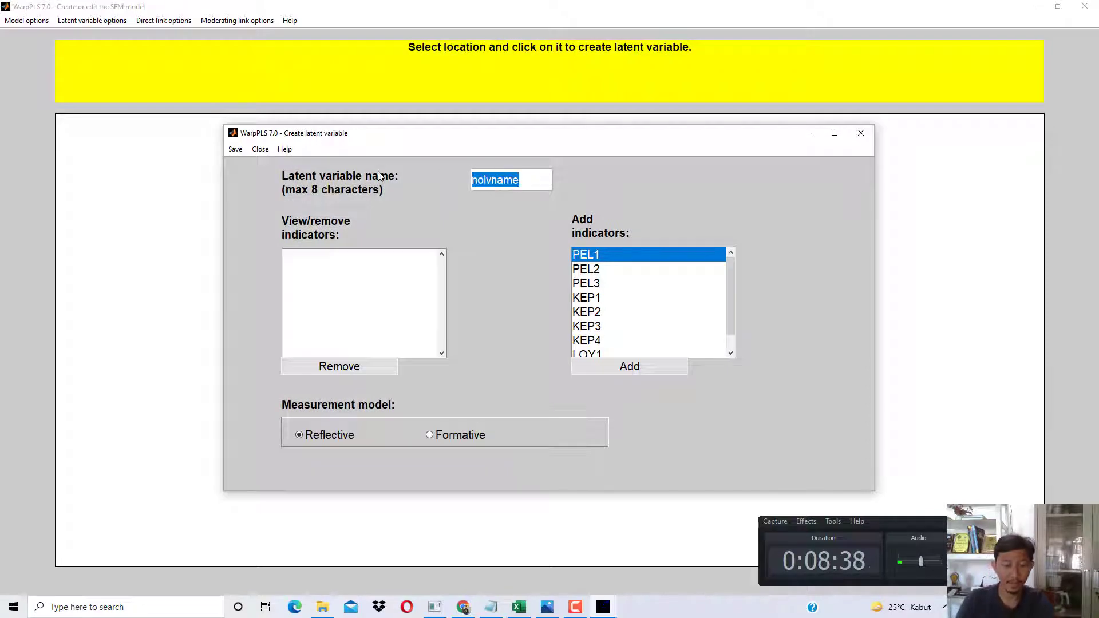
type("PEL")
left_click(647, 366)
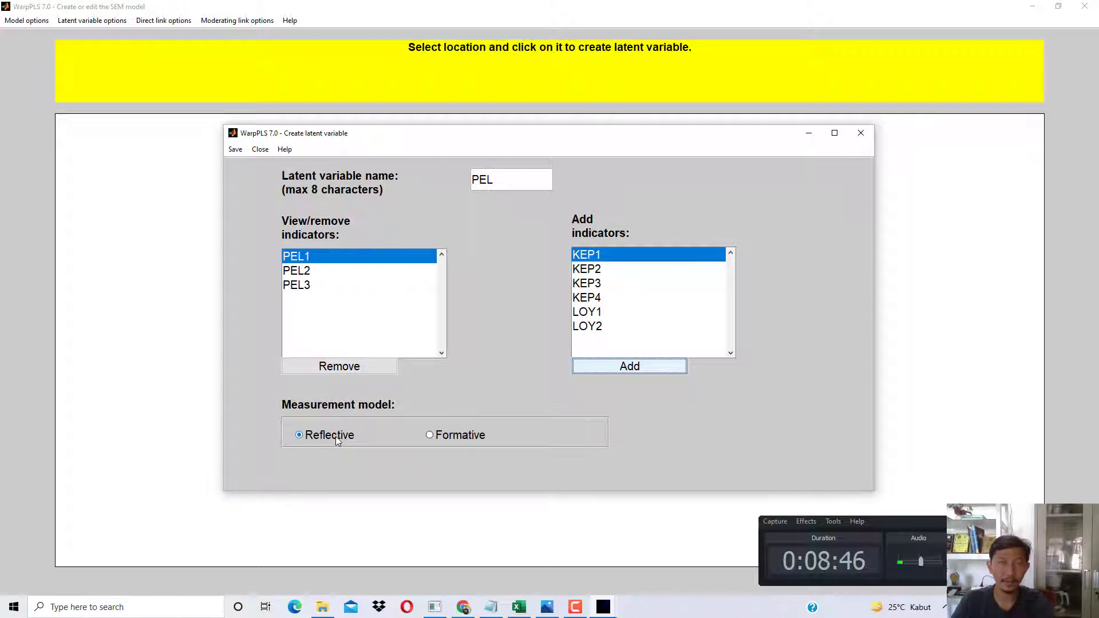
left_click(235, 149)
left_click(243, 165)
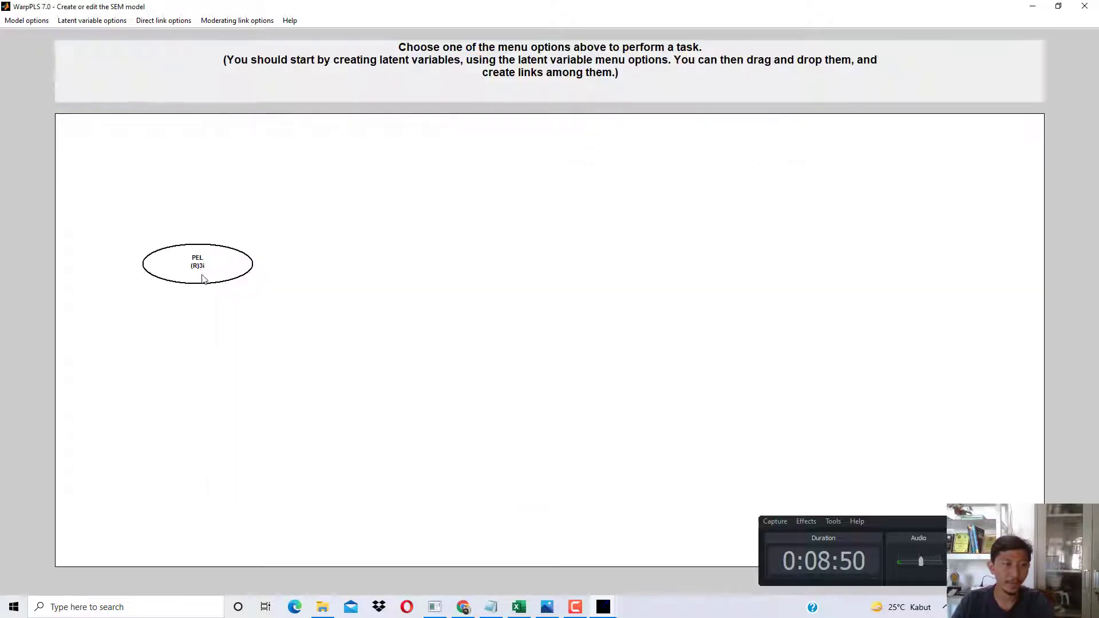
left_click_drag(208, 265, 207, 265)
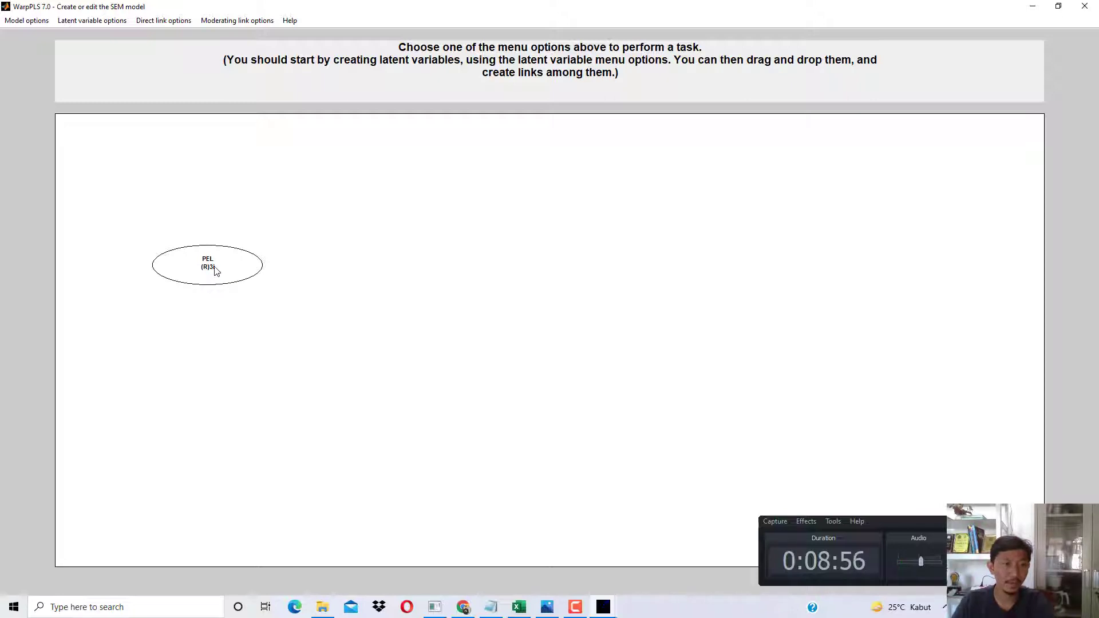
Create and save a reflective latent variable KEP with indicators KEP1, KEP2, KEP3 and KEP4, placed above and to the right of PEL.
left_click(117, 21)
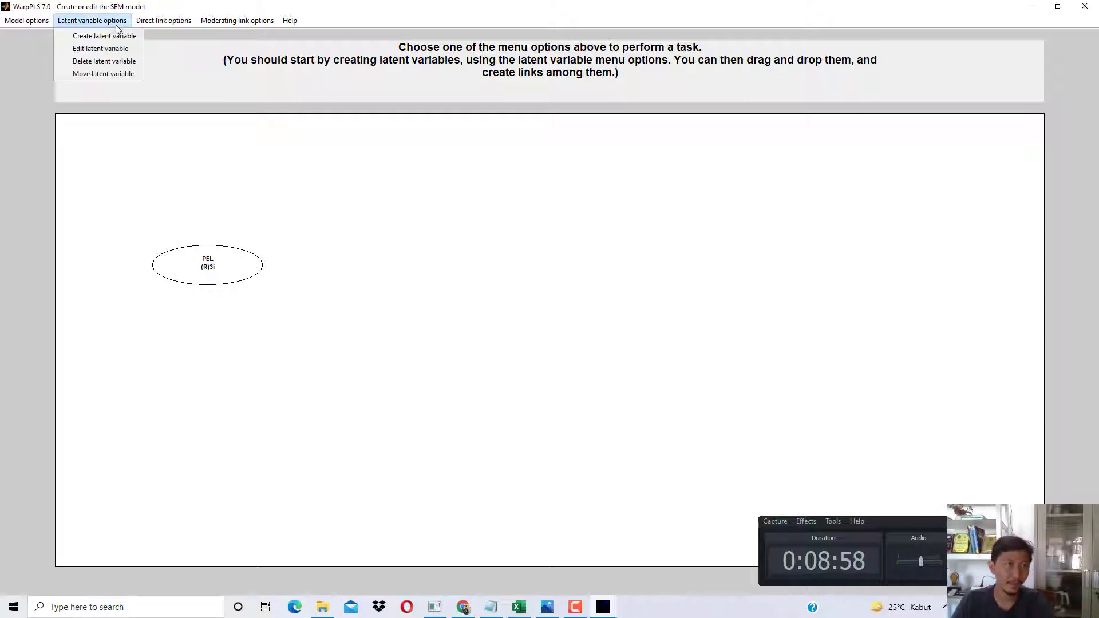
left_click(104, 36)
left_click(439, 160)
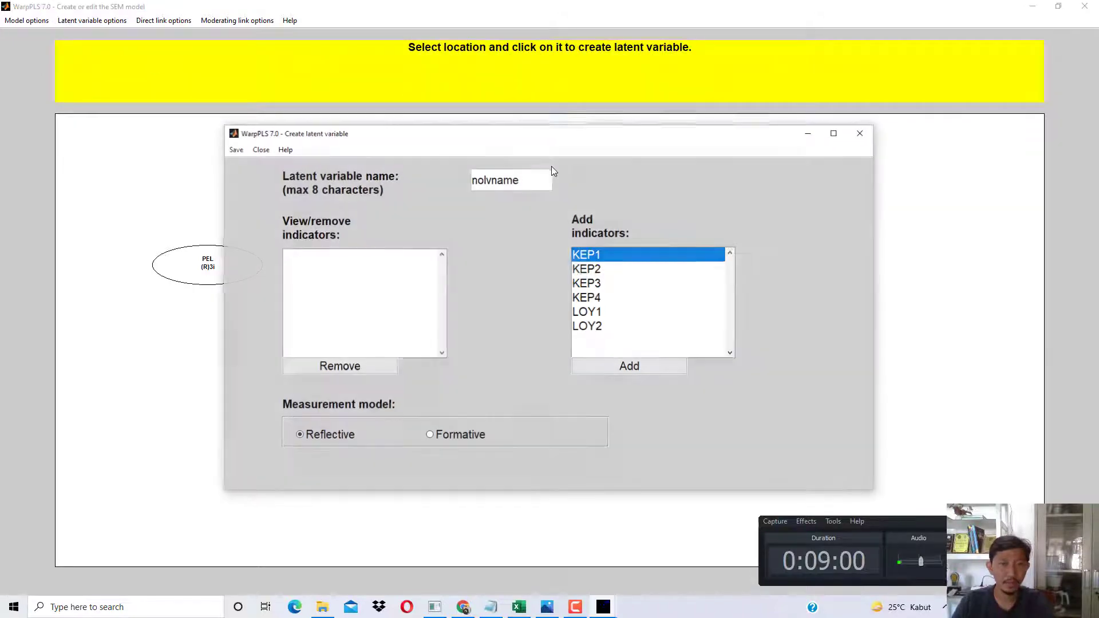
double_click(538, 179)
type("KEP")
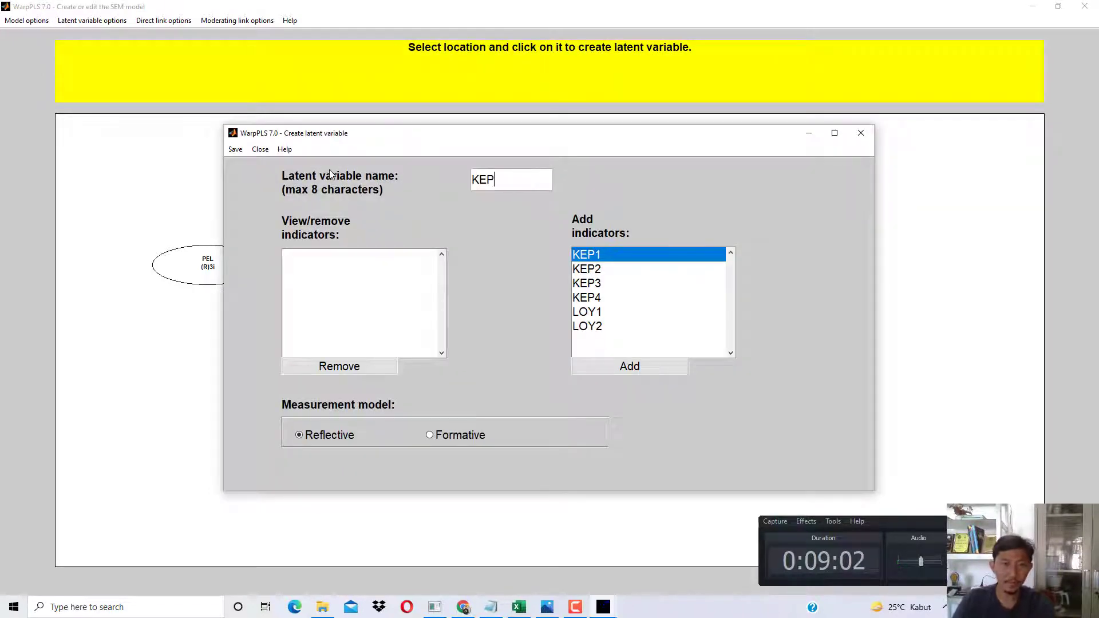
left_click(648, 364)
left_click(647, 364)
left_click(647, 364)
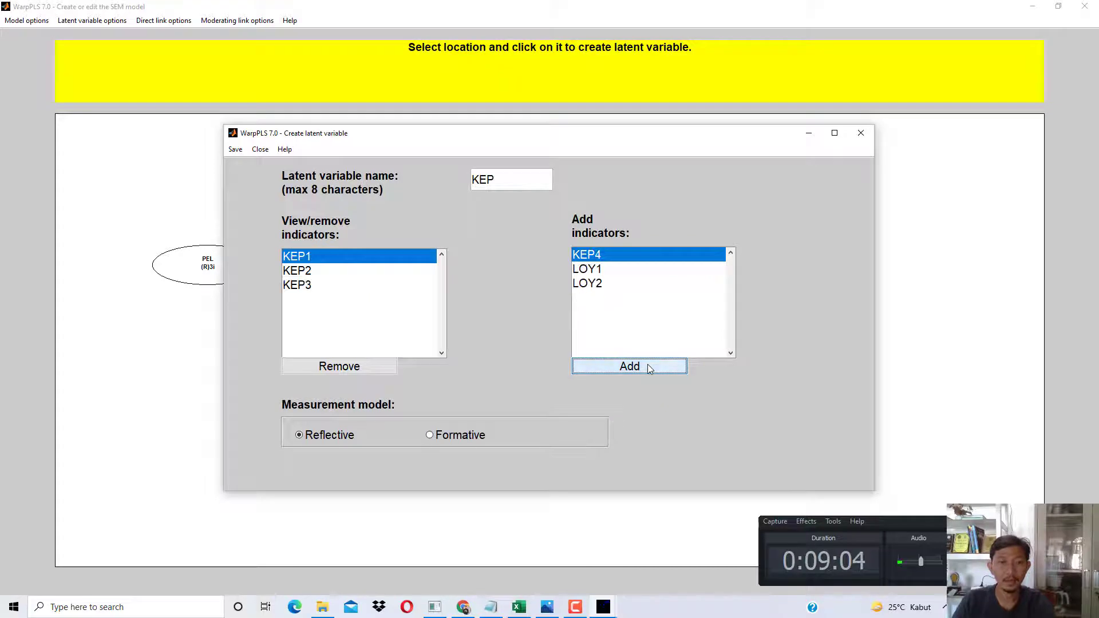
left_click(647, 365)
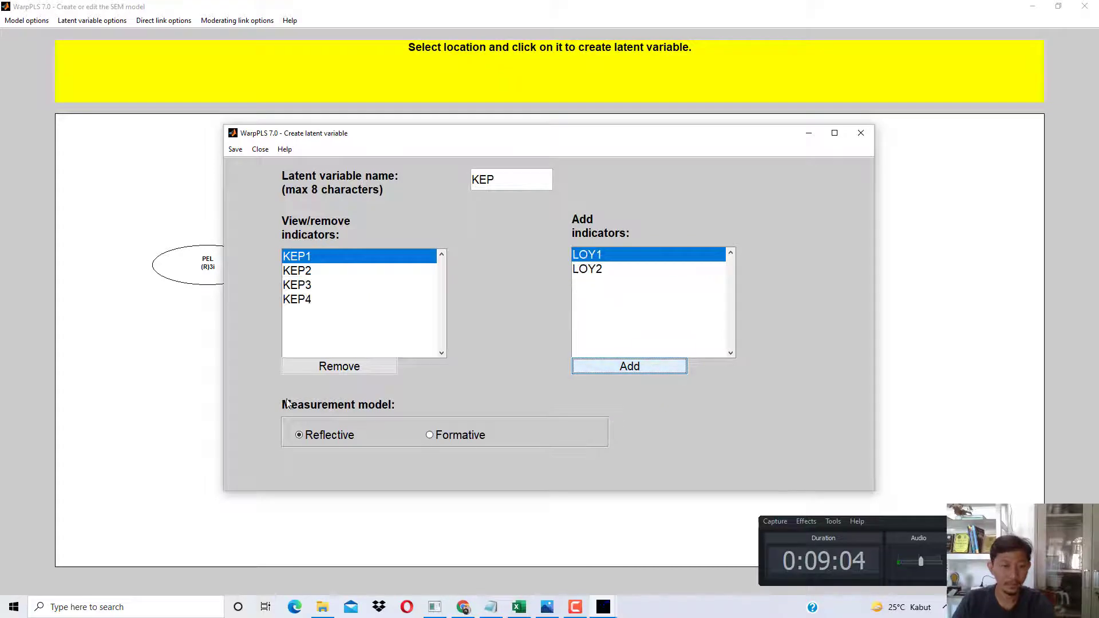
left_click(235, 150)
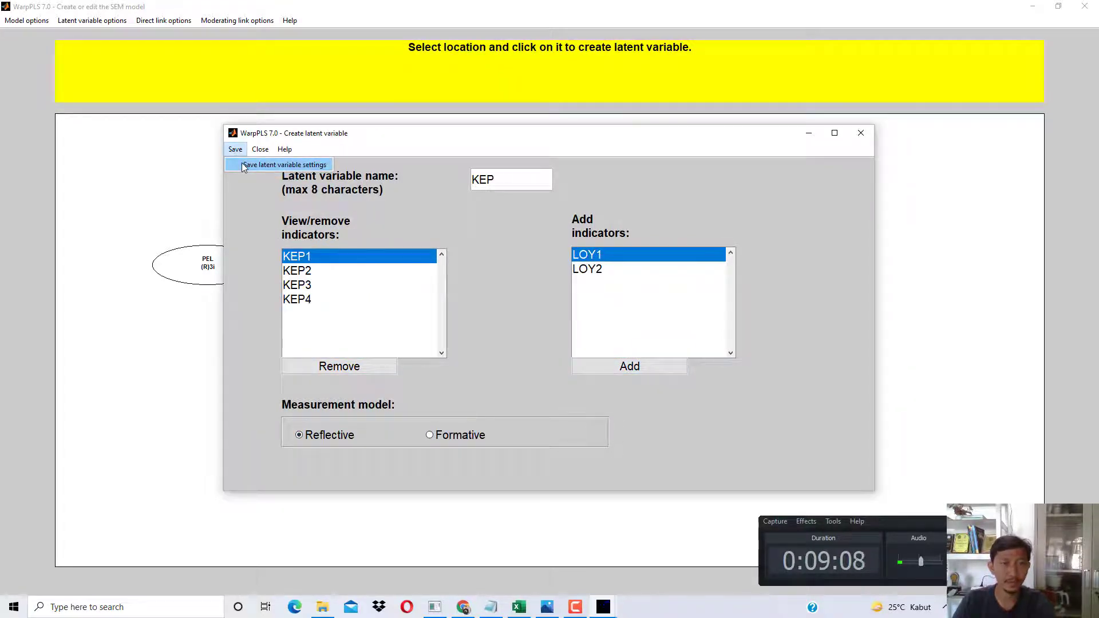
left_click(243, 166)
left_click(438, 173)
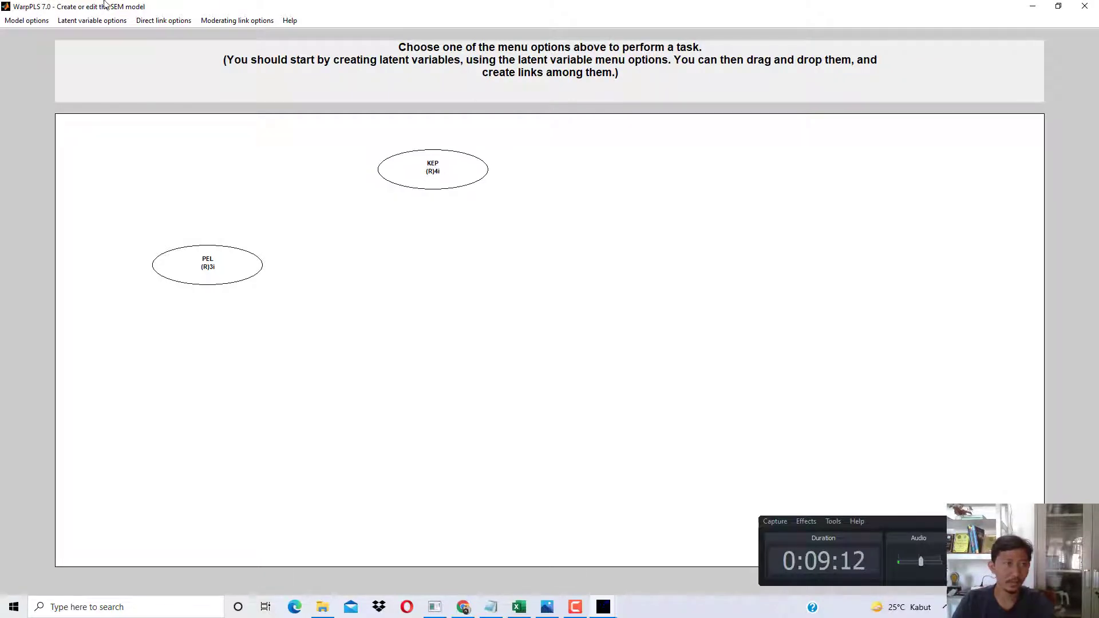
Create and save a reflective latent variable LOY with indicators LOY1 and LOY2, placed to the right of PEL.
left_click(78, 22)
left_click(88, 38)
left_click(577, 270)
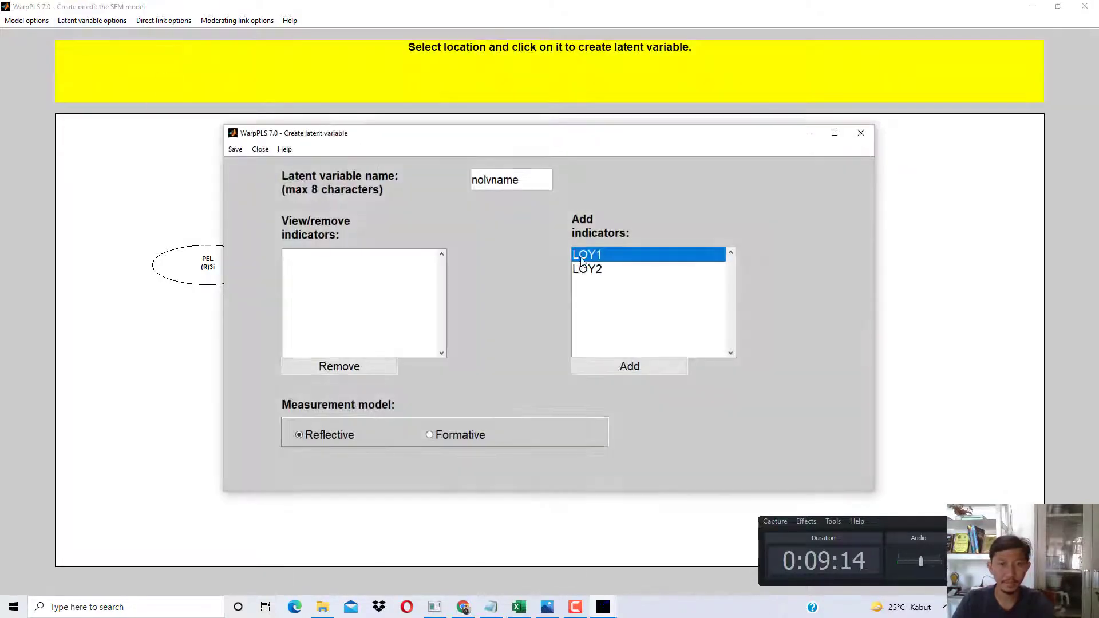
type("LOY")
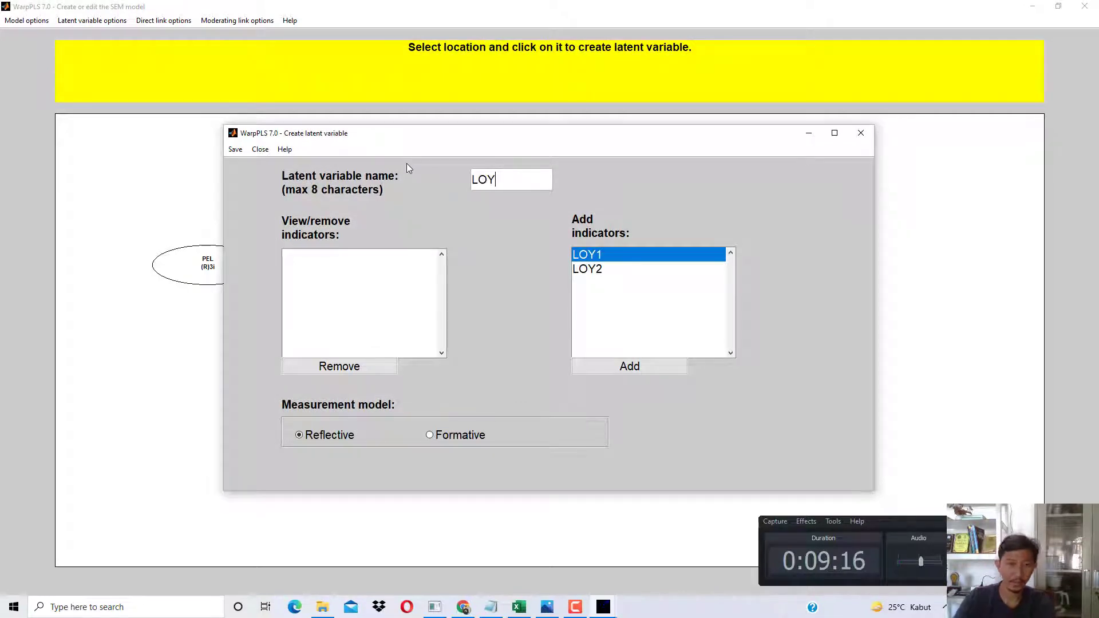
left_click(651, 365)
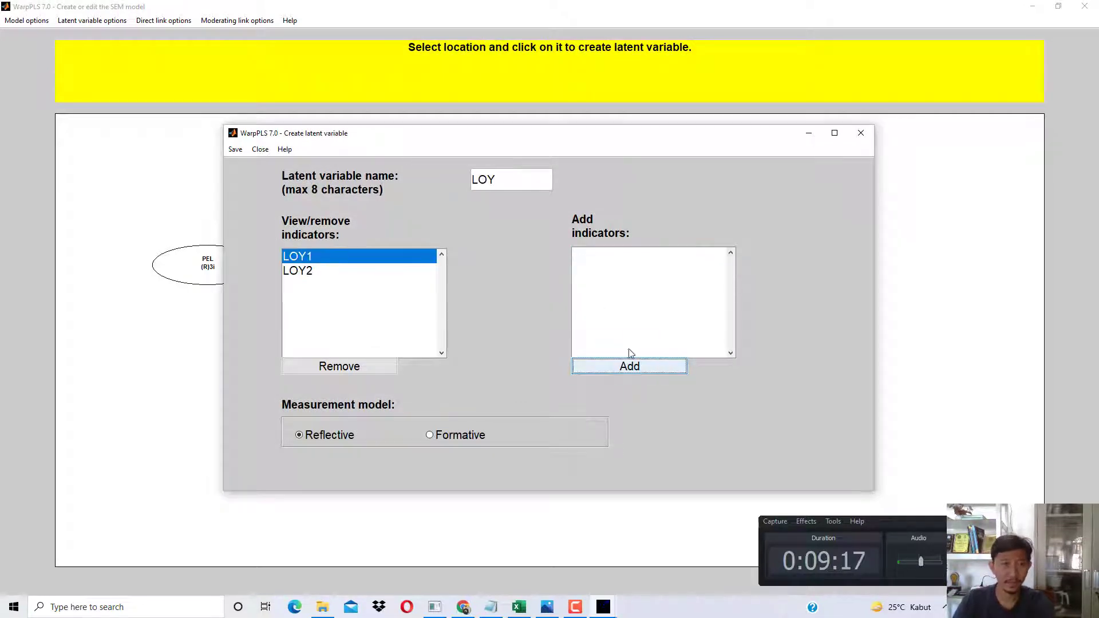
left_click(235, 150)
left_click(297, 162)
Rearrange the latent variables into a triangle, with KEP centred above and PEL and LOY lowered on either side.
left_click_drag(420, 183, 382, 192)
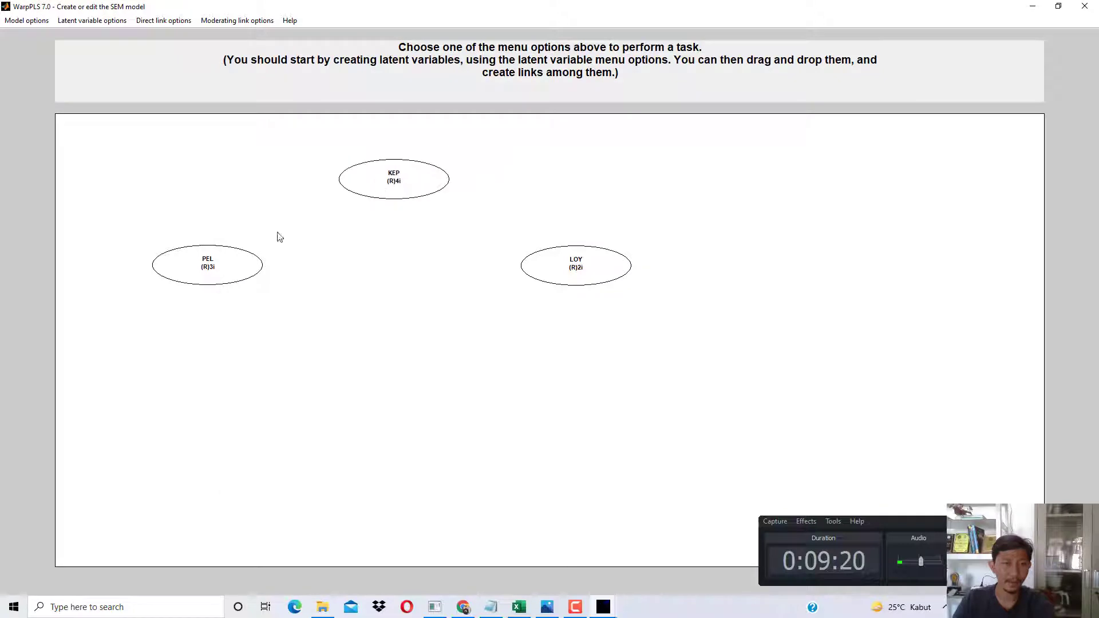
left_click_drag(209, 268, 212, 298)
left_click_drag(578, 269, 567, 294)
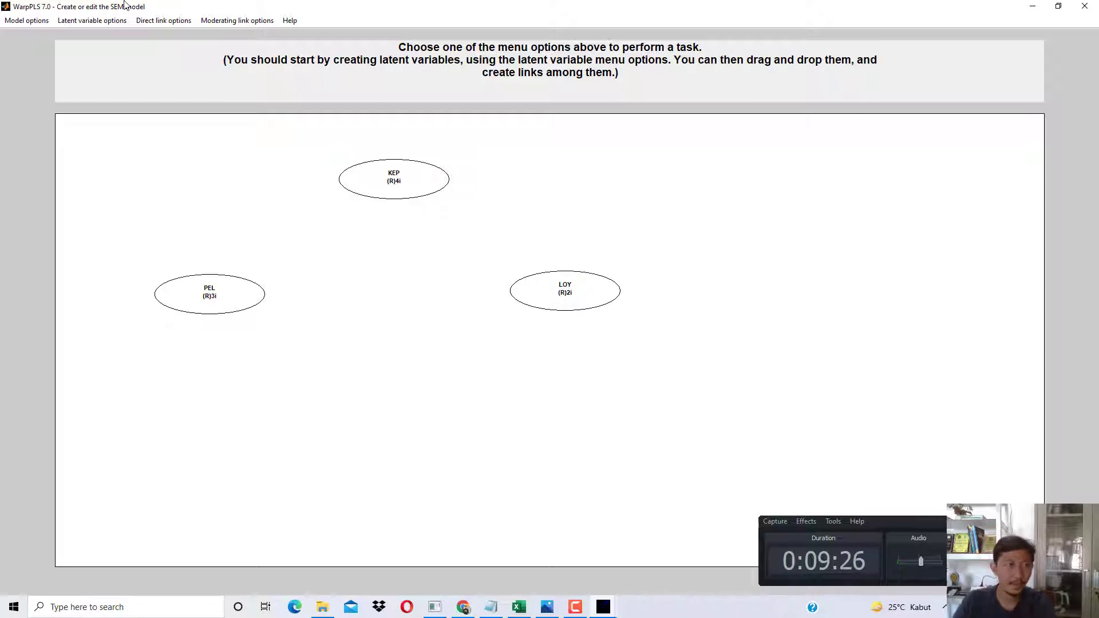
Create direct links from PEL to KEP and from KEP to LOY.
left_click(163, 21)
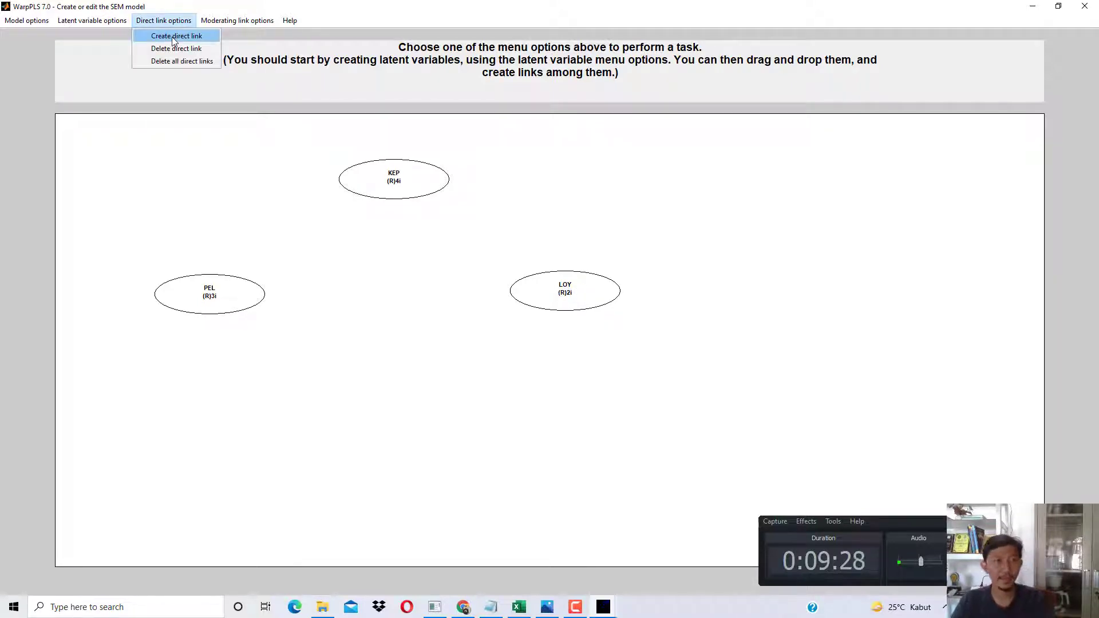
left_click(172, 37)
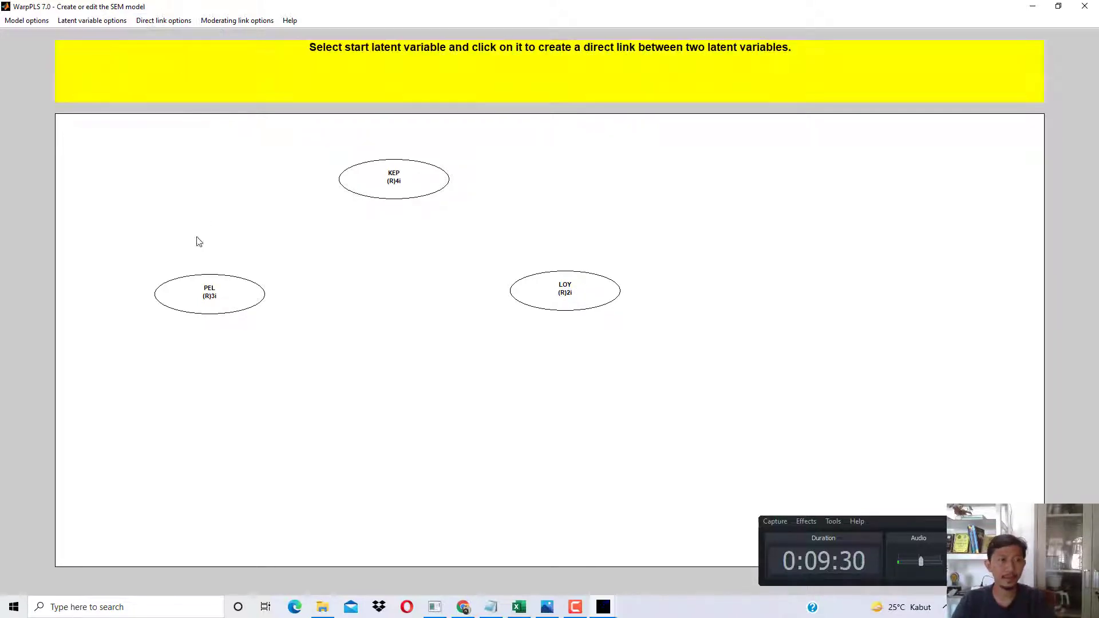
left_click(207, 295)
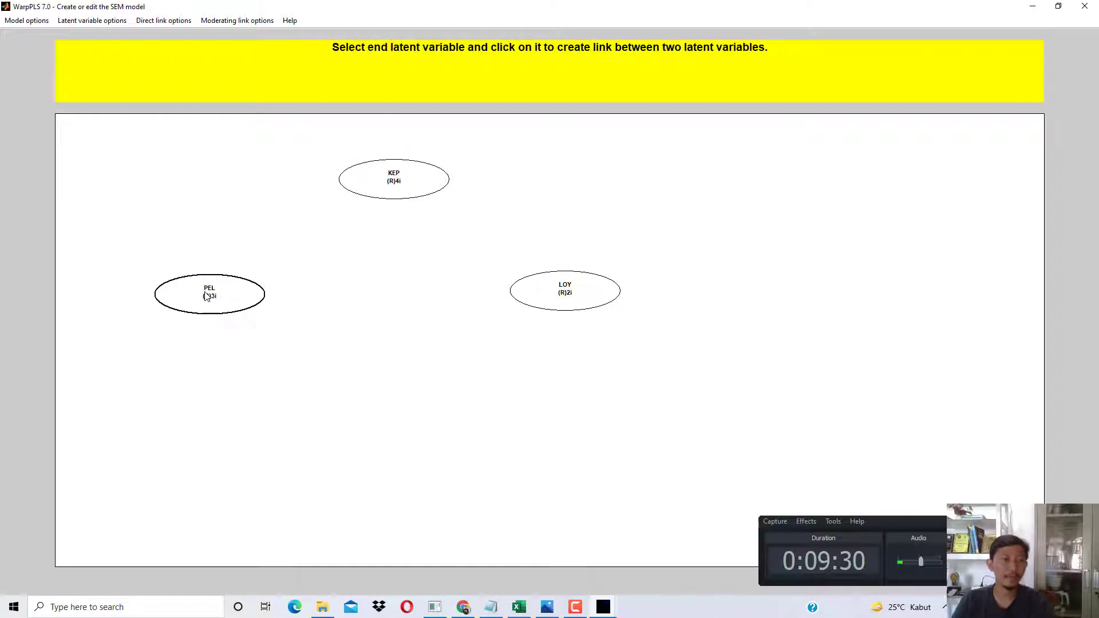
left_click(389, 181)
left_click(164, 21)
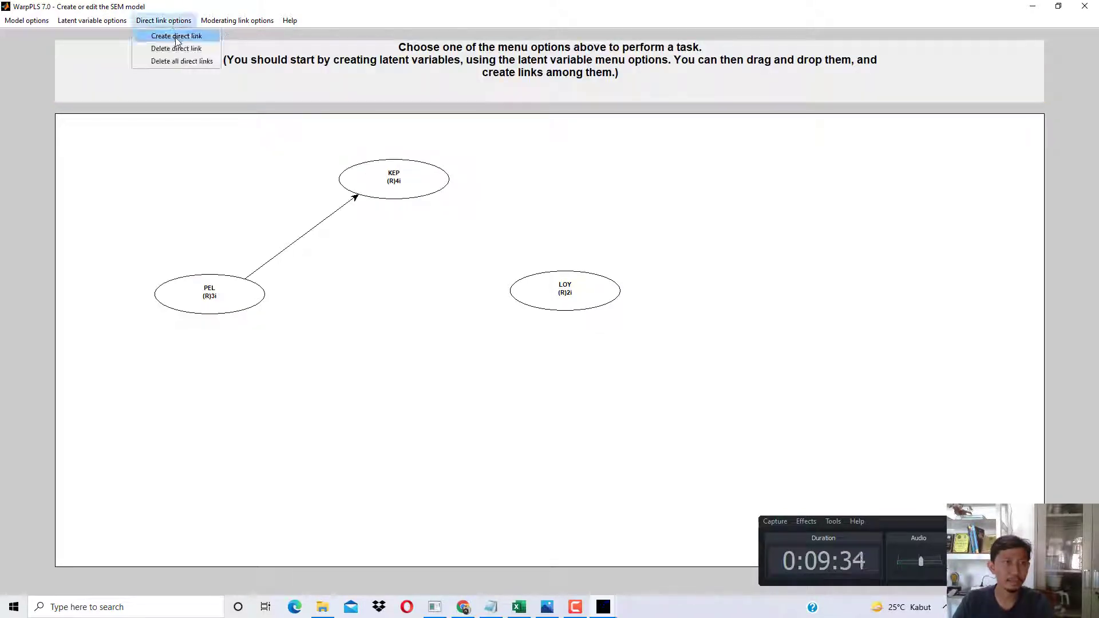
left_click(174, 37)
left_click(412, 181)
left_click(581, 297)
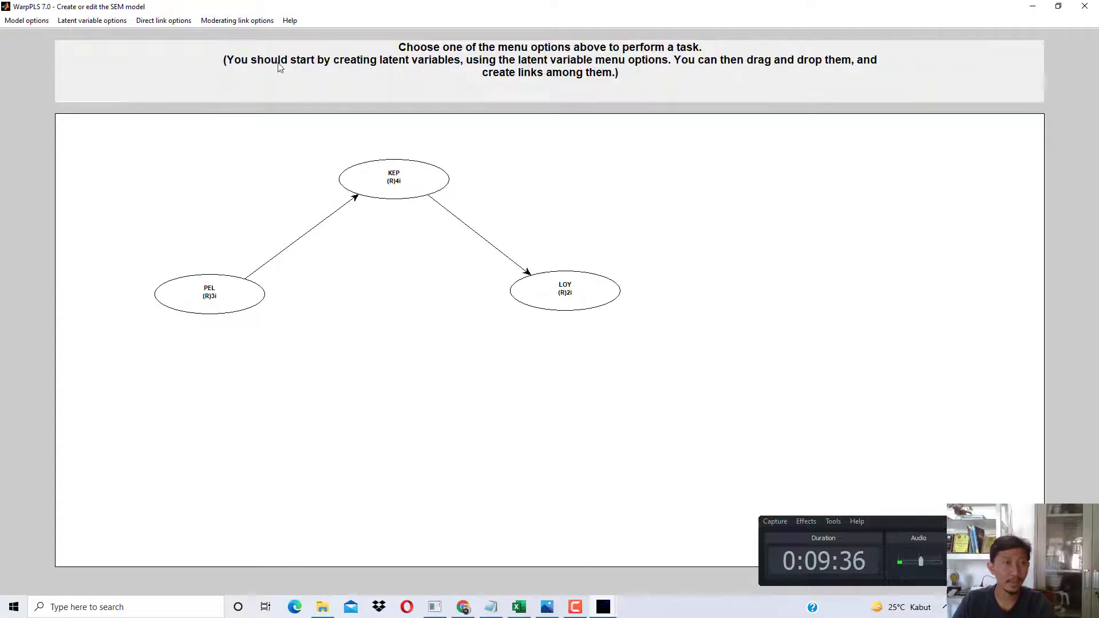
Create a direct link from PEL to LOY.
left_click(164, 21)
left_click(169, 37)
left_click(225, 294)
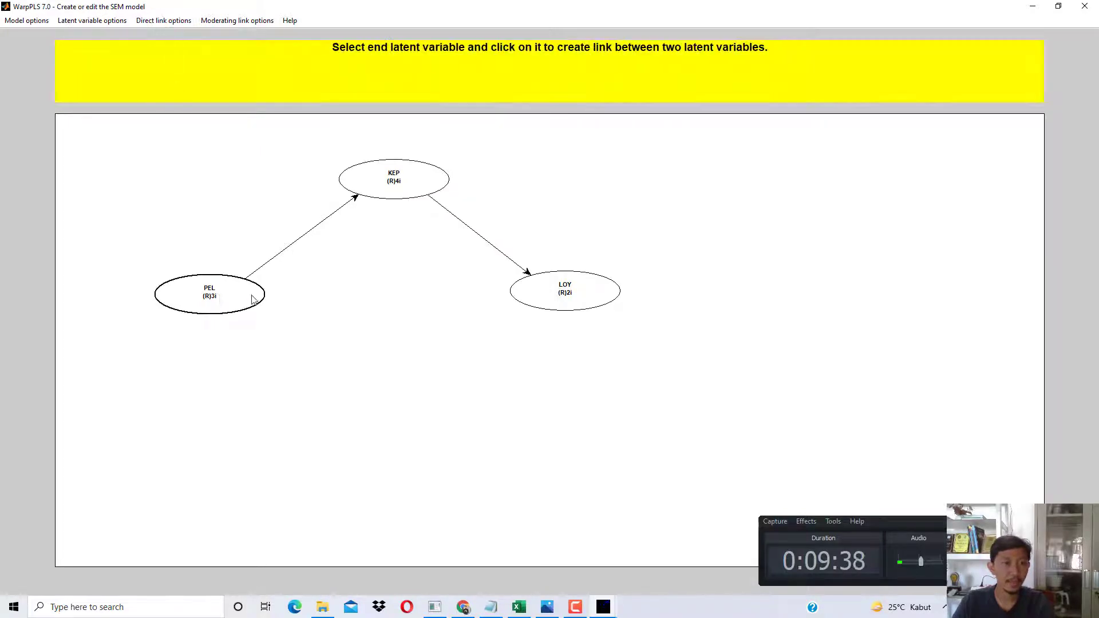
left_click(583, 301)
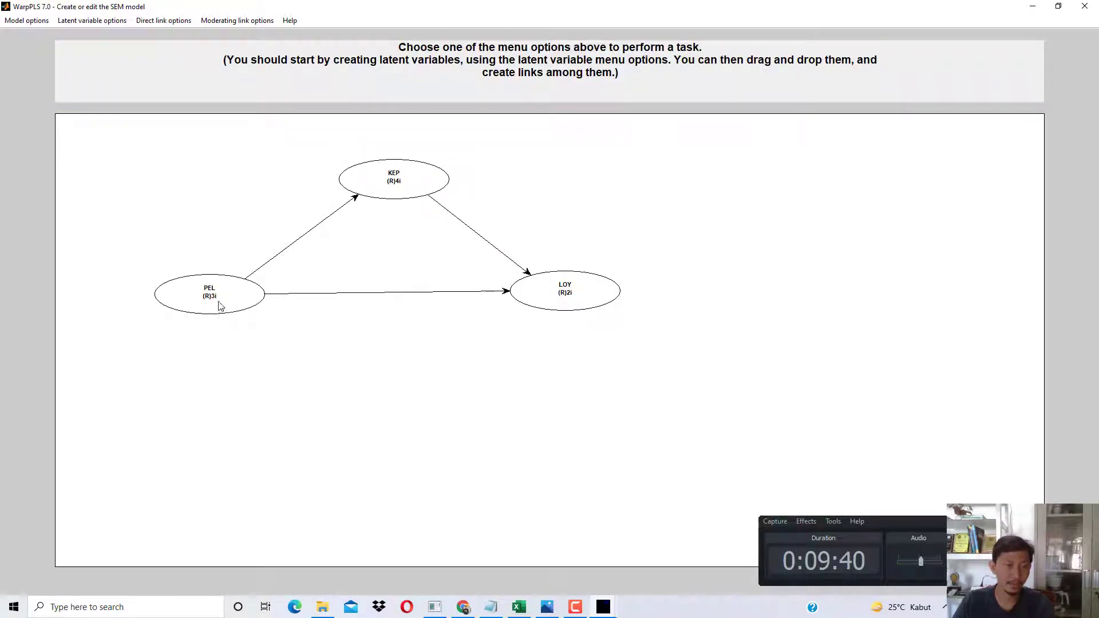
Reposition PEL and LOY at about the same height below KEP, checking the layout against Gambar 2.1 in the Chrome PDF.
left_click_drag(216, 306, 225, 295)
left_click_drag(566, 293, 554, 274)
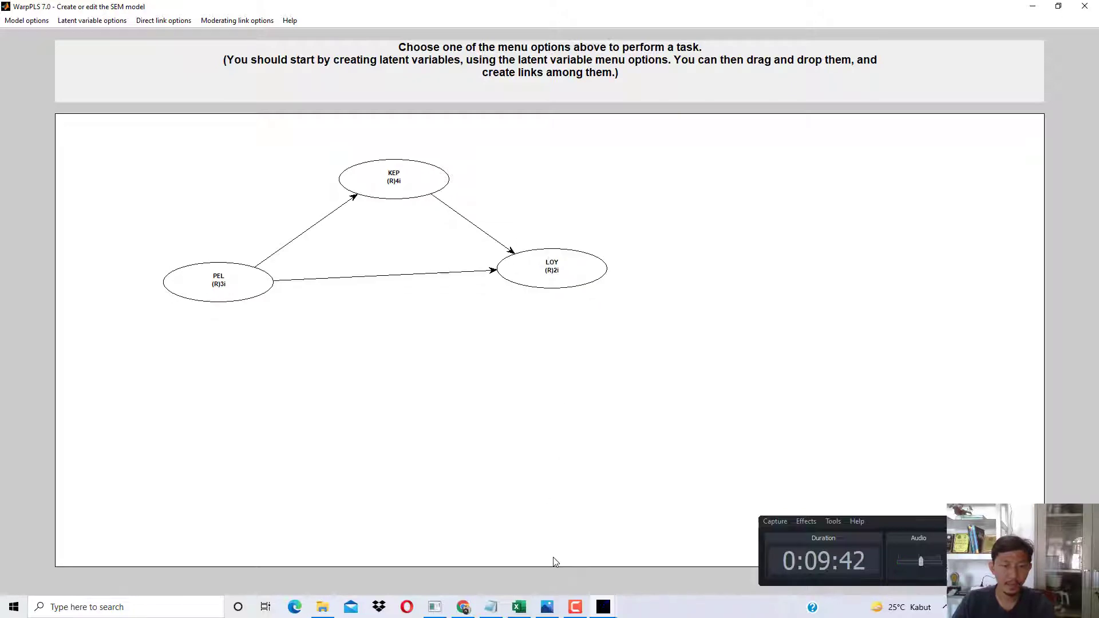
left_click(467, 607)
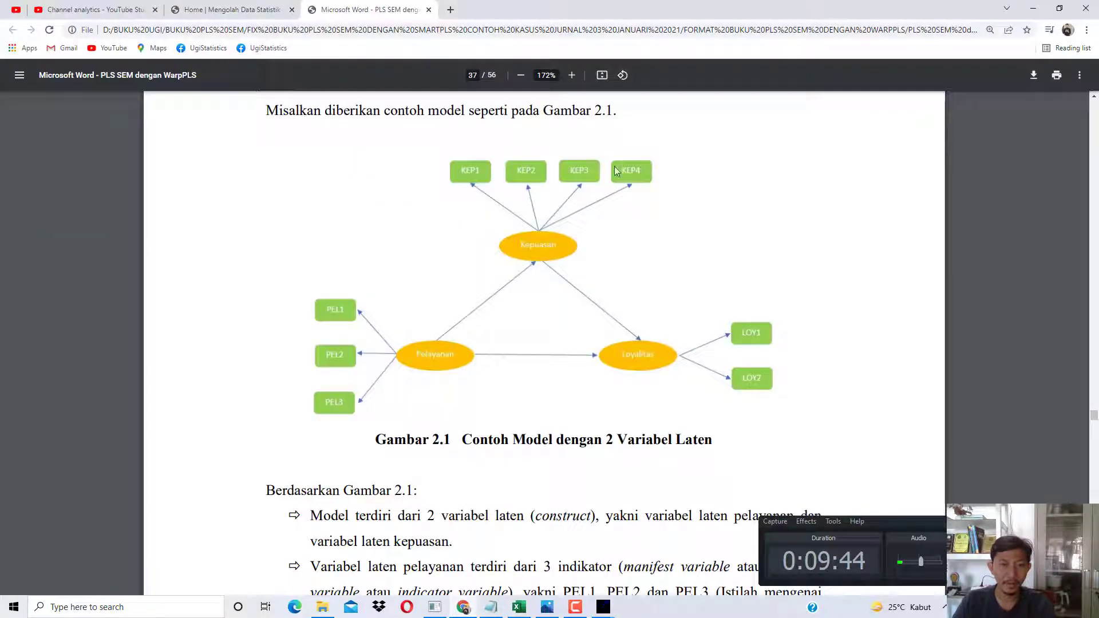
left_click(1034, 8)
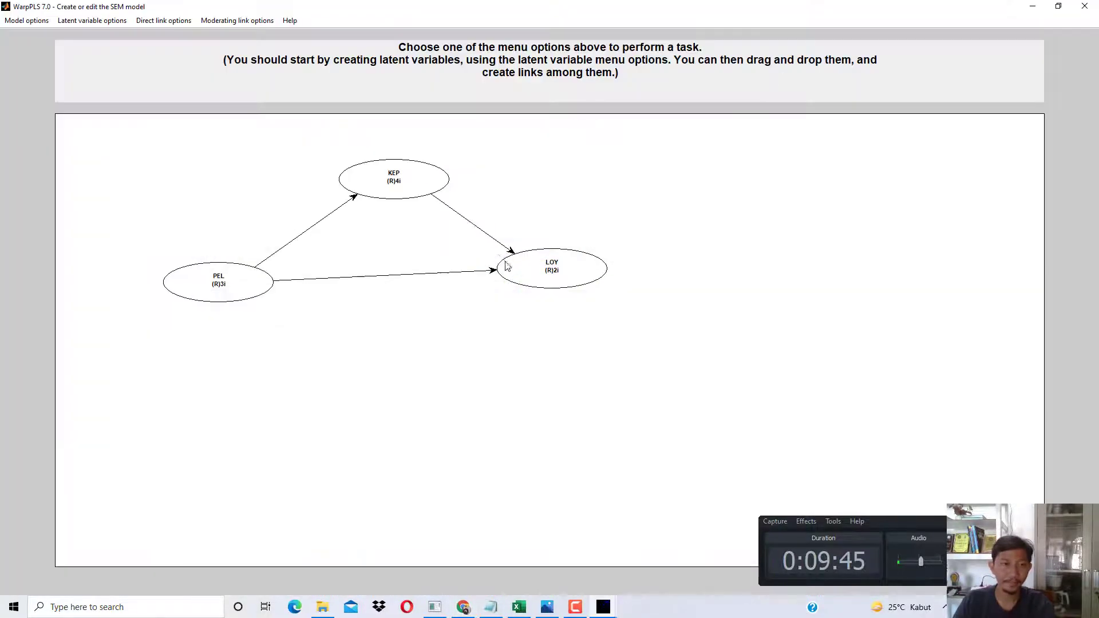
left_click(250, 275)
left_click_drag(251, 276, 248, 265)
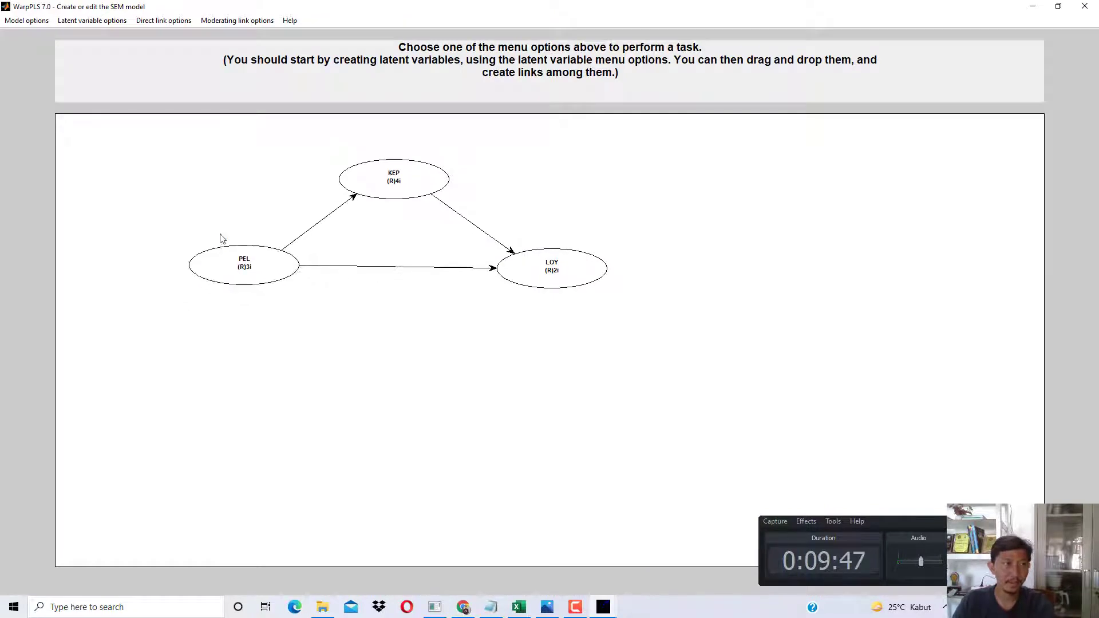
Save the finished SEM model, close the model editor, and accept the notice about default algorithm and starting value settings.
left_click(19, 22)
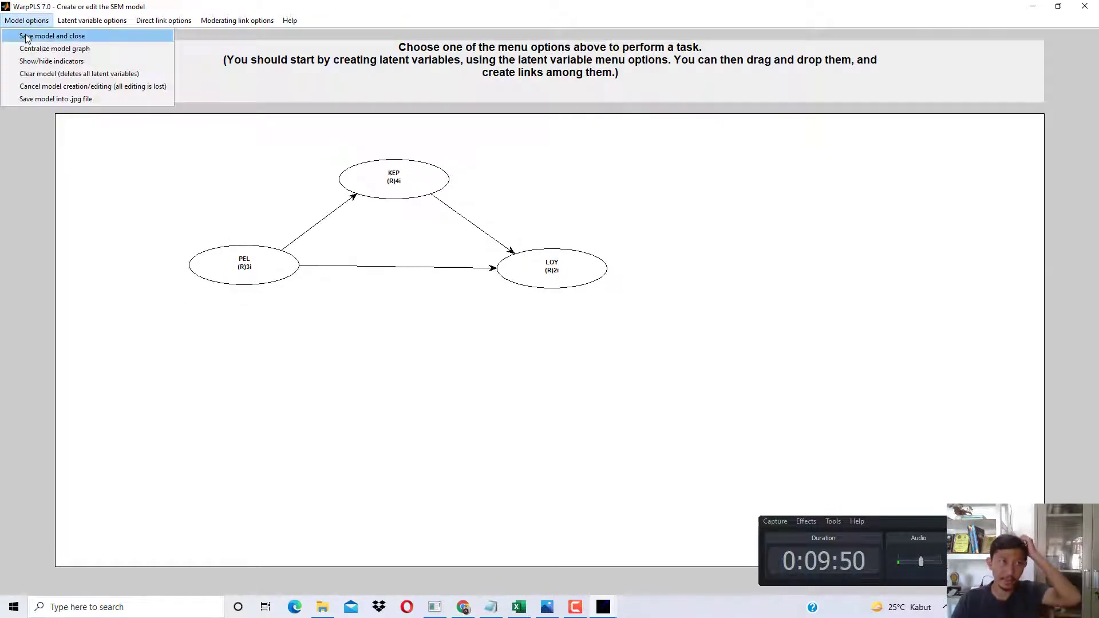
left_click(25, 35)
key("Return")
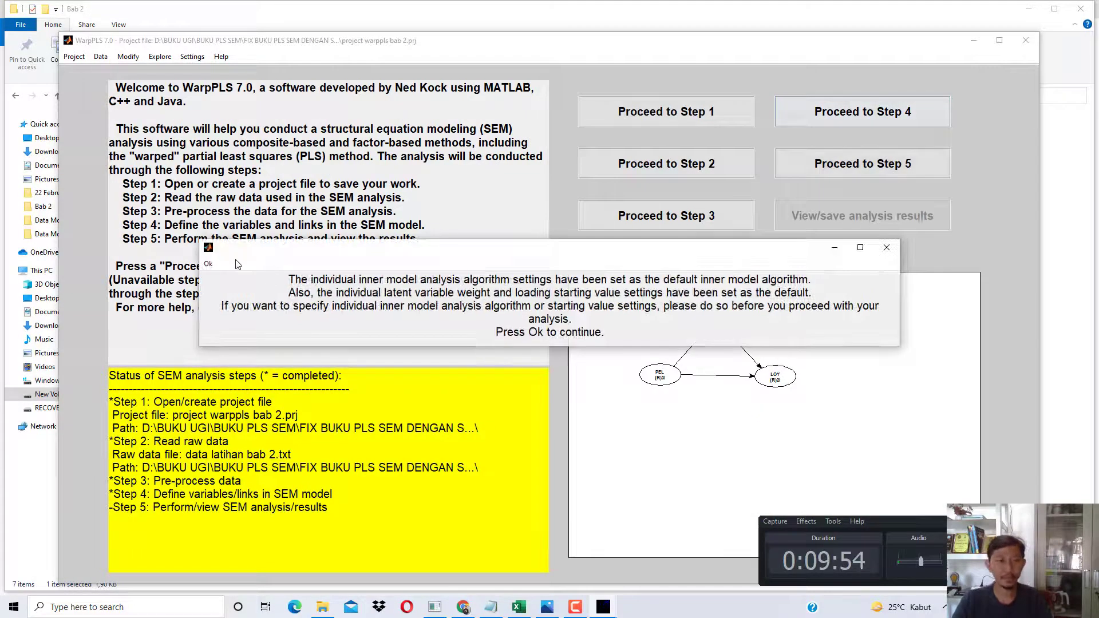
left_click(208, 264)
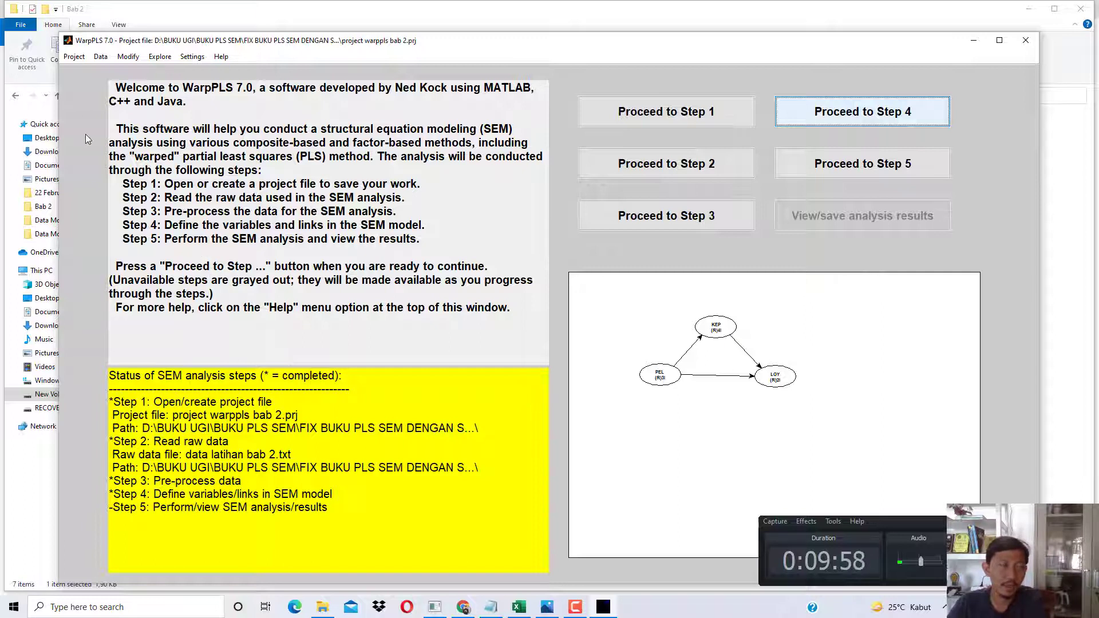
Review the outer and inner model algorithm options in the general settings, keeping PLS Regression, Warp3 and Stable3, and save the settings.
left_click(200, 56)
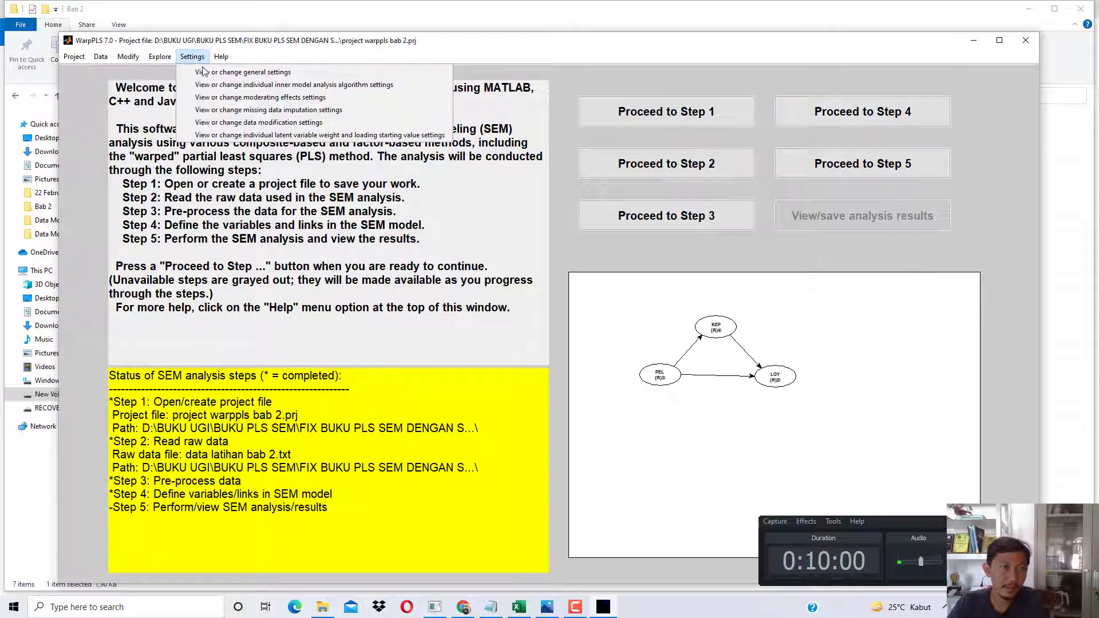
left_click(244, 73)
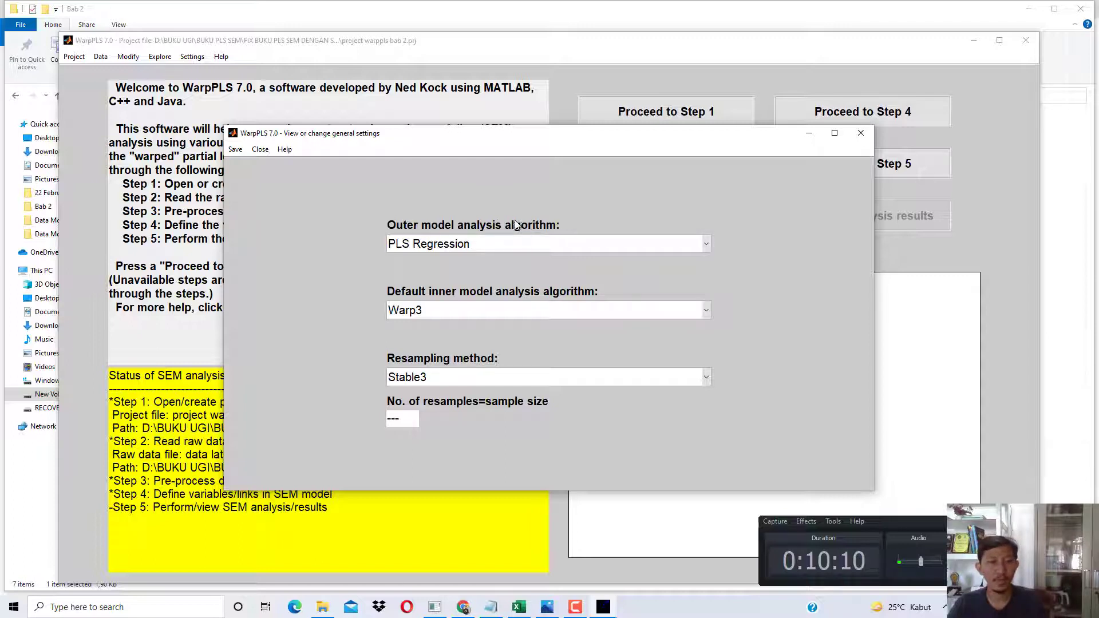
left_click(451, 248)
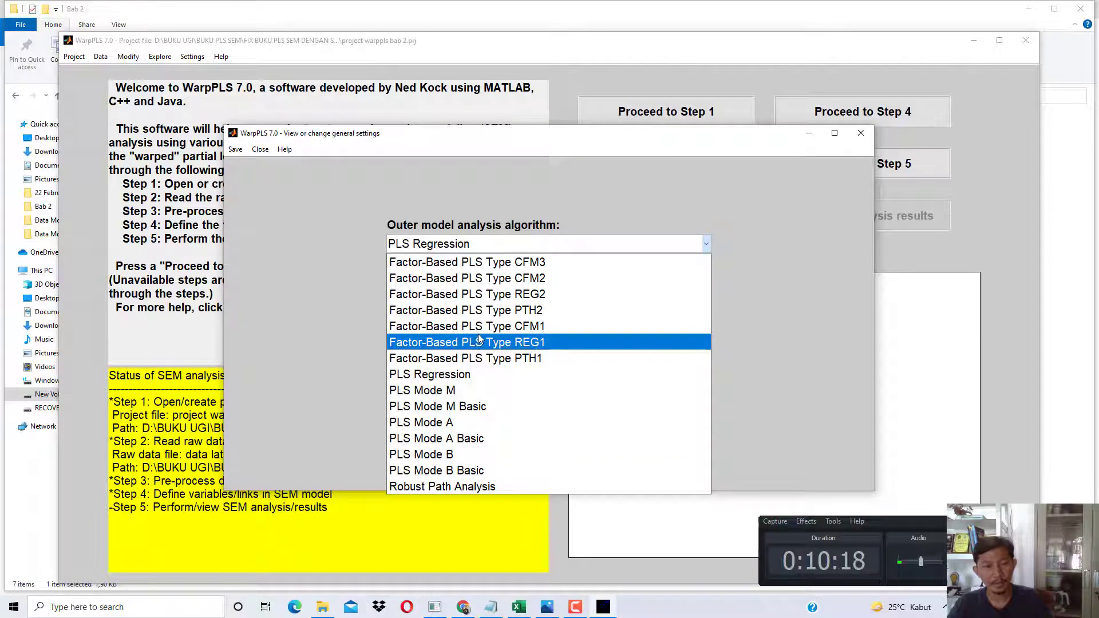
left_click(315, 332)
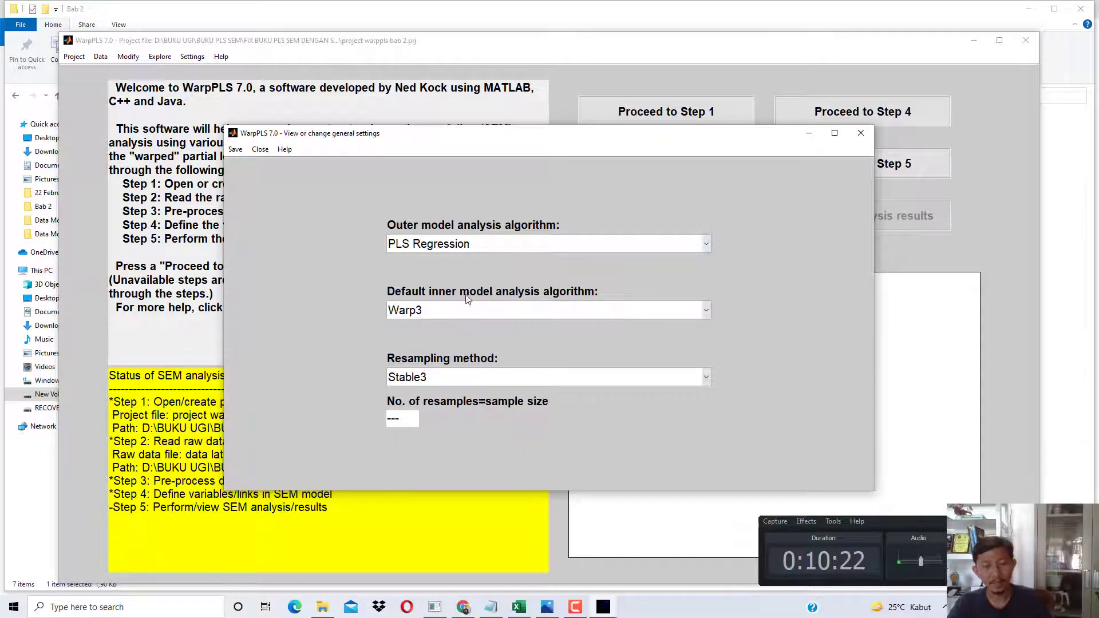
left_click(480, 310)
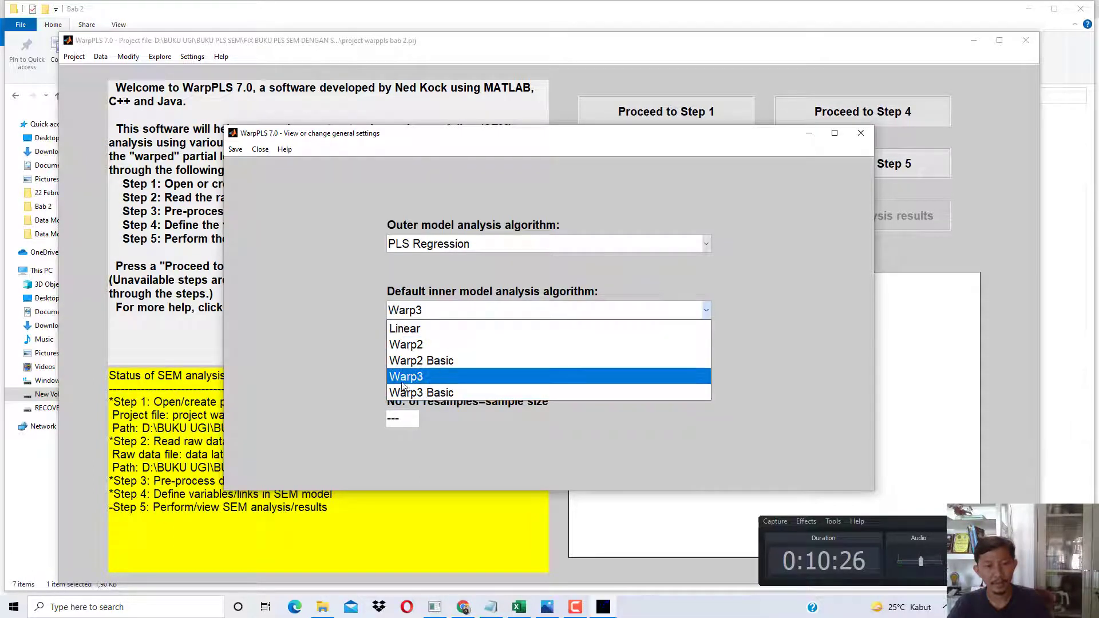
left_click(304, 378)
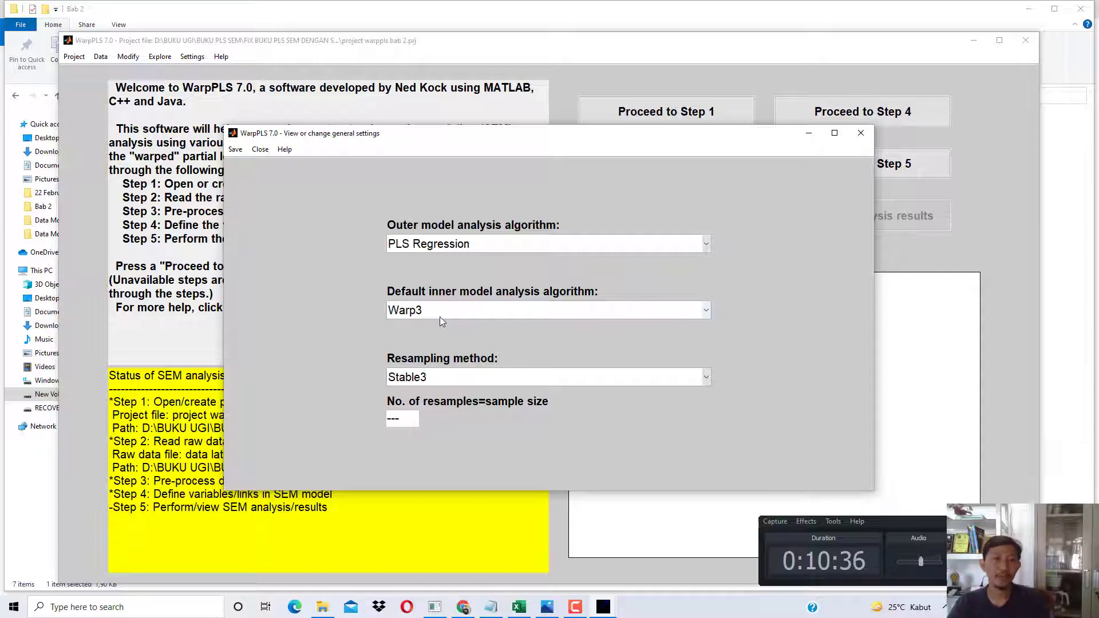
left_click(533, 242)
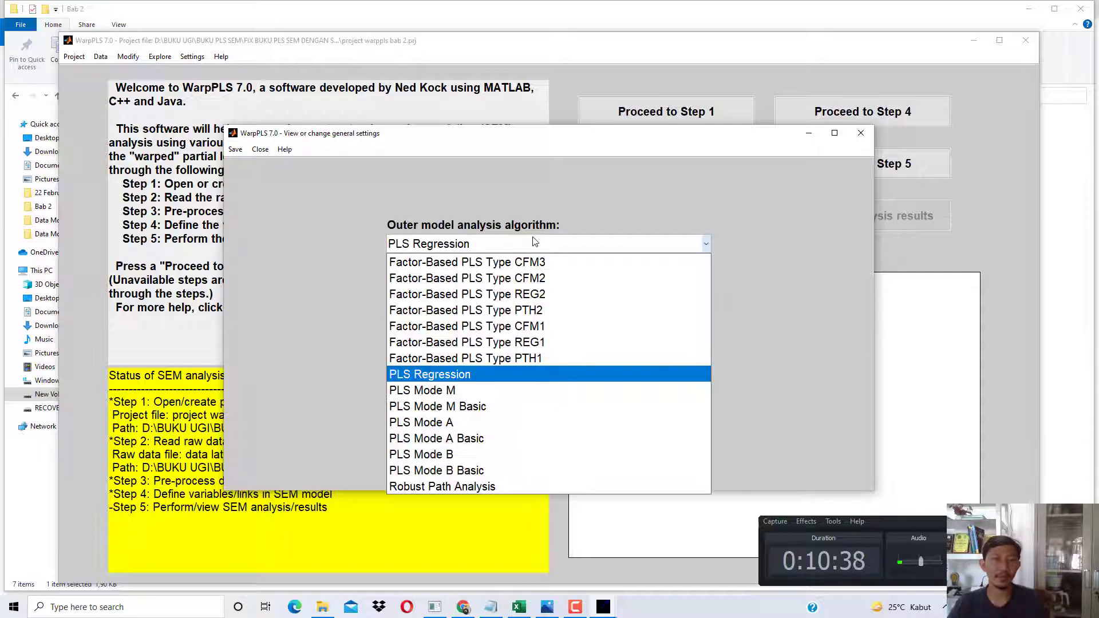
left_click(273, 299)
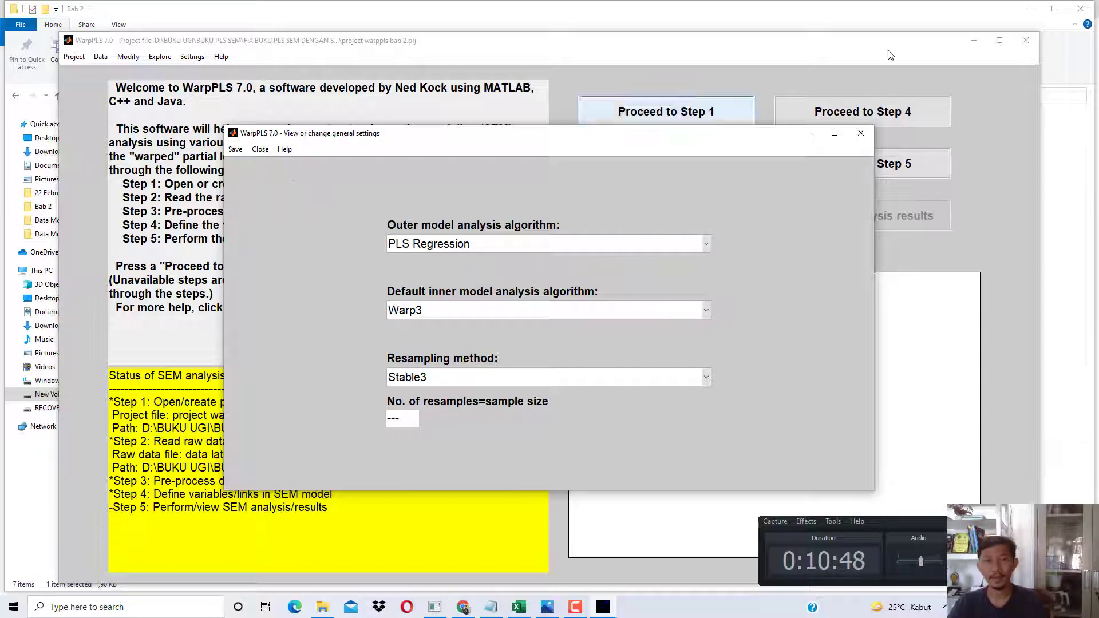
left_click(234, 149)
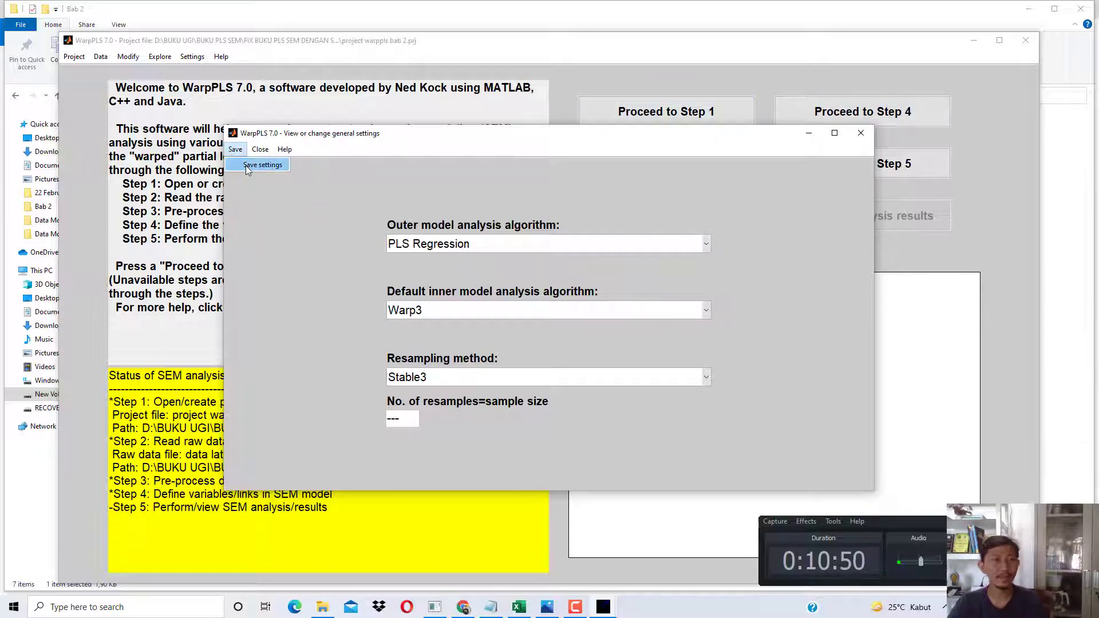
left_click(262, 165)
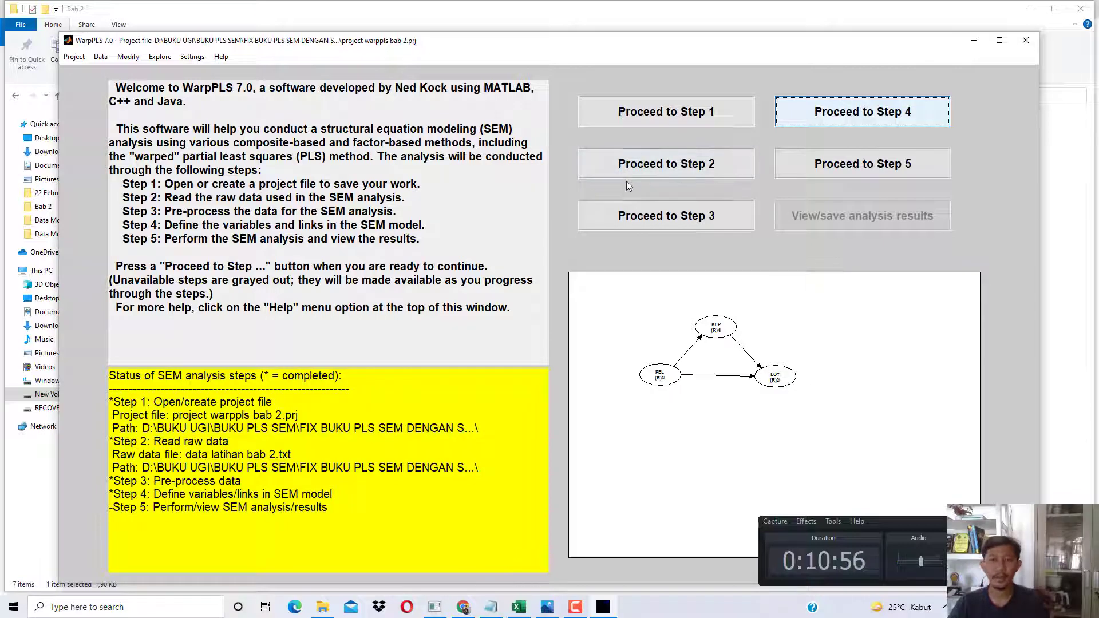
Proceed to Step 5, perform the SEM analysis, and maximize the results window.
left_click(853, 168)
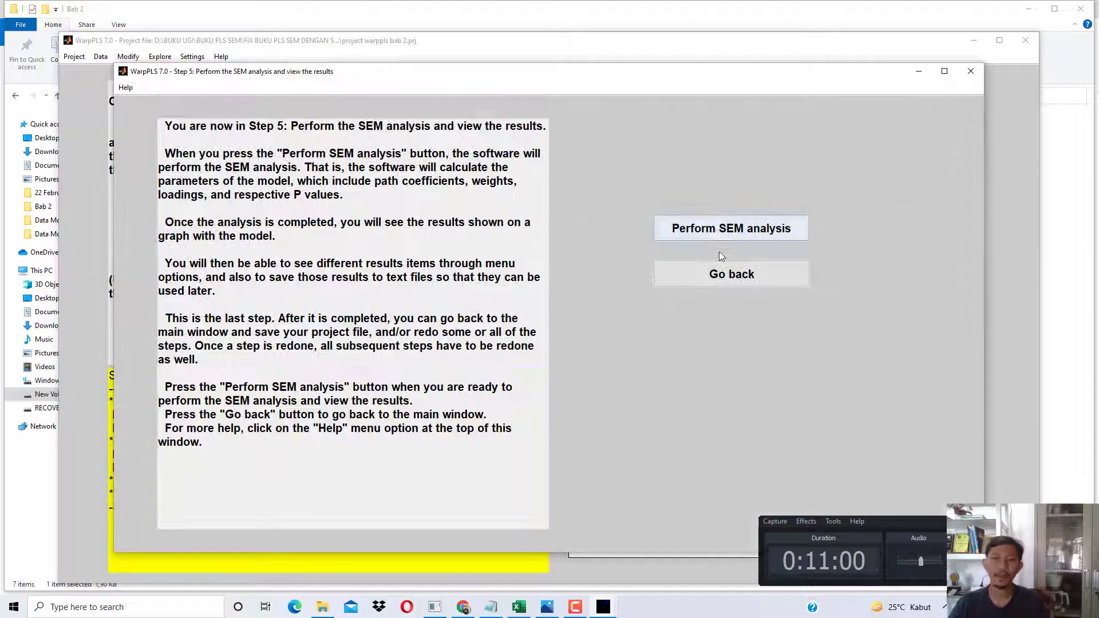
left_click(749, 232)
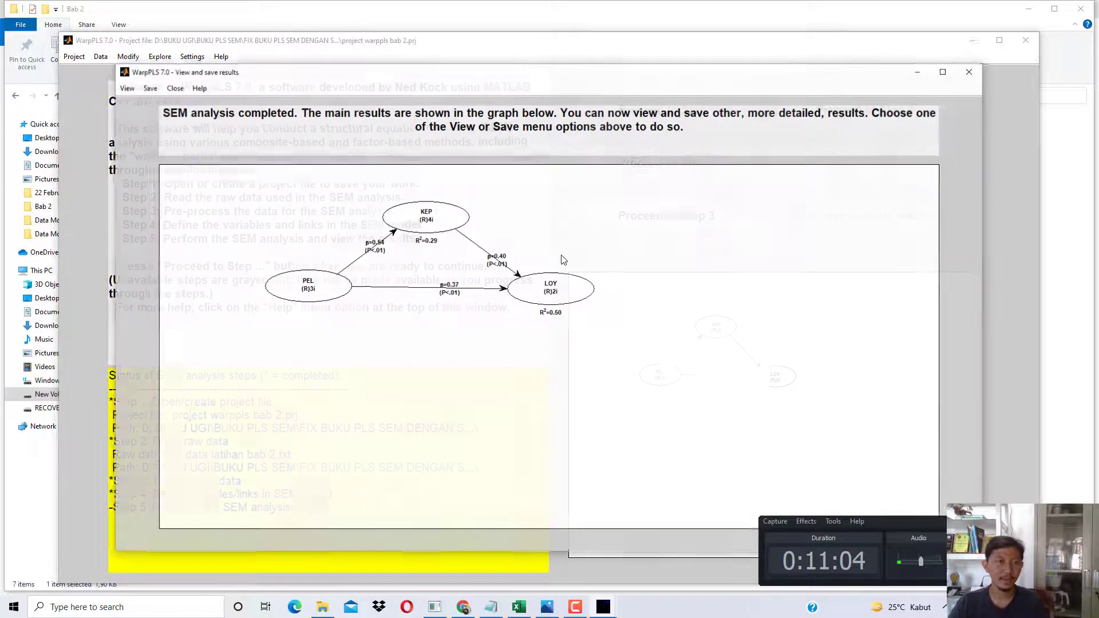
left_click(946, 76)
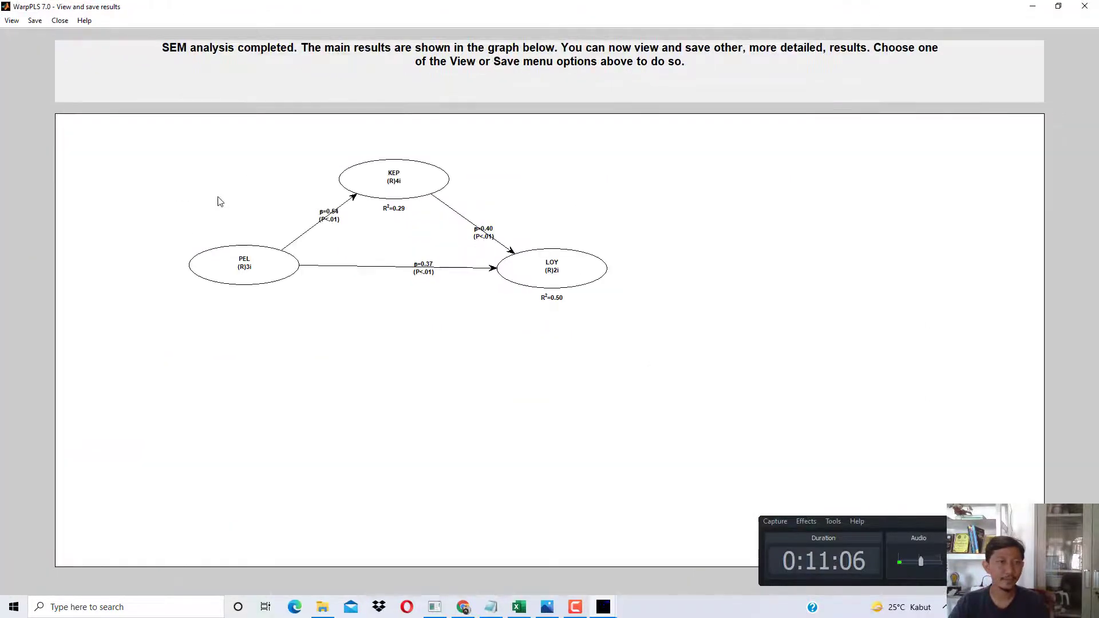
Switch to the PDF in Chrome and find section 2.5.1 on Outer Loading under Interpretasi Hasil.
left_click(463, 607)
scroll(510, 349, "down", 15)
scroll(518, 350, "down", 20)
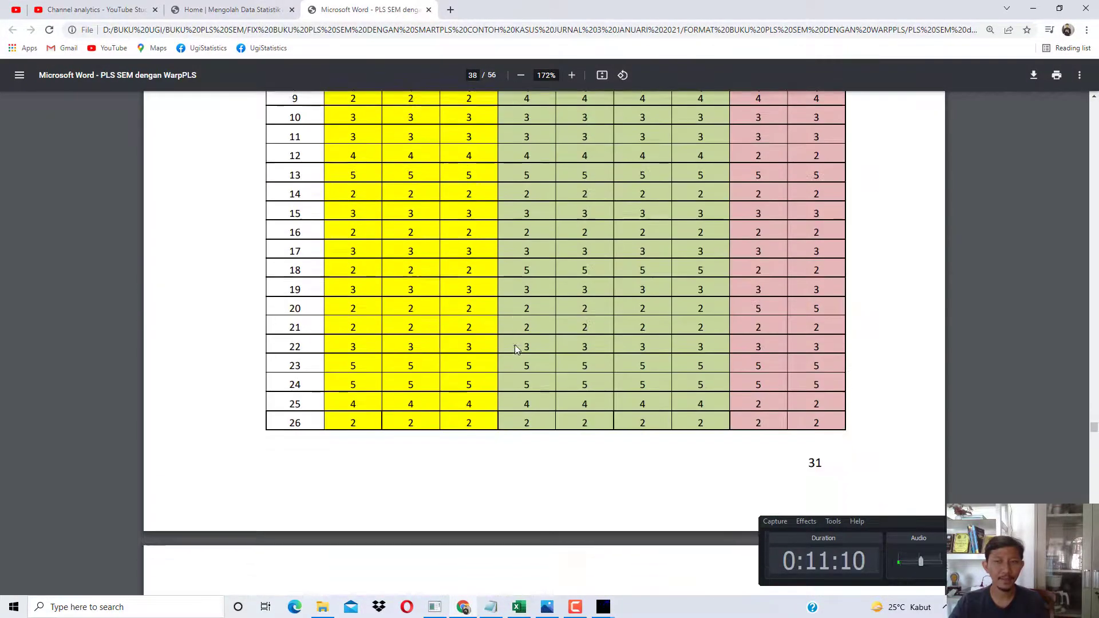
scroll(514, 357, "down", 20)
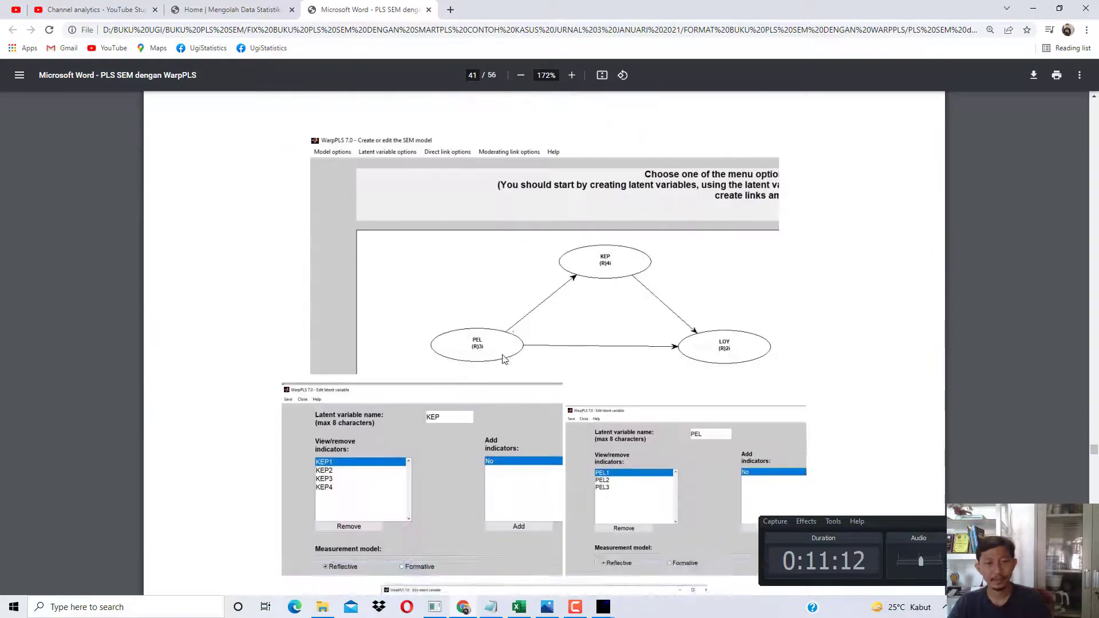
scroll(437, 263, "up", 2)
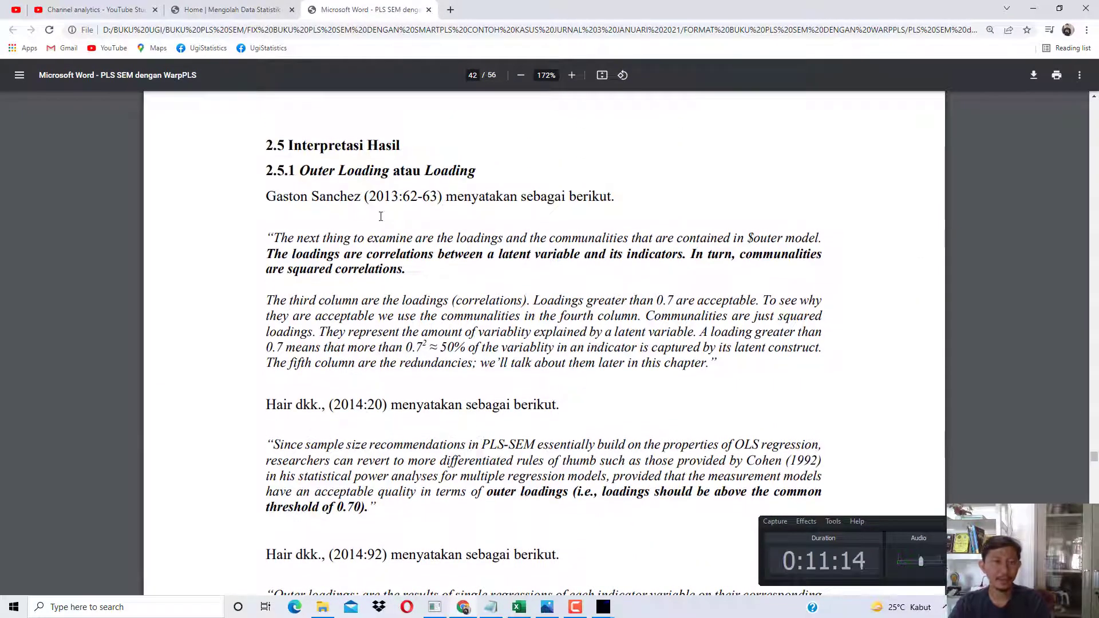
scroll(399, 235, "up", 1)
scroll(399, 235, "down", 3, "ctrl")
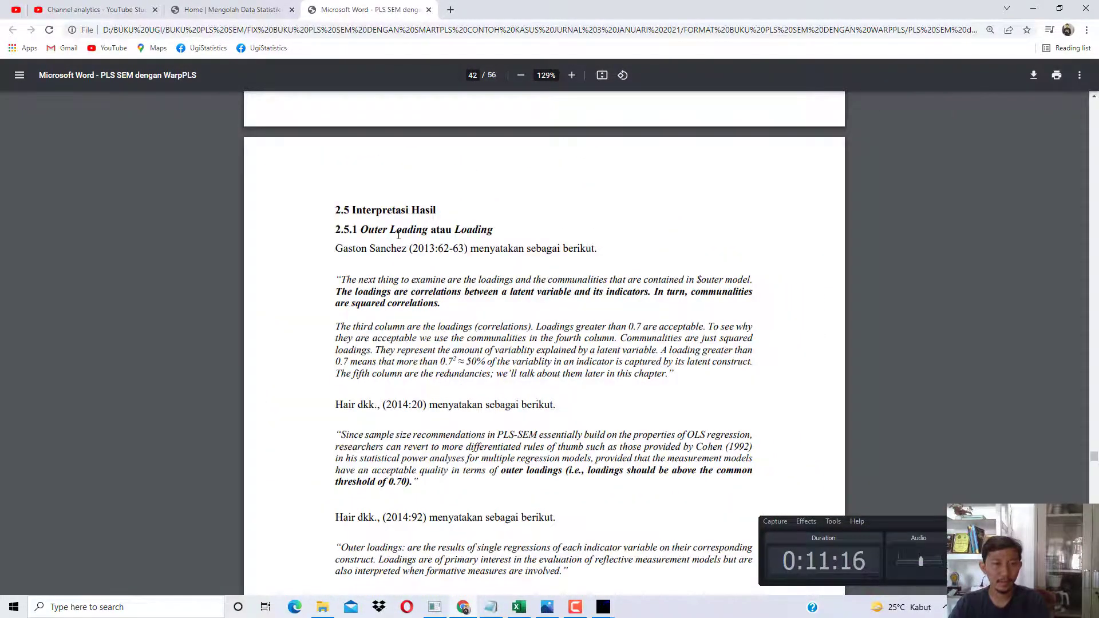
scroll(399, 235, "up", 2, "ctrl")
left_click_drag(325, 230, 361, 232)
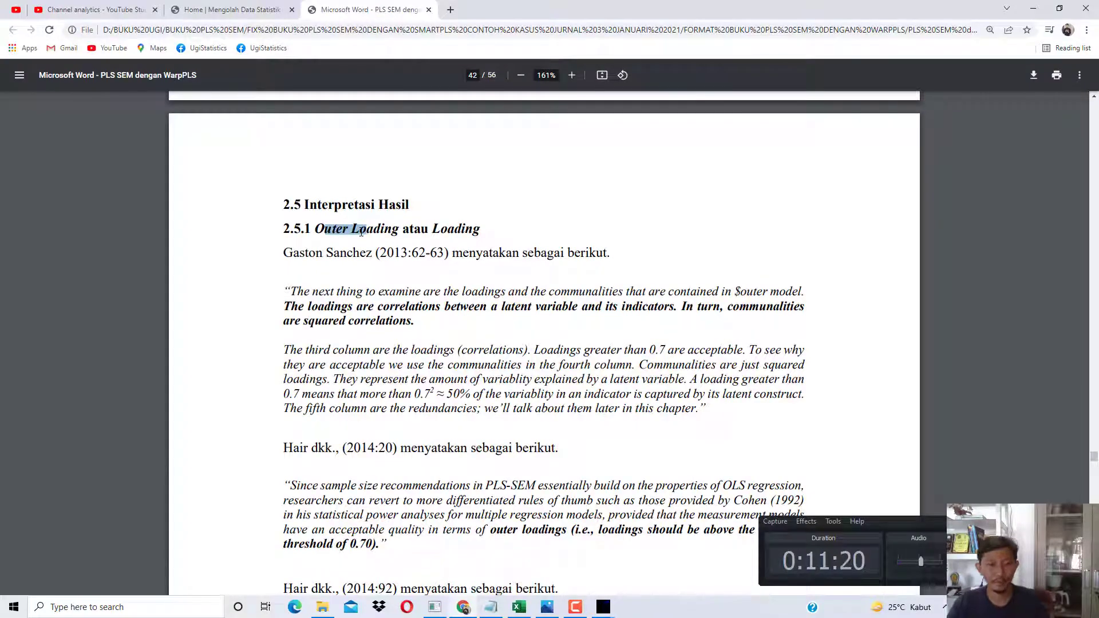
Read the summary of outer loading criteria on page 43, highlighting the rules for values above 0,7 and between 0,4 and 0,7.
scroll(377, 280, "down", 10)
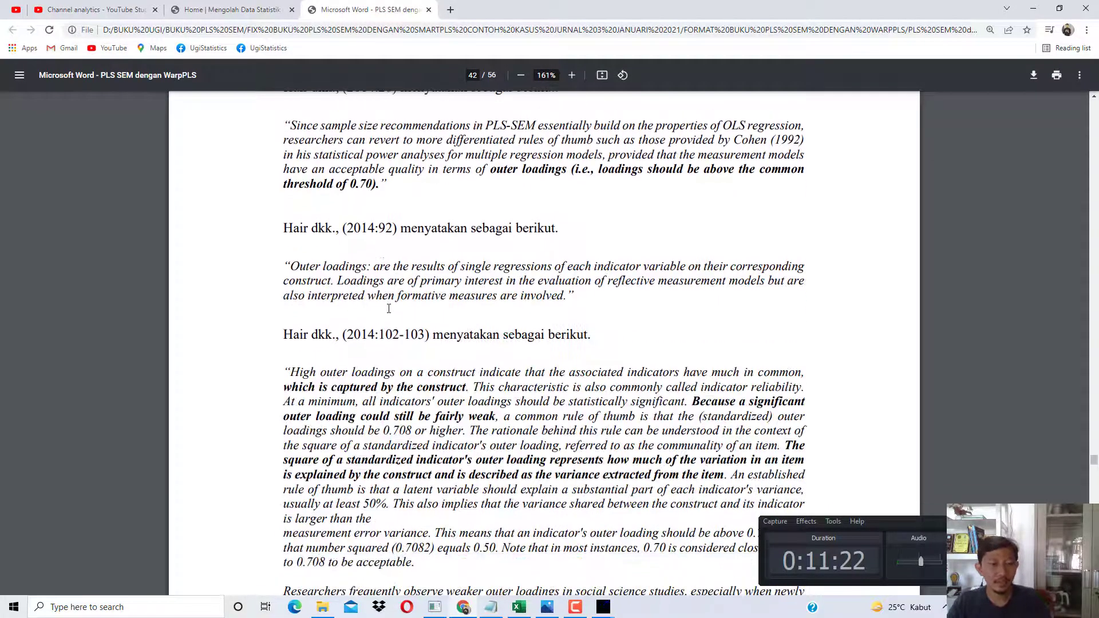
scroll(391, 312, "down", 12)
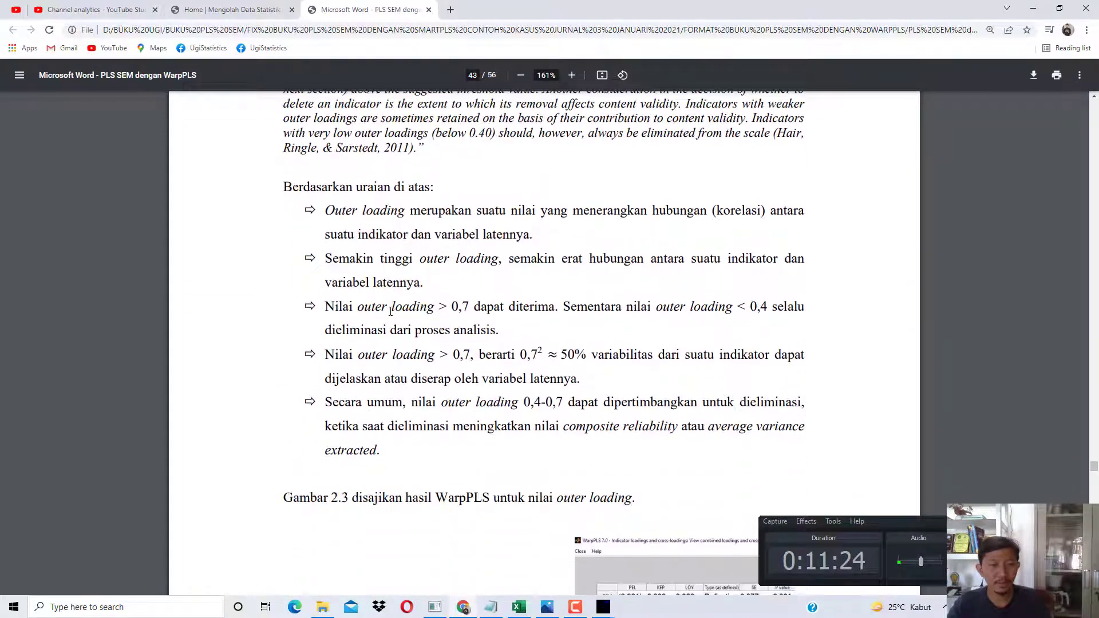
scroll(408, 314, "down", 1)
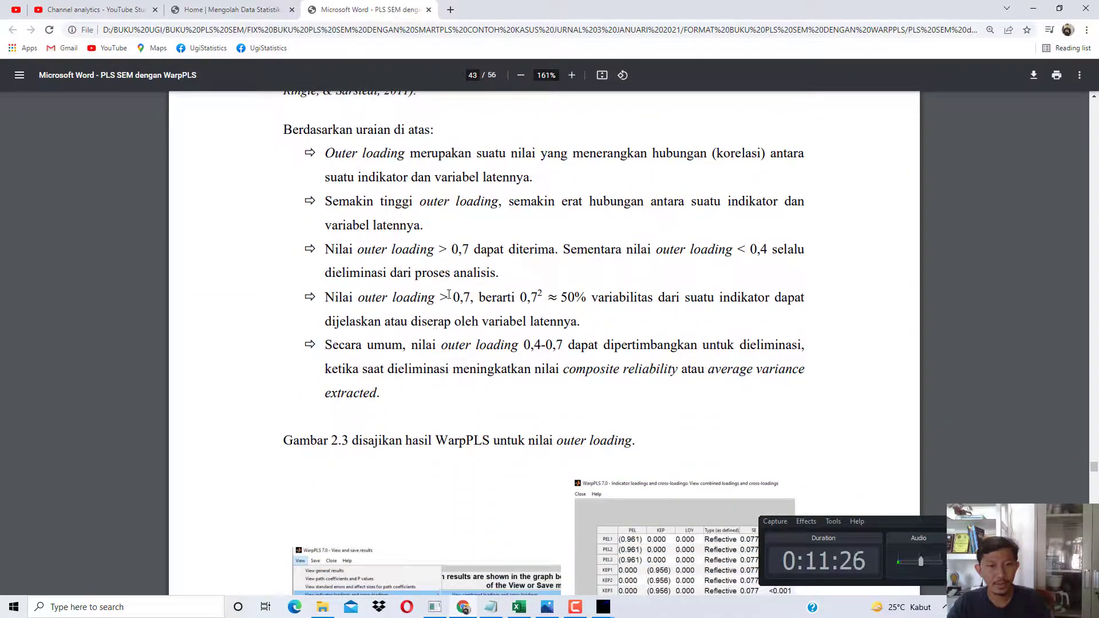
left_click_drag(449, 295, 583, 302)
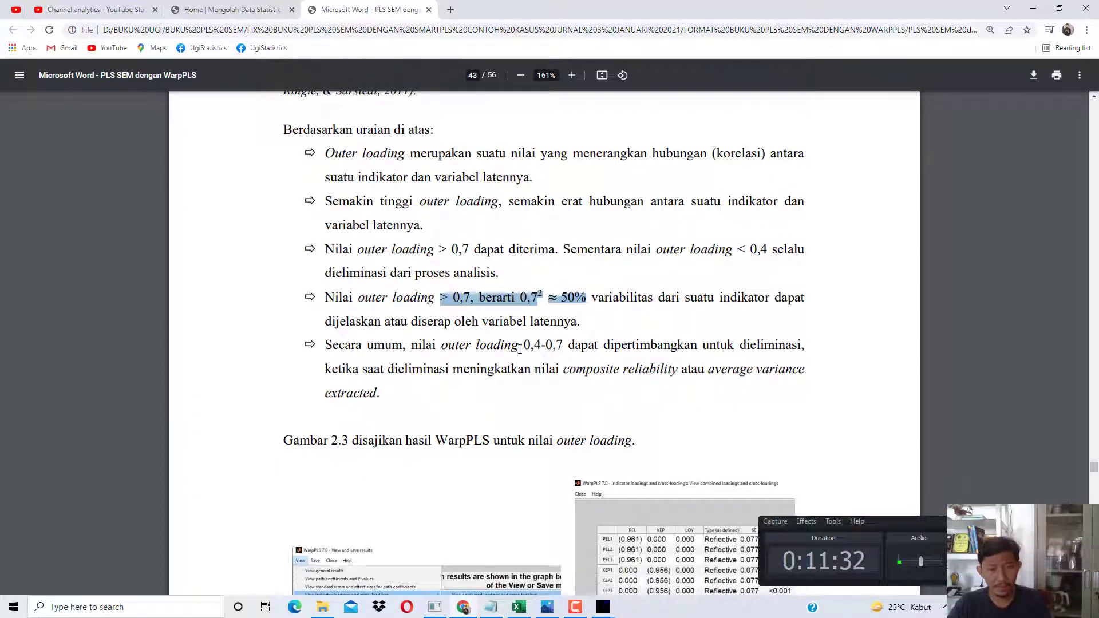
left_click_drag(524, 345, 779, 347)
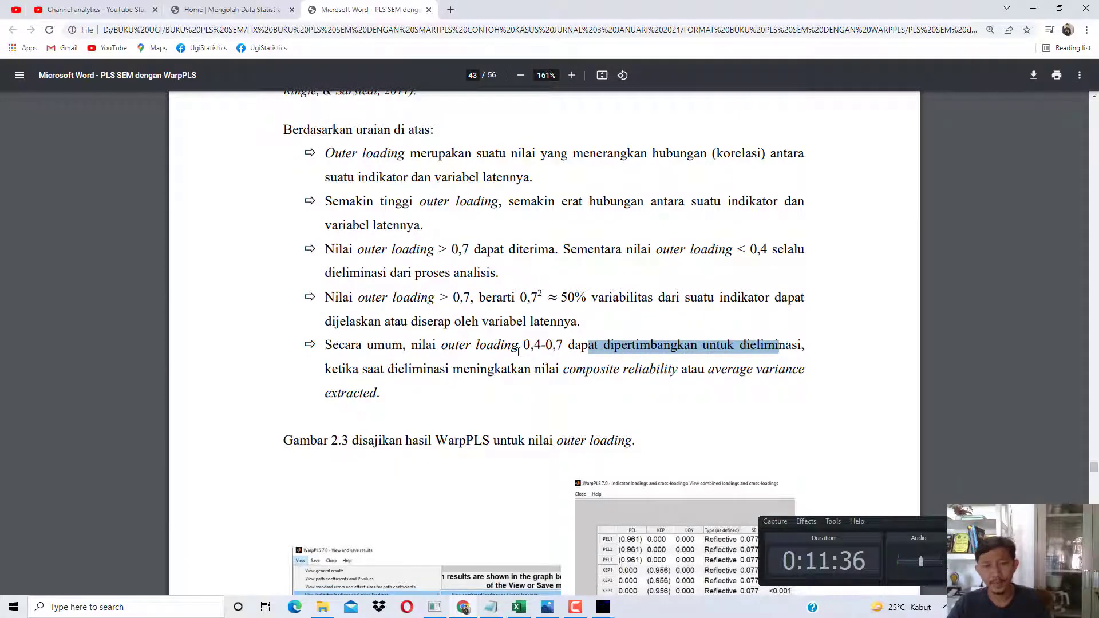
left_click_drag(384, 371, 662, 372)
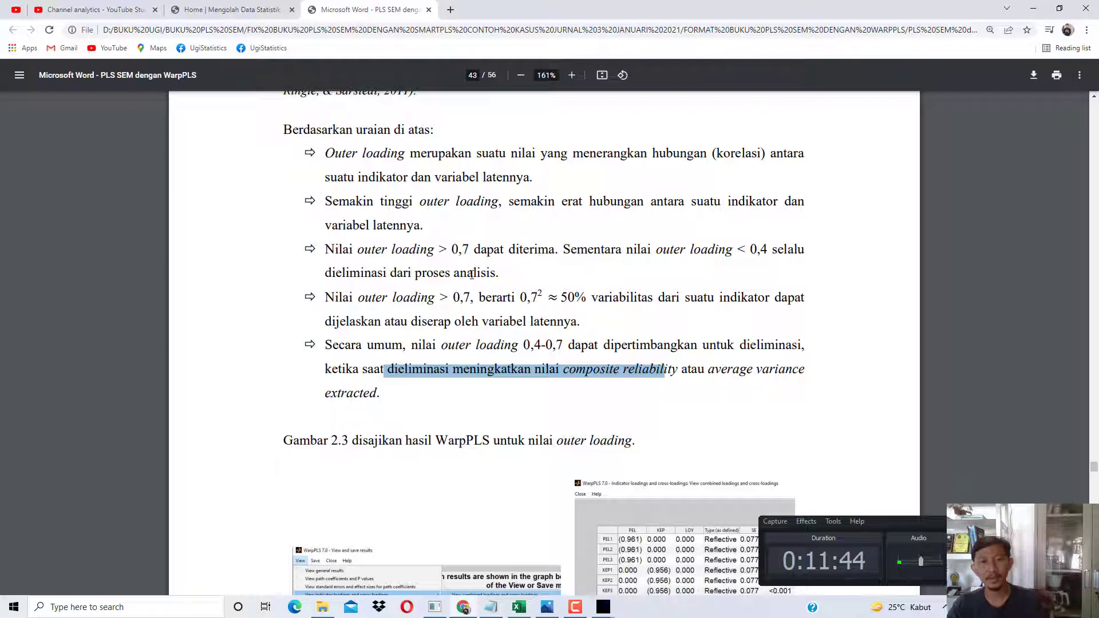
left_click_drag(397, 297, 498, 298)
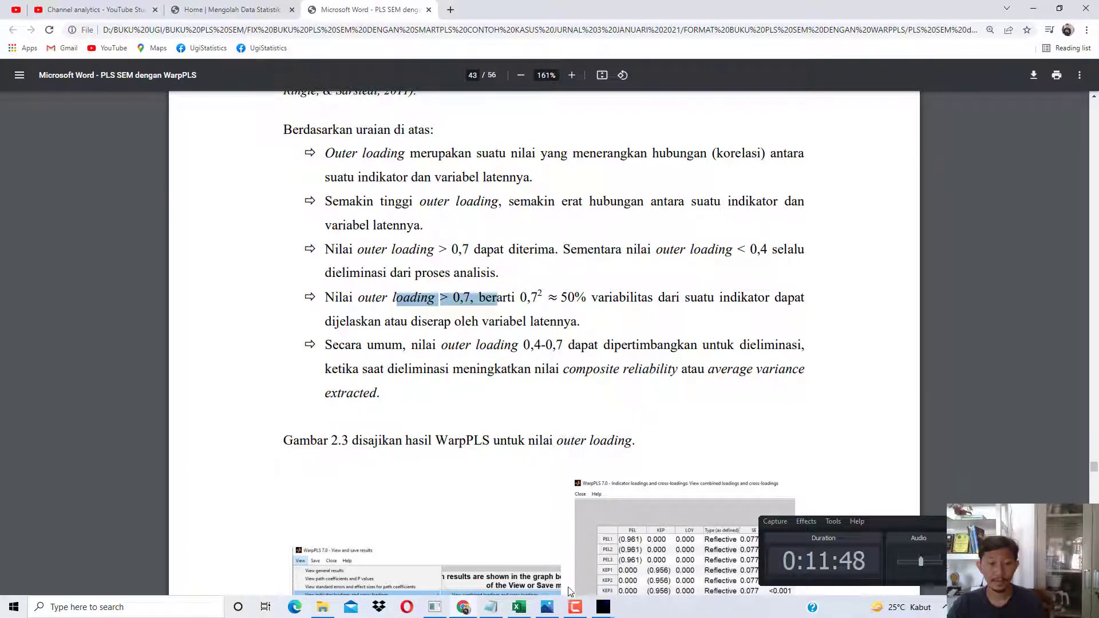
Switch back to the WarpPLS results and show the combined loadings and cross-loadings.
mouse_move(603, 607)
left_click(664, 573)
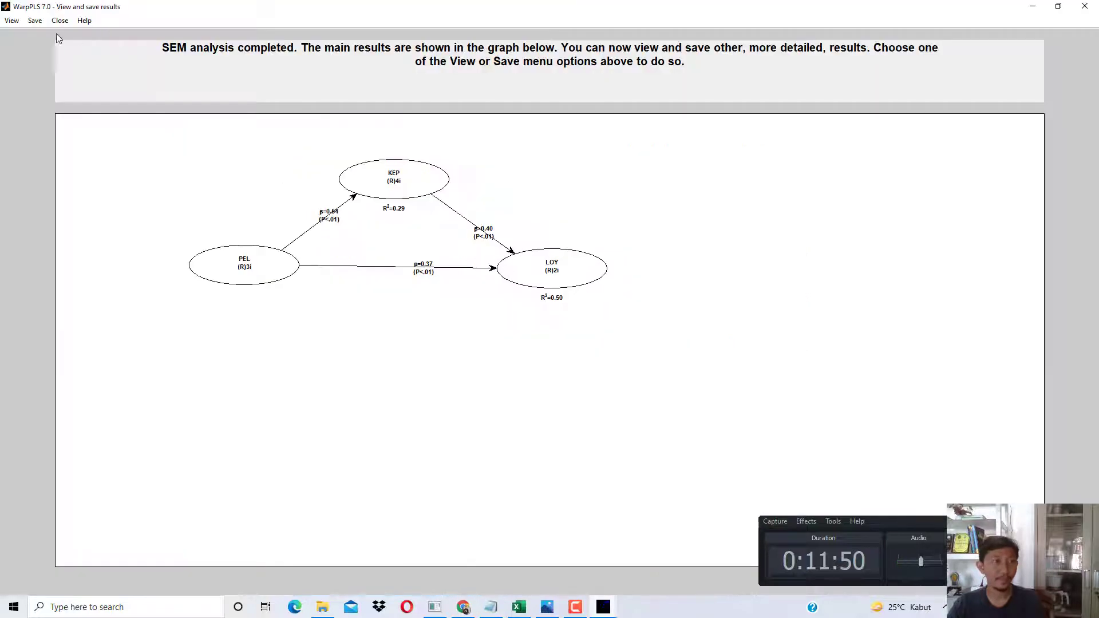
left_click(11, 20)
mouse_move(41, 114)
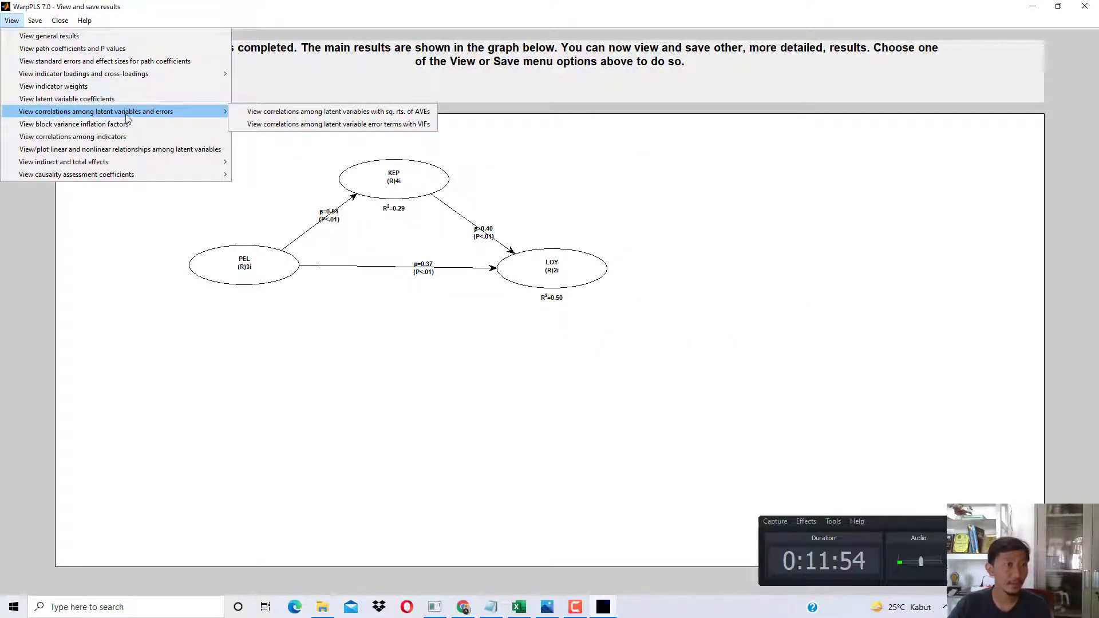
mouse_move(183, 75)
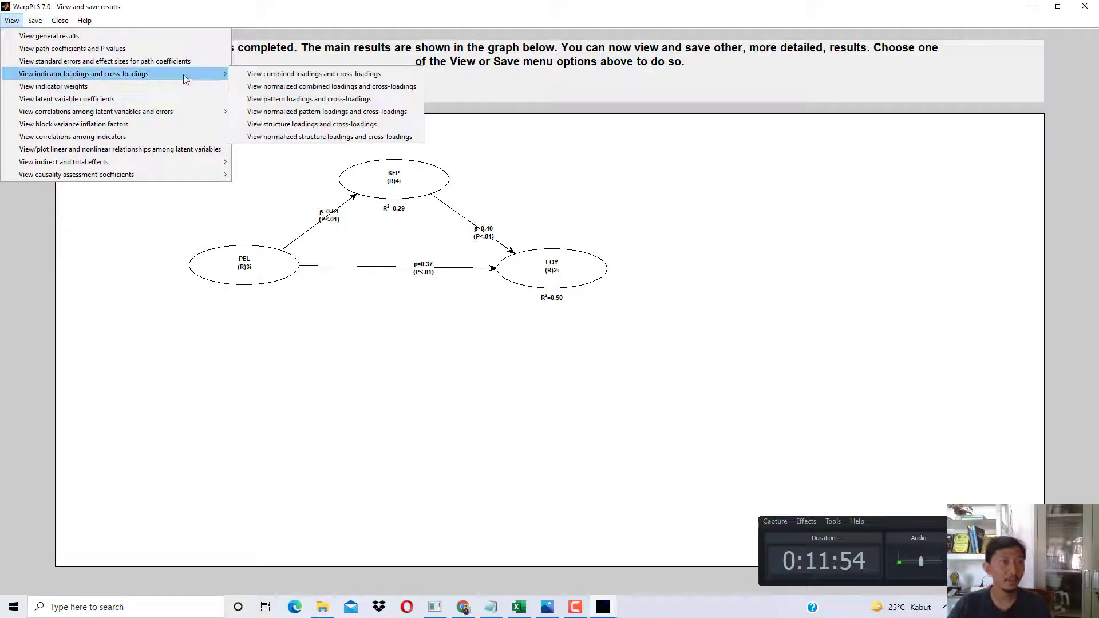
left_click(263, 76)
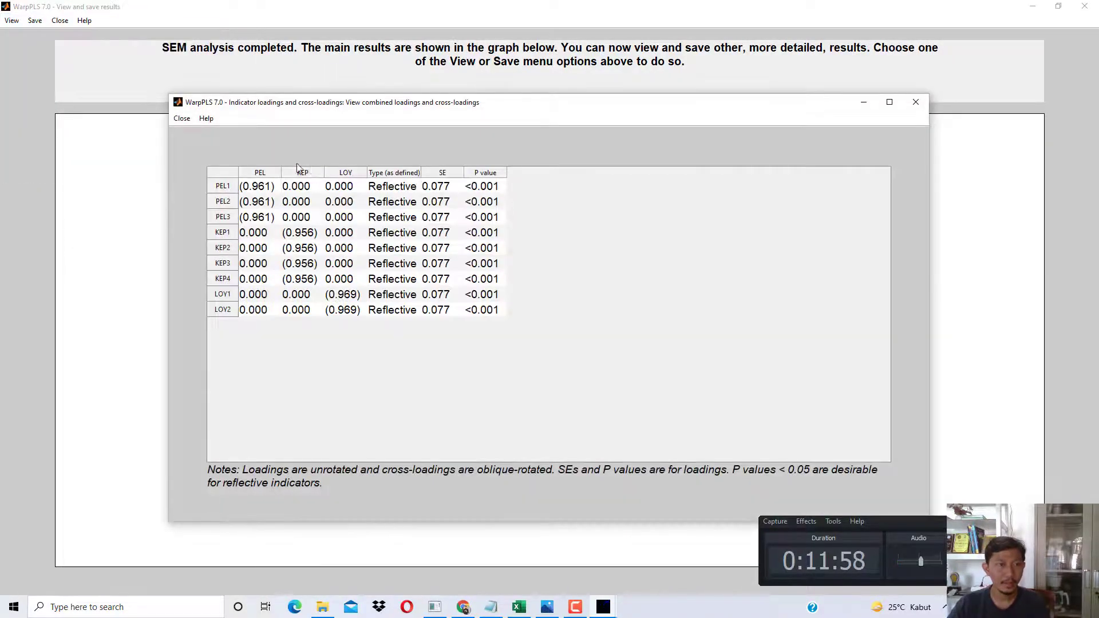
Examine the loadings of the PEL, KEP and LOY indicators and return to the outer loading criteria in the Chrome PDF for comparison.
left_click(253, 187)
left_click(256, 217)
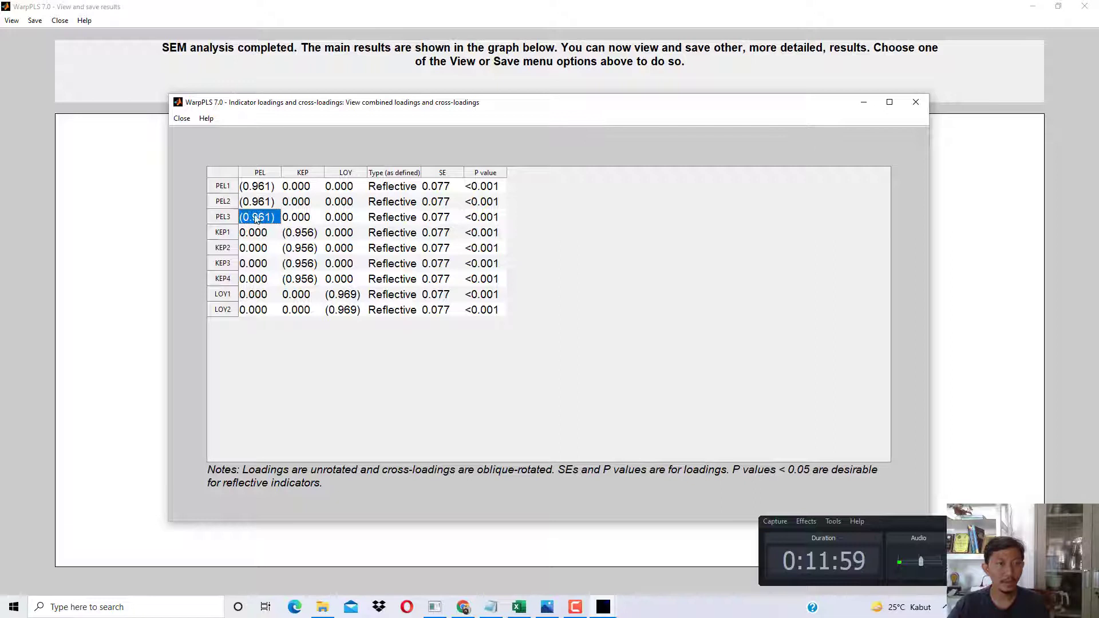
left_click(300, 235)
left_click(244, 189)
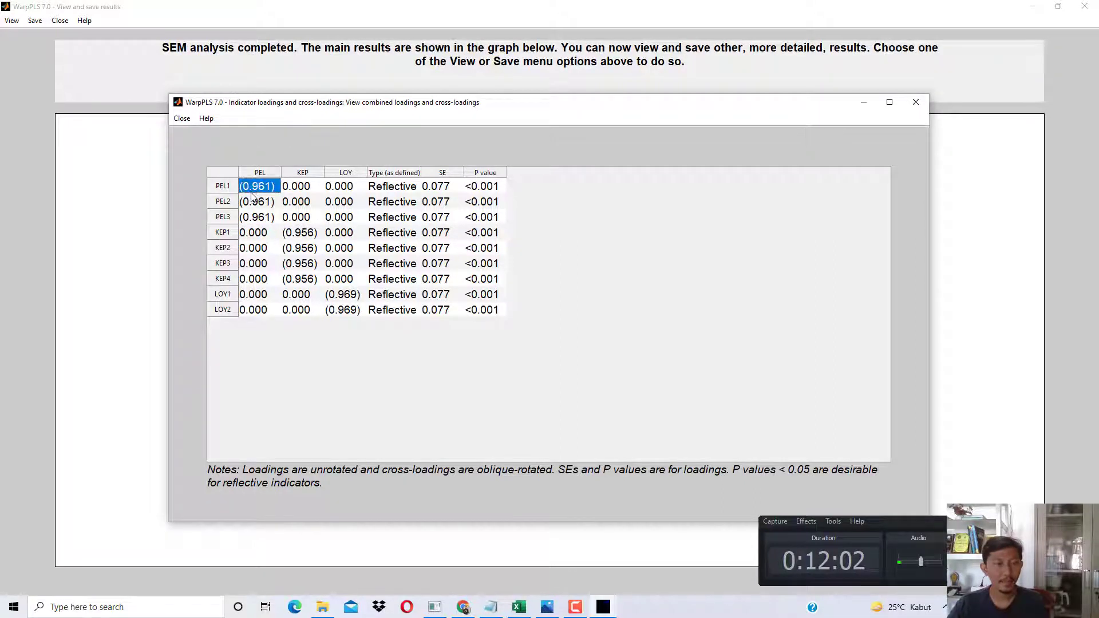
left_click(254, 202)
left_click(256, 221)
left_click(303, 234)
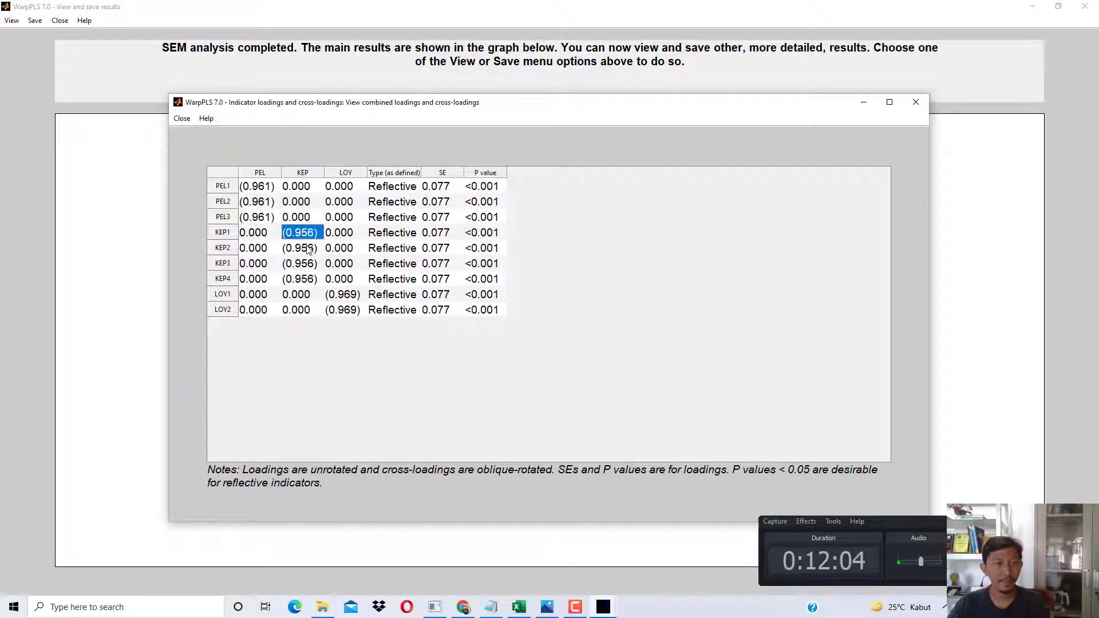
left_click(303, 245)
left_click(304, 229)
left_click(304, 244)
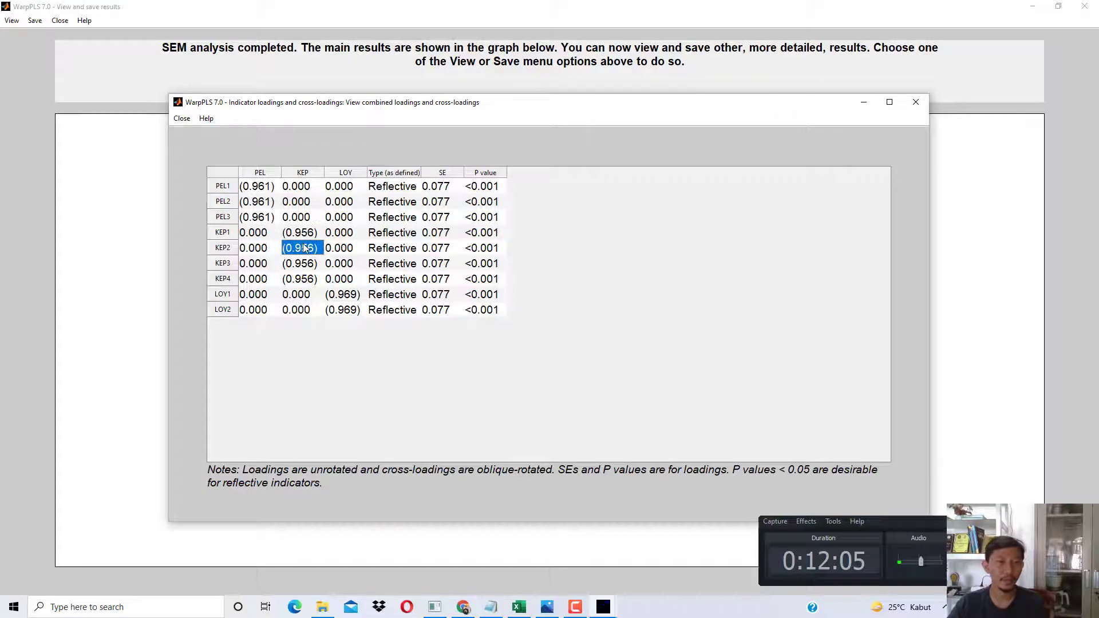
left_click(351, 309)
left_click(255, 189)
left_click(259, 207)
left_click(258, 219)
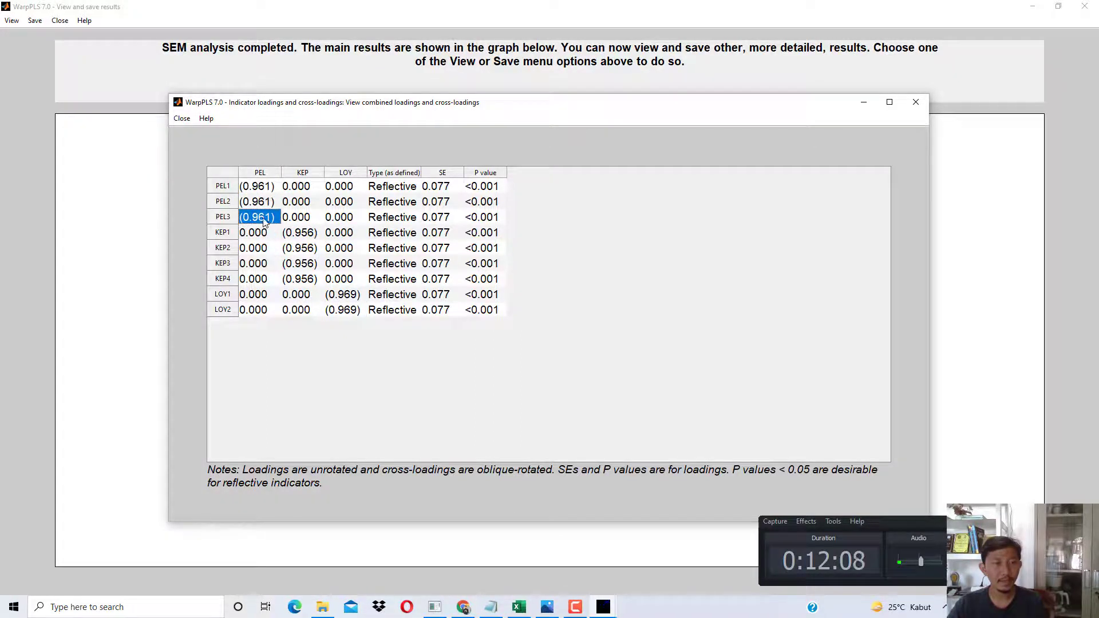
left_click(304, 233)
left_click(463, 607)
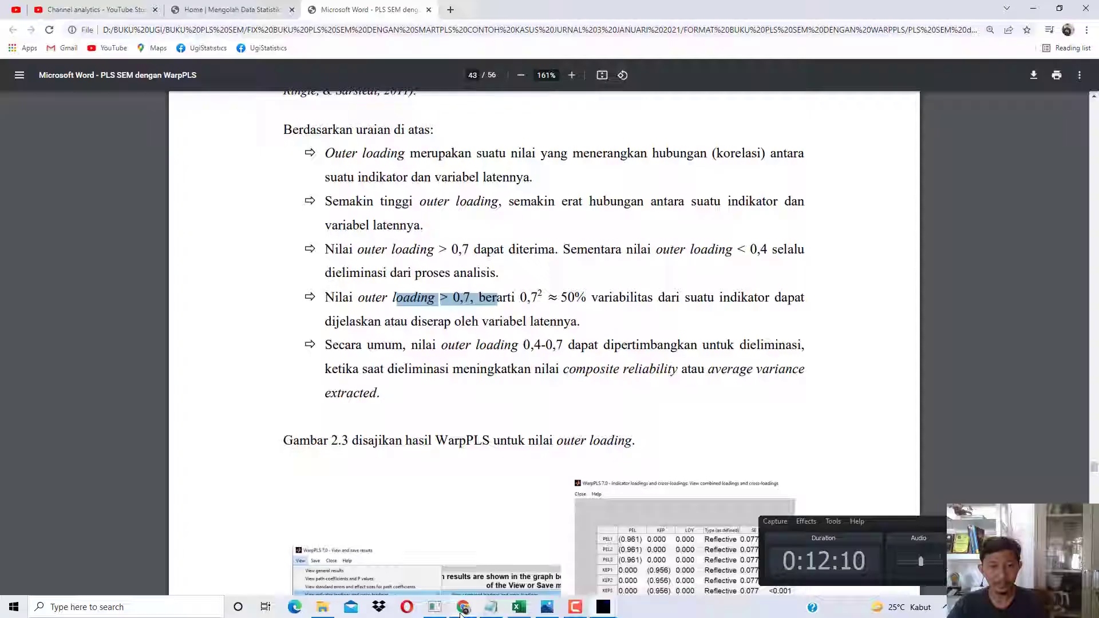
Read the interpretation of the outer loading results under Gambar 2.3, highlighting the PEL values and the conclusion on retaining indicators.
scroll(608, 393, "down", 4)
scroll(641, 340, "down", 1)
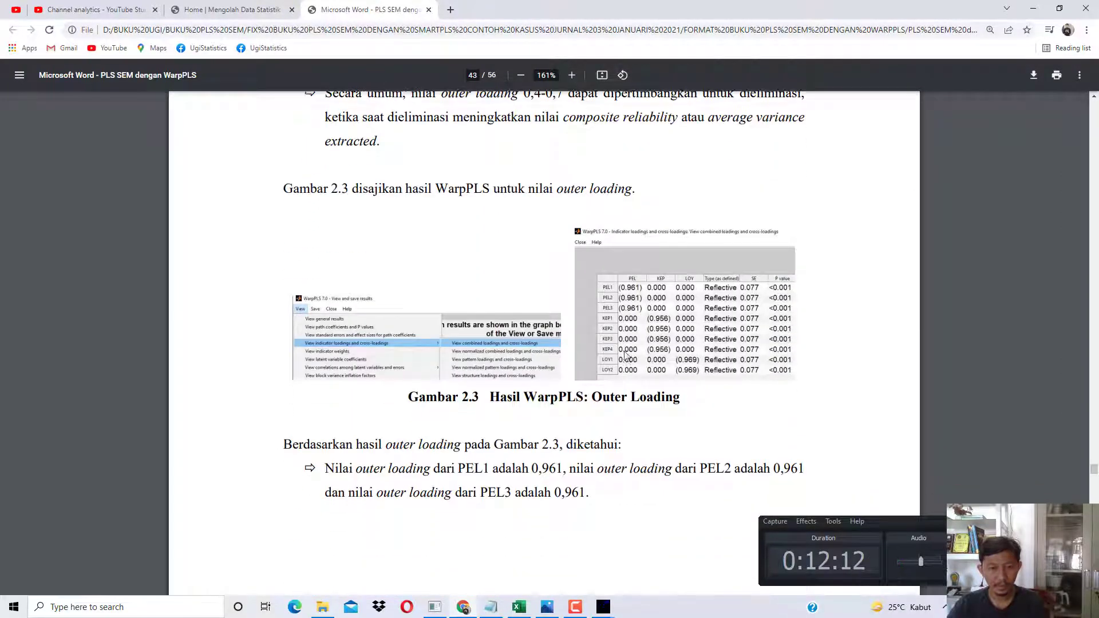
left_click_drag(467, 434, 596, 458)
scroll(596, 458, "down", 7)
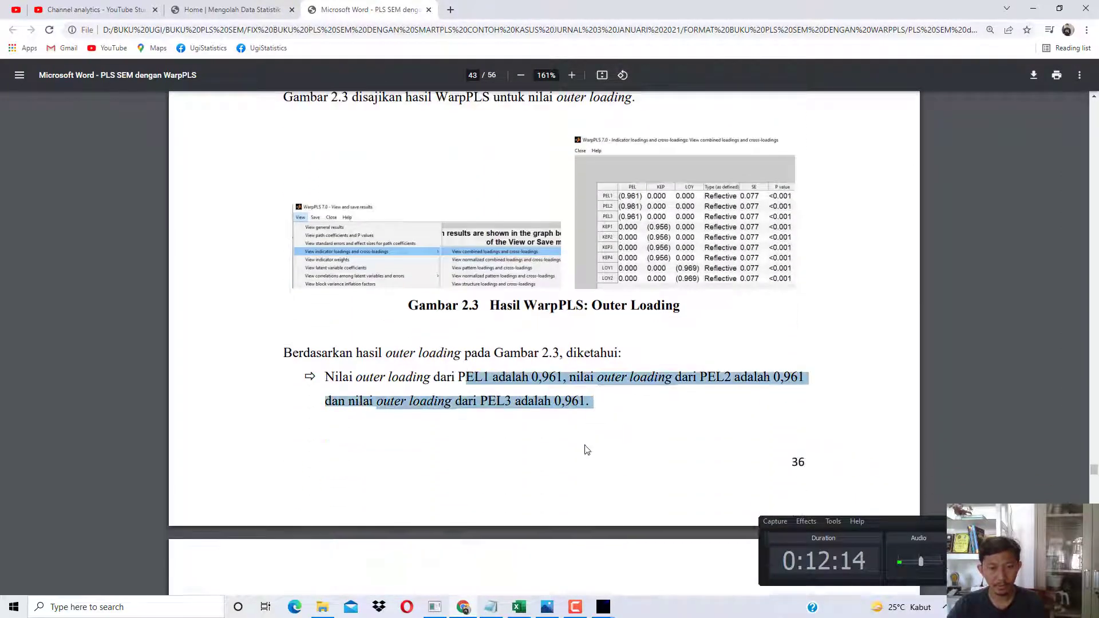
left_click_drag(478, 287, 738, 389)
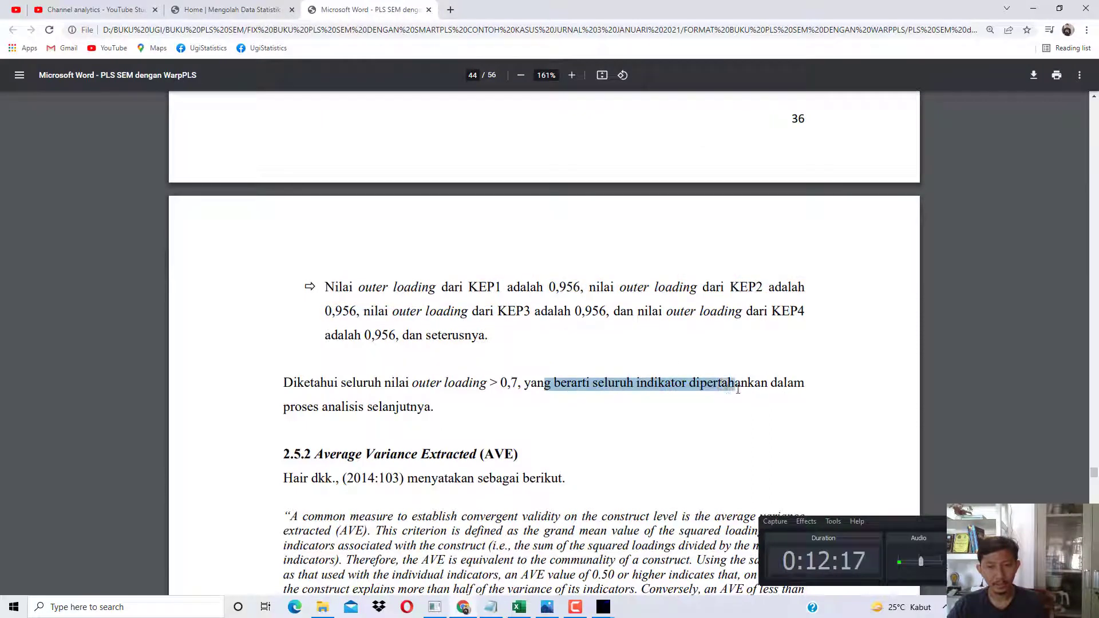
left_click(464, 408)
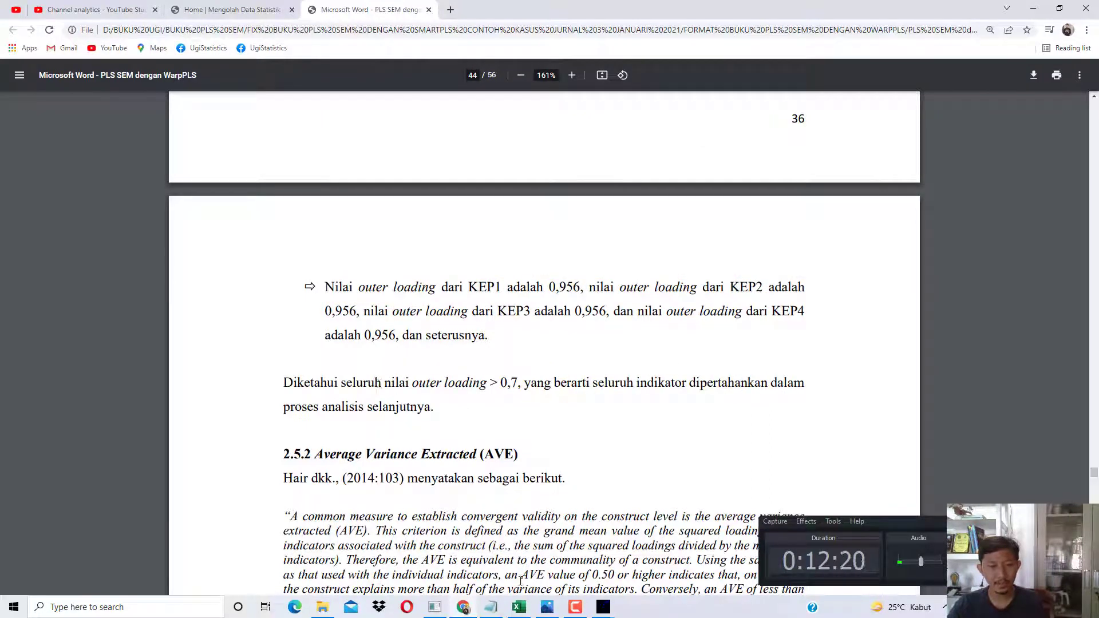
Switch to the WarpPLS combined loadings window and check the PEL, KEP and LOY indicator loadings against the 0,7 criterion.
mouse_move(601, 612)
left_click(716, 573)
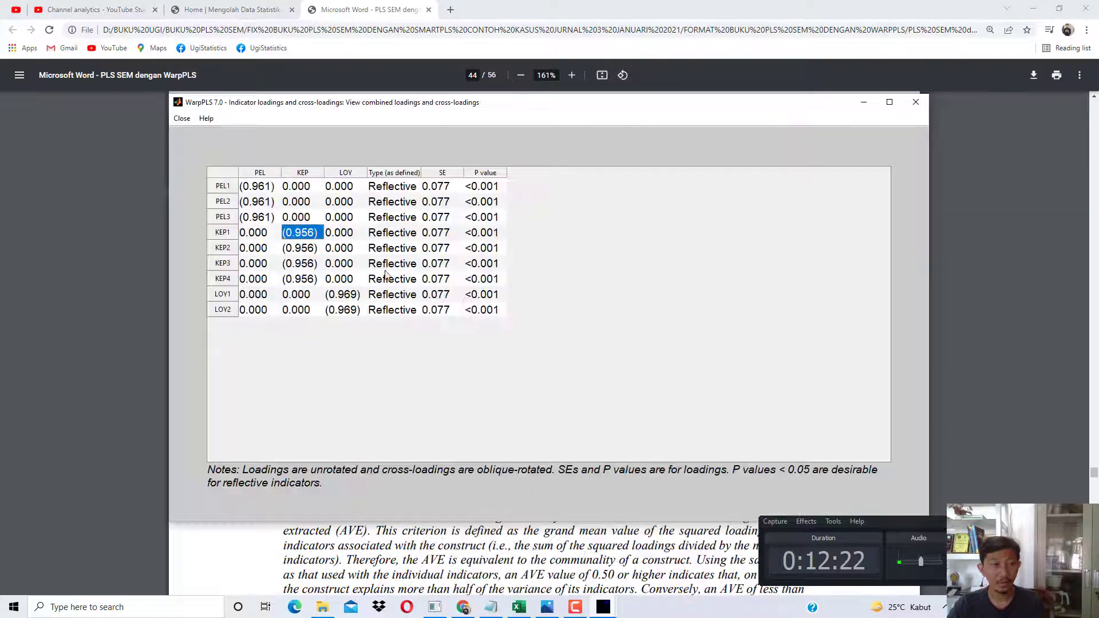
left_click(271, 188)
left_click(266, 206)
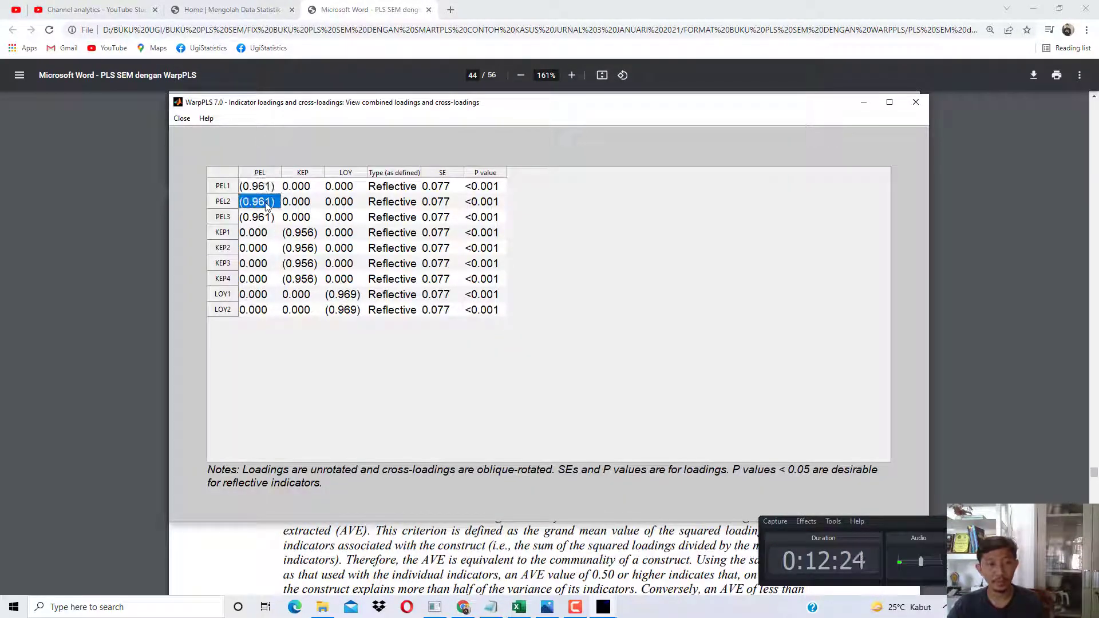
left_click(267, 221)
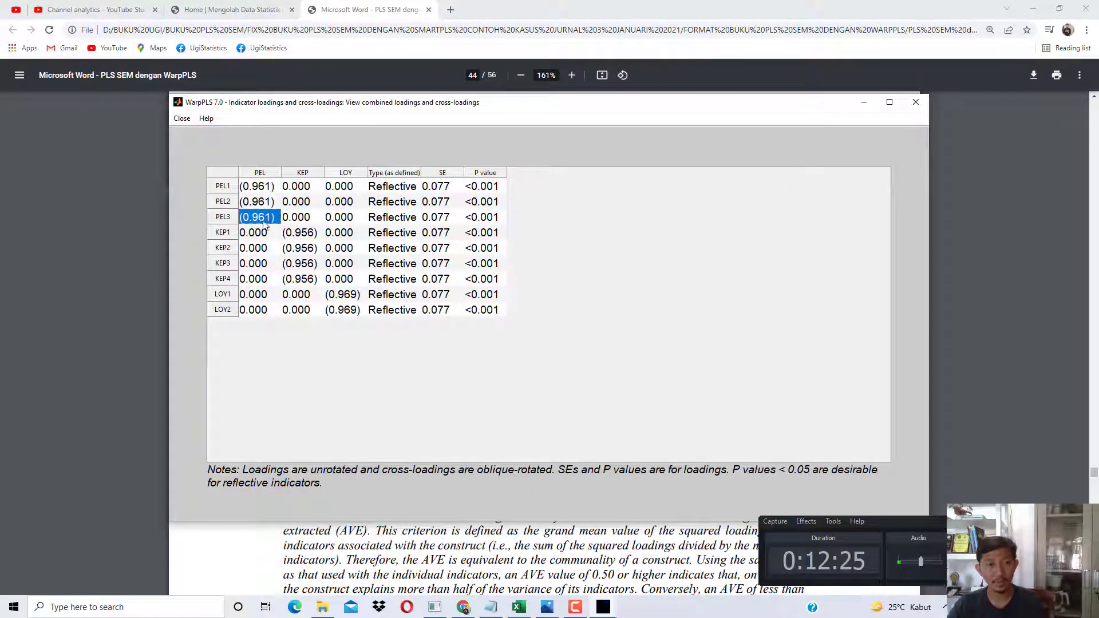
left_click(311, 236)
left_click(309, 250)
left_click(347, 309)
left_click(254, 188)
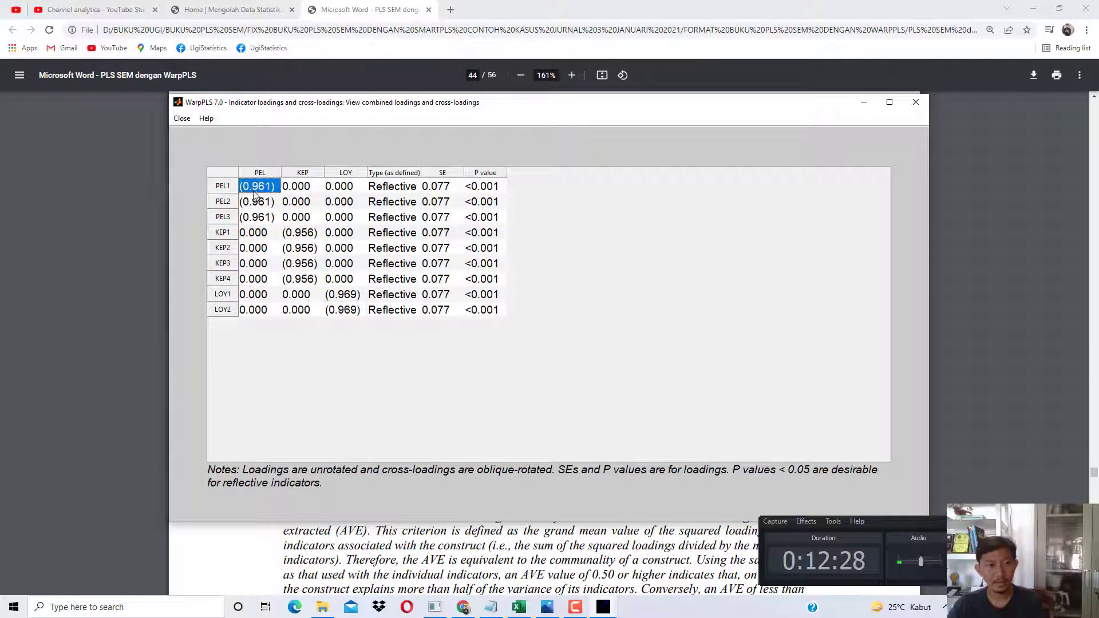
left_click(261, 204)
left_click(264, 217)
left_click(255, 188)
left_click(296, 234)
left_click(308, 260)
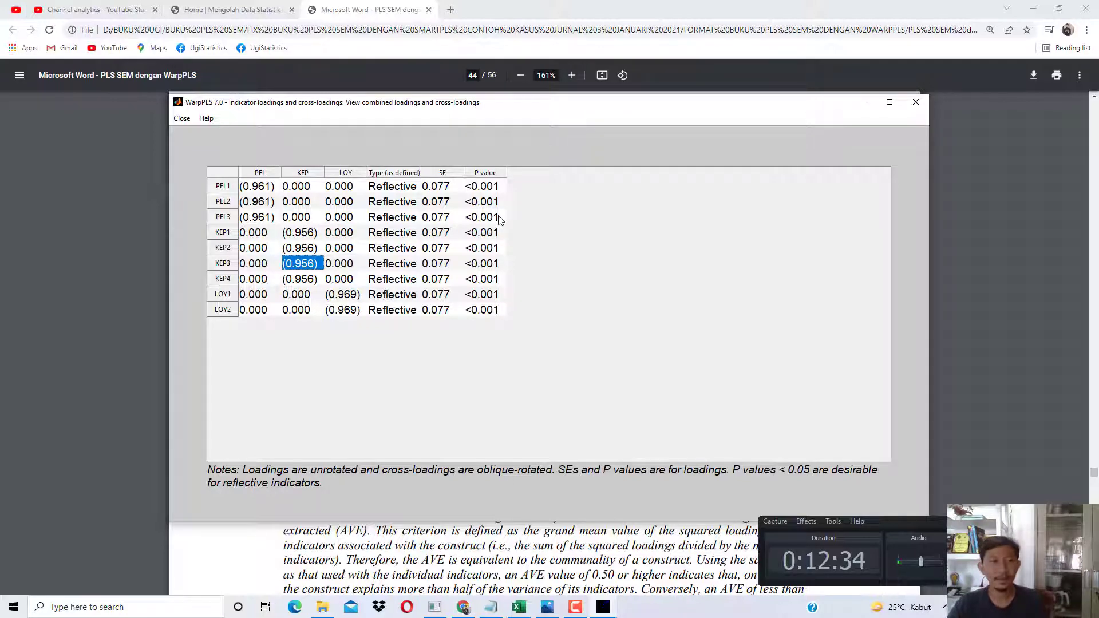
Return to the PDF in Chrome and read section 2.5.2 on Average Variance Extracted, highlighting the AVE > 0,5 criterion.
left_click(464, 607)
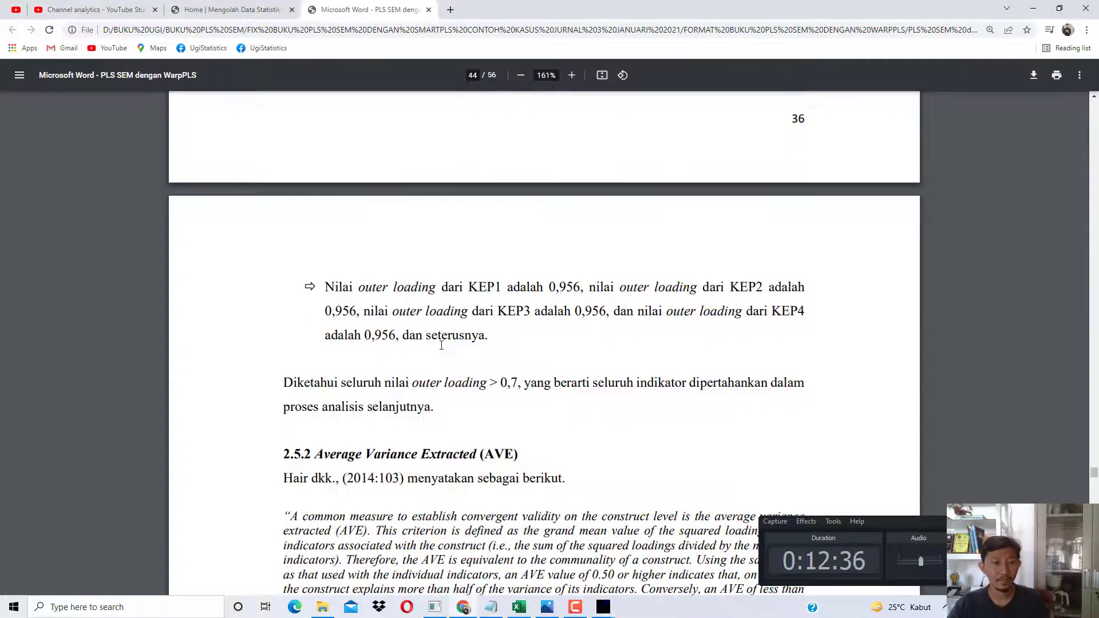
scroll(394, 273, "down", 4)
left_click_drag(341, 226, 526, 233)
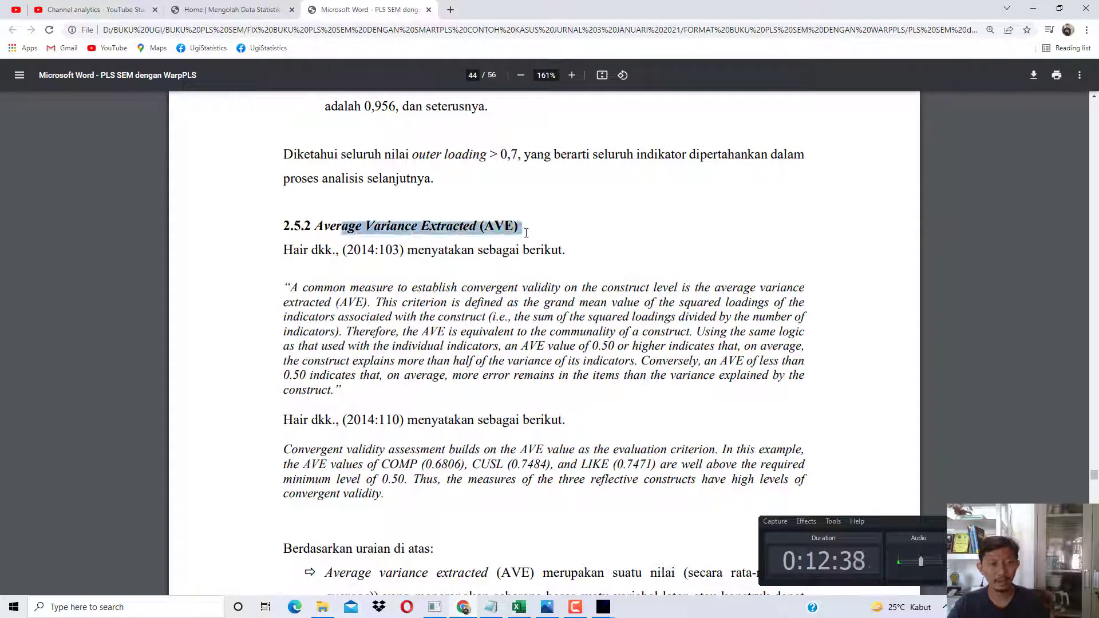
scroll(429, 279, "down", 6)
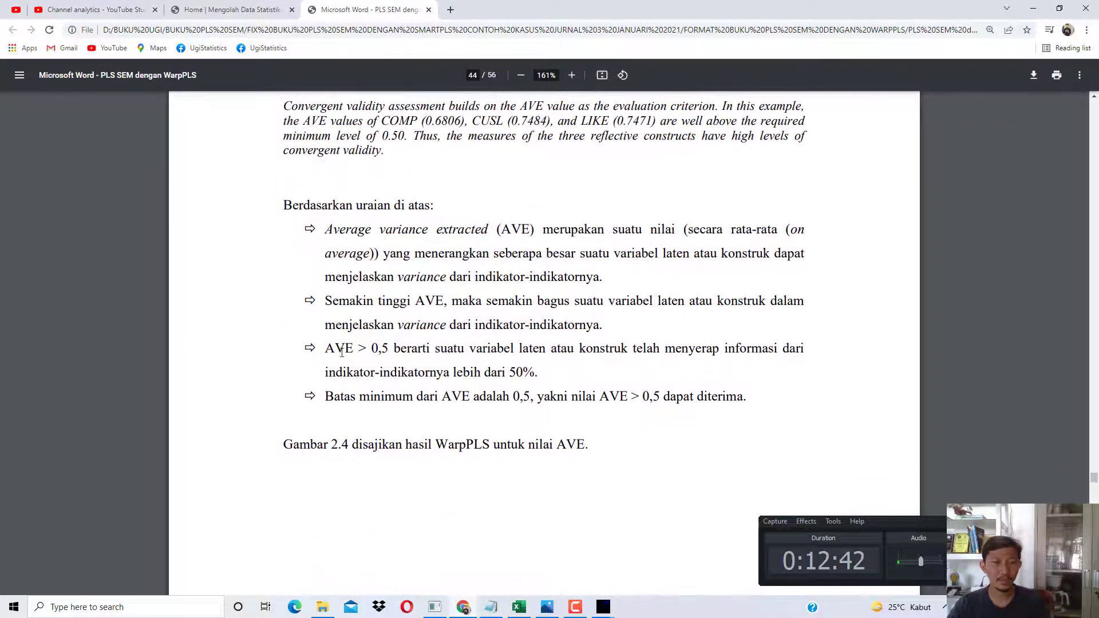
left_click_drag(336, 349, 435, 348)
scroll(558, 342, "down", 2)
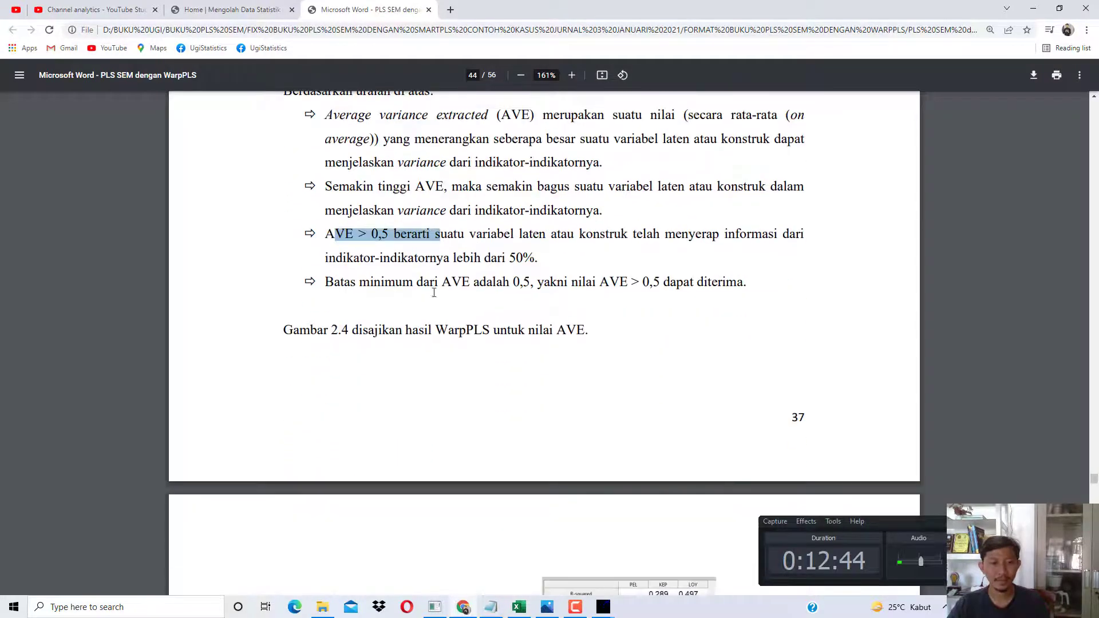
Close the WarpPLS combined loadings window and show the latent variable coefficients from the analysis results.
mouse_move(604, 610)
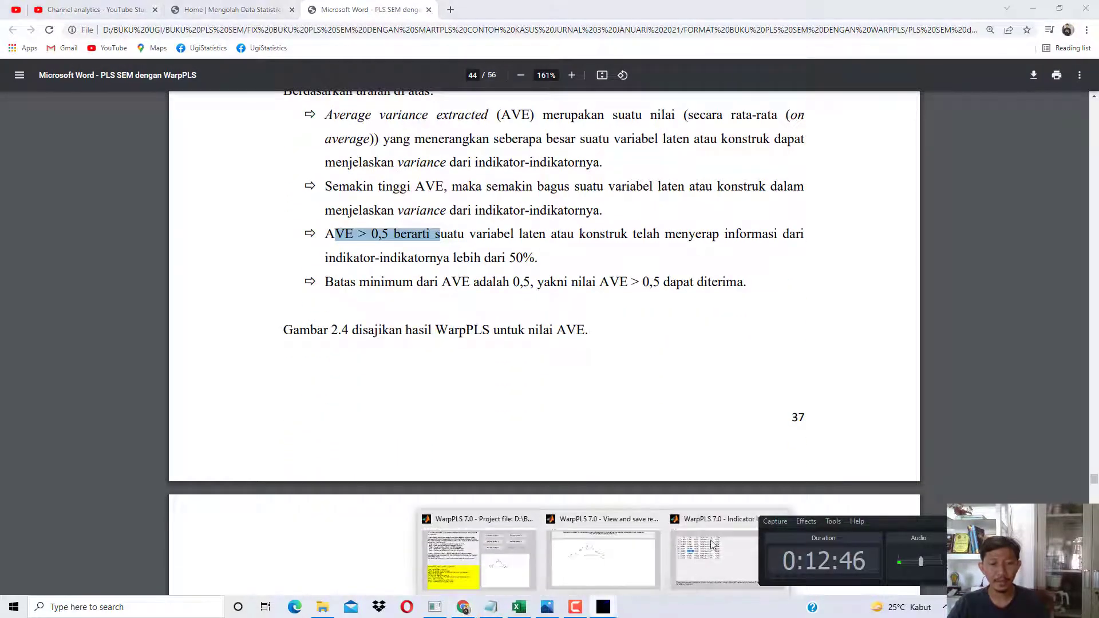
left_click(728, 524)
left_click(916, 101)
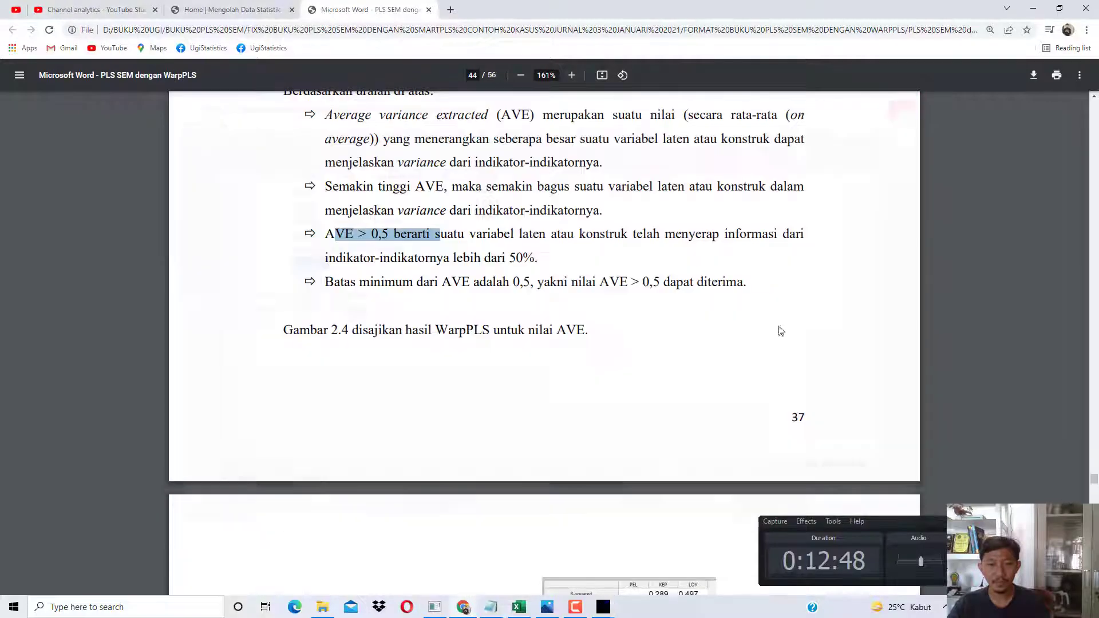
mouse_move(604, 607)
left_click(667, 541)
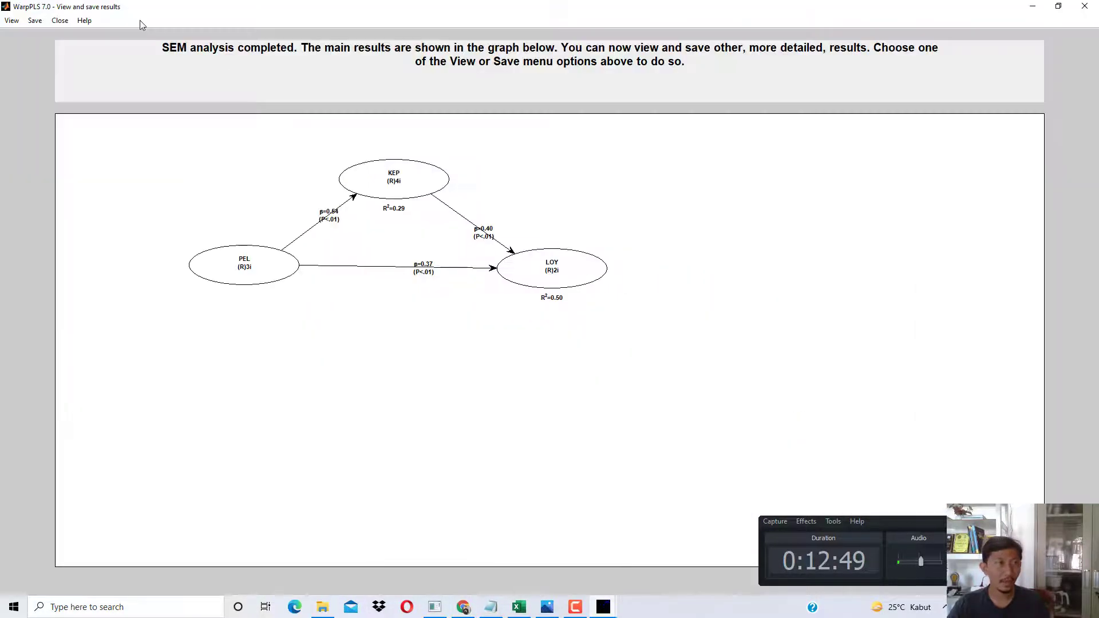
left_click(12, 21)
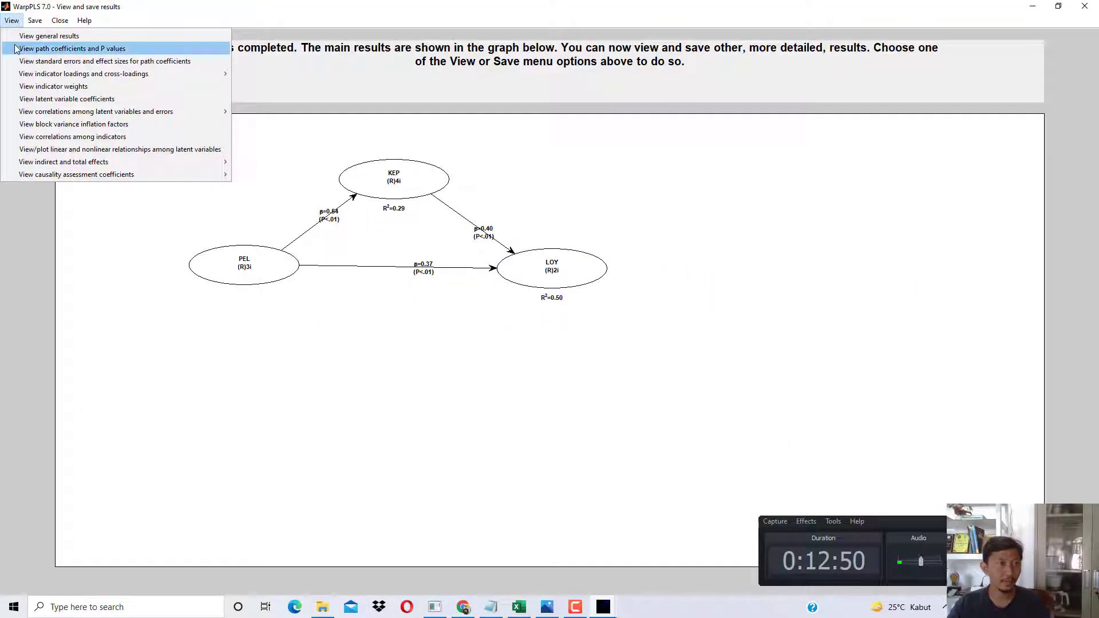
left_click(158, 100)
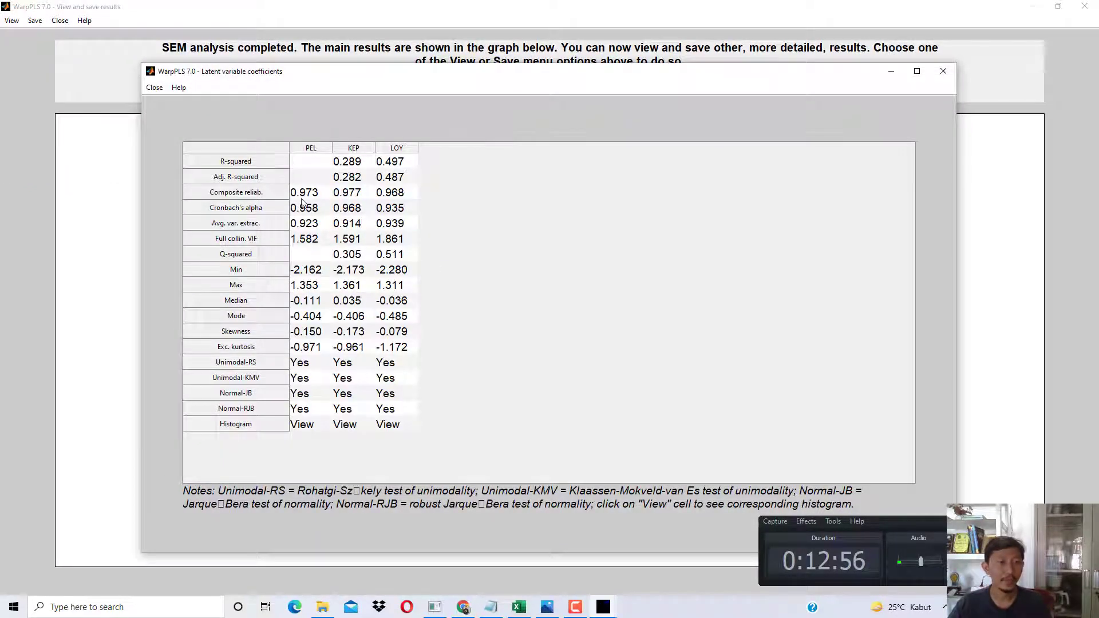
Examine the average variance extracted values of PEL, KEP and LOY in the latent variable coefficients table.
left_click(308, 228)
left_click(349, 228)
left_click(389, 228)
left_click(350, 226)
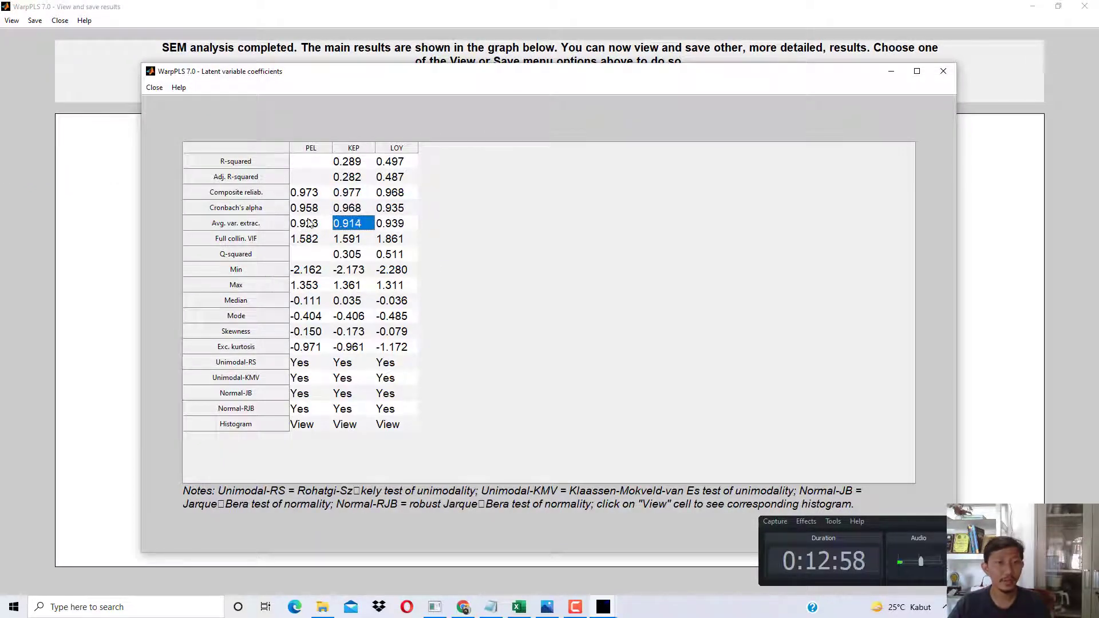
left_click(302, 222)
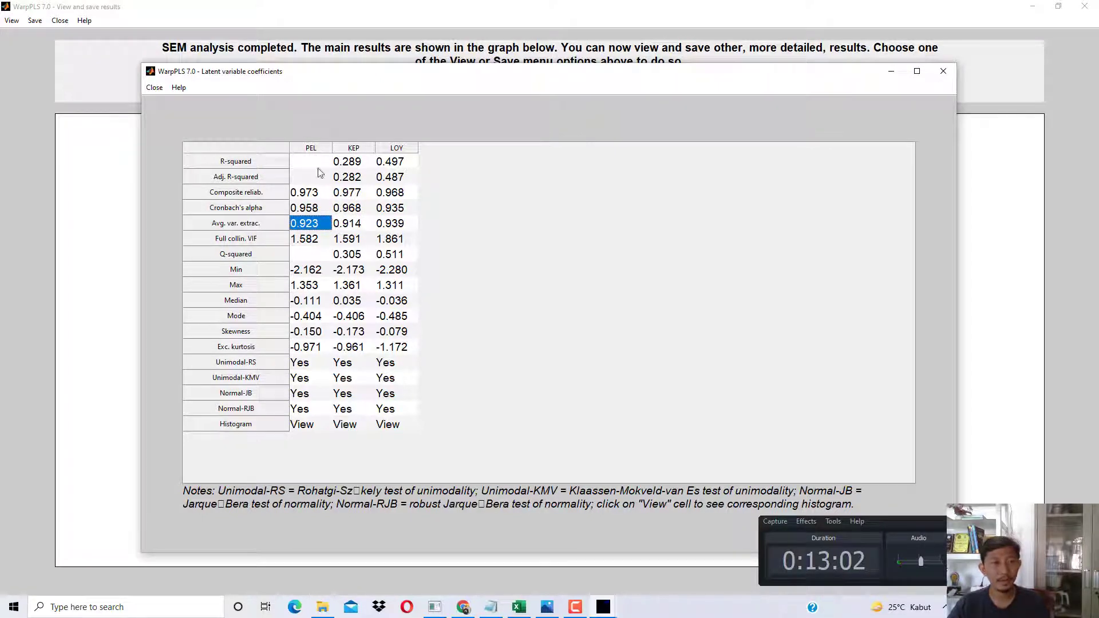
left_click(346, 224)
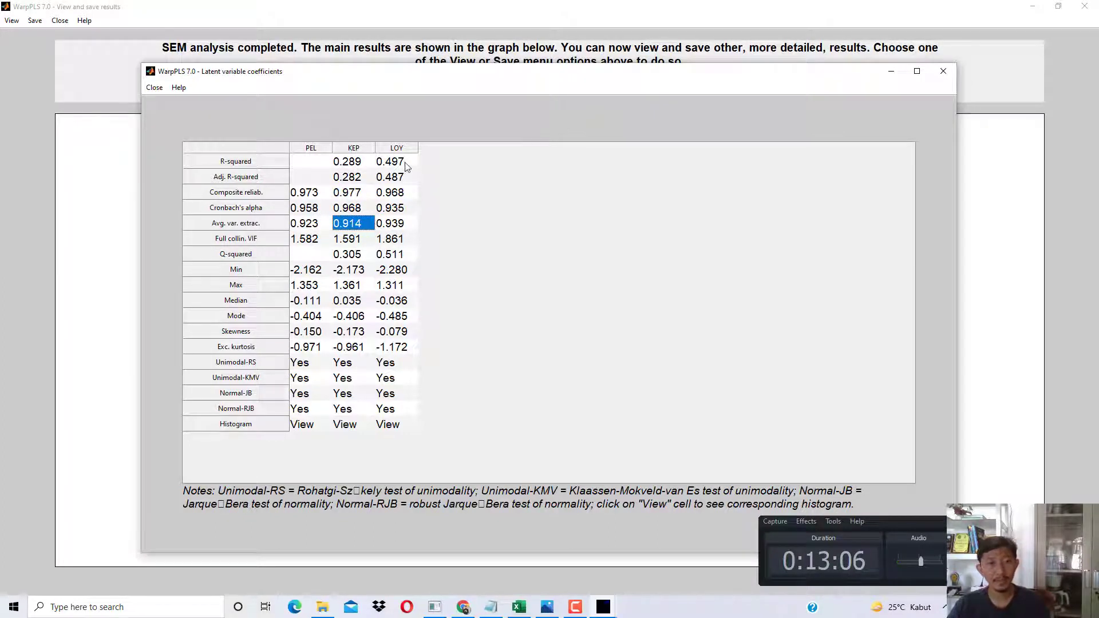
left_click(399, 226)
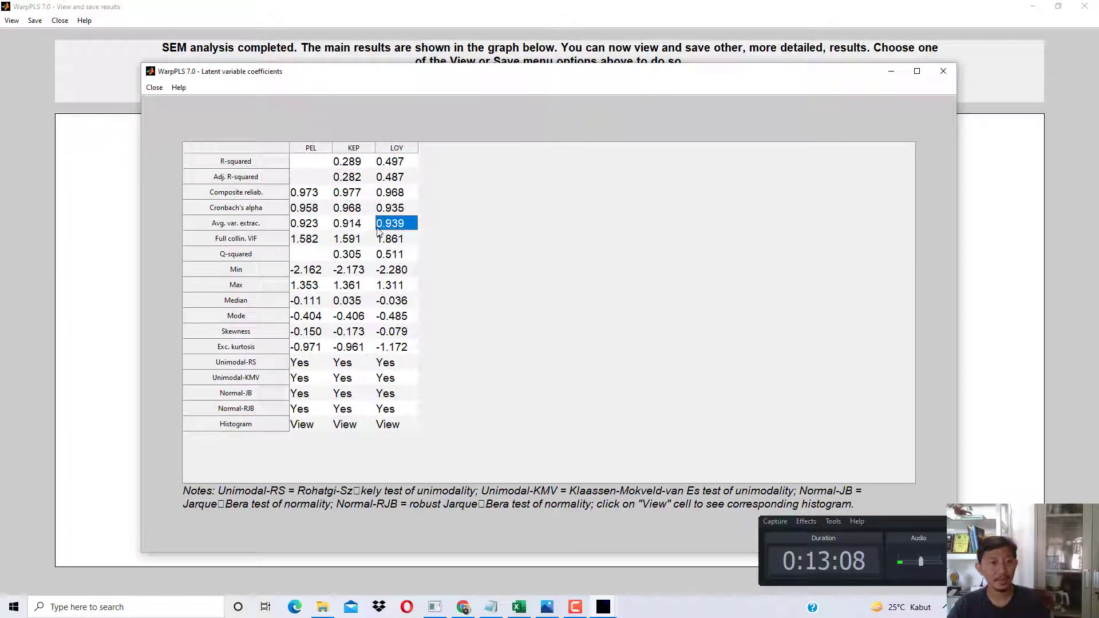
left_click(355, 229)
left_click(325, 226)
left_click(366, 229)
left_click(401, 226)
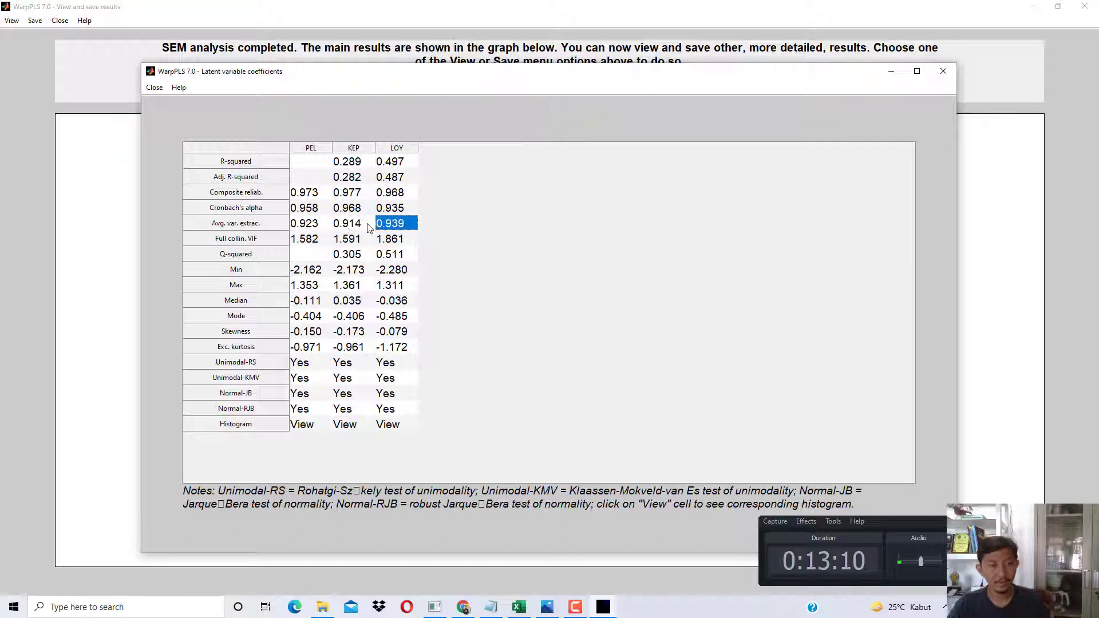
left_click(366, 229)
left_click(321, 227)
left_click(350, 228)
left_click(381, 228)
left_click(349, 229)
left_click(310, 230)
left_click(364, 228)
left_click(391, 227)
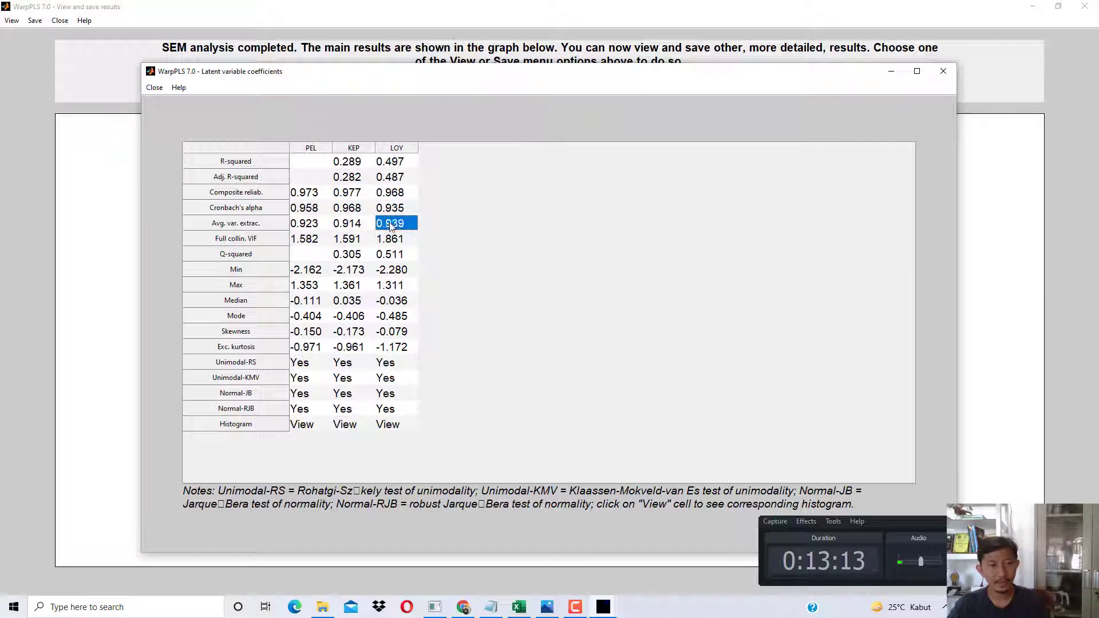
left_click(325, 228)
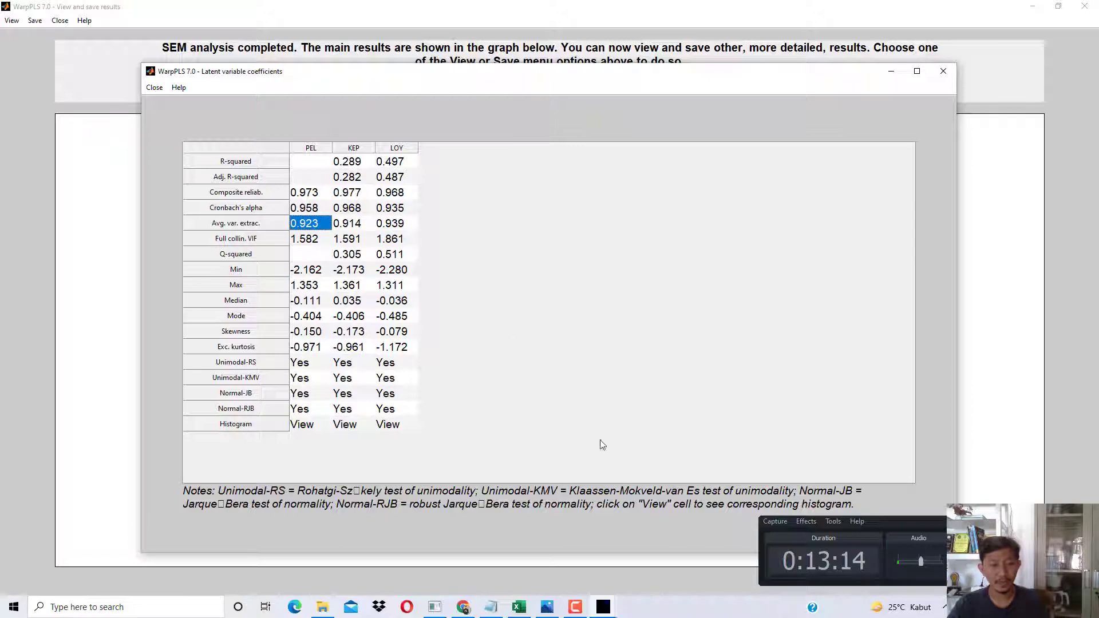
Switch to the Chrome PDF and read the AVE interpretation below Gambar 2.4, highlighting the paragraph on PEL, KEP and LOY.
left_click(464, 608)
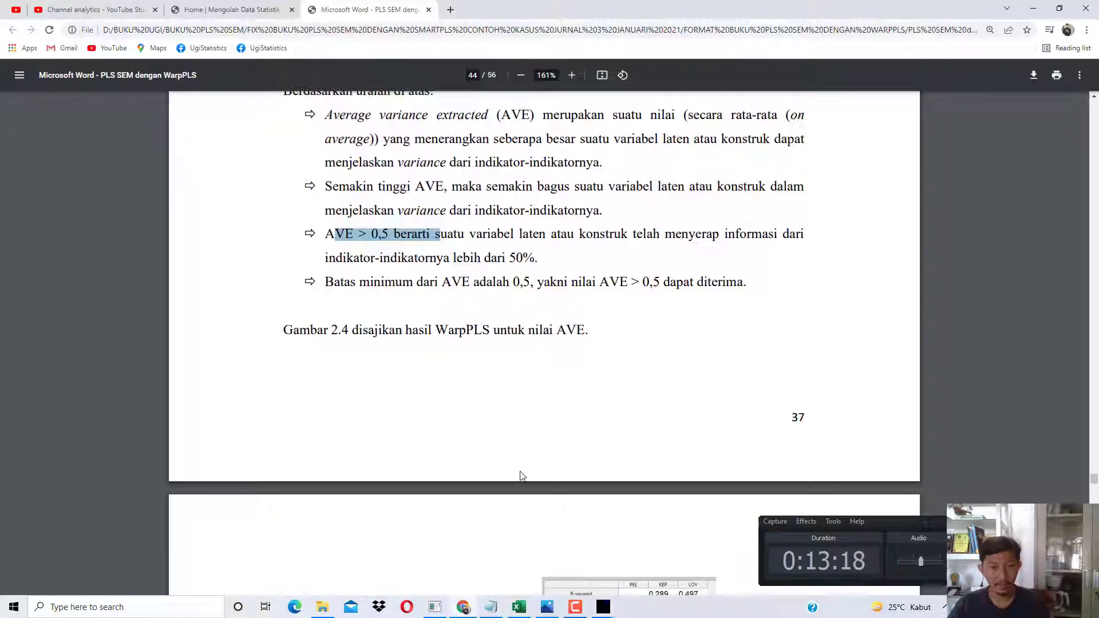
scroll(538, 433, "down", 5)
scroll(541, 437, "down", 2)
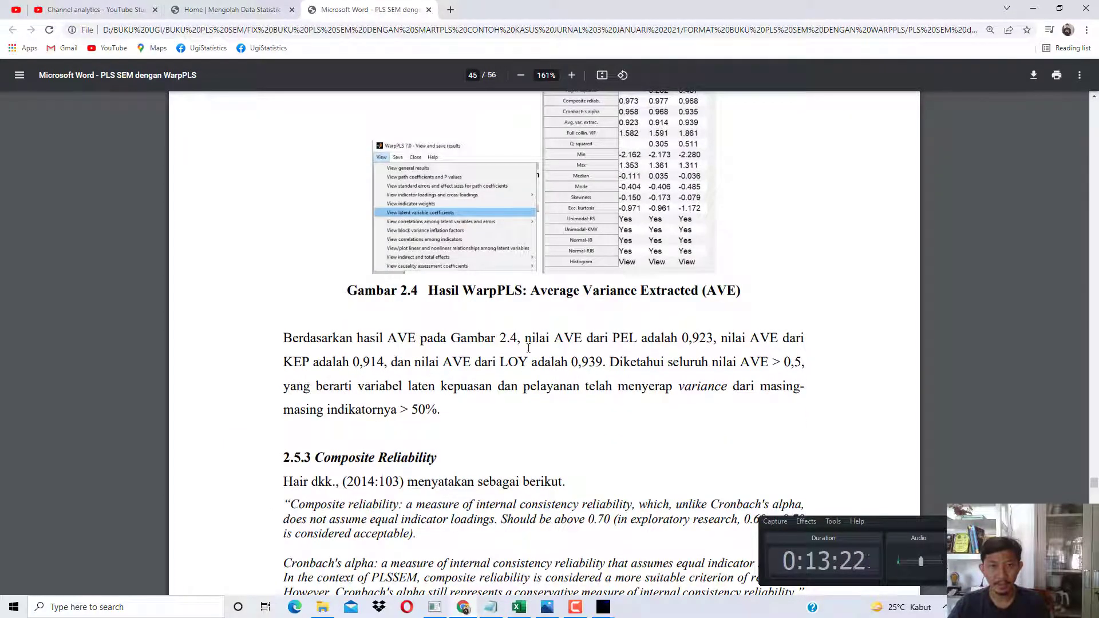
left_click_drag(539, 339, 599, 390)
Read section 2.5.3 on Composite Reliability, highlighting the criteria for values above 0,7 and between 0,6 and 0,7.
scroll(522, 421, "down", 3)
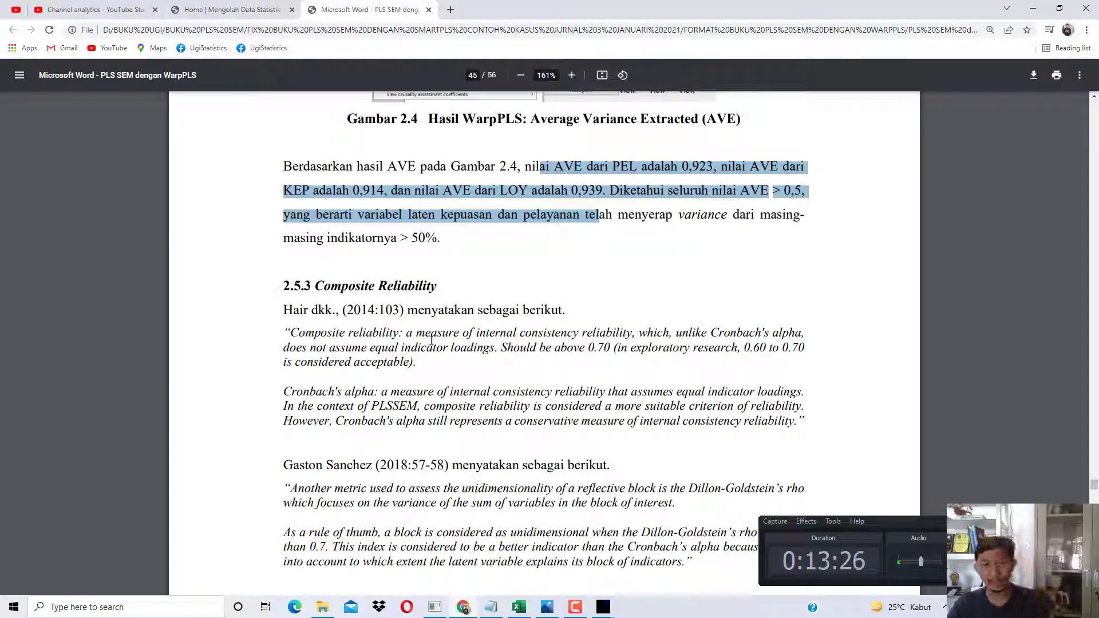
scroll(400, 295, "down", 3)
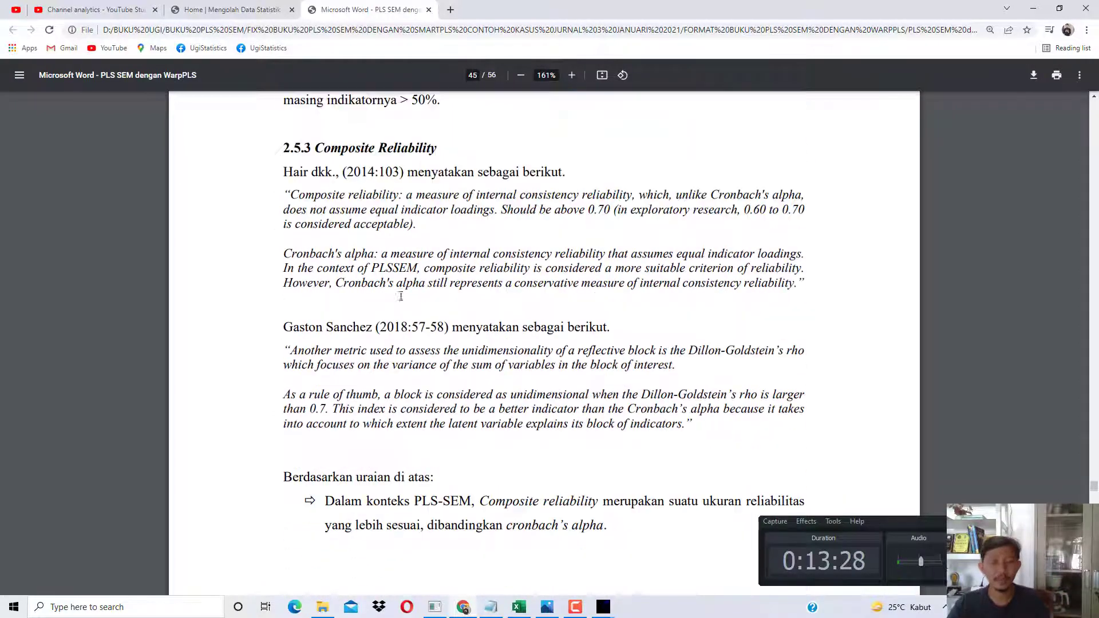
scroll(401, 280, "down", 3)
scroll(402, 275, "down", 6)
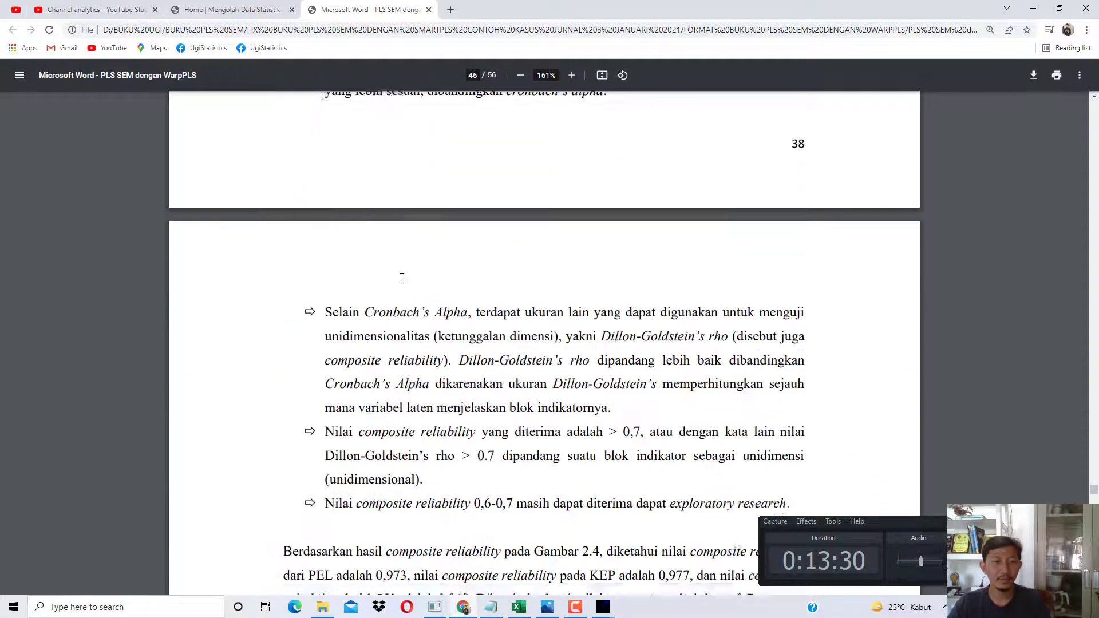
left_click_drag(493, 267, 629, 287)
scroll(525, 310, "down", 1)
left_click_drag(463, 276, 722, 274)
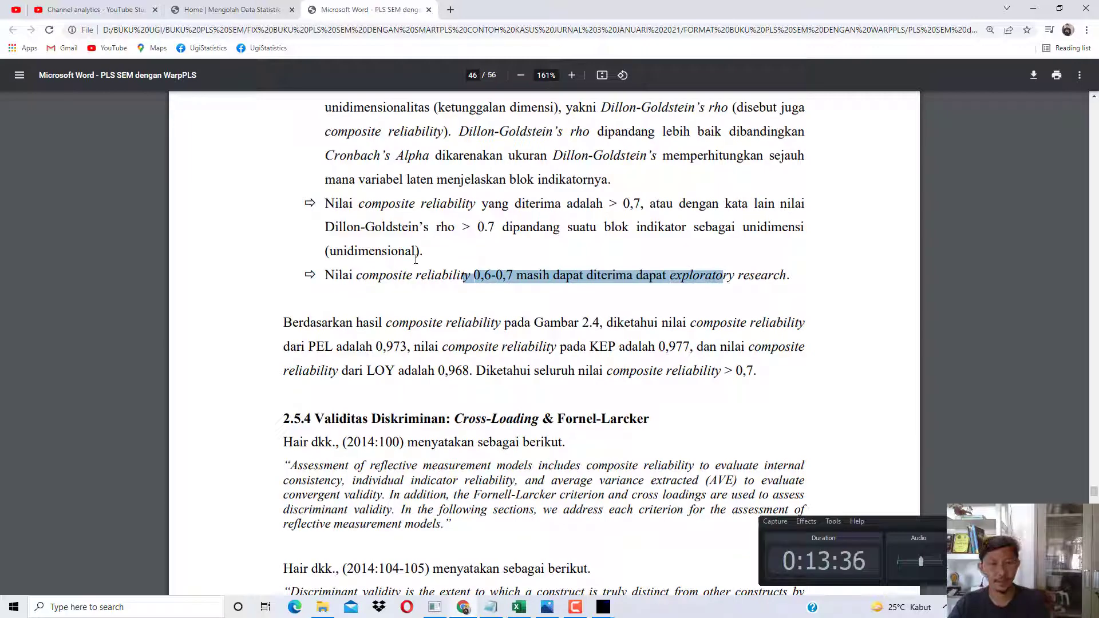
left_click_drag(556, 204, 647, 228)
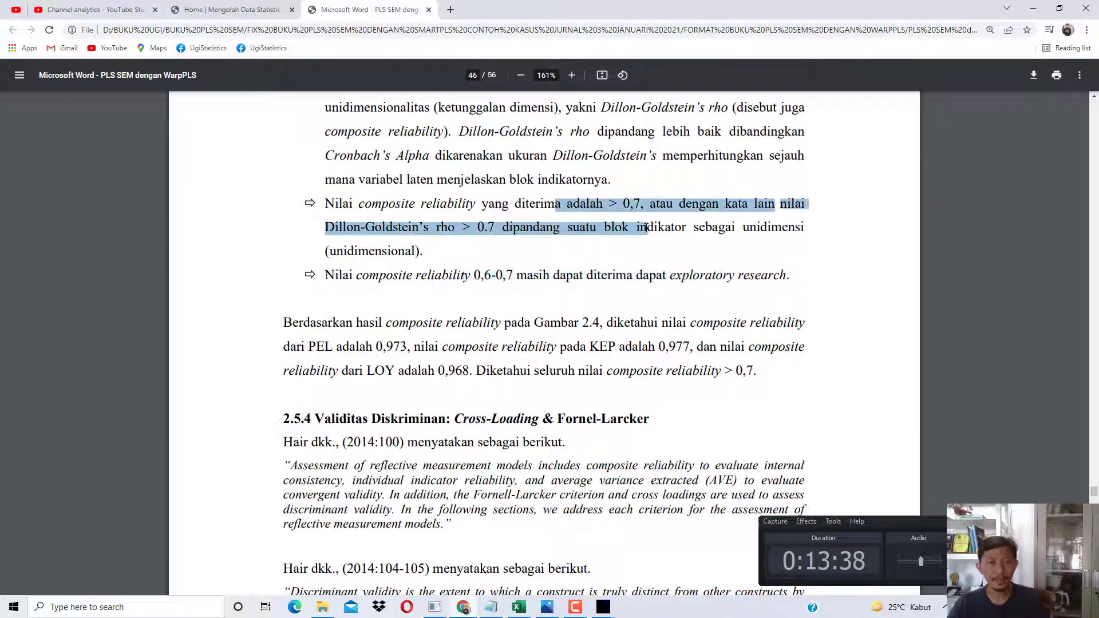
Switch to the WarpPLS latent variable coefficients and check the composite reliability of PEL, KEP and LOY.
mouse_move(611, 610)
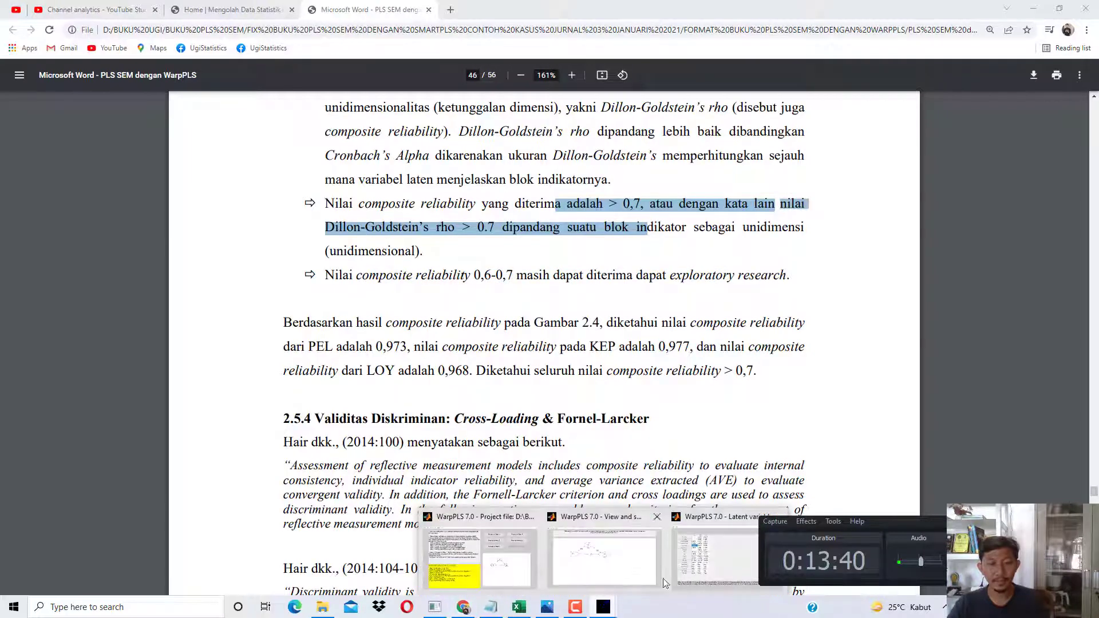
left_click(696, 567)
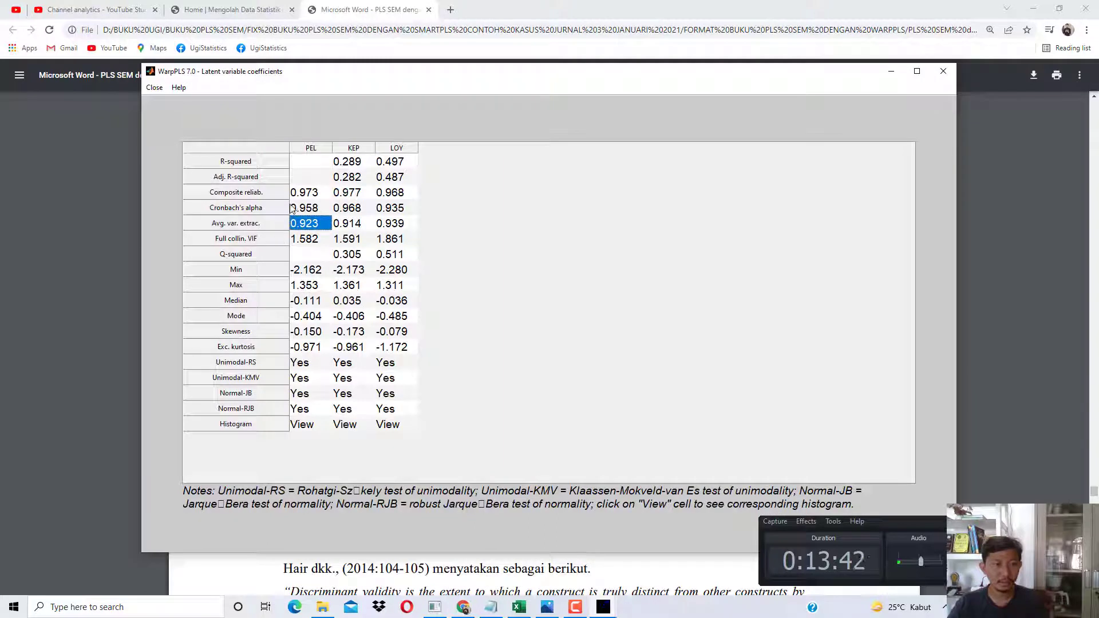
left_click(314, 195)
left_click(361, 193)
left_click(400, 194)
left_click(346, 196)
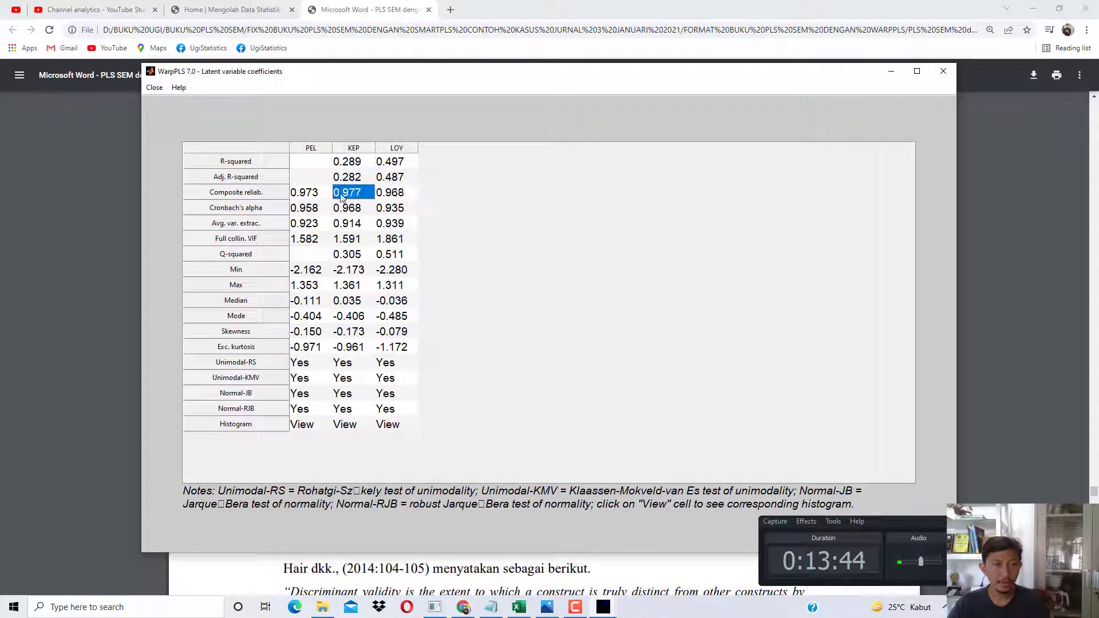
Compare the composite reliability values of PEL, KEP and LOY with the 0,7 criterion in the latent variable coefficients table.
left_click(316, 195)
left_click(352, 196)
left_click(384, 199)
left_click(361, 198)
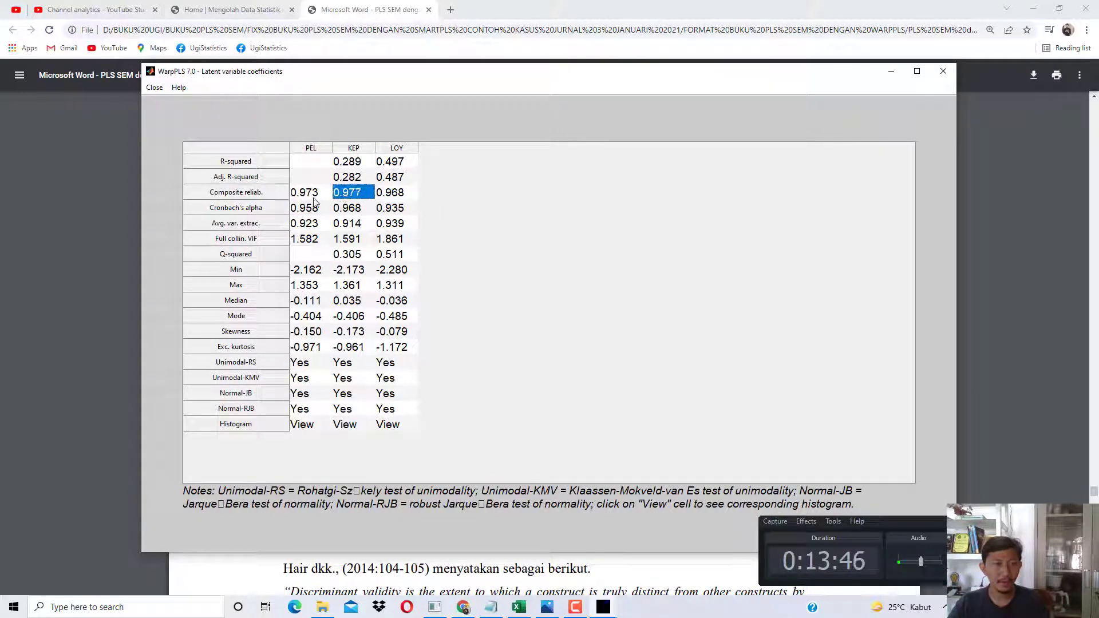
left_click(317, 200)
left_click(356, 199)
left_click(389, 198)
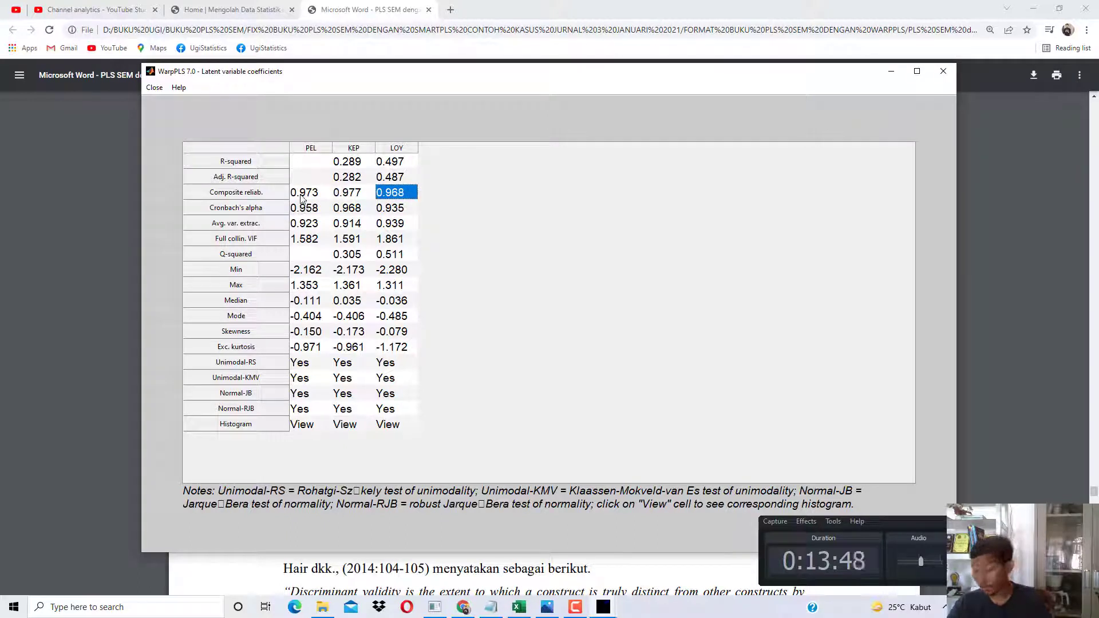
left_click(302, 196)
left_click(351, 198)
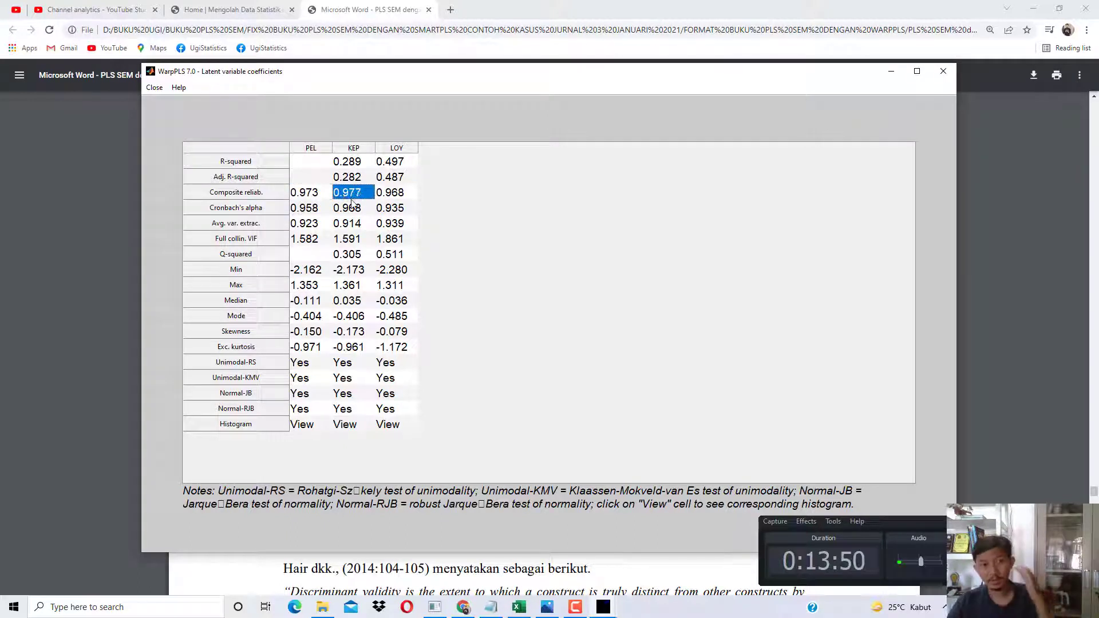
left_click(391, 195)
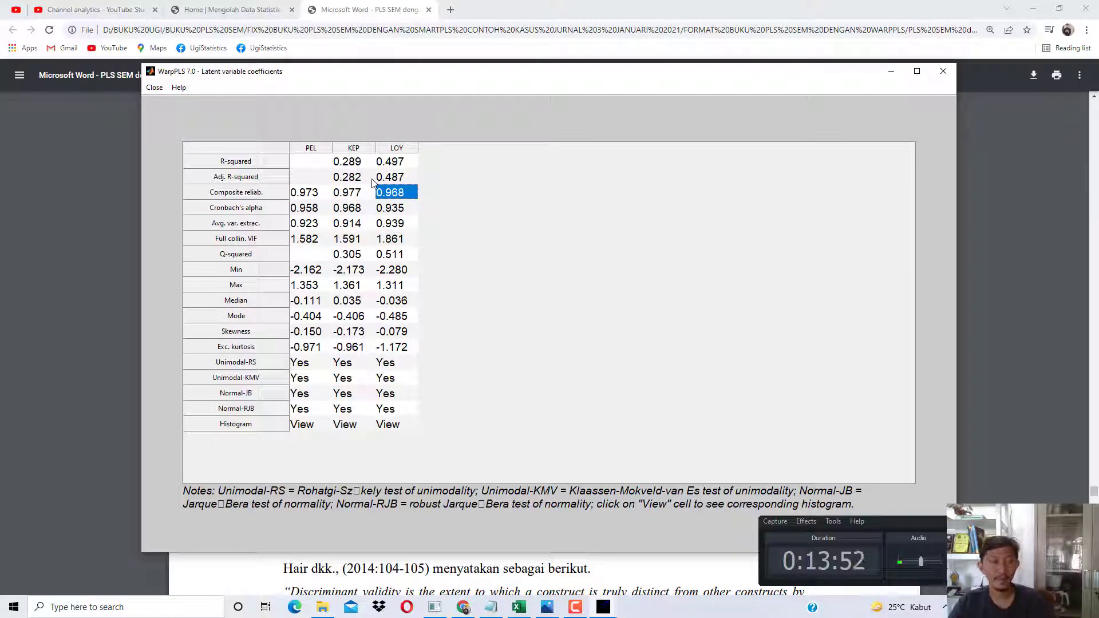
left_click(302, 196)
left_click(352, 196)
left_click(386, 195)
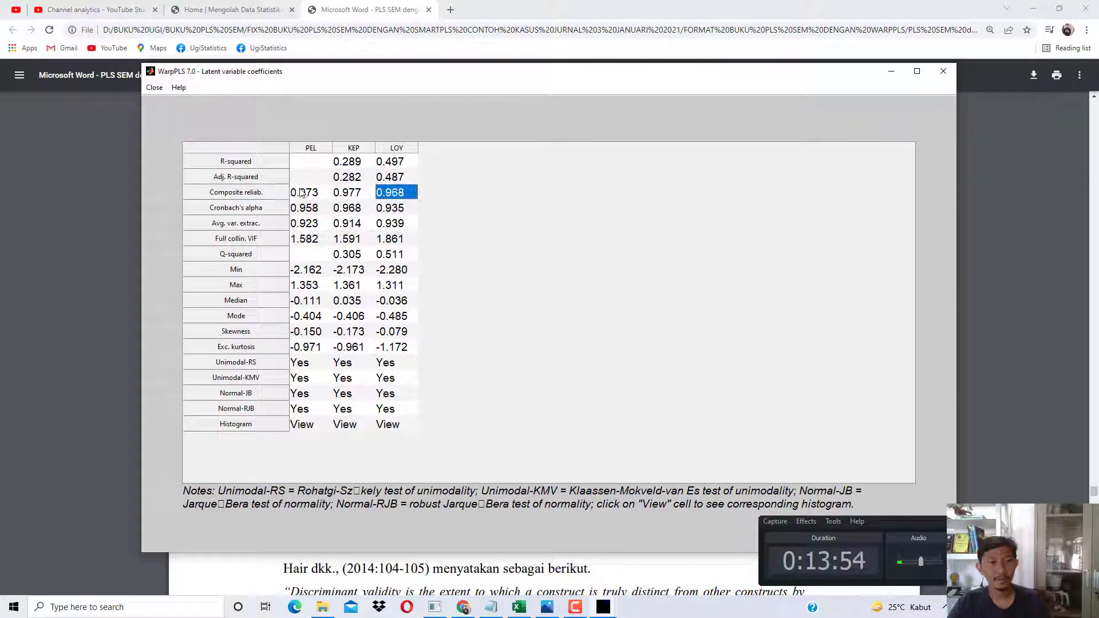
left_click(302, 195)
left_click(341, 197)
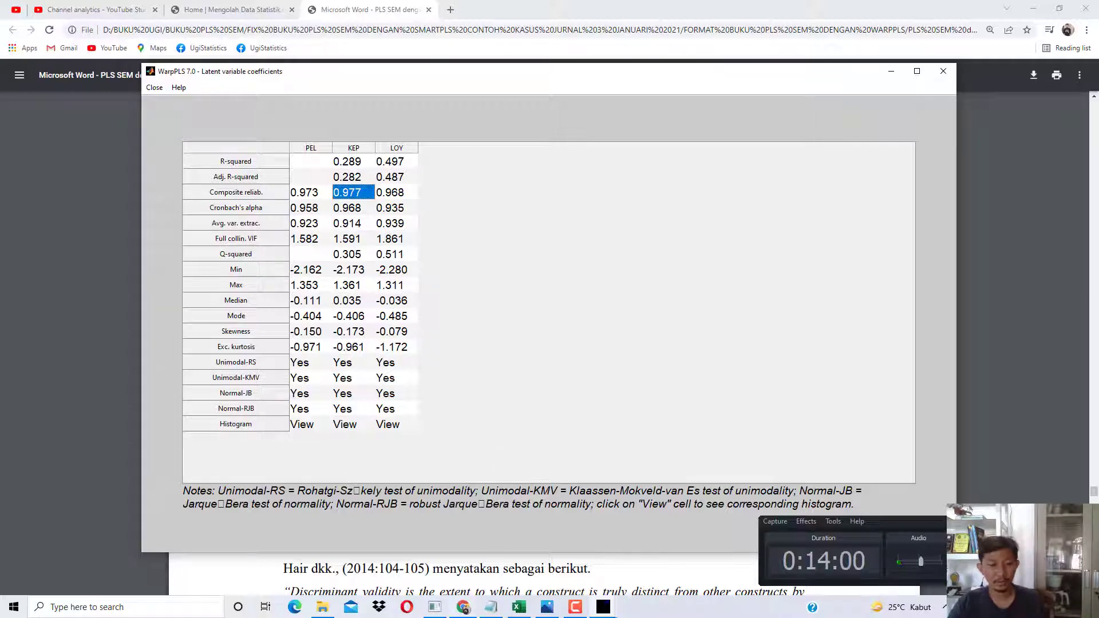
Switch to the Chrome PDF and read section 2.5.4 on Cross-Loading and Fornel-Larcker discriminant validity, highlighting its heading, through the introduction to Gambar 2.5.
left_click(468, 604)
scroll(473, 380, "down", 4)
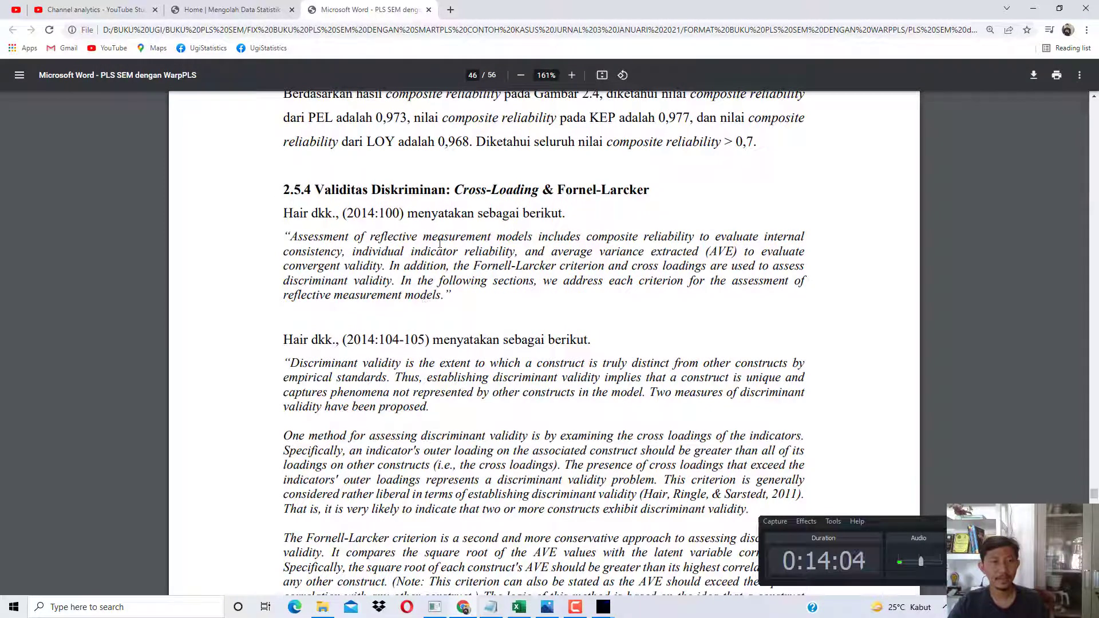
left_click_drag(354, 195, 632, 196)
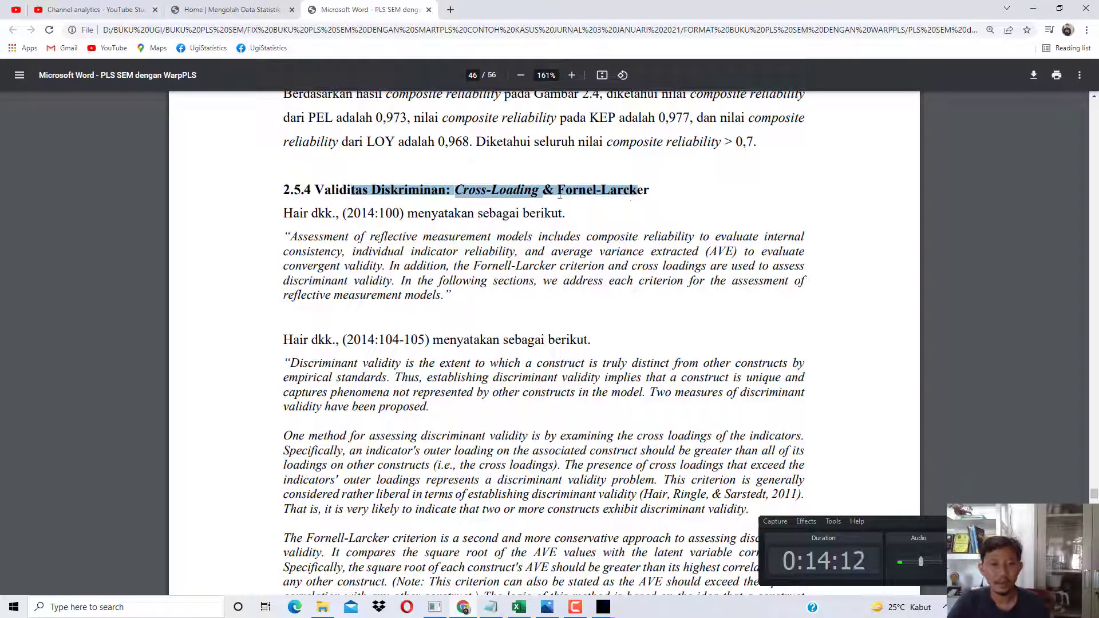
left_click_drag(525, 190, 636, 193)
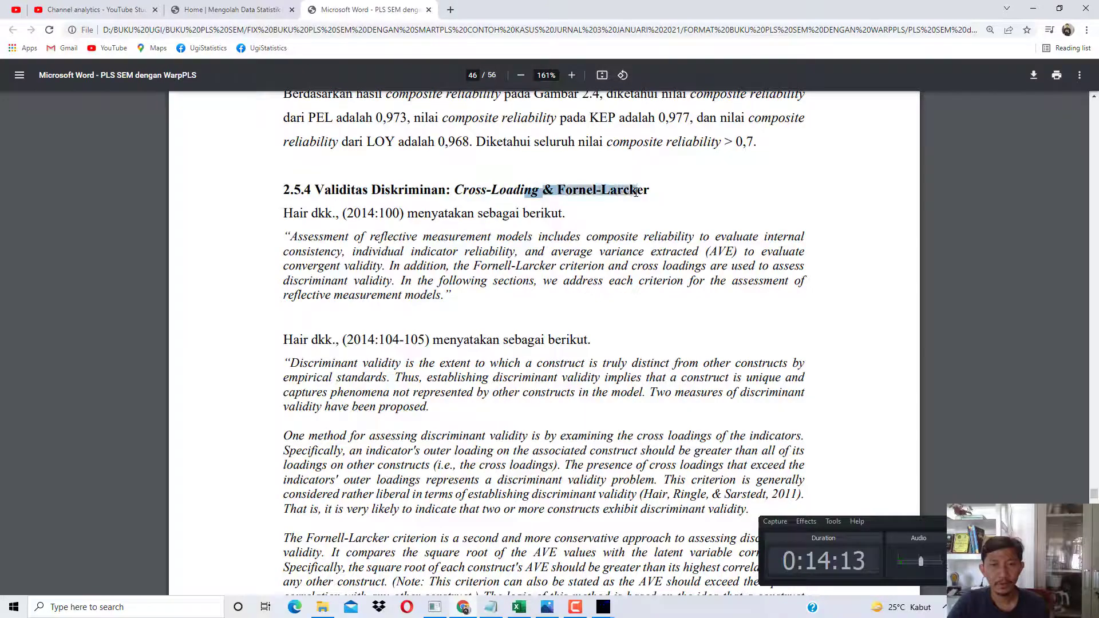
left_click(610, 220)
left_click_drag(566, 192, 654, 192)
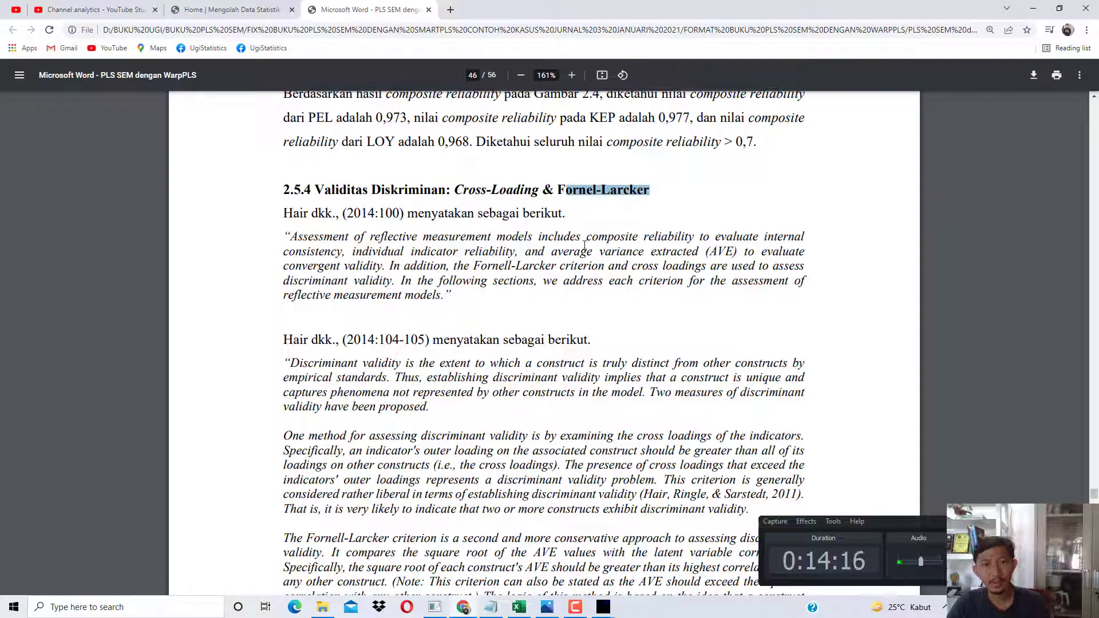
scroll(558, 260, "down", 15)
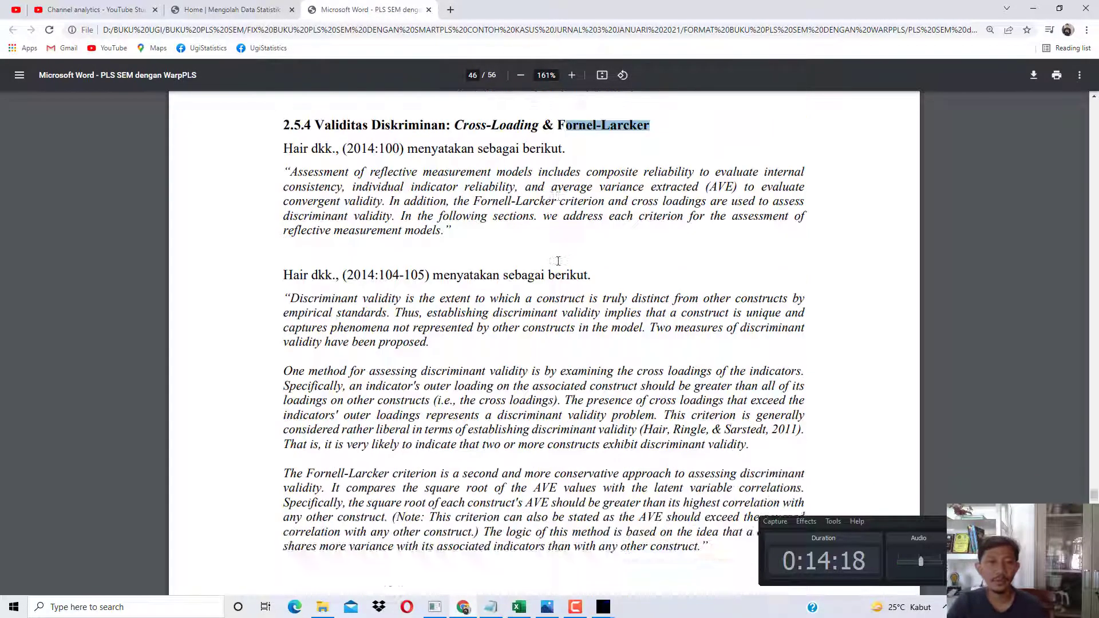
scroll(558, 261, "down", 5)
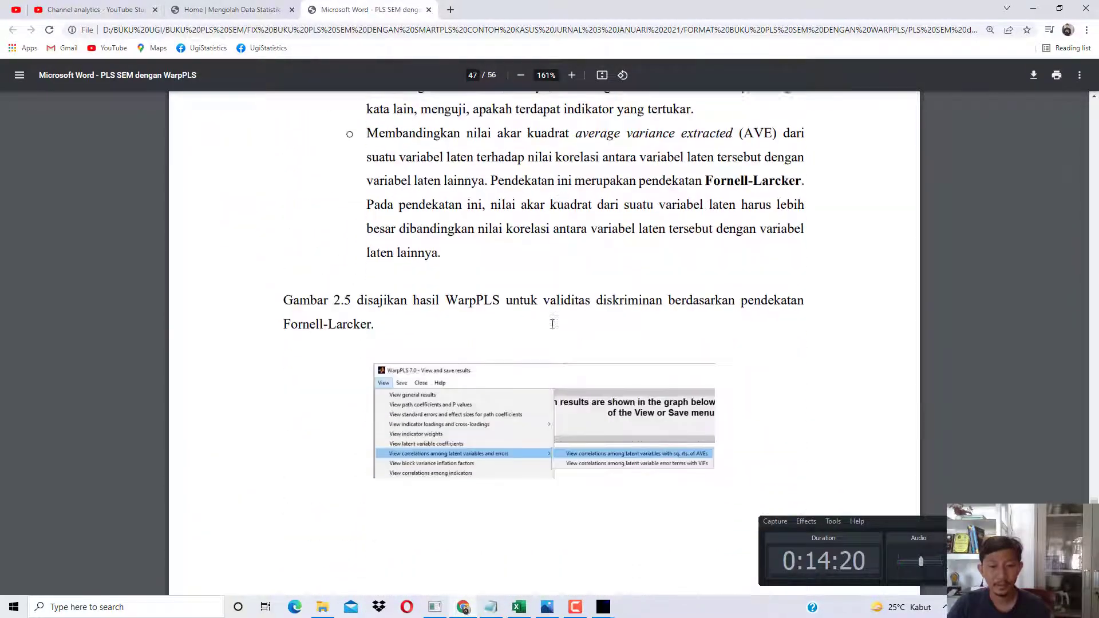
Switch to the WarpPLS results and view the correlations among latent variables with square roots of AVEs, checking the diagonal values.
left_click(604, 607)
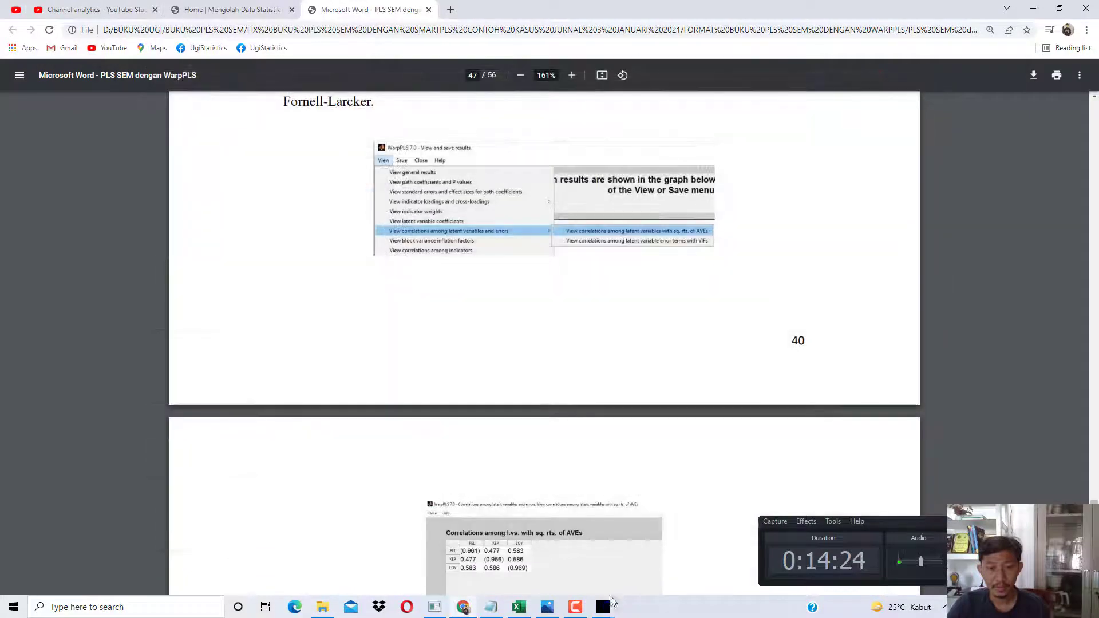
left_click(610, 603)
left_click(644, 558)
left_click(10, 21)
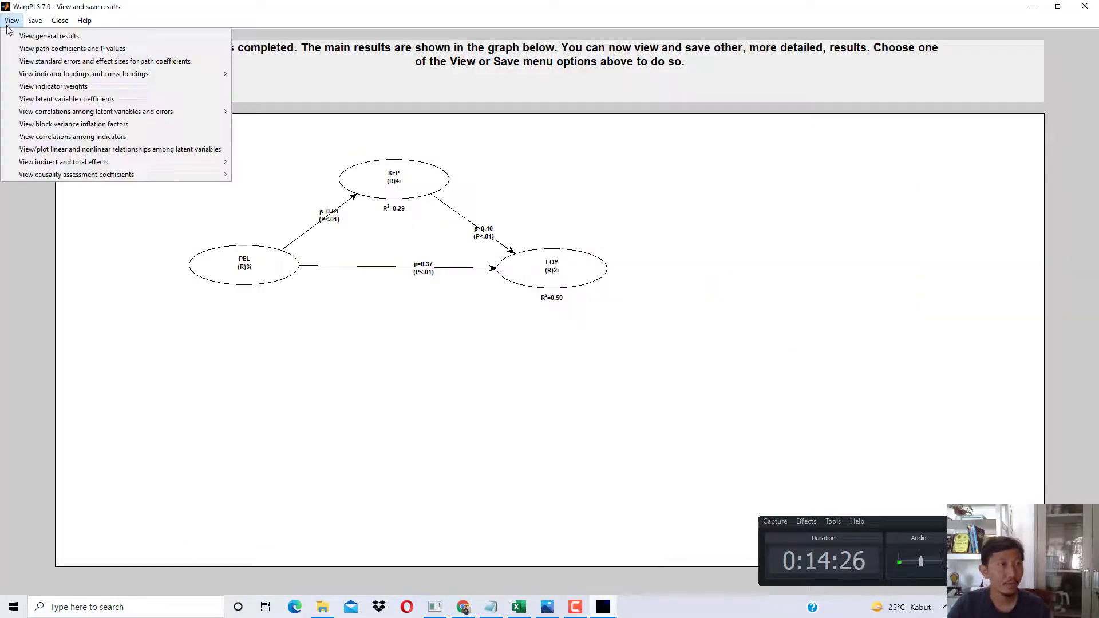
mouse_move(176, 110)
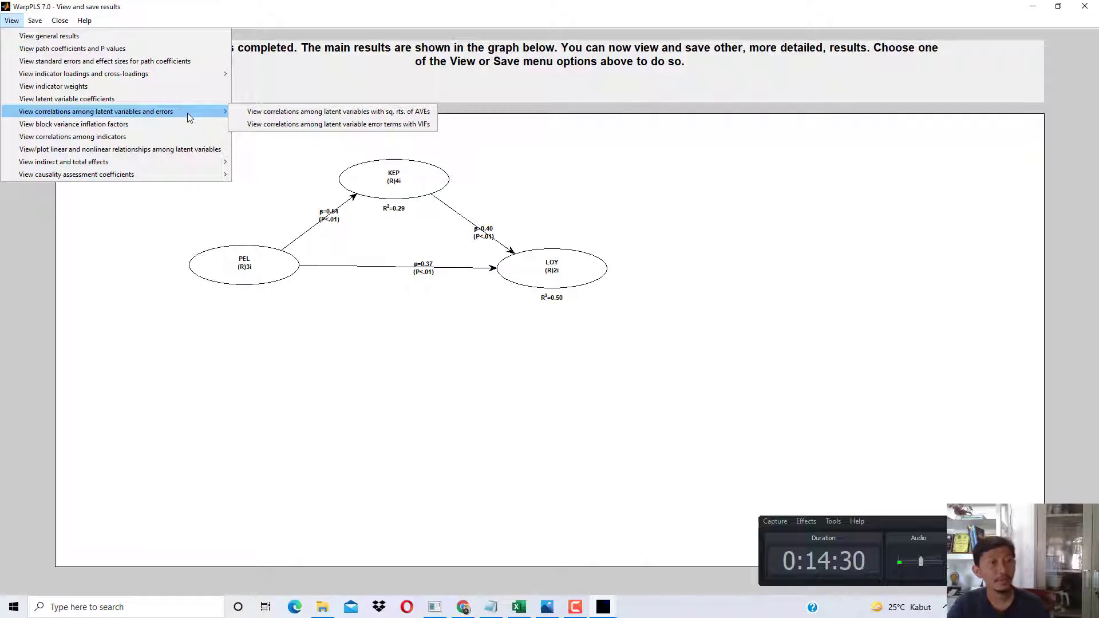
left_click(275, 114)
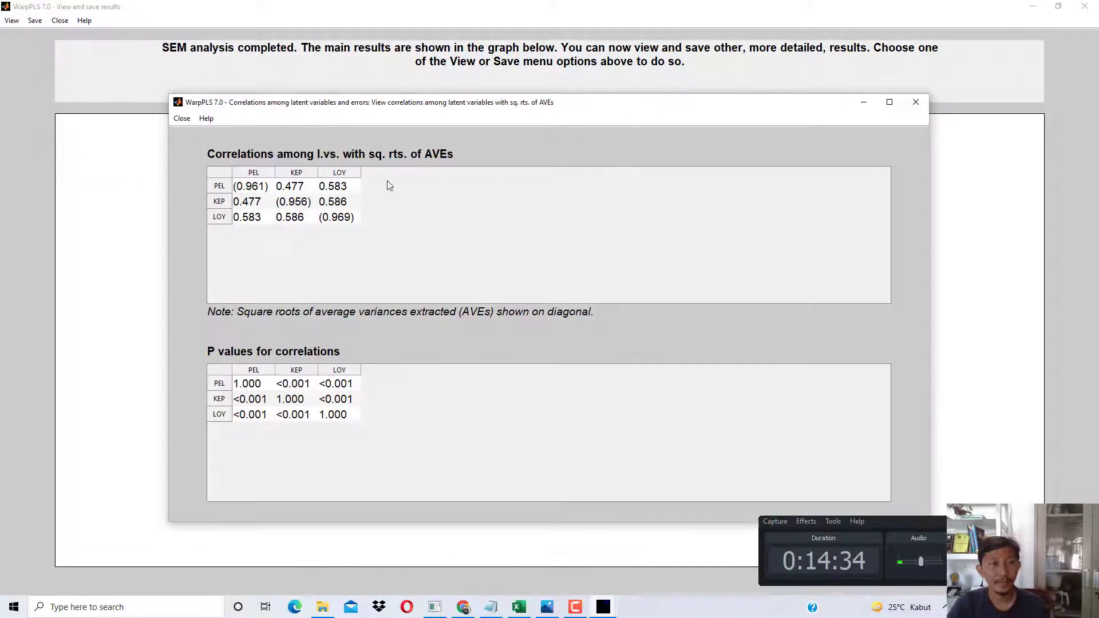
left_click(246, 187)
left_click(296, 198)
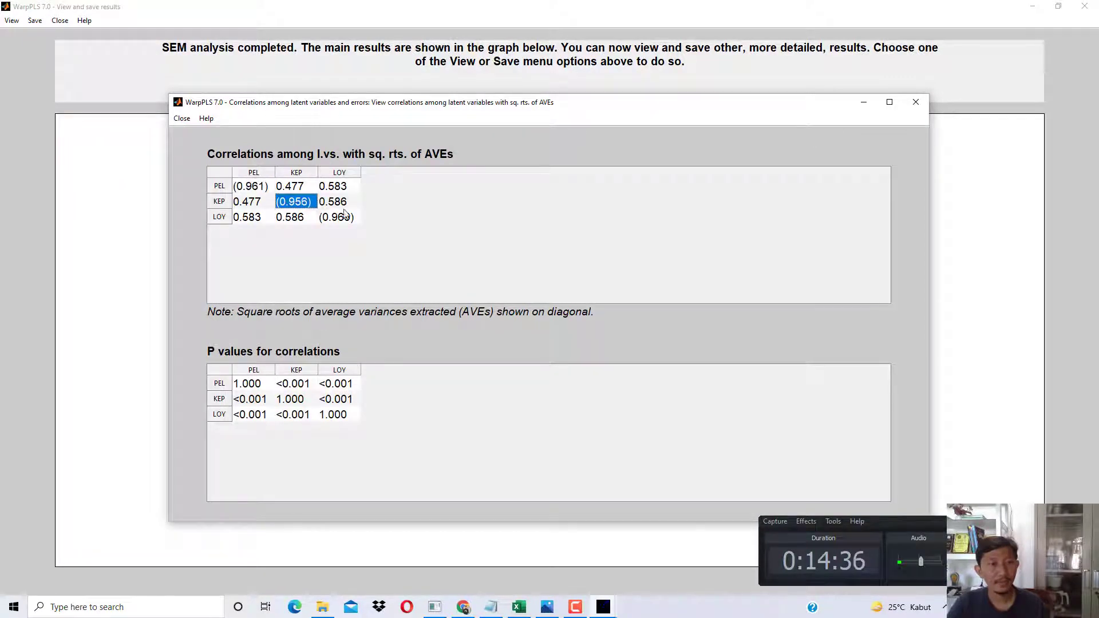
left_click(339, 216)
Switch to the Chrome PDF and read Gambar 2.5 and the Fornell-Larcker interpretation below it.
left_click(463, 608)
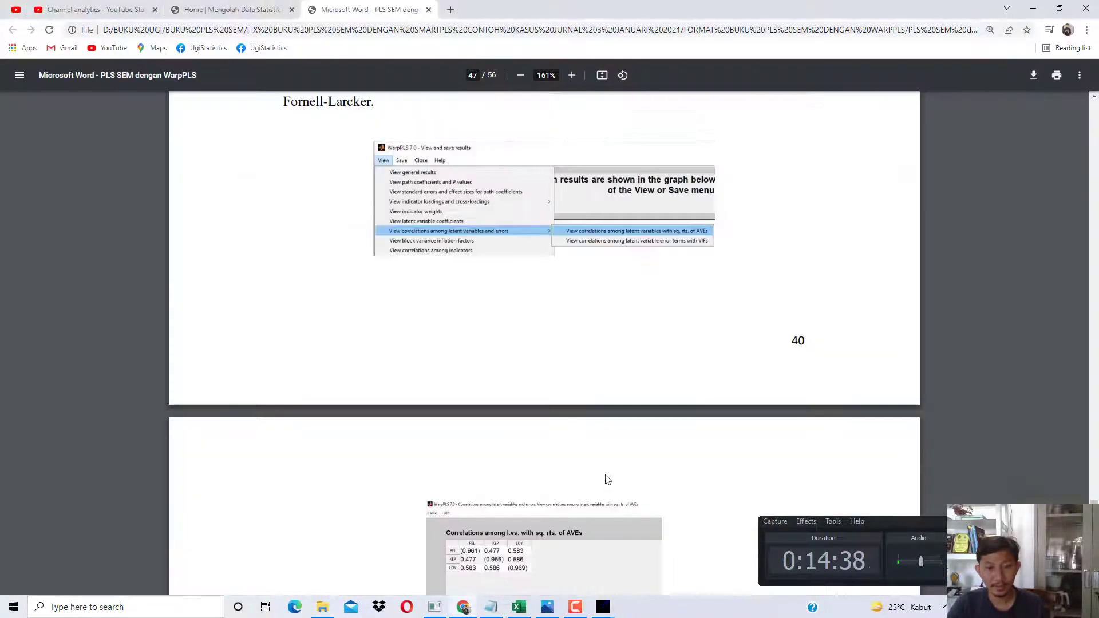
scroll(598, 469, "down", 5)
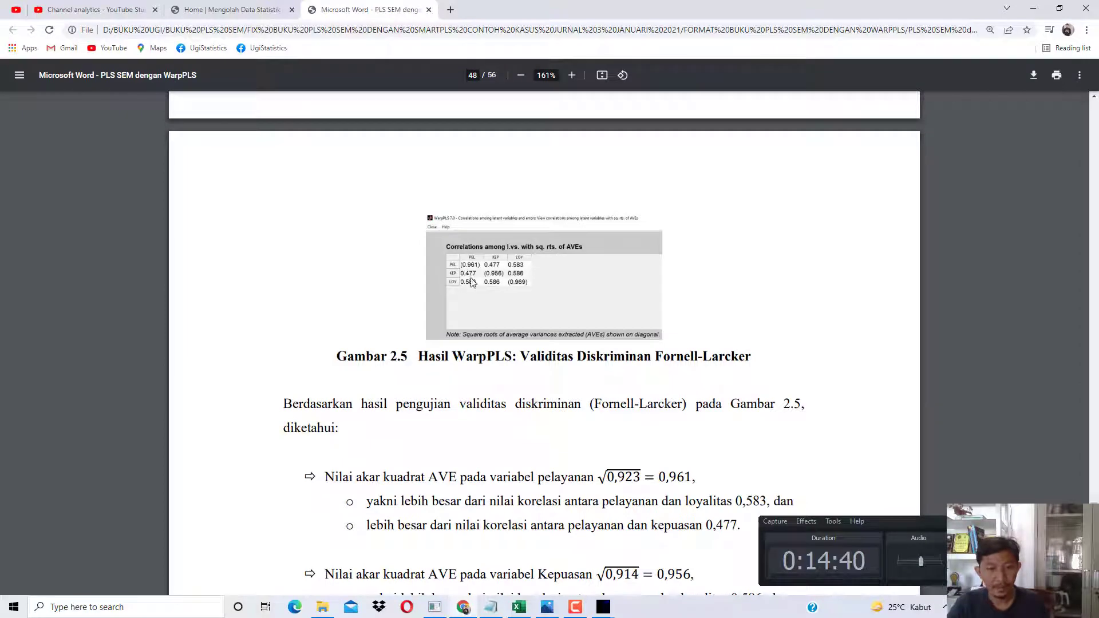
scroll(401, 355, "down", 3)
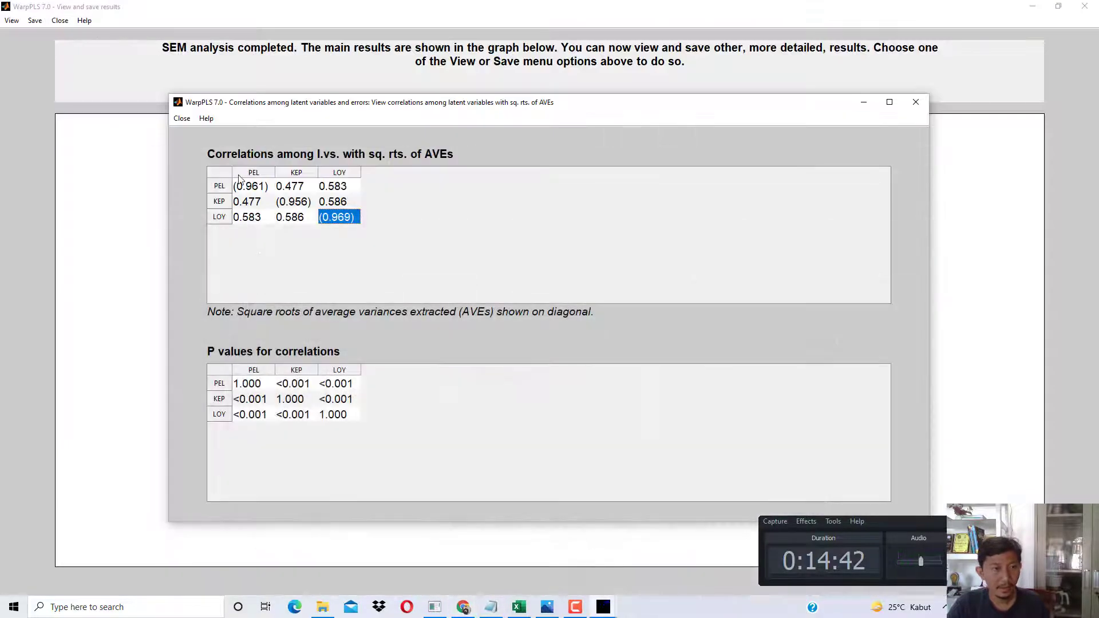
Switch back to the WarpPLS correlations table and examine the square roots of AVE for PEL, KEP and LOY on the diagonal.
left_click(246, 188)
left_click(300, 203)
left_click(328, 214)
left_click(271, 194)
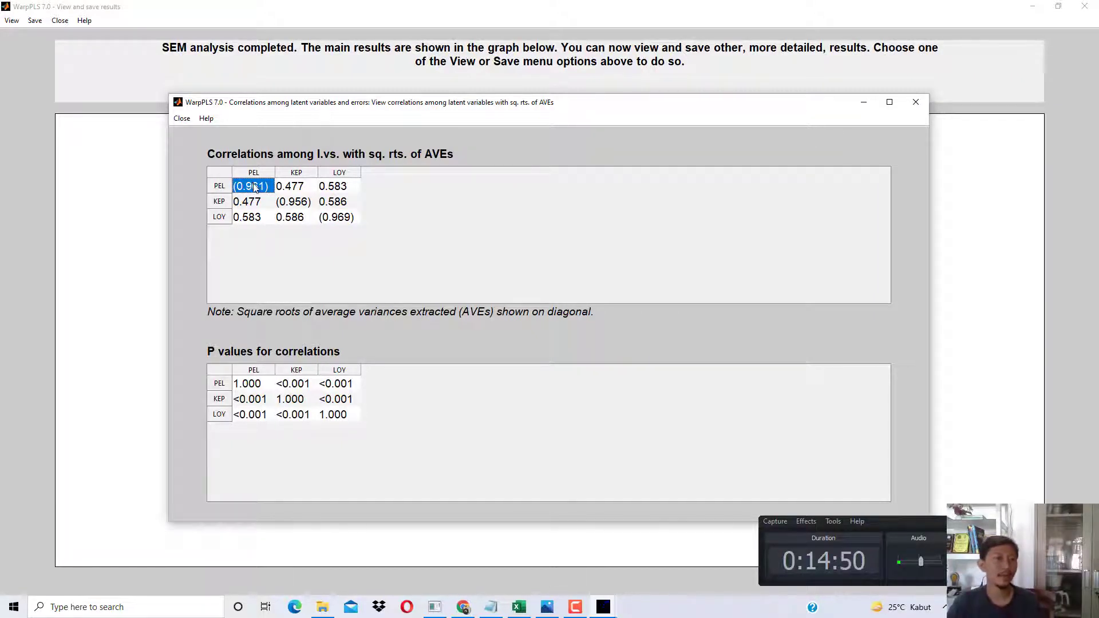
left_click(304, 203)
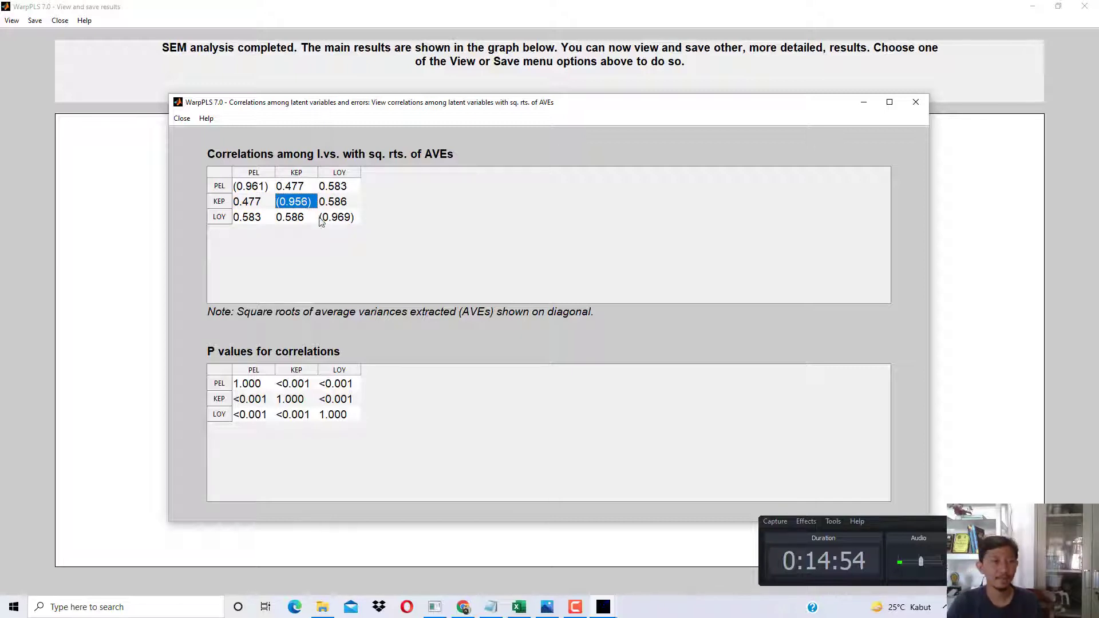
left_click(343, 222)
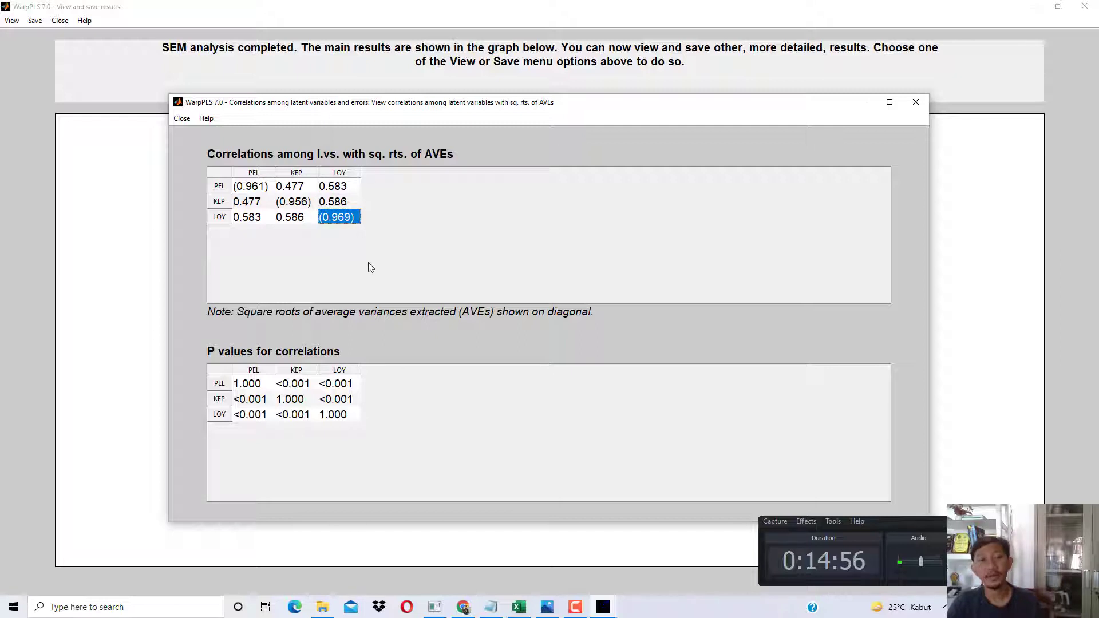
left_click(238, 187)
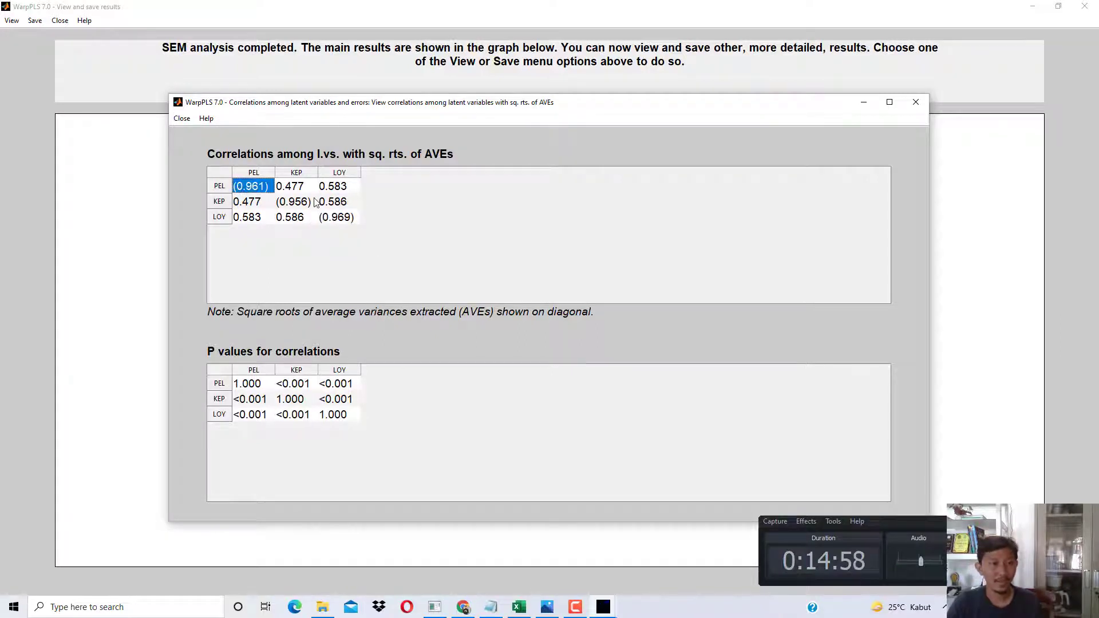
left_click(314, 203)
left_click(254, 189)
left_click(293, 205)
left_click(342, 223)
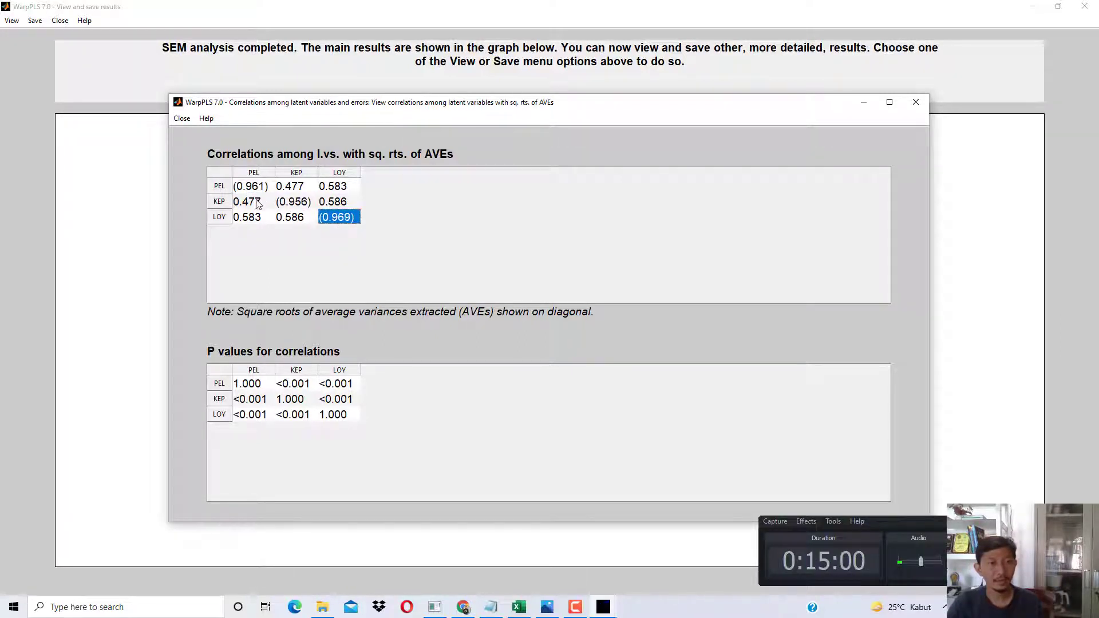
Examine the off-diagonal correlations between PEL, KEP and LOY in the correlations table.
left_click(258, 205)
left_click(294, 188)
left_click(337, 188)
left_click(337, 202)
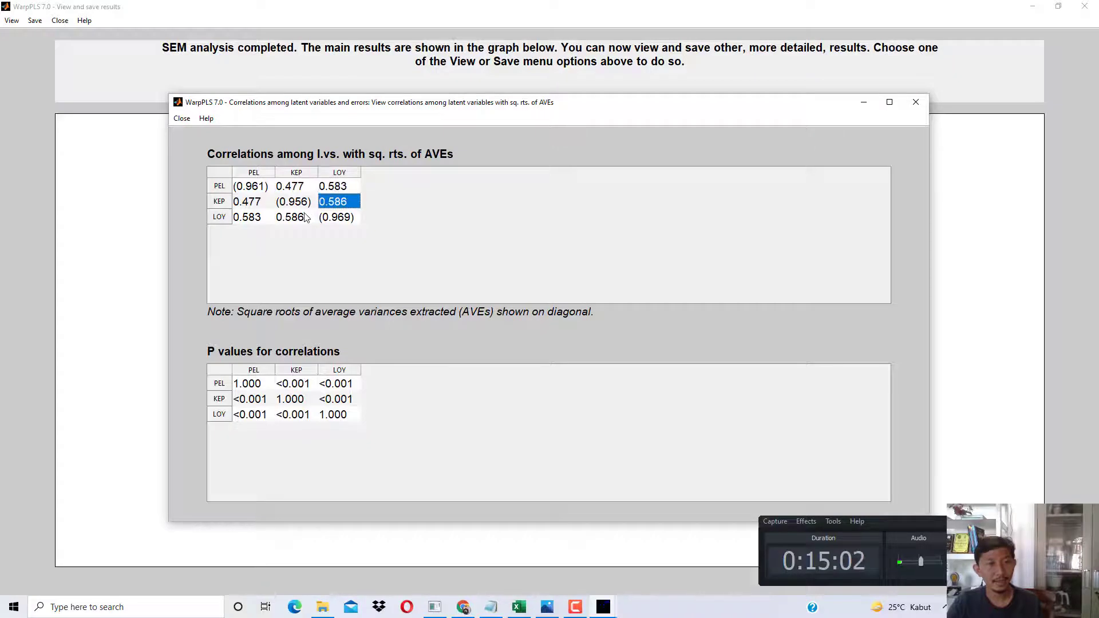
left_click(293, 218)
left_click(250, 219)
left_click(249, 202)
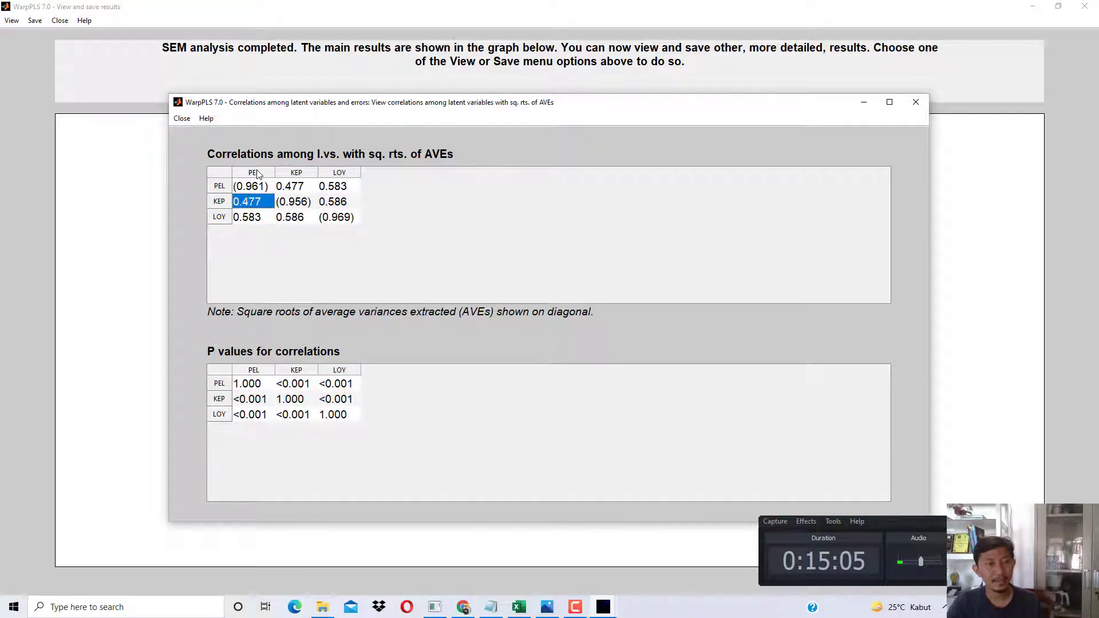
left_click(250, 217)
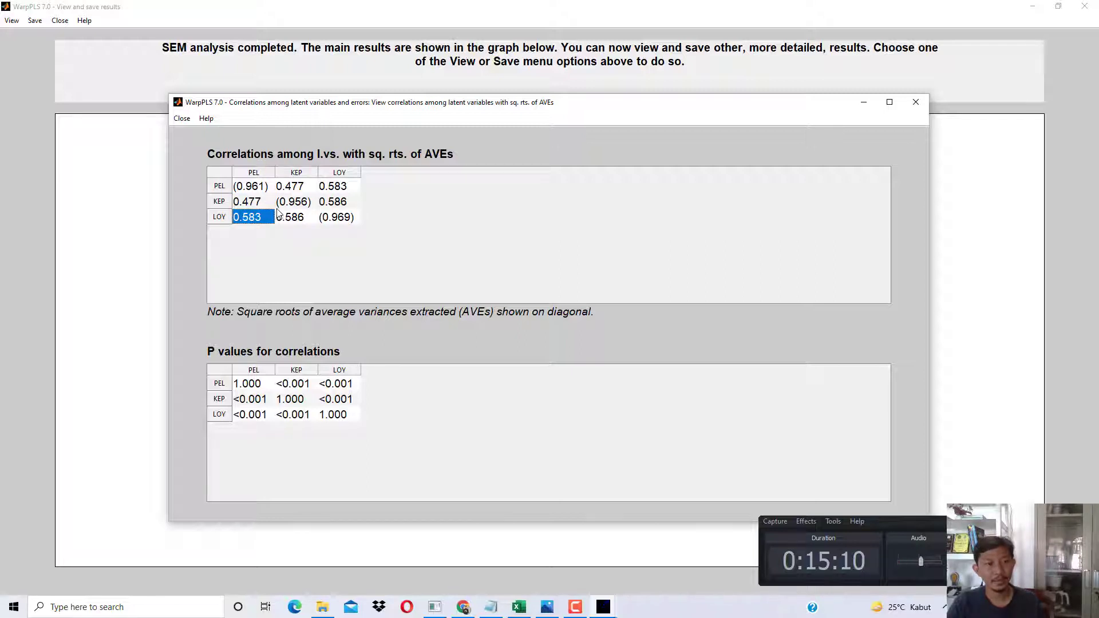
left_click(291, 187)
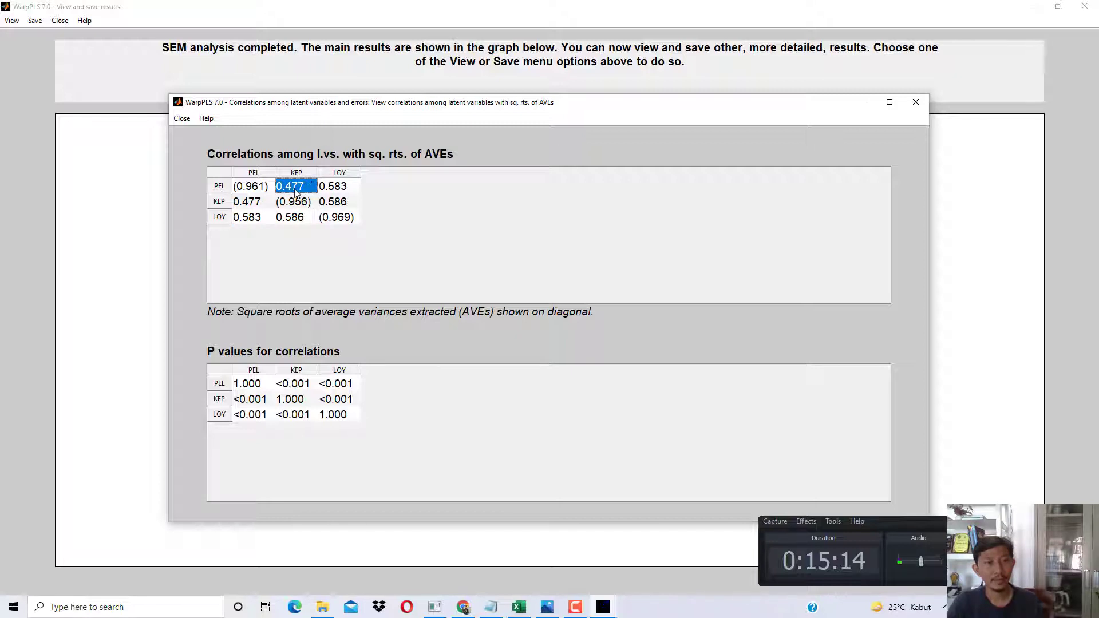
left_click(331, 192)
Compare the diagonal square roots of AVE of PEL, KEP and LOY with their correlations to the other latent variables, following the Fornell-Larcker criterion.
left_click(247, 190)
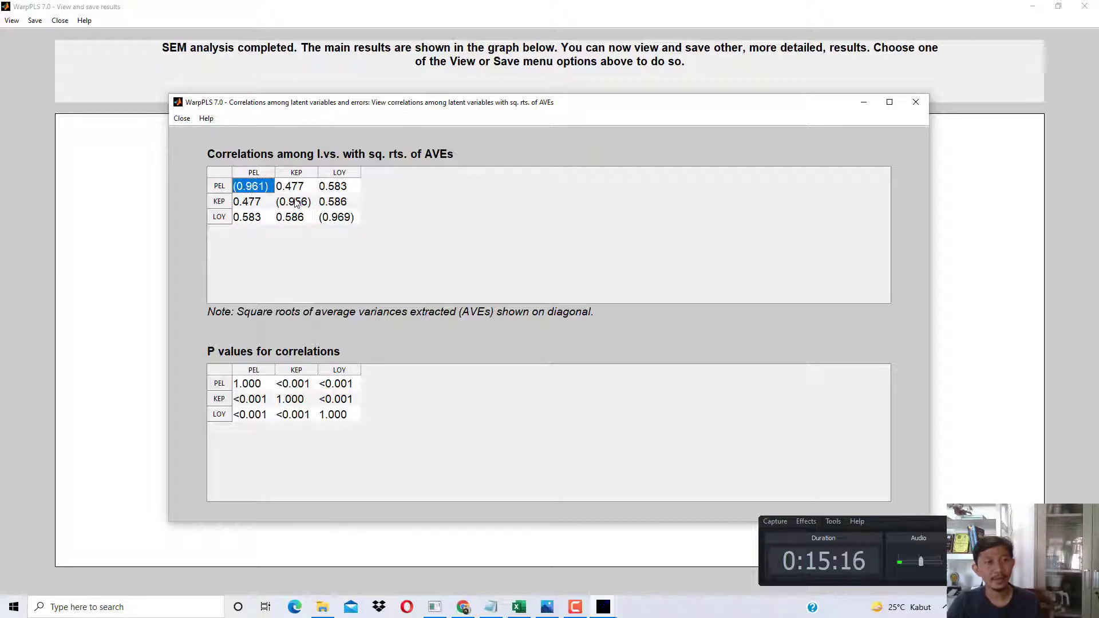
left_click(298, 205)
left_click(341, 215)
left_click(299, 202)
left_click(266, 188)
left_click(289, 203)
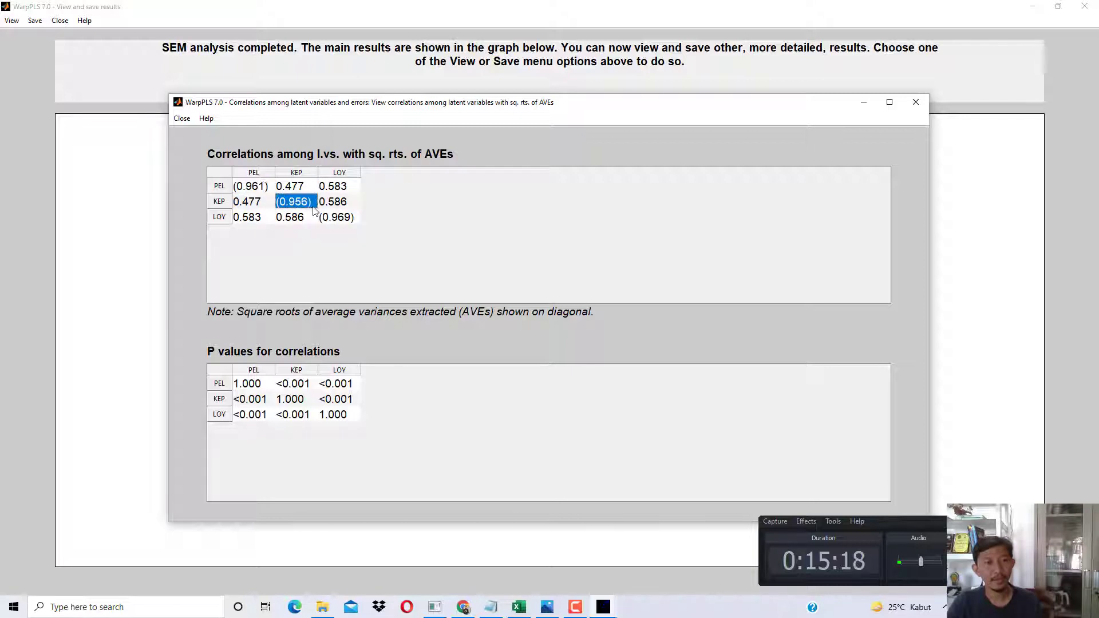
left_click(335, 217)
left_click(269, 190)
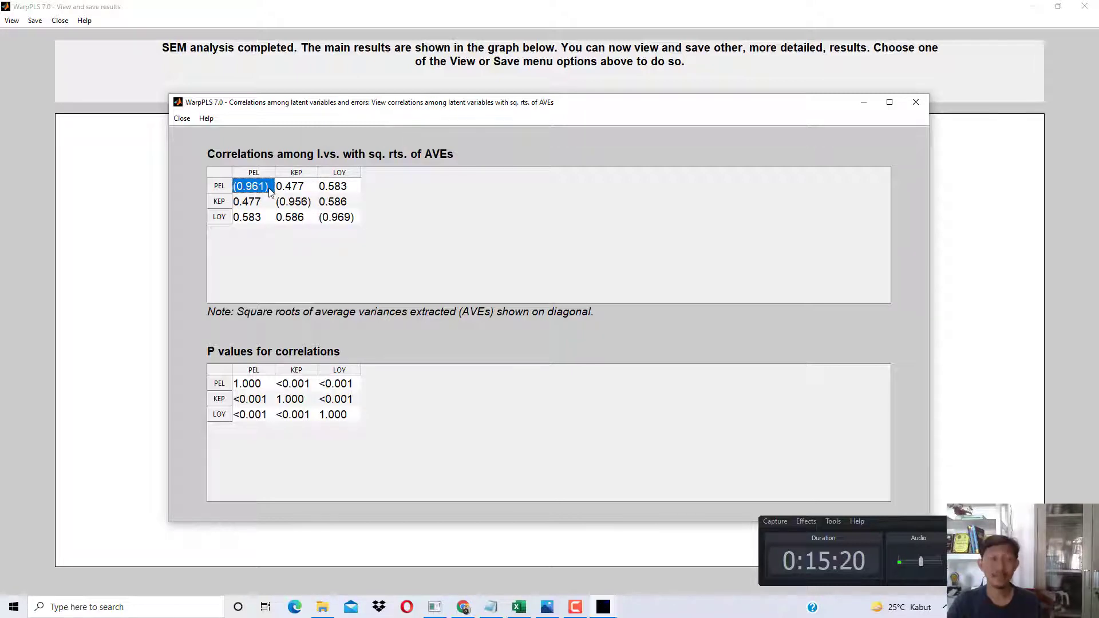
left_click(294, 189)
left_click(332, 189)
left_click(331, 203)
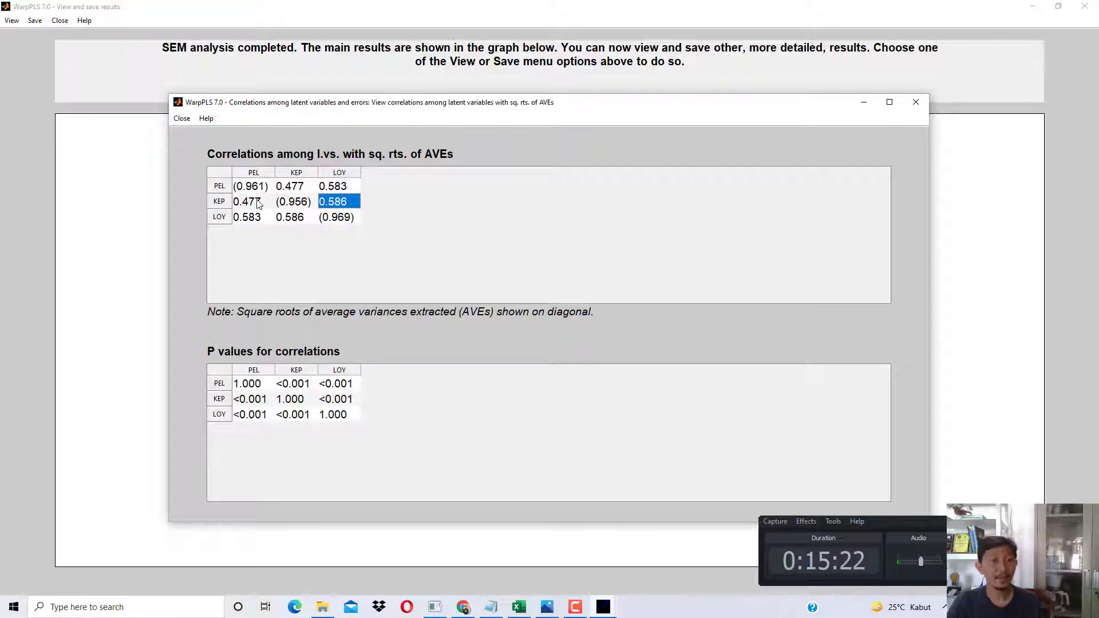
left_click(263, 200)
left_click(264, 216)
left_click(289, 187)
left_click(257, 187)
left_click(292, 202)
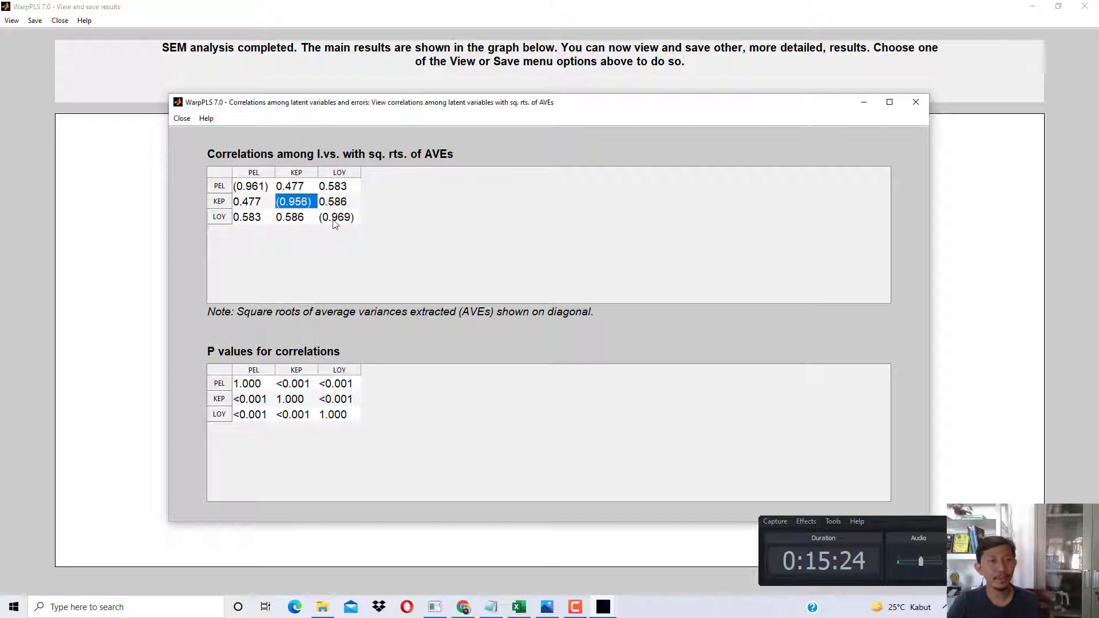
left_click(336, 217)
left_click(278, 198)
left_click(256, 186)
left_click(292, 189)
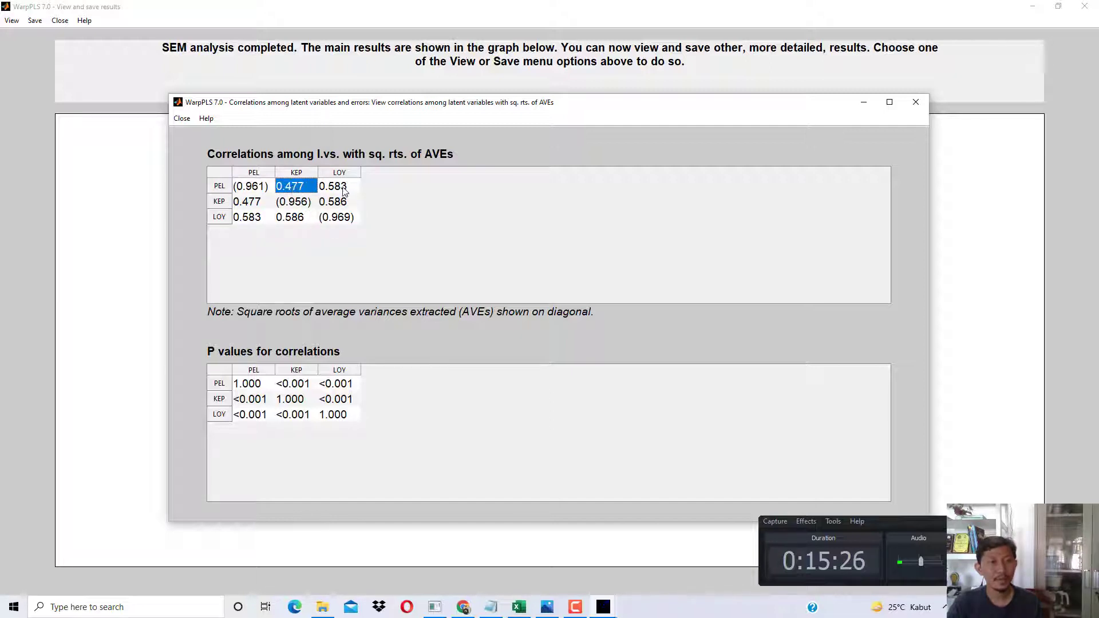
Recheck the correlations of PEL, KEP and LOY with one another, and close the correlations table.
left_click(332, 187)
left_click(332, 202)
left_click(255, 202)
left_click(266, 218)
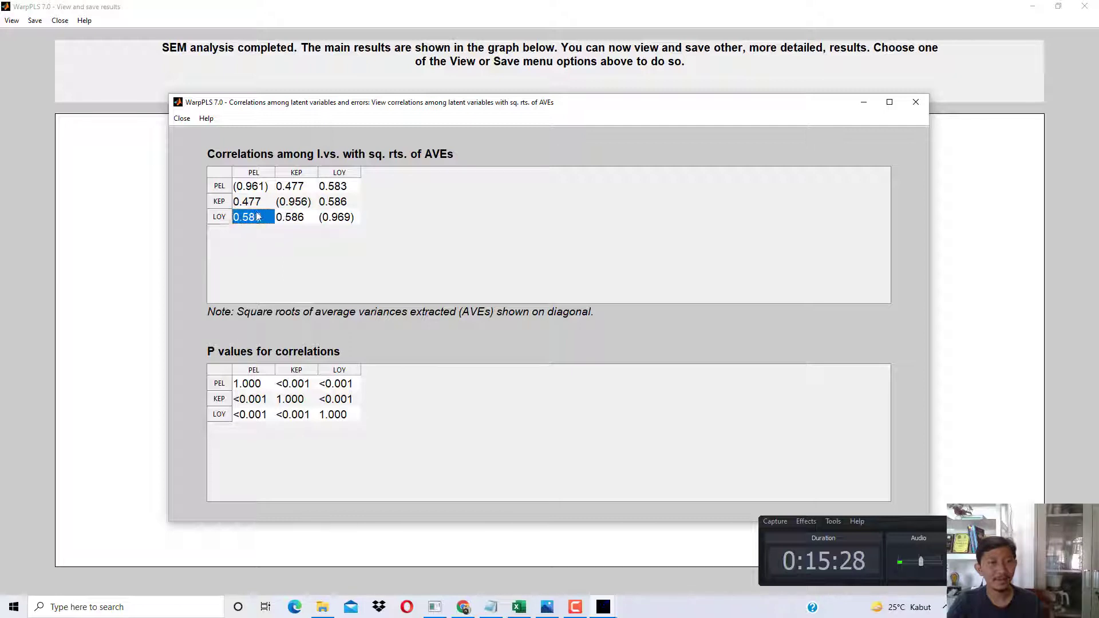
left_click(261, 201)
left_click(290, 218)
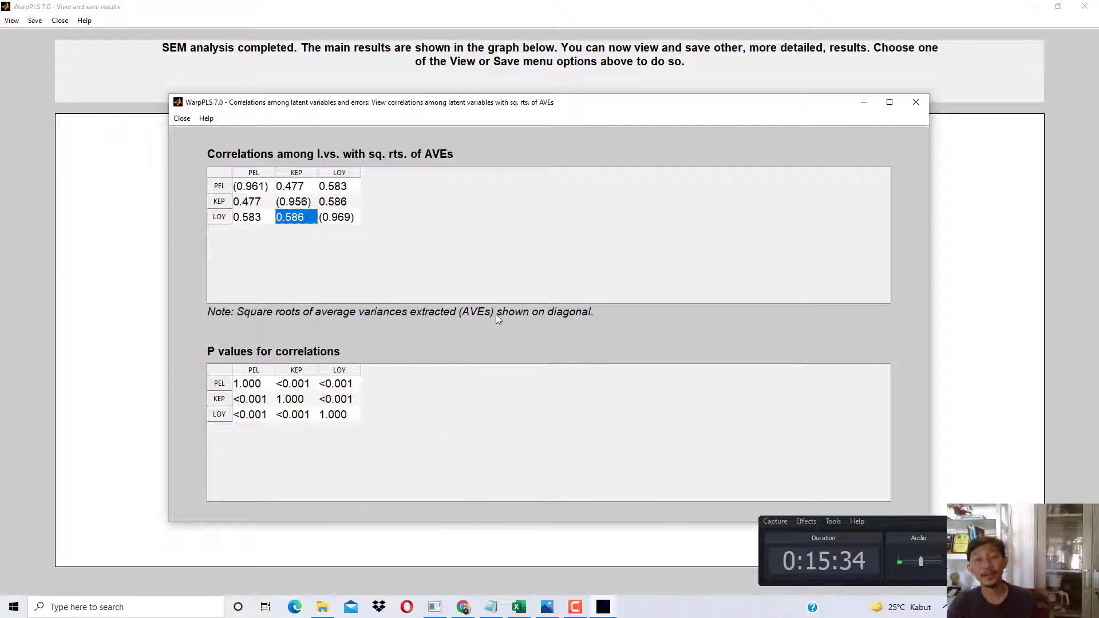
left_click(916, 102)
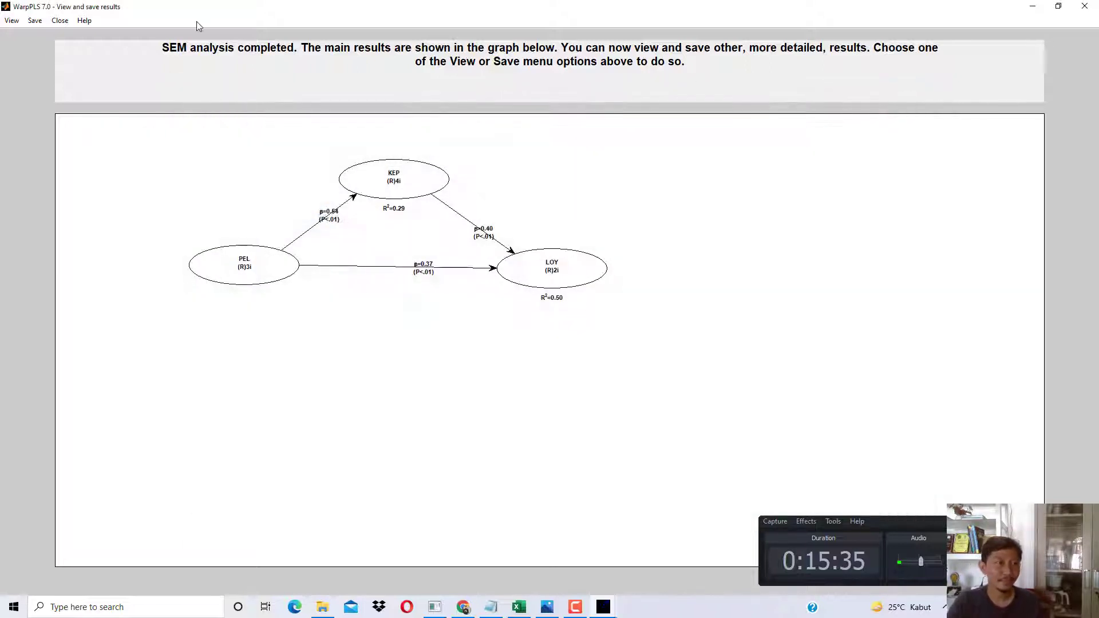
Open the structure loadings and cross-loadings and examine the loadings of PEL1, PEL2 and PEL3 on PEL.
left_click(20, 21)
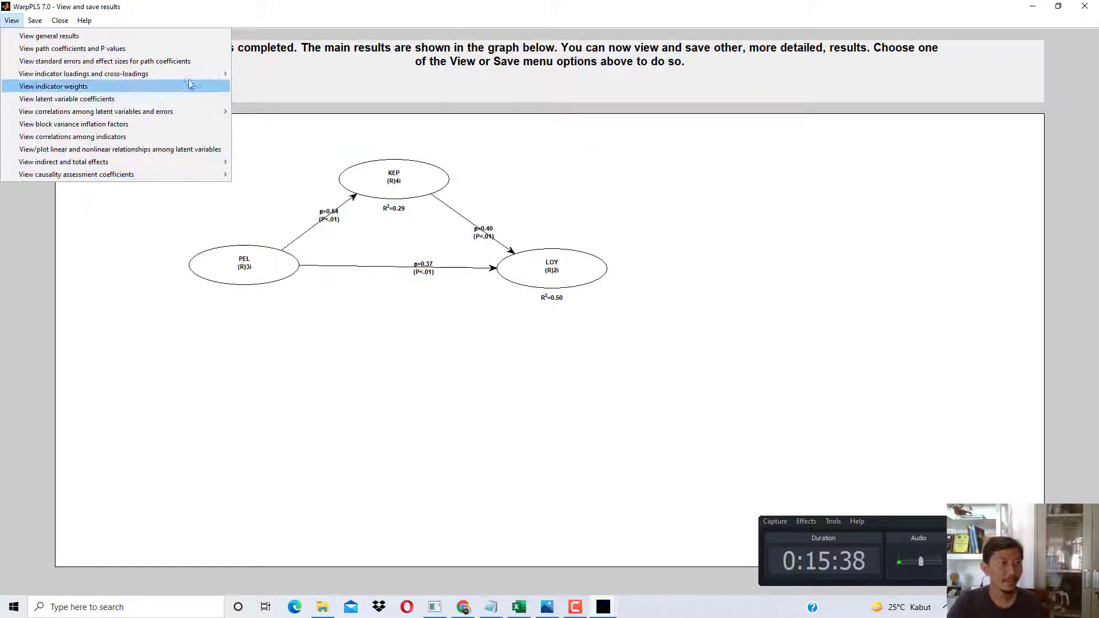
mouse_move(206, 73)
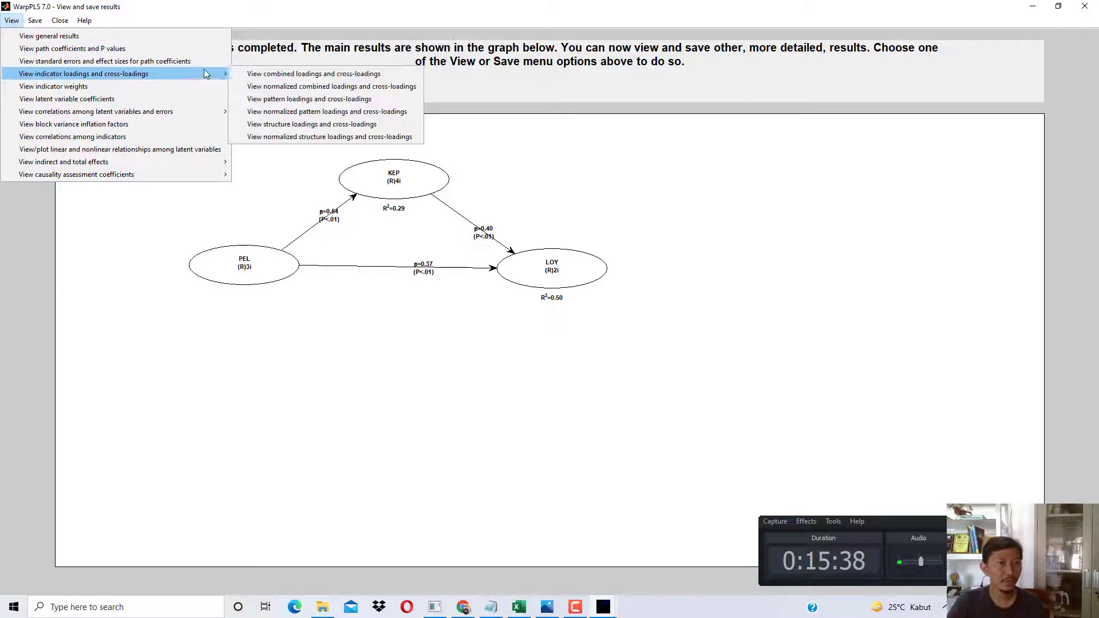
left_click(310, 124)
left_click(256, 187)
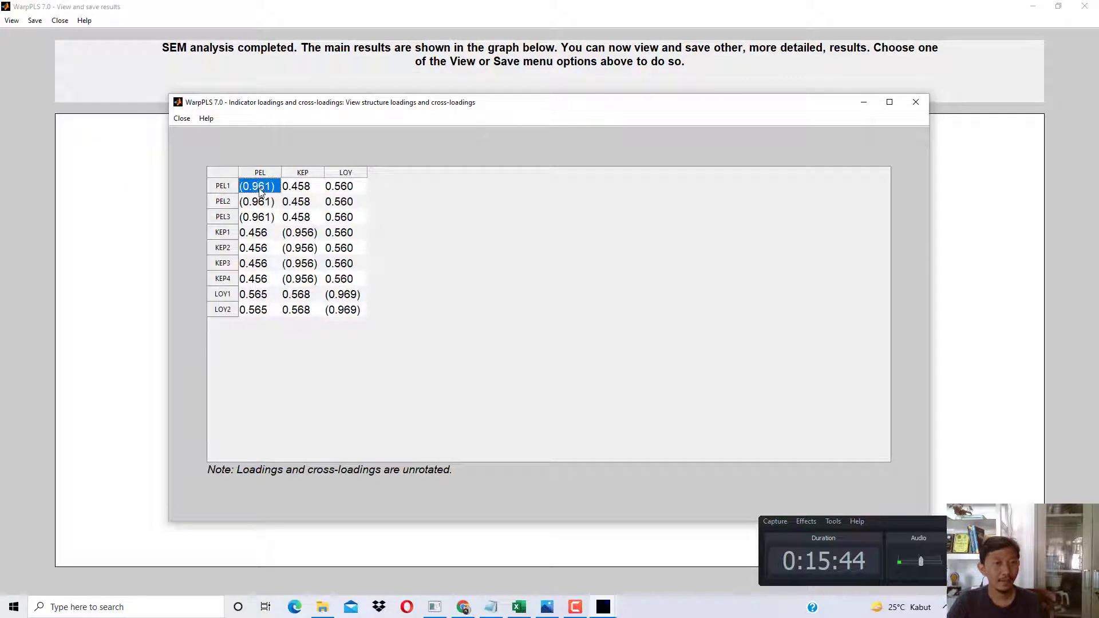
left_click(259, 204)
left_click(258, 219)
left_click(258, 188)
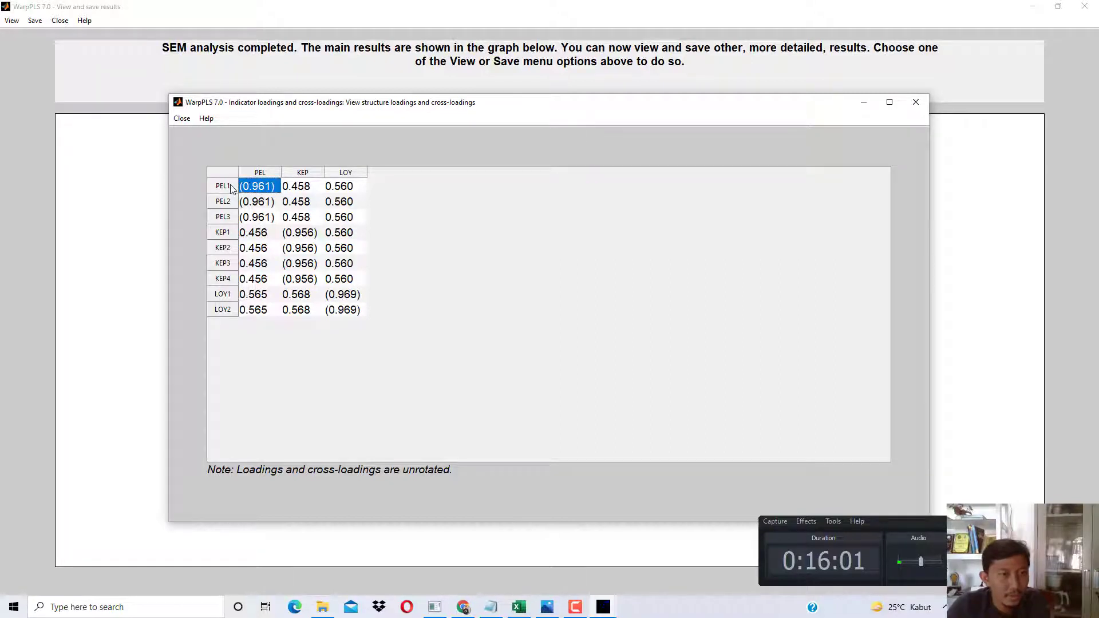
Compare PEL1's loading on PEL with its cross-loadings on KEP and LOY.
left_click(302, 187)
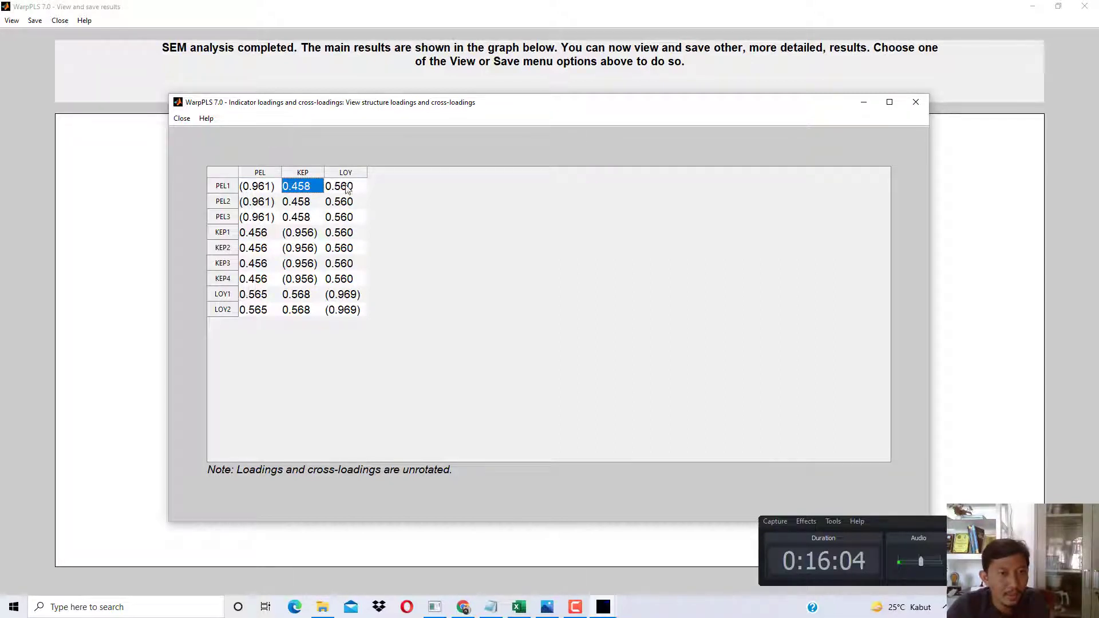
left_click(346, 185)
left_click(307, 187)
left_click(341, 187)
left_click(267, 186)
left_click(299, 188)
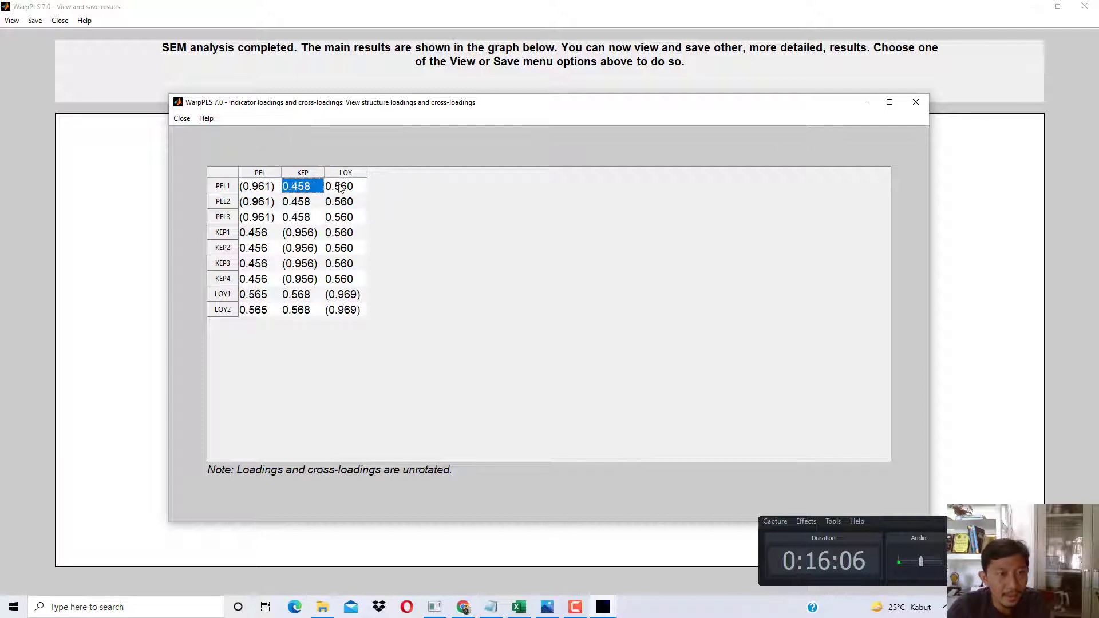
left_click(342, 187)
left_click(301, 187)
left_click(260, 187)
left_click(298, 188)
left_click(337, 187)
left_click(299, 188)
left_click(261, 188)
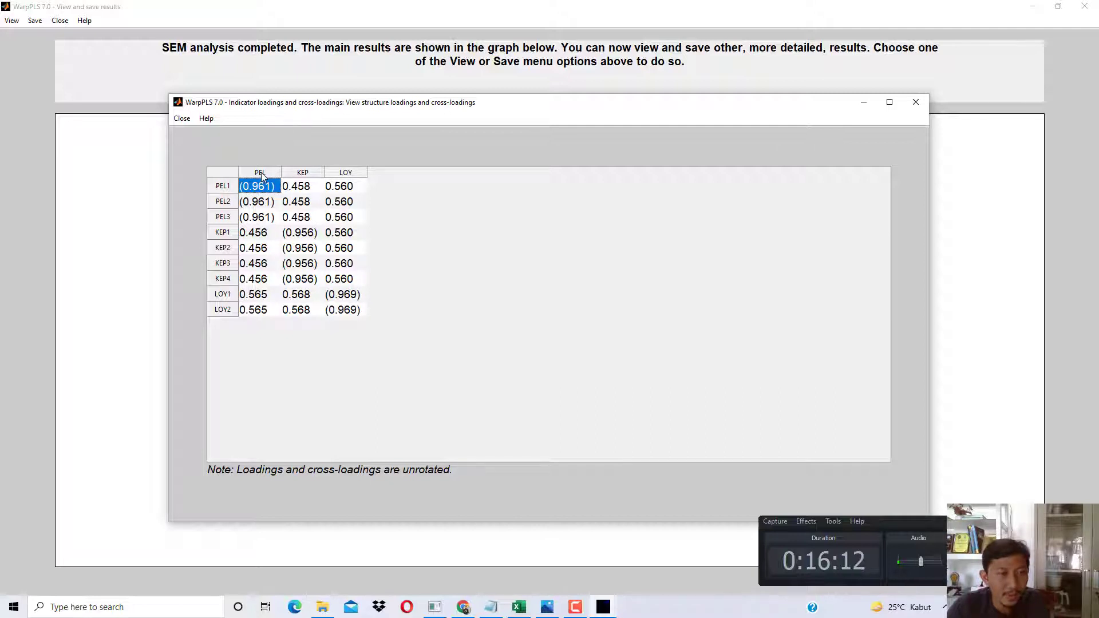
Compare the PEL loadings of PEL2 and PEL3 with their cross-loadings on KEP and LOY.
left_click(257, 203)
left_click(296, 204)
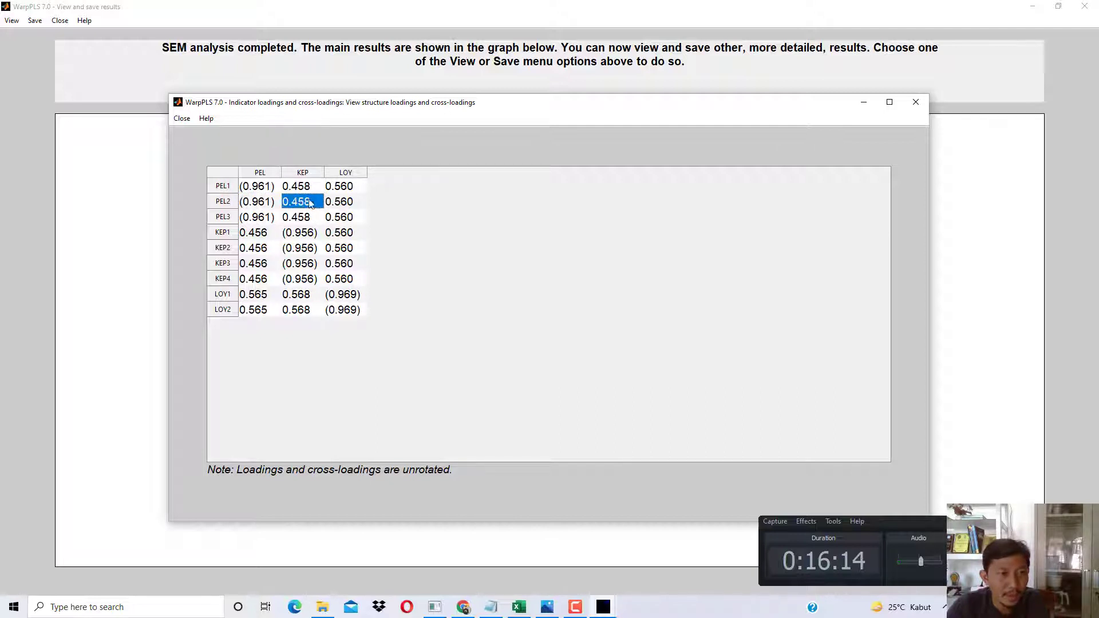
left_click(341, 205)
left_click(299, 204)
left_click(263, 207)
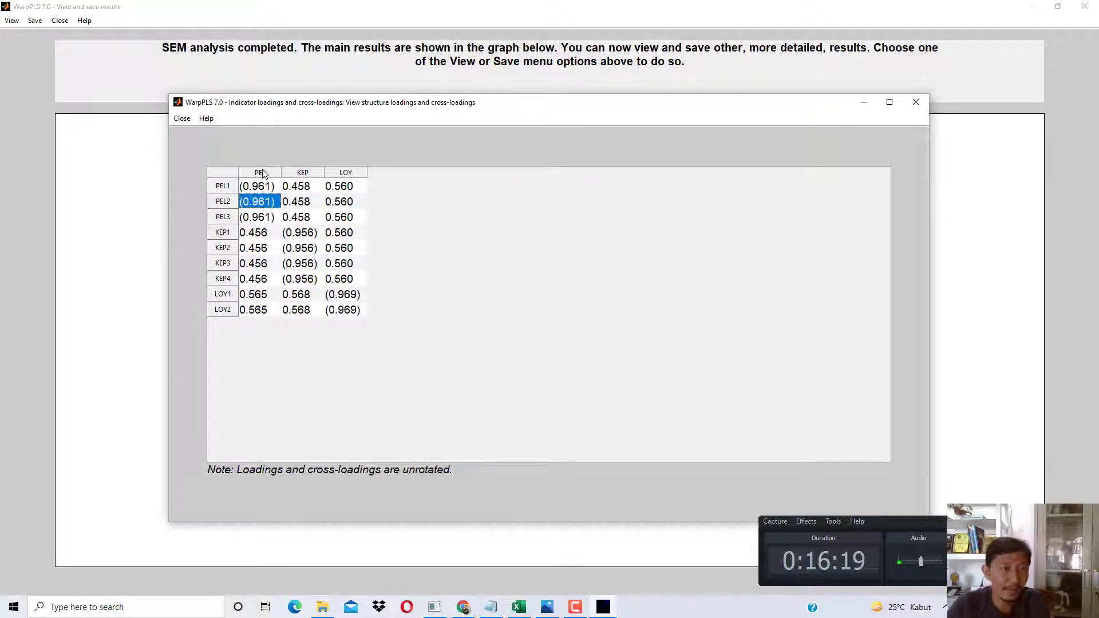
left_click(259, 219)
left_click(298, 219)
left_click(339, 219)
left_click(301, 218)
left_click(271, 220)
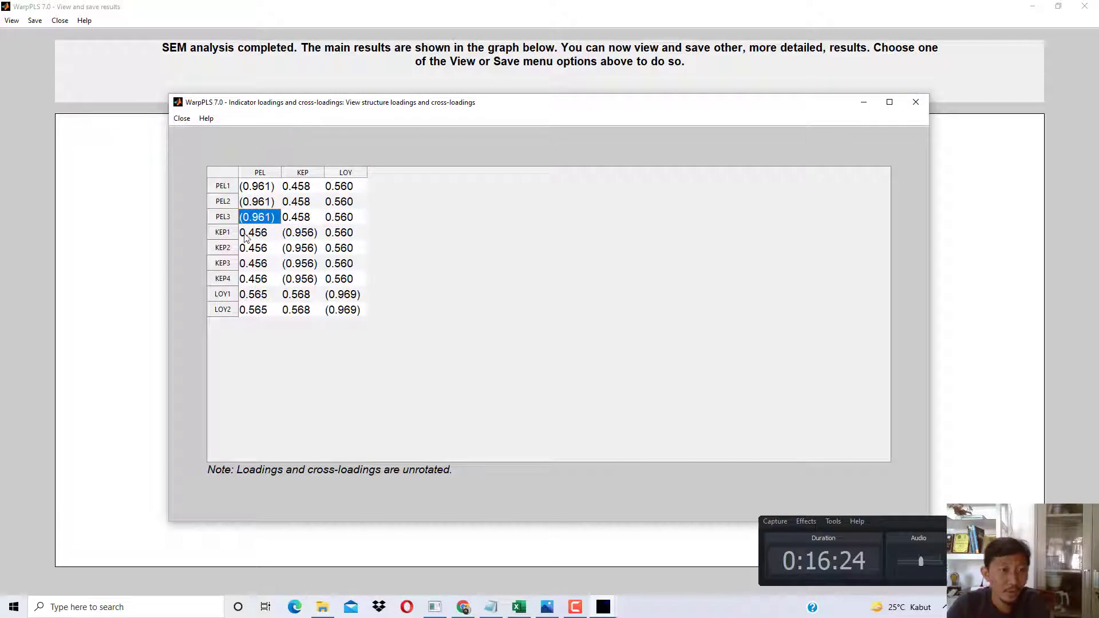
Compare KEP1's loading on KEP with its cross-loadings on PEL and LOY.
left_click(302, 235)
left_click(264, 234)
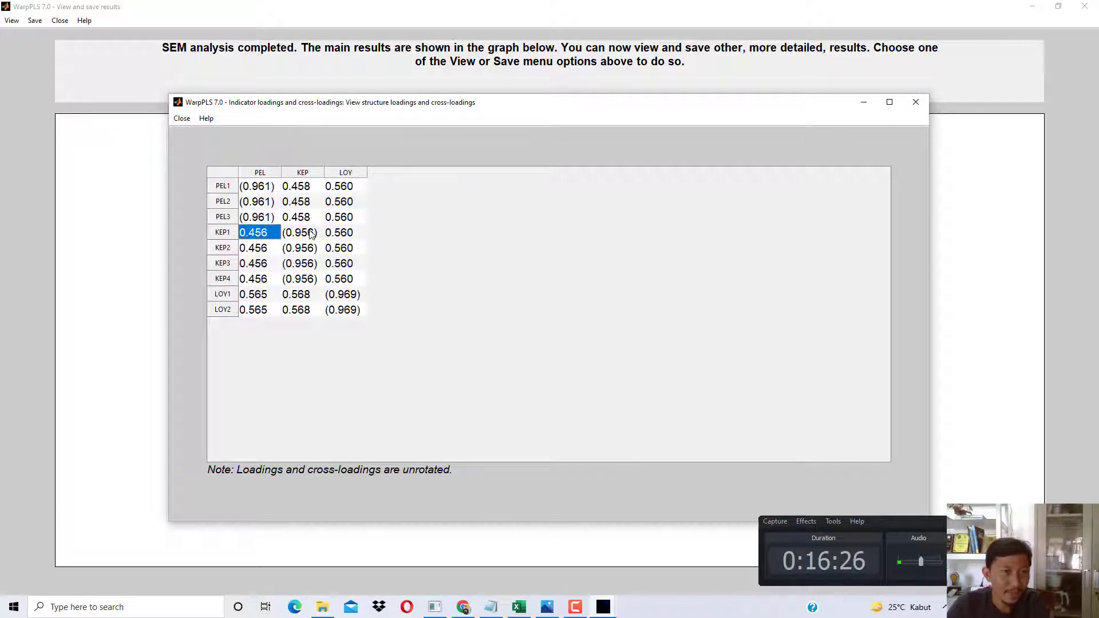
key("Right")
key("Right")
left_click(268, 232)
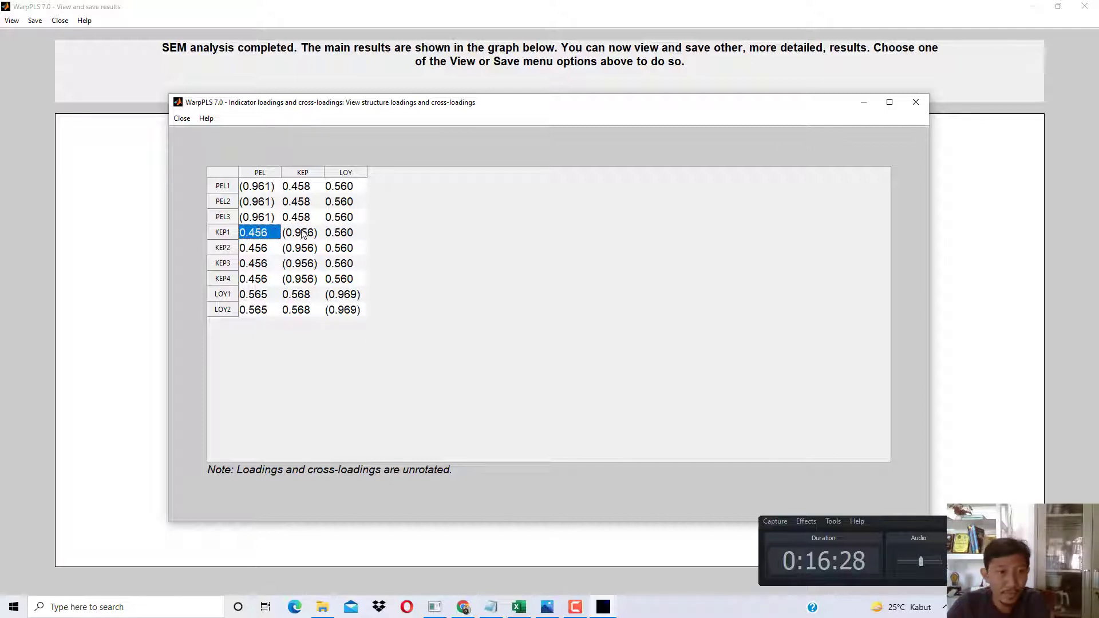
key("Right")
key("Right")
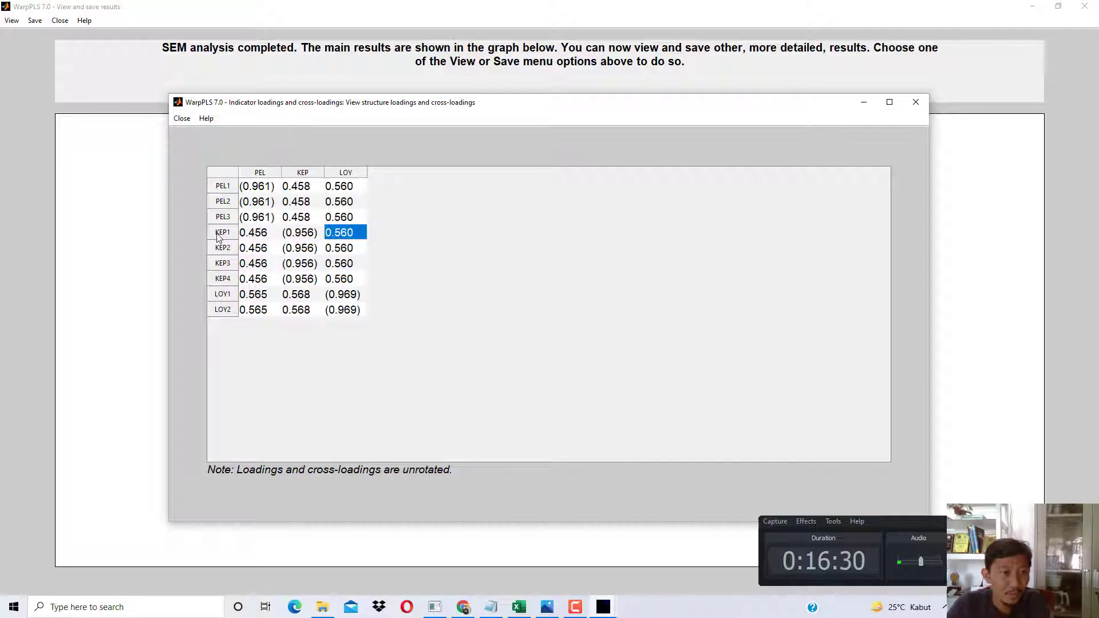
left_click(294, 234)
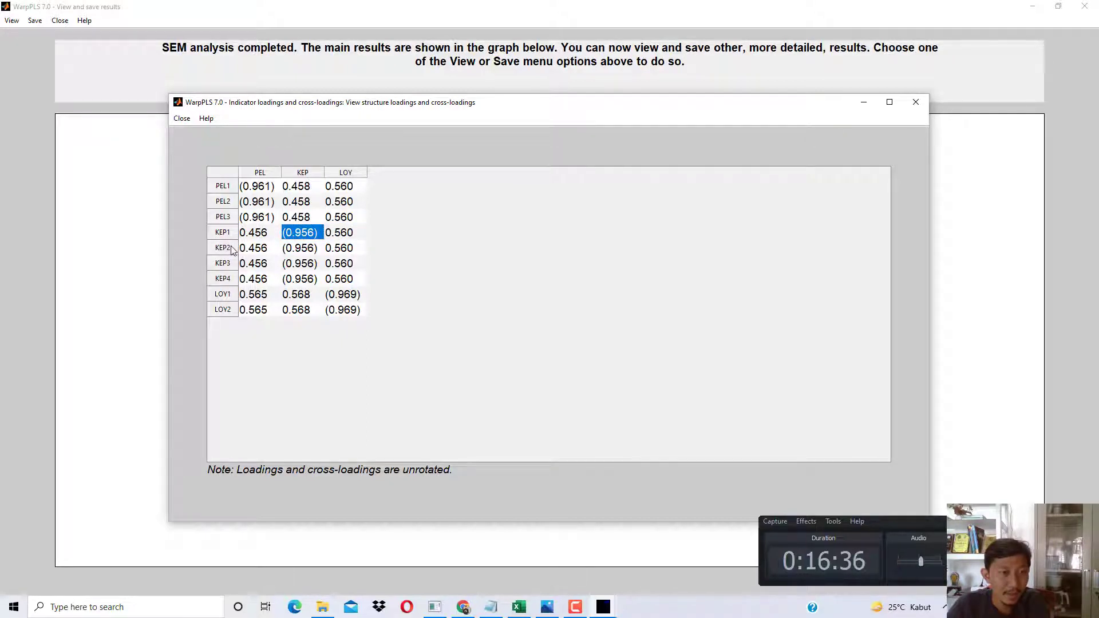
Examine the loadings of the KEP indicators on KEP and of LOY1 and LOY2 on LOY.
left_click(301, 250)
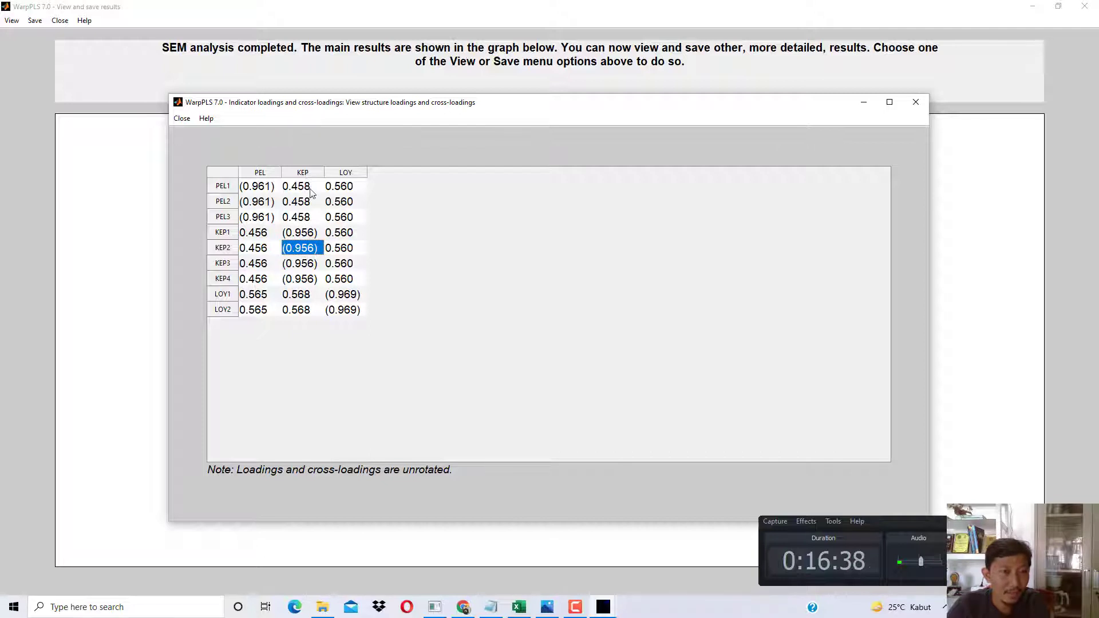
left_click(303, 232)
left_click(306, 277)
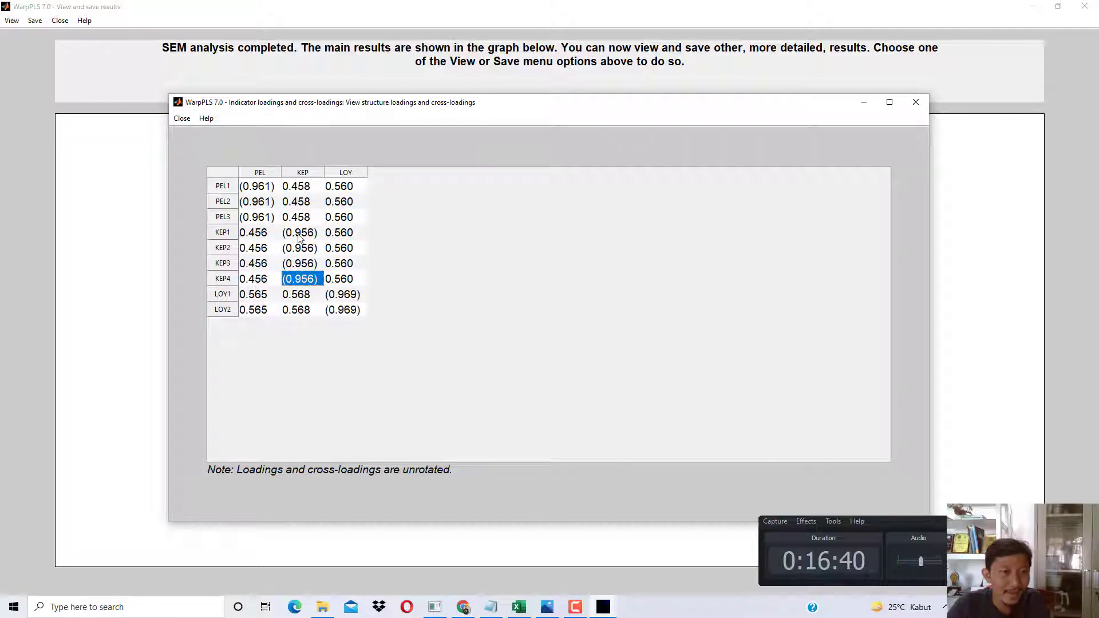
left_click(342, 294)
left_click(341, 310)
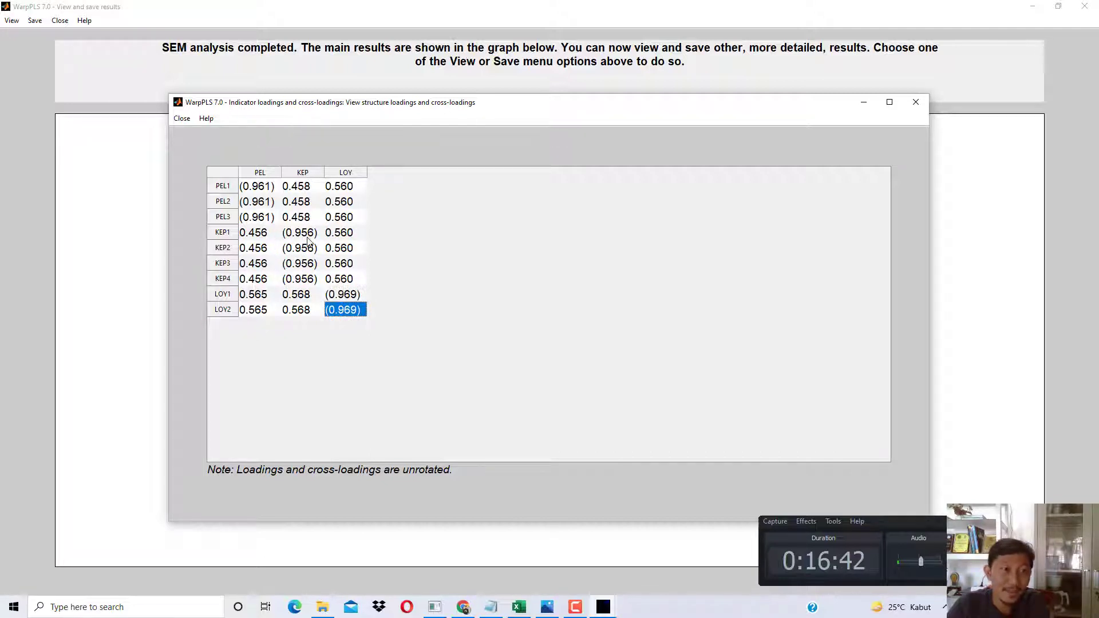
Review the PEL and KEP indicators' loadings on their own latent variables once more, and close the structure loadings table.
left_click(260, 188)
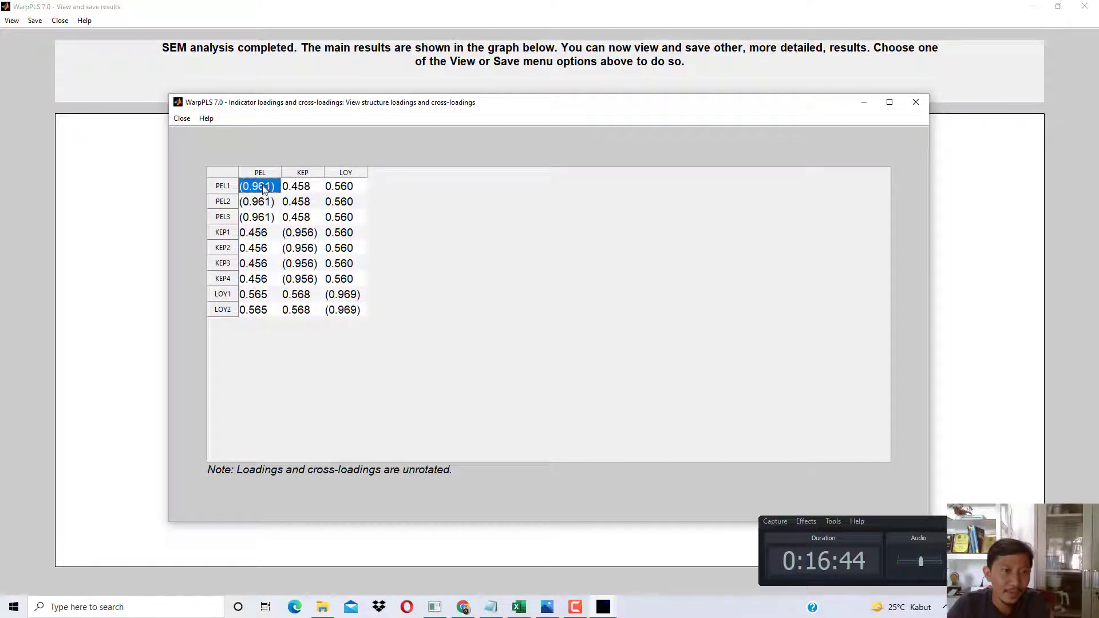
left_click(331, 189)
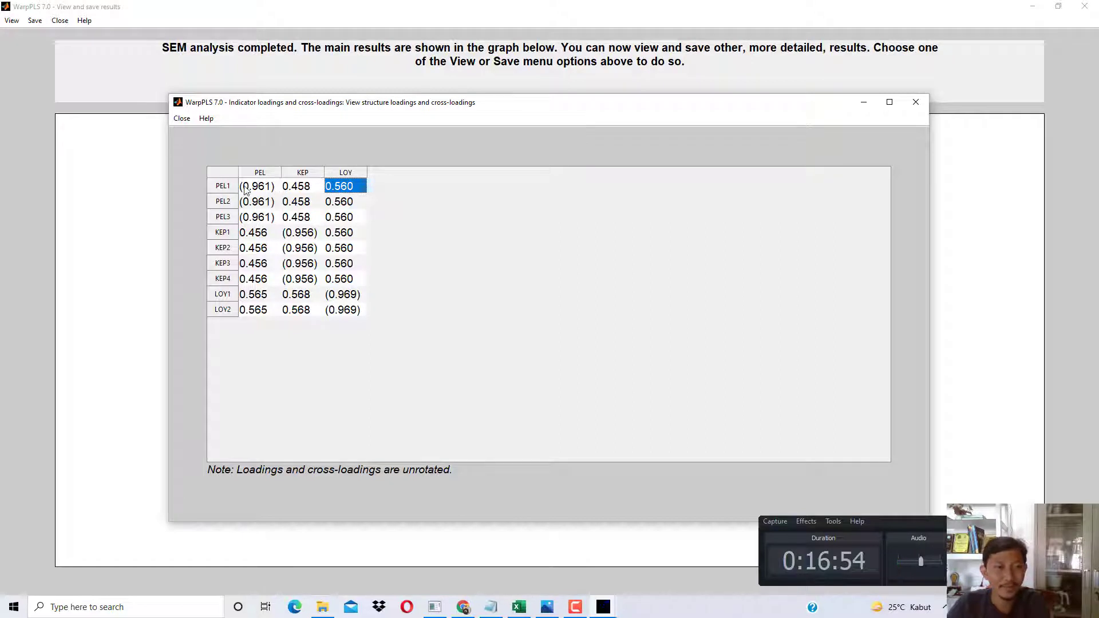
left_click(275, 191)
left_click(273, 206)
left_click(271, 222)
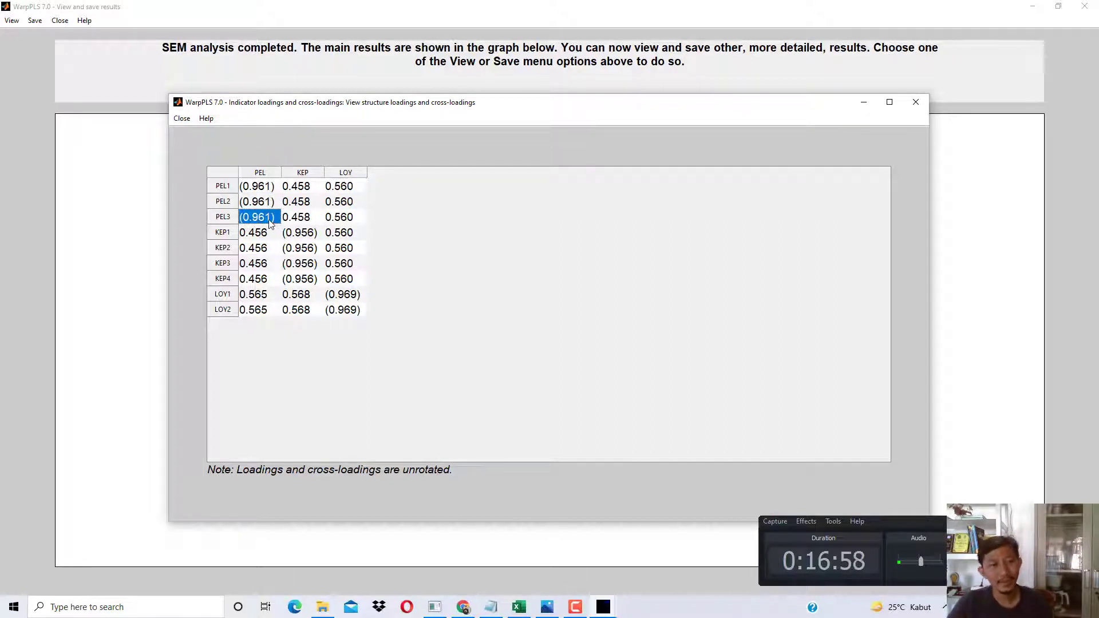
left_click(315, 234)
left_click(308, 249)
left_click(310, 264)
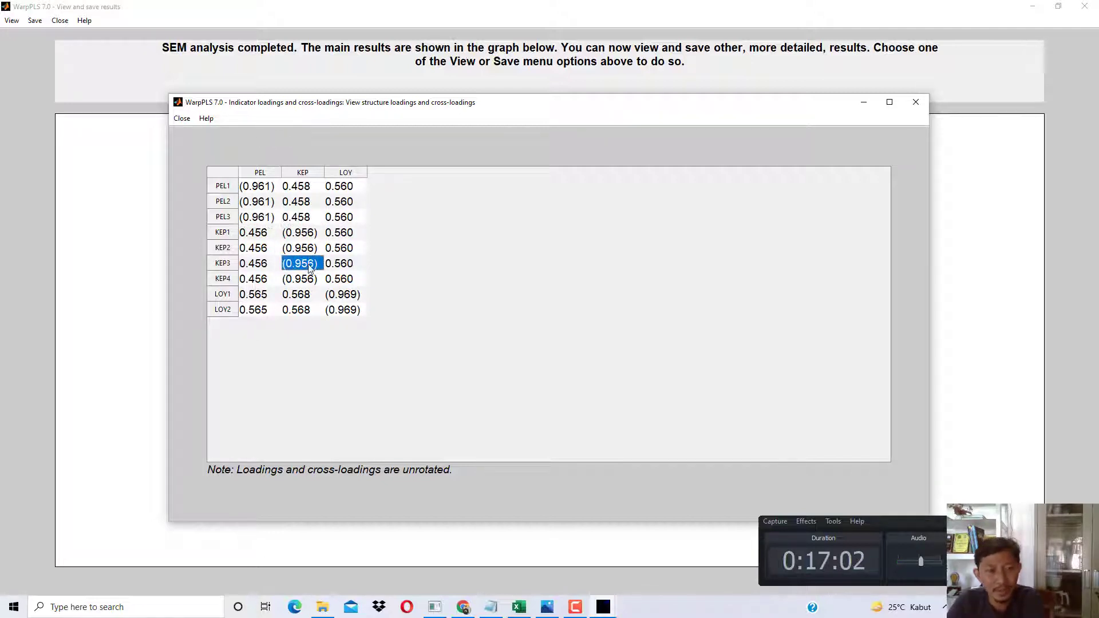
left_click(314, 282)
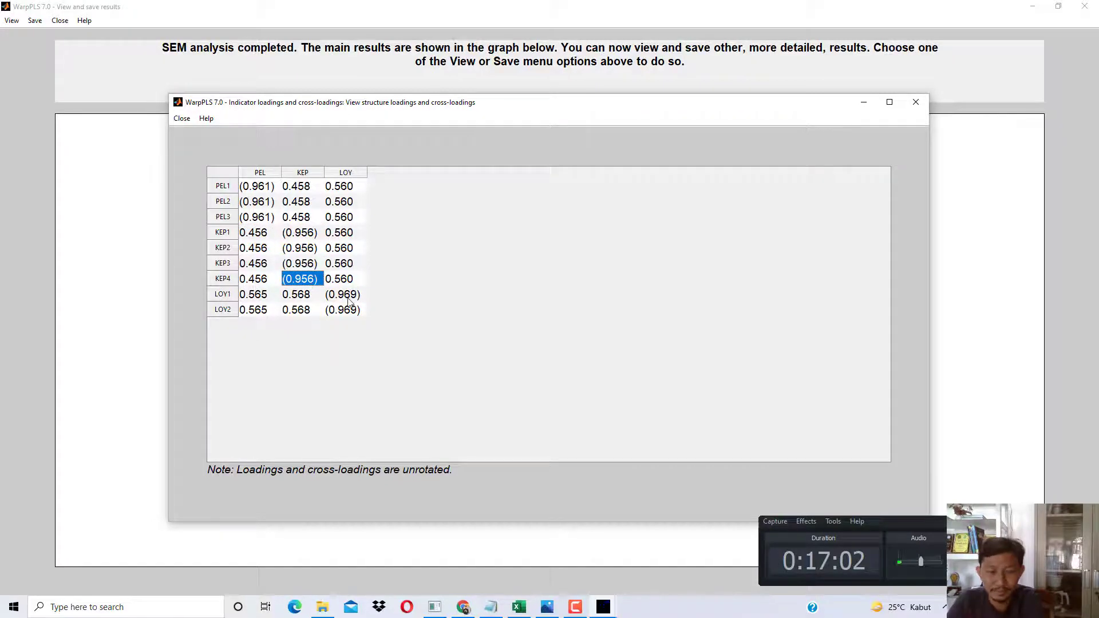
left_click(916, 102)
Switch to the Chrome PDF and find section 2.5.5 with Gambar 2.7 on the direct effect significance test.
left_click(463, 606)
scroll(488, 380, "down", 15)
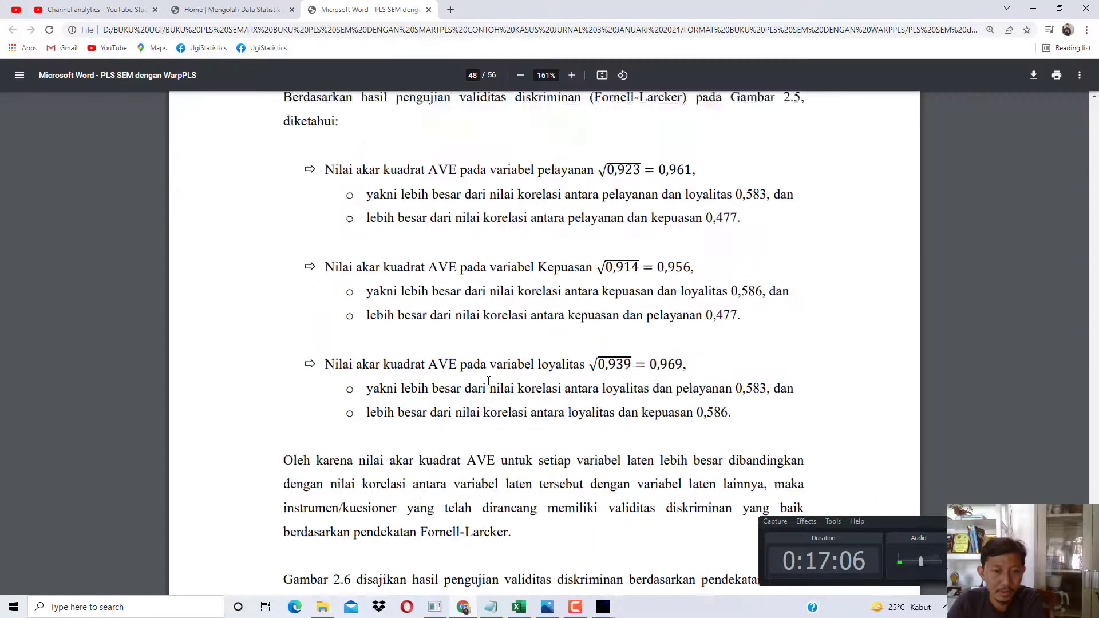
scroll(487, 374, "down", 10)
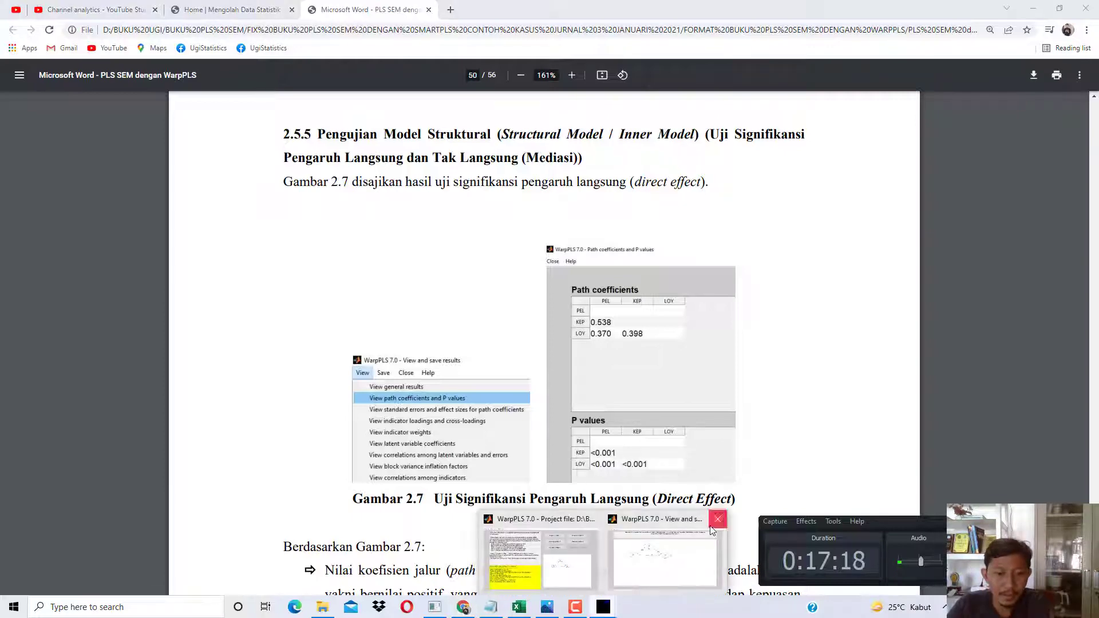
Switch back to the WarpPLS results and open the path coefficients and P values.
left_click(675, 550)
left_click(11, 20)
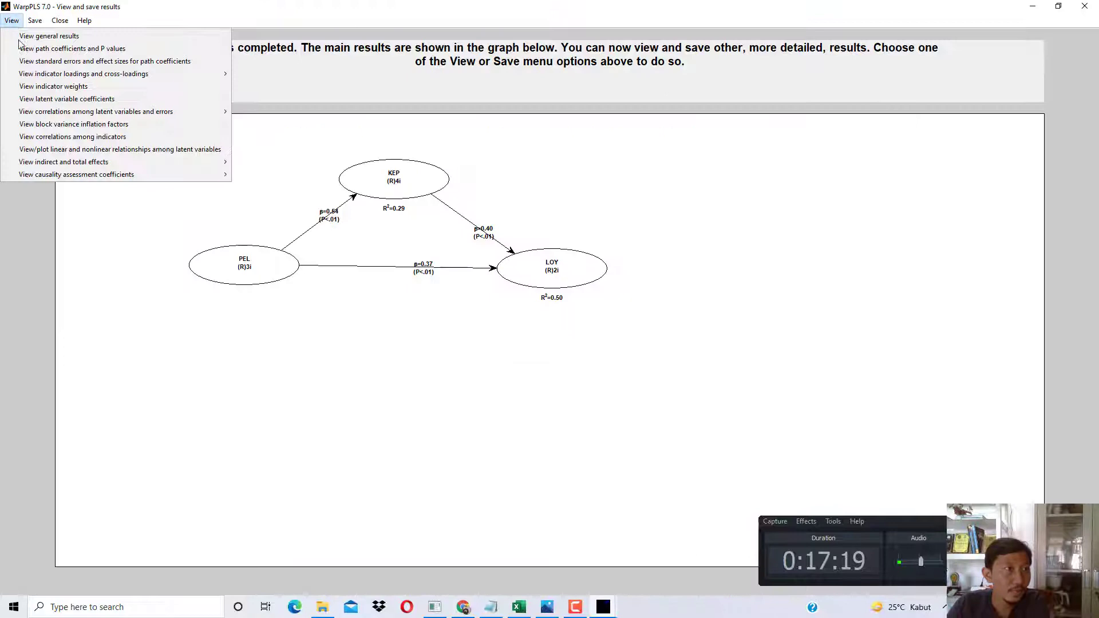
left_click(117, 50)
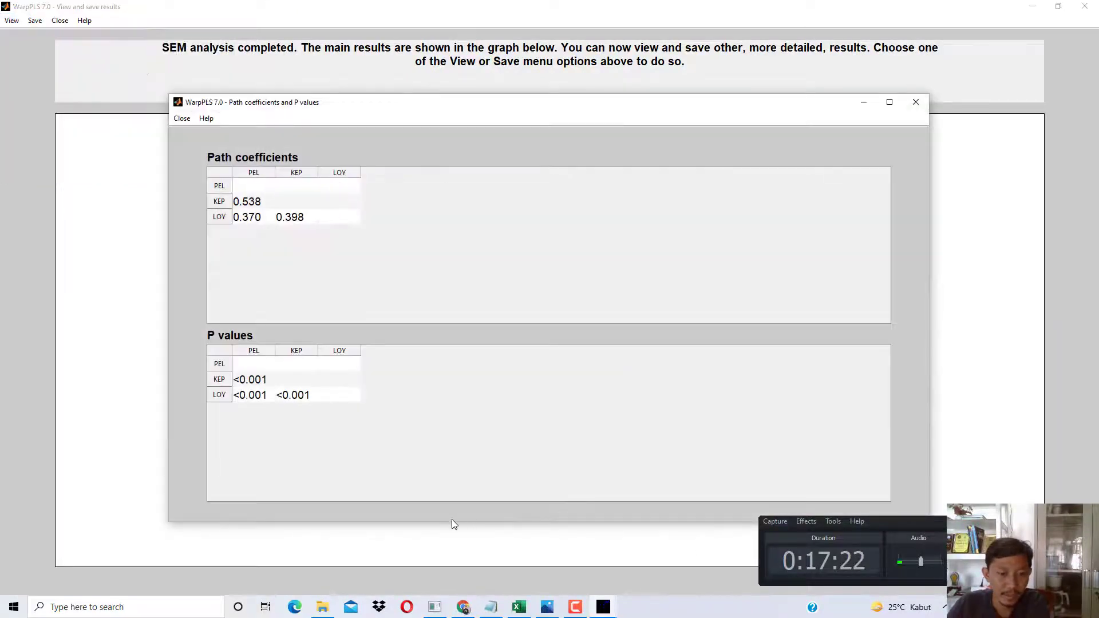
Read the Gambar 2.7 interpretation in the Chrome PDF, and examine the PEL to KEP path coefficient in WarpPLS.
left_click(464, 609)
scroll(576, 301, "down", 8)
scroll(576, 302, "up", 6)
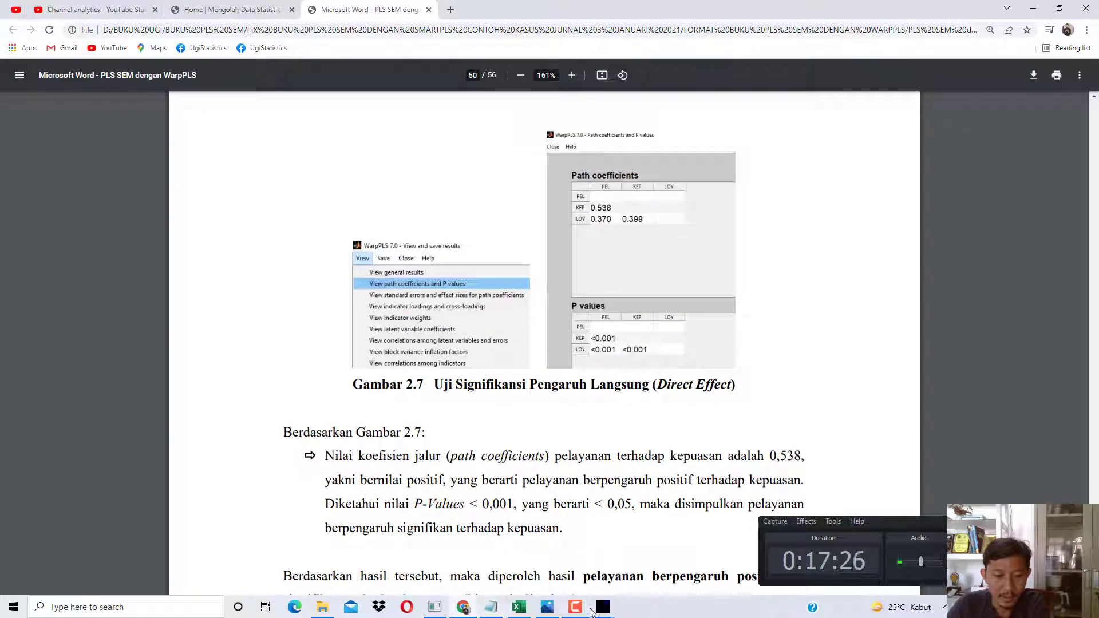
mouse_move(605, 608)
left_click(691, 558)
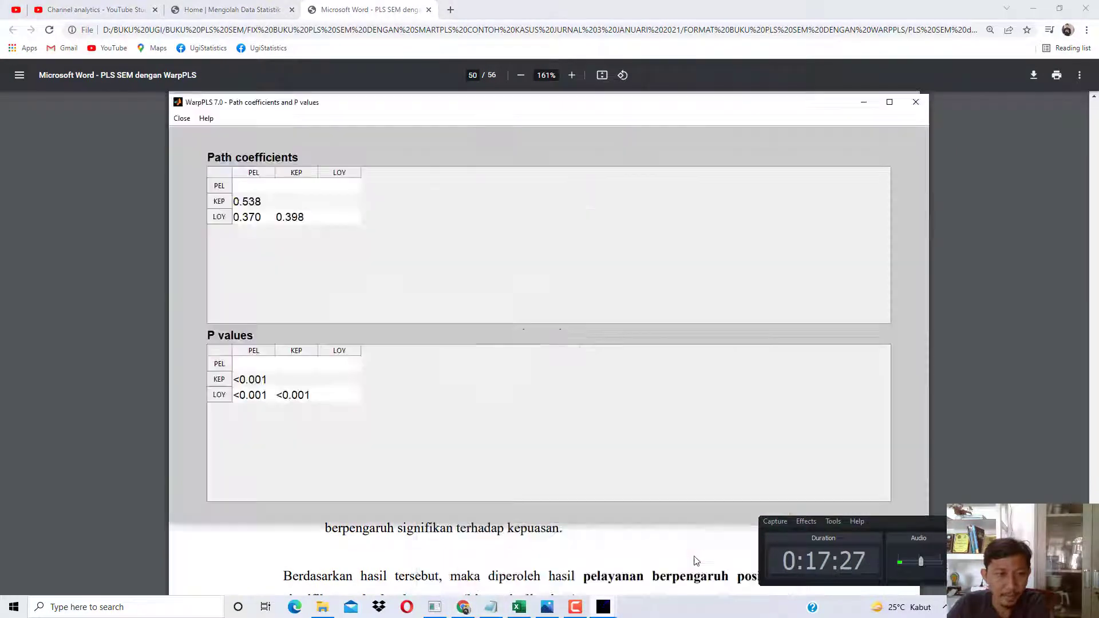
left_click(253, 200)
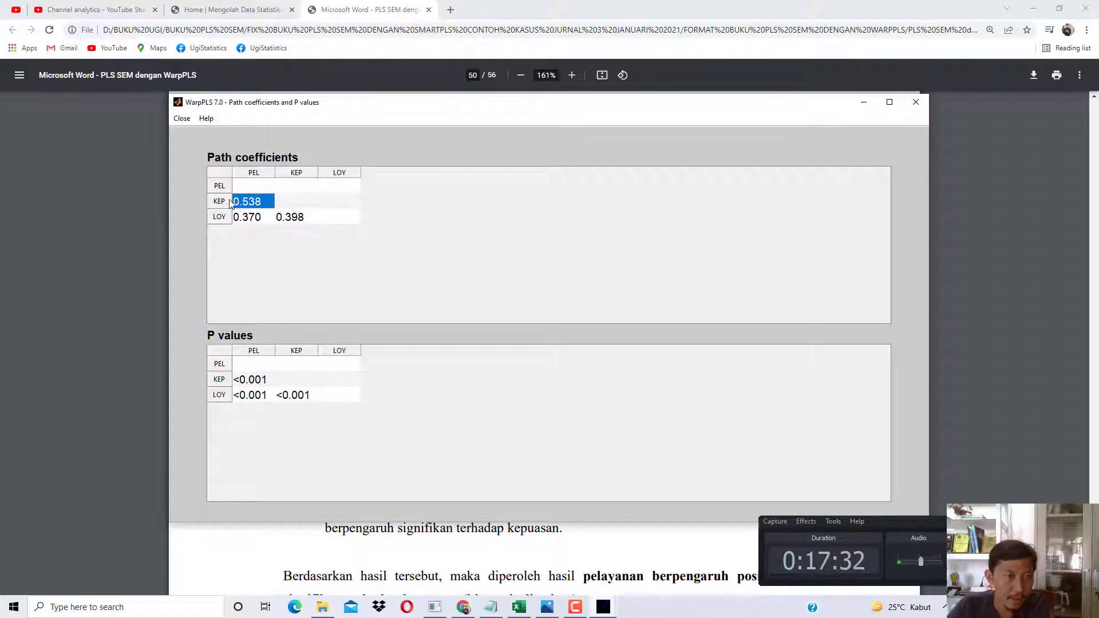
Bring up the existing Notepad notes and open a new blank Notepad window.
left_click(492, 606)
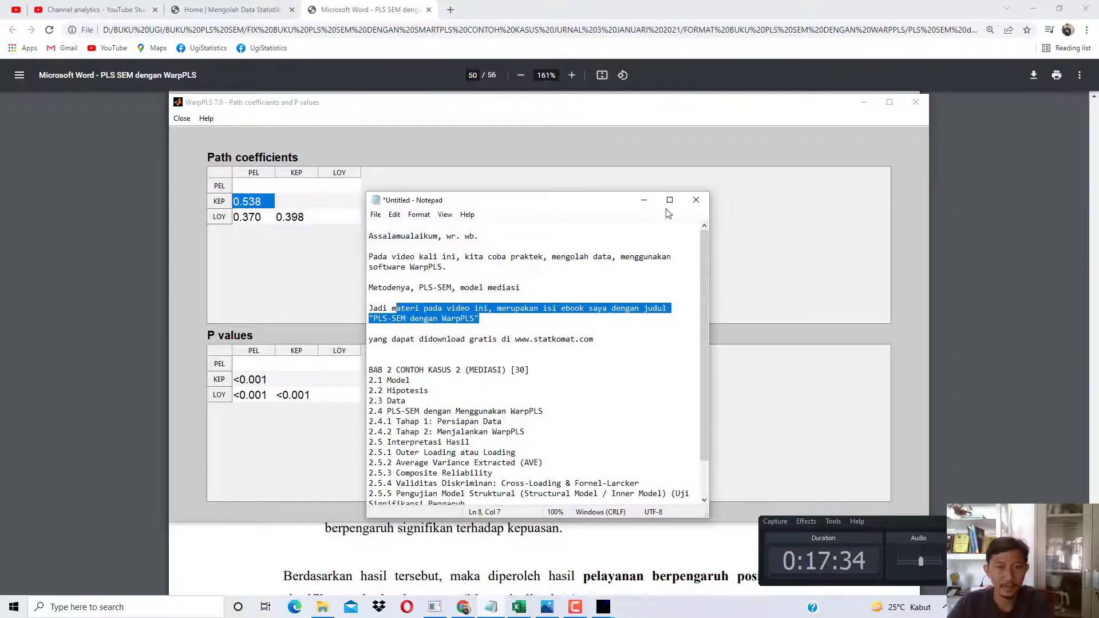
key("super")
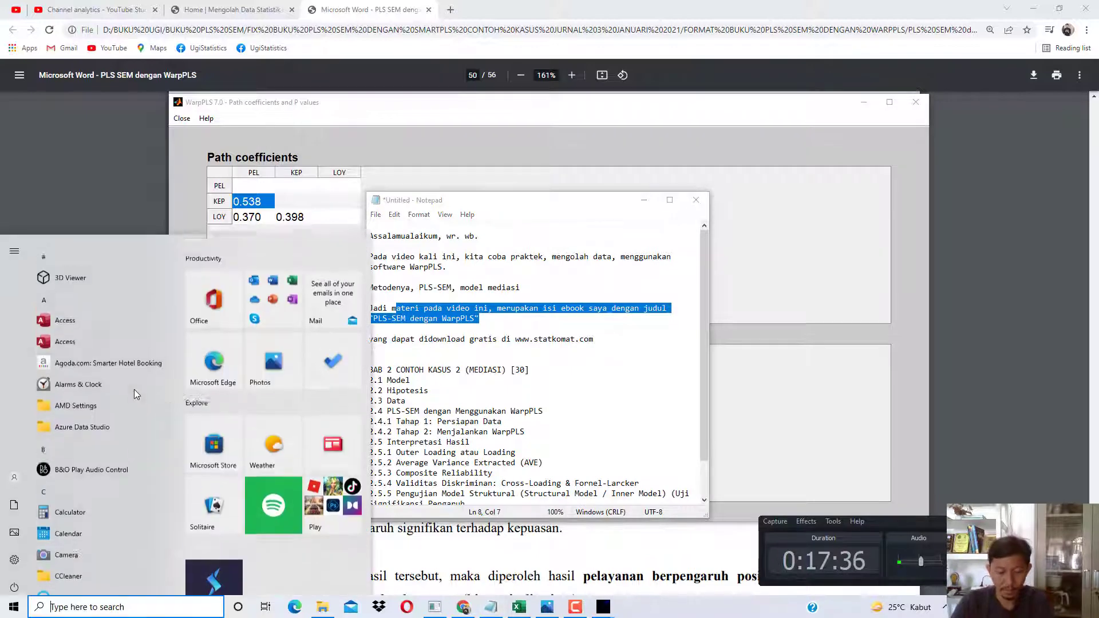
type("n")
key("Return")
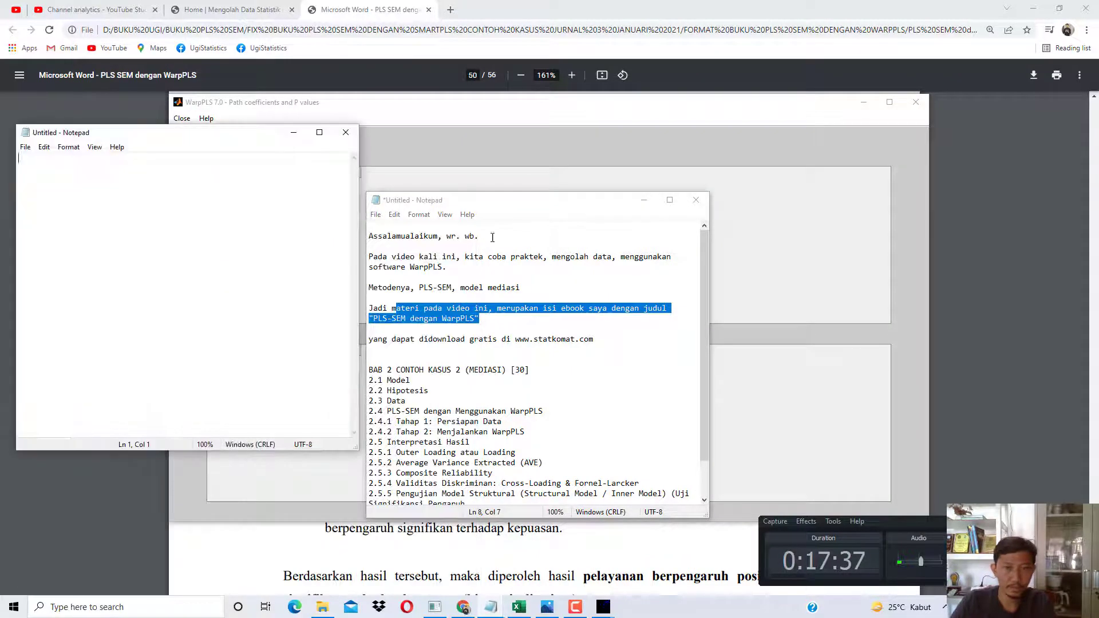
Minimize the existing Notepad notes, move the blank Notepad window aside, and switch back to the Chrome PDF.
left_click(644, 200)
left_click_drag(266, 137, 661, 203)
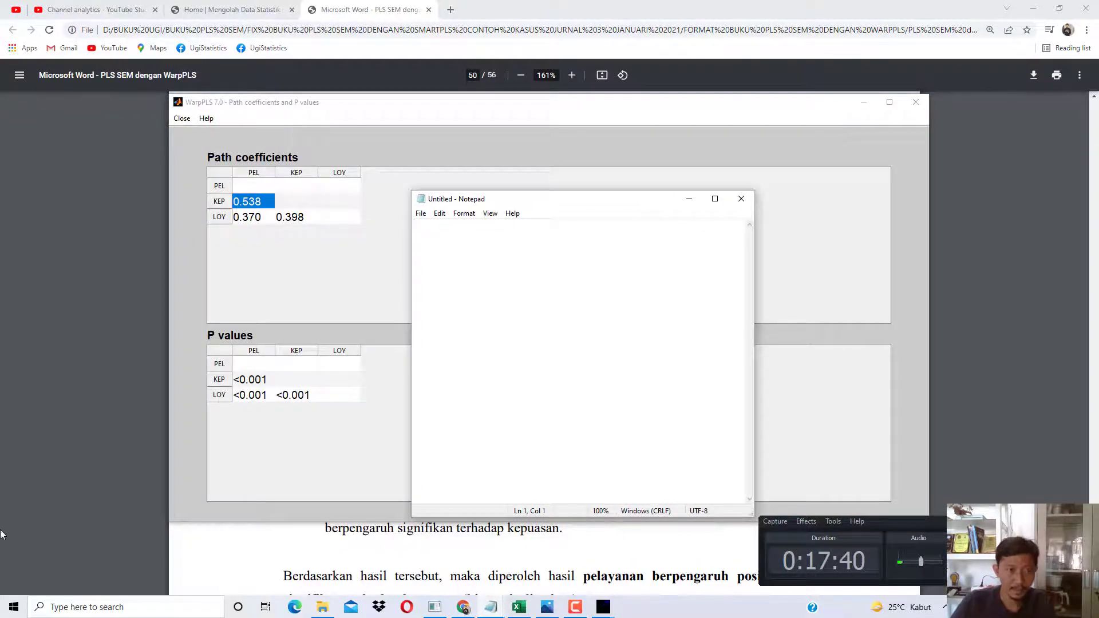
left_click(351, 227)
left_click(465, 606)
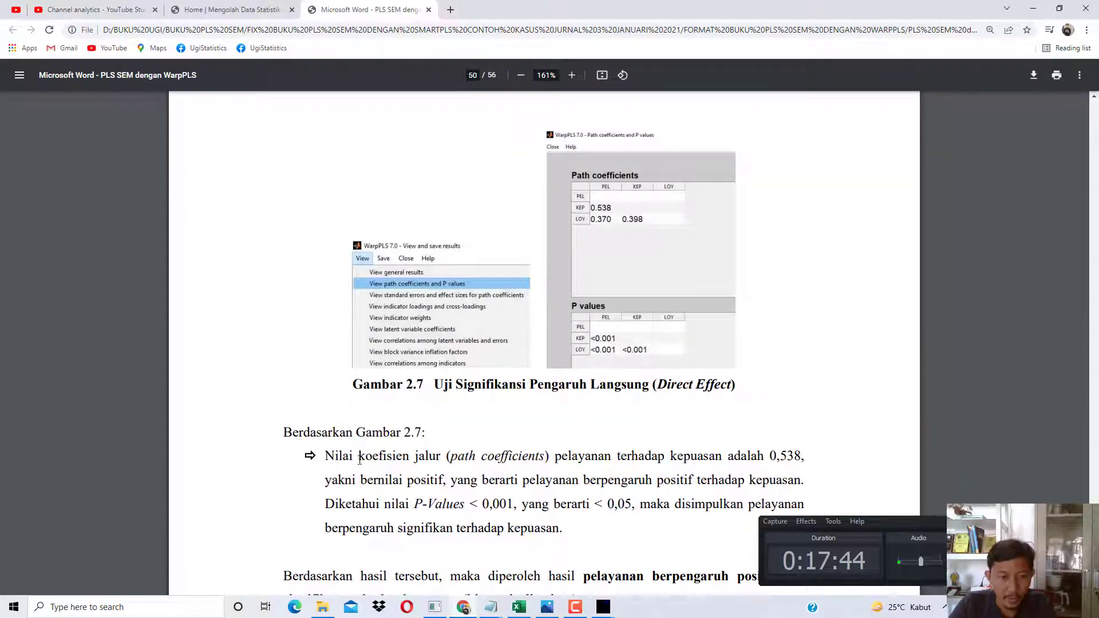
Read the Gambar 2.7 interpretation of the path coefficient for the effect of pelayanan on kepuasan.
left_click_drag(354, 456, 790, 455)
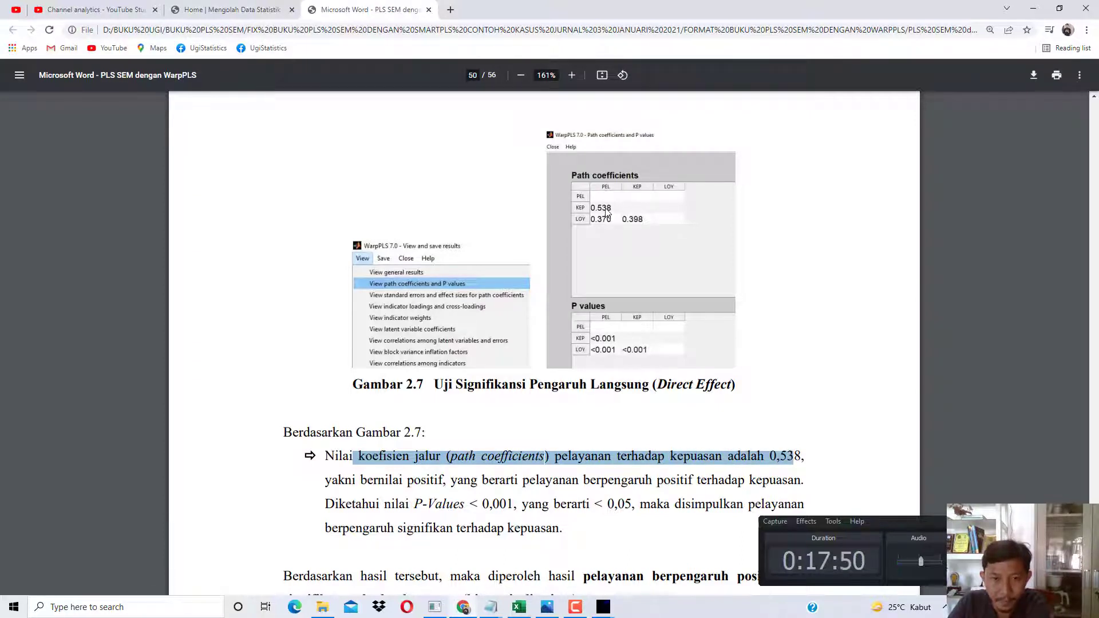
left_click_drag(385, 482, 637, 482)
scroll(637, 482, "down", 1)
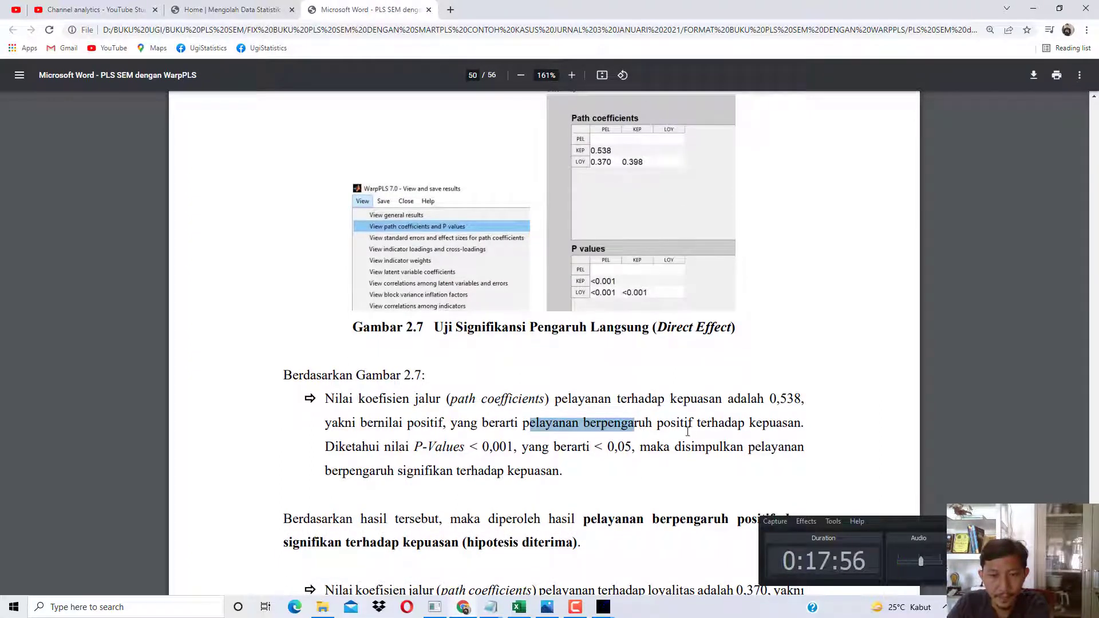
left_click(618, 428)
scroll(608, 466, "up", 1)
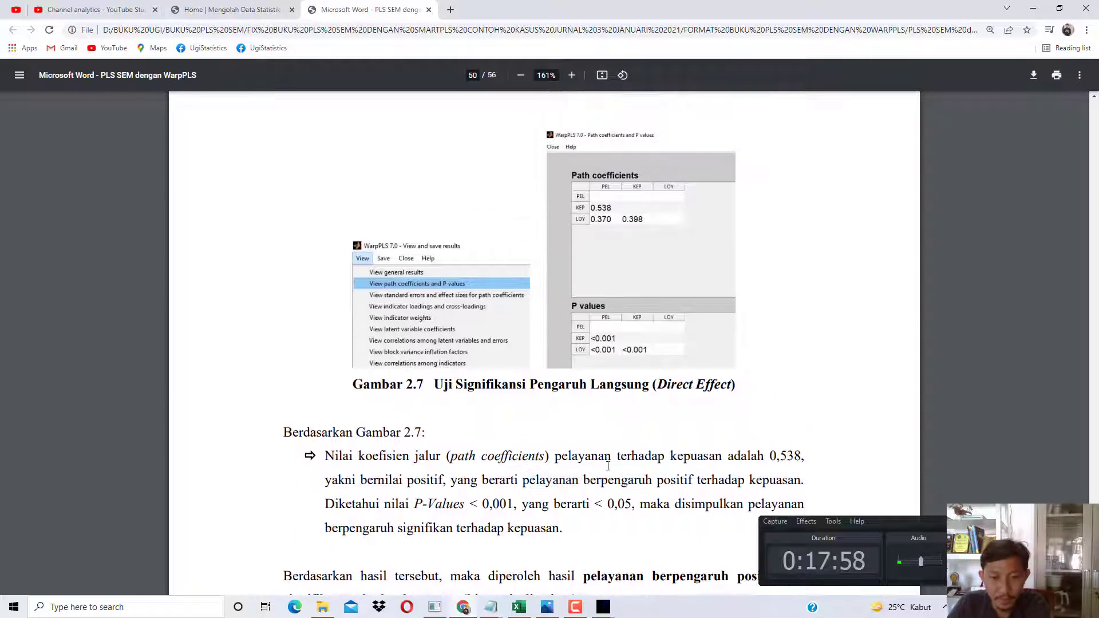
left_click_drag(596, 481, 788, 481)
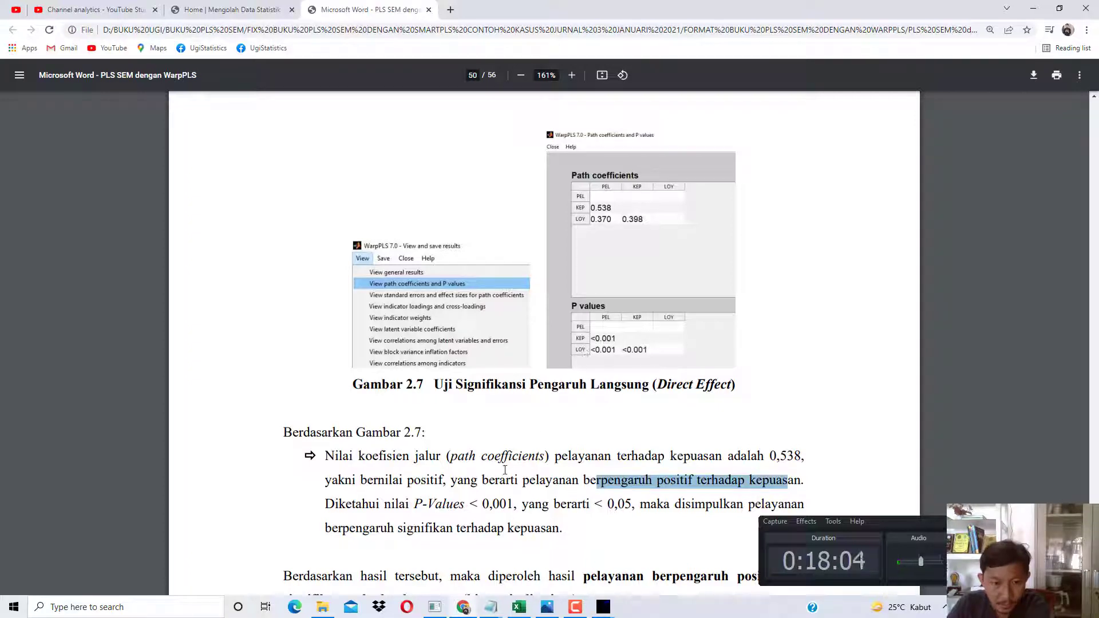
Read the P-Values interpretation and the hypothesis conclusion for the effect of pelayanan on kepuasan.
left_click_drag(461, 504, 557, 503)
scroll(556, 504, "down", 1)
left_click(516, 428)
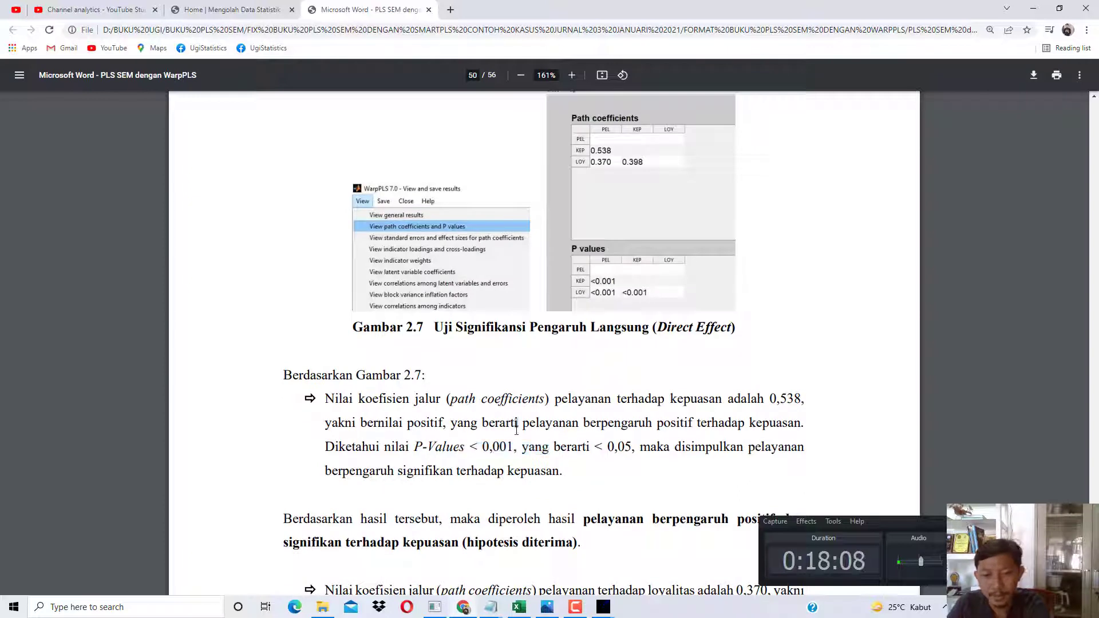
left_click_drag(554, 448, 761, 447)
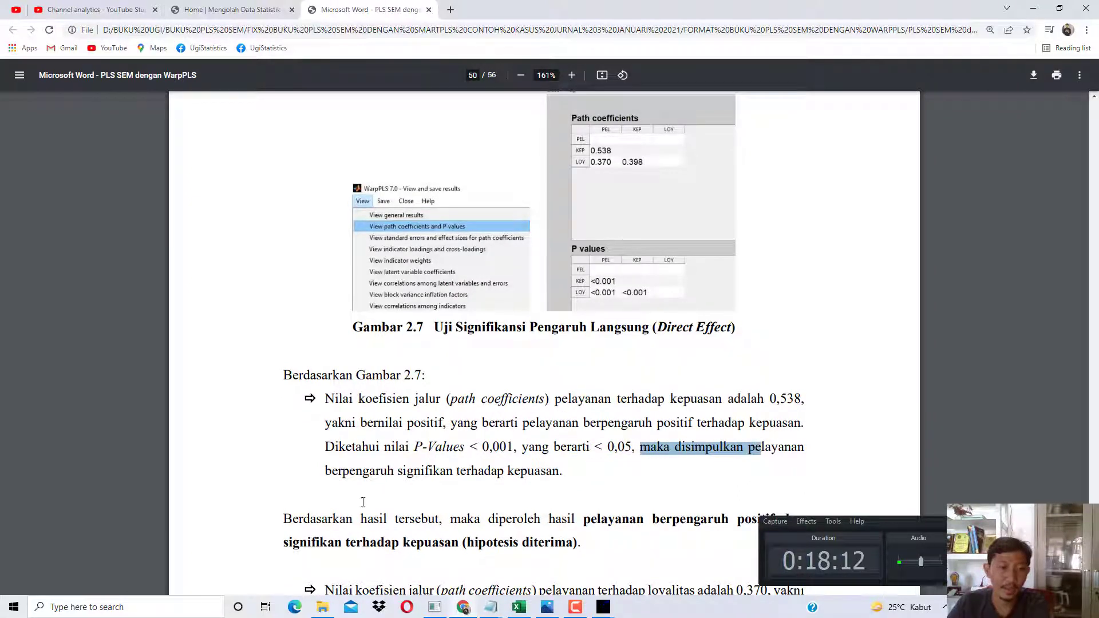
left_click_drag(364, 470, 535, 479)
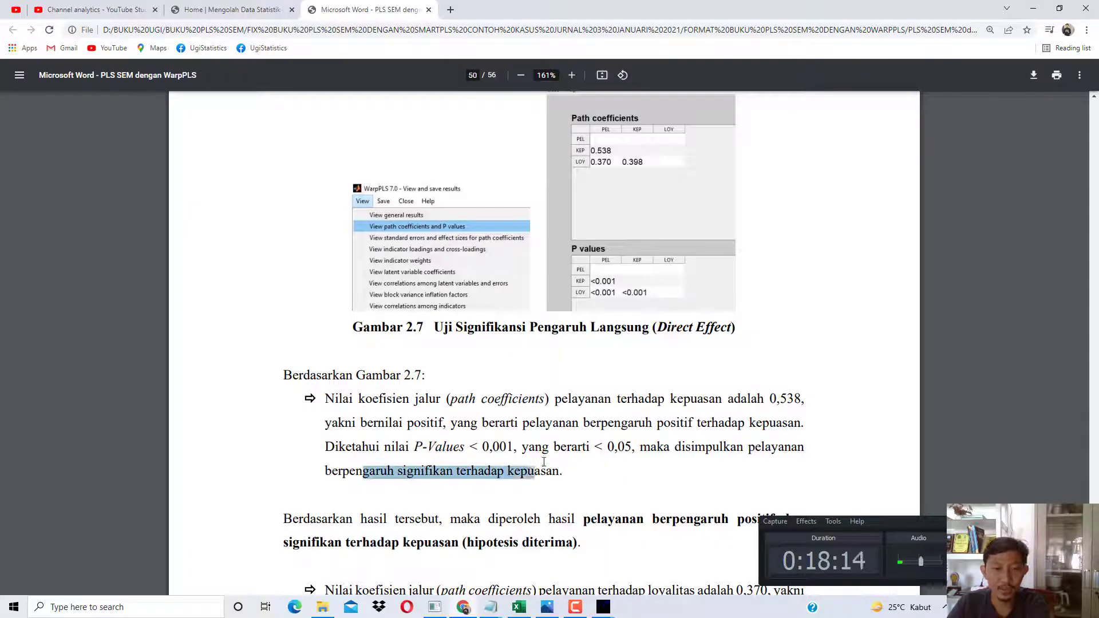
scroll(544, 462, "down", 1)
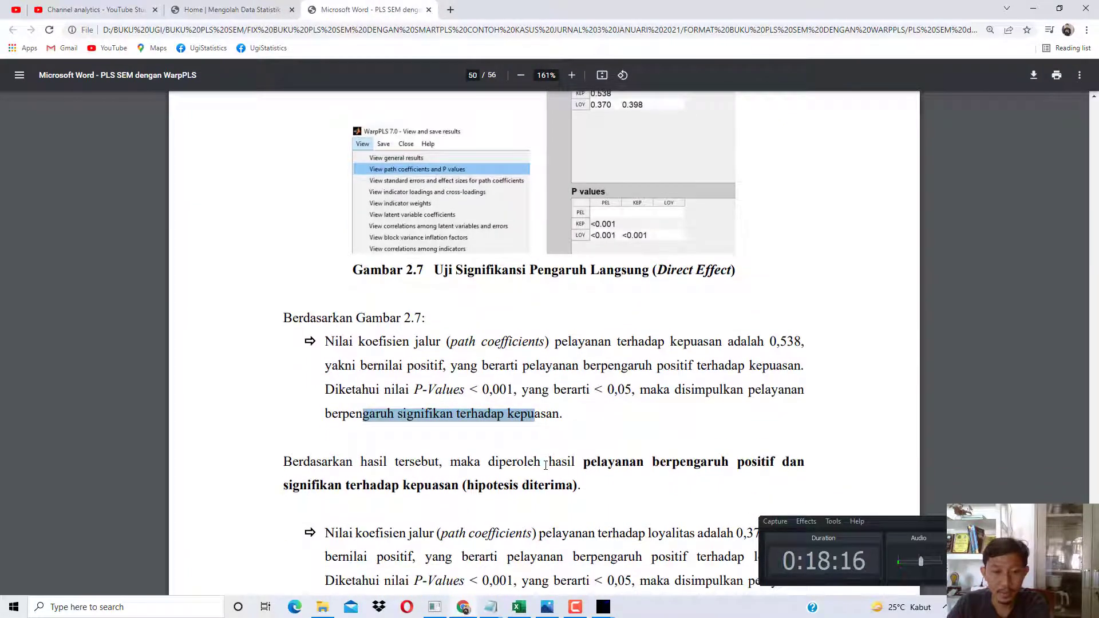
left_click_drag(541, 465, 776, 467)
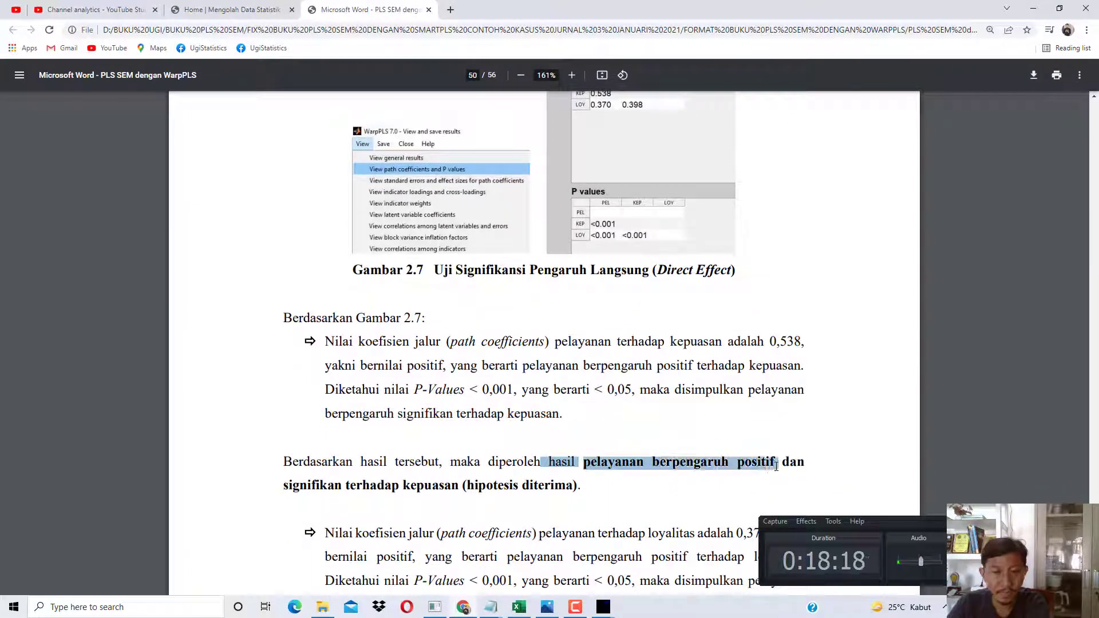
scroll(626, 452, "down", 1)
left_click_drag(371, 431, 518, 431)
scroll(574, 433, "down", 1)
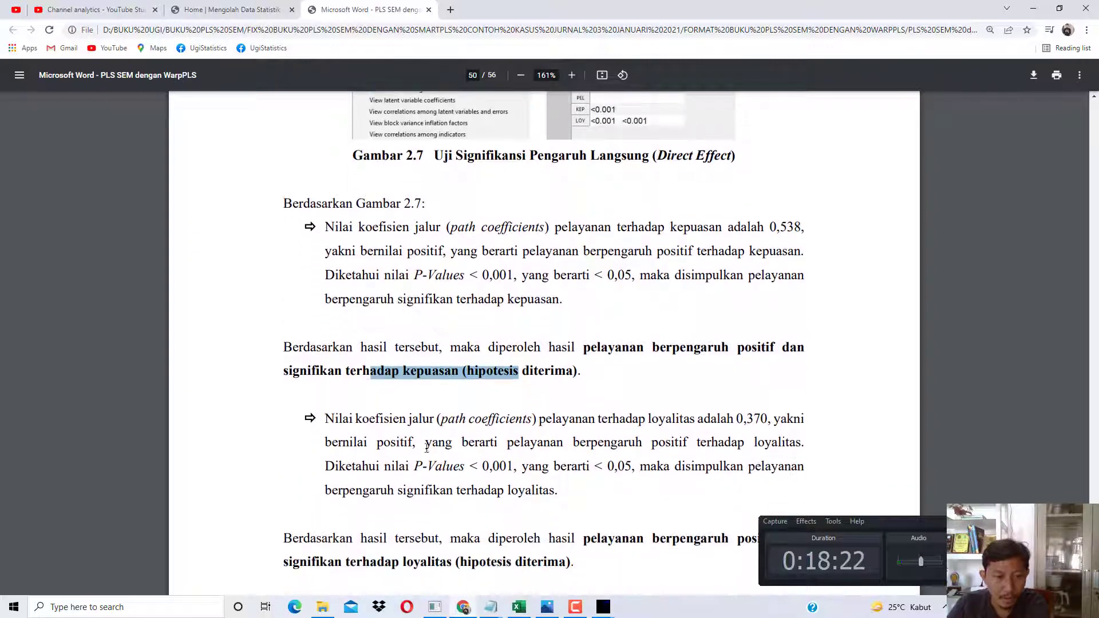
Read the path coefficient statement for pelayanan on loyalitas and compare it with the tables in Gambar 2.7.
left_click_drag(378, 419, 714, 419)
left_click(560, 418)
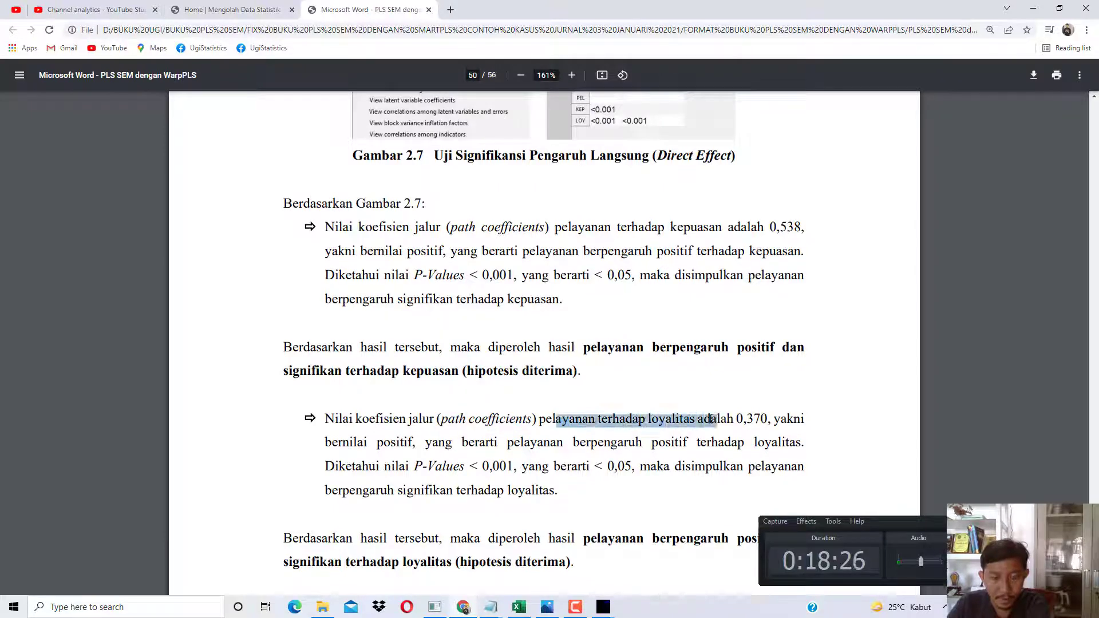
left_click(660, 422)
left_click_drag(639, 419, 767, 419)
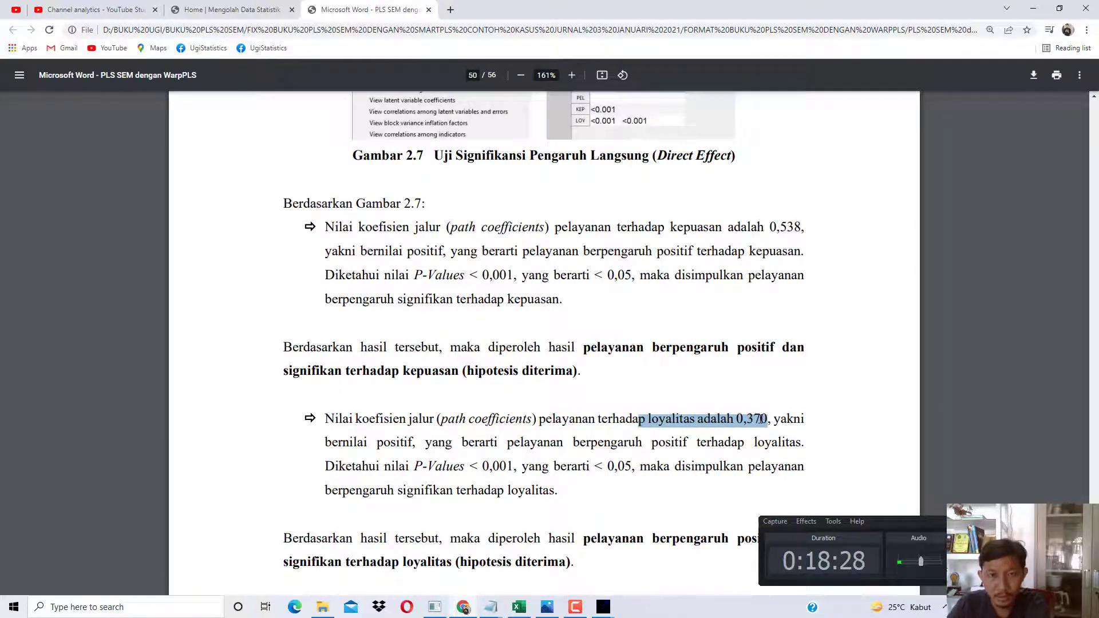
scroll(649, 324, "up", 3)
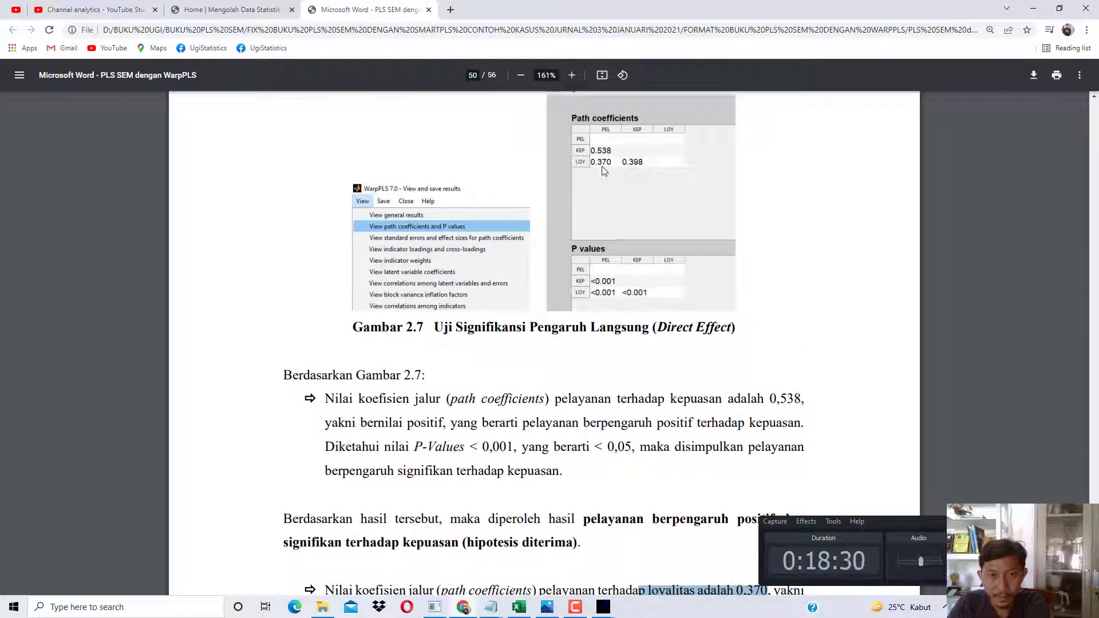
scroll(602, 177, "down", 4)
scroll(602, 189, "up", 4)
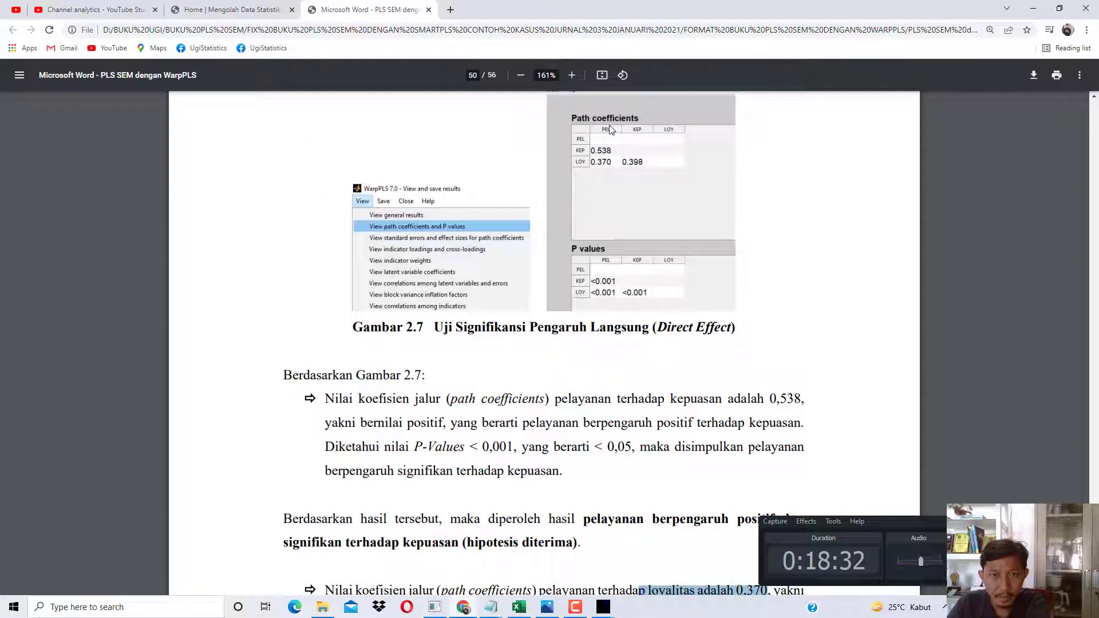
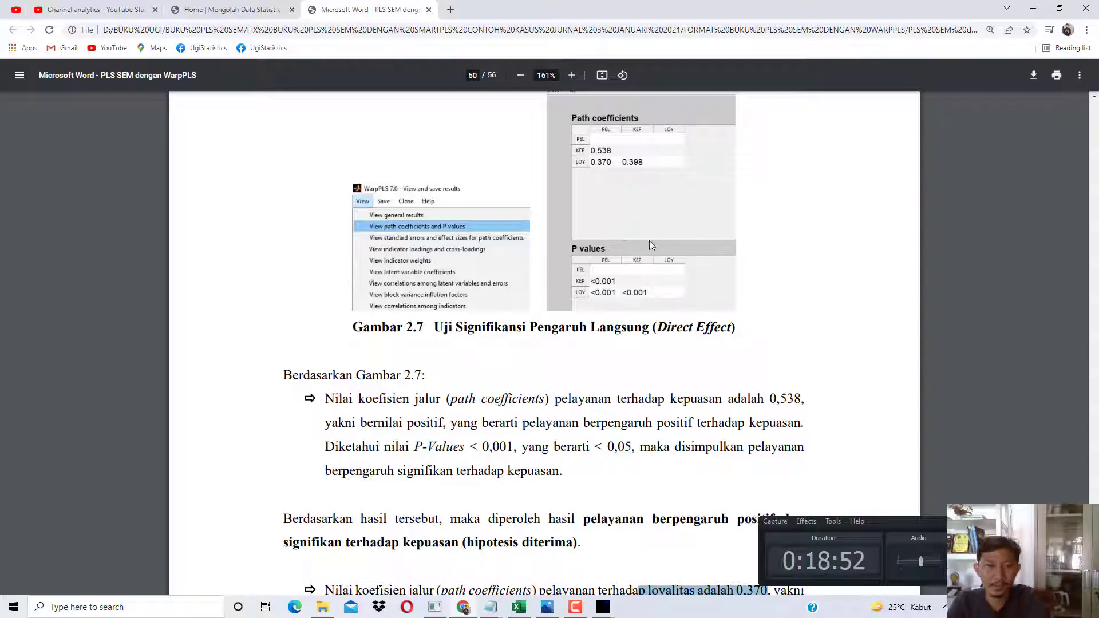
Find the r-square discussion that follows the kepuasan to loyalitas result on page 51.
scroll(649, 240, "down", 2)
scroll(503, 311, "down", 10)
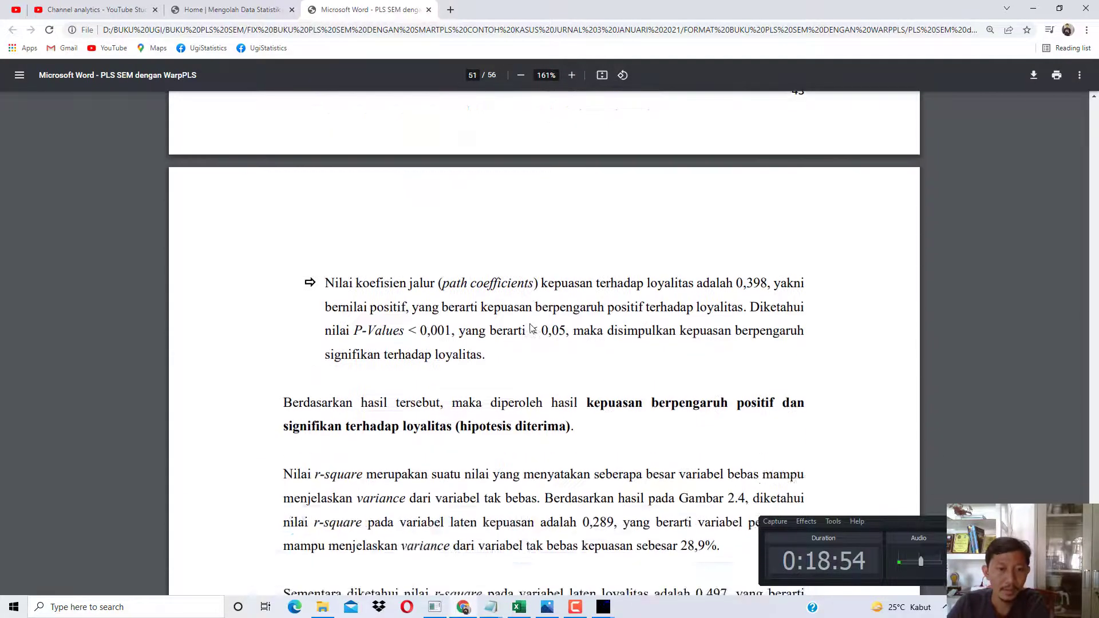
scroll(531, 328, "down", 4)
scroll(531, 328, "up", 1)
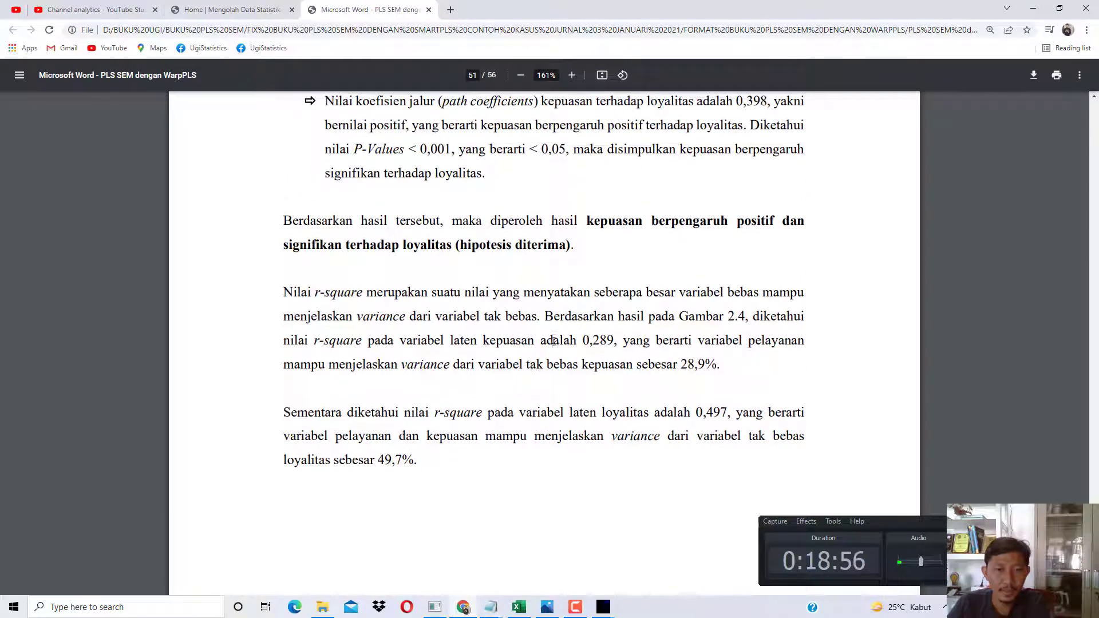
Switch to WarpPLS, close the path coefficients and P values window, and open the latent variable coefficients.
mouse_move(603, 612)
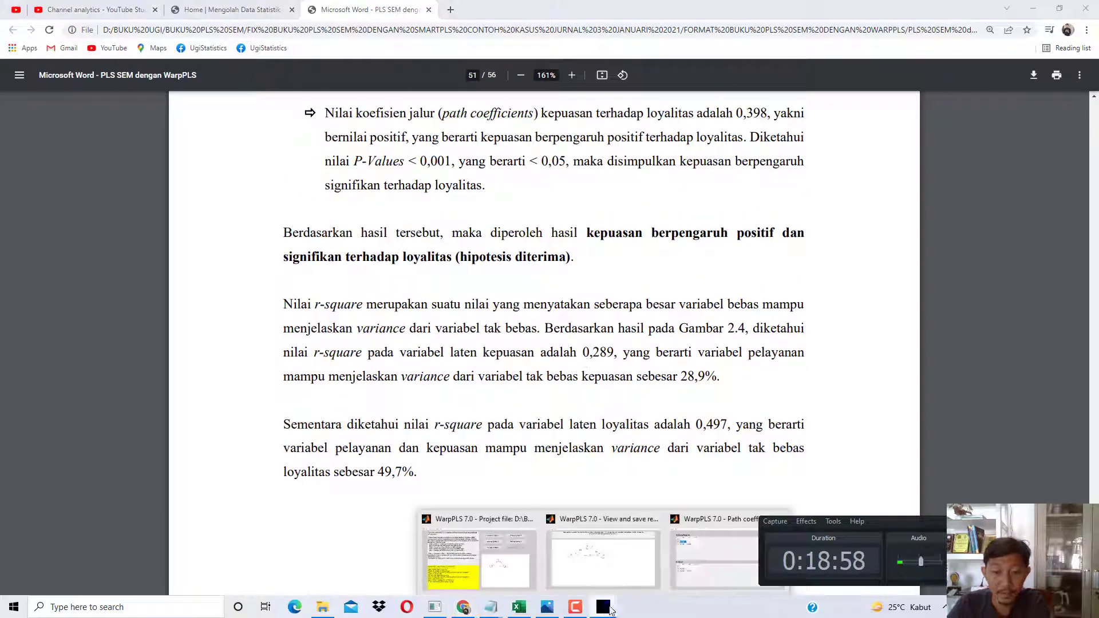
left_click(705, 553)
left_click(916, 102)
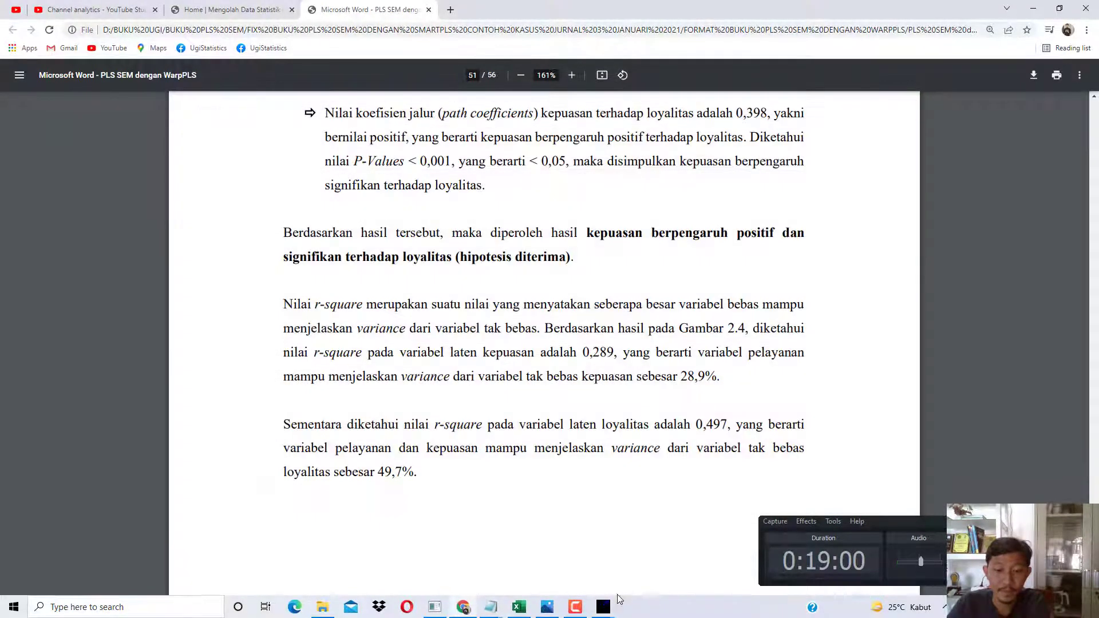
left_click(681, 552)
left_click(12, 20)
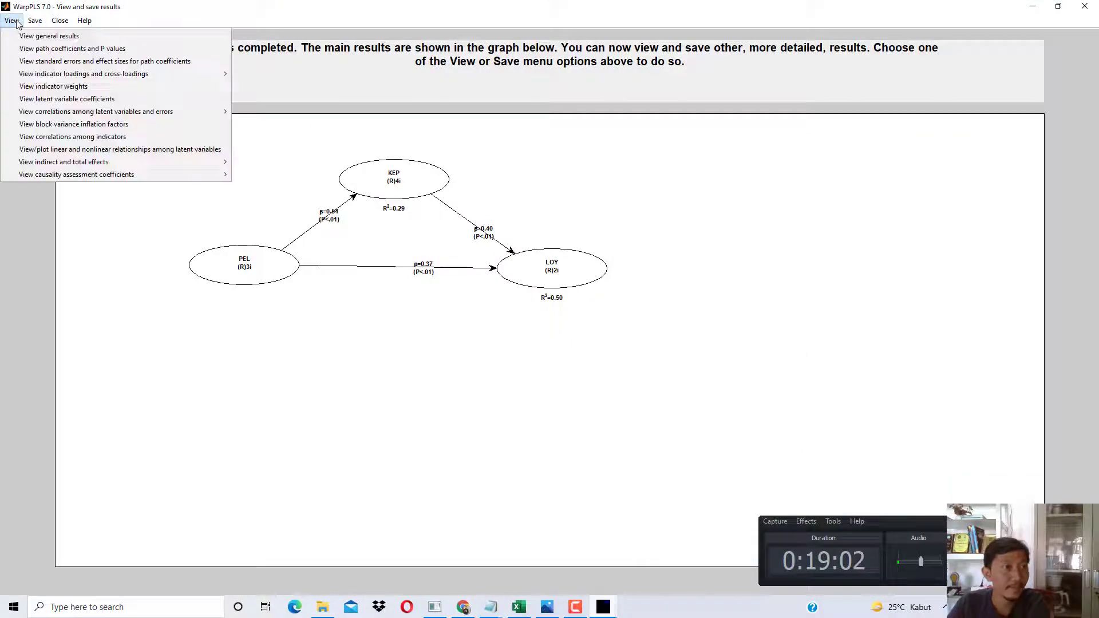
left_click(65, 99)
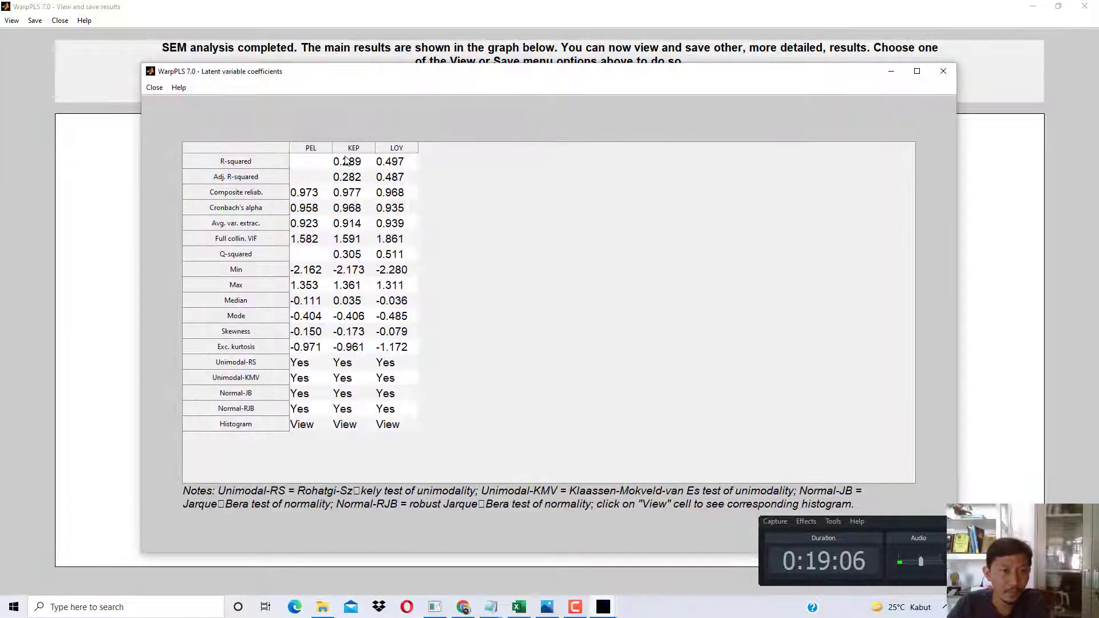
Examine the R-squared values of KEP and LOY in the latent variable coefficients table.
left_click(347, 162)
left_click(386, 164)
left_click(366, 164)
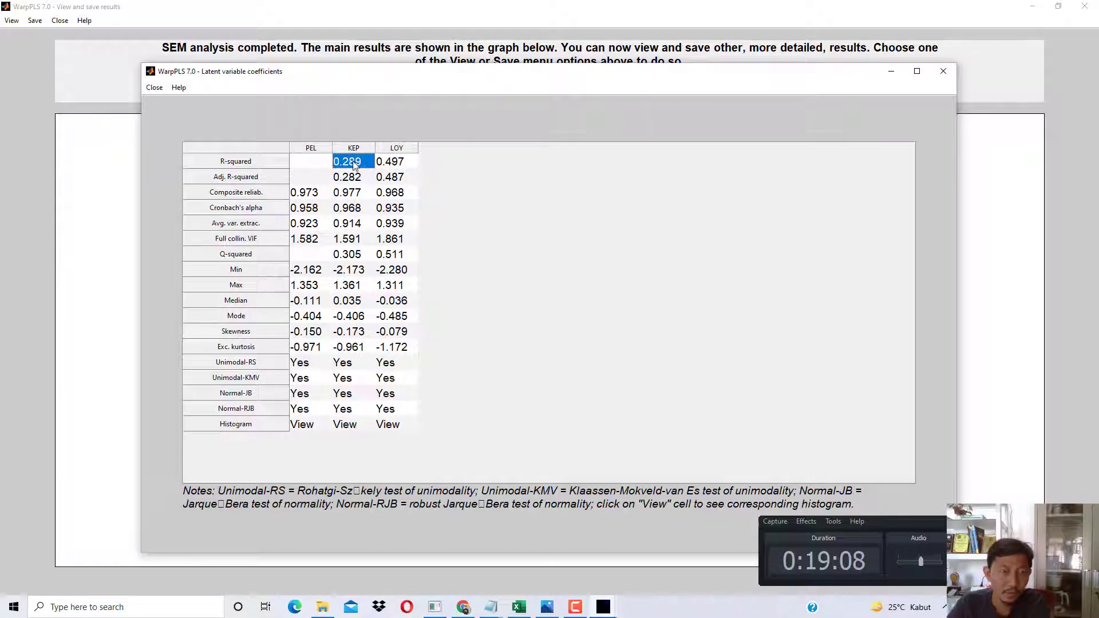
left_click(395, 164)
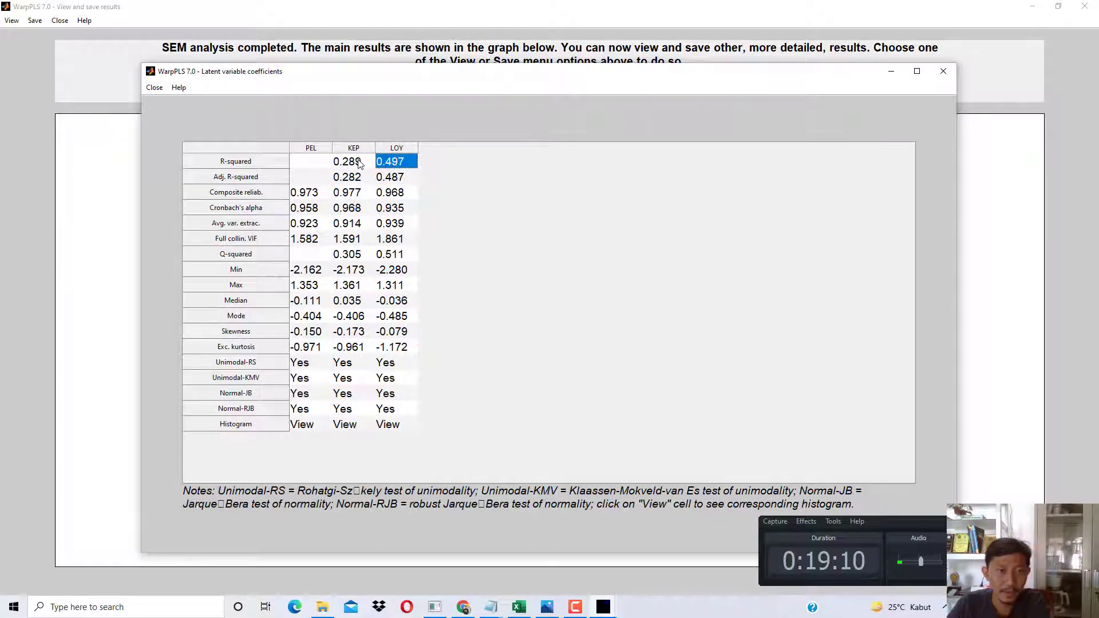
left_click(359, 162)
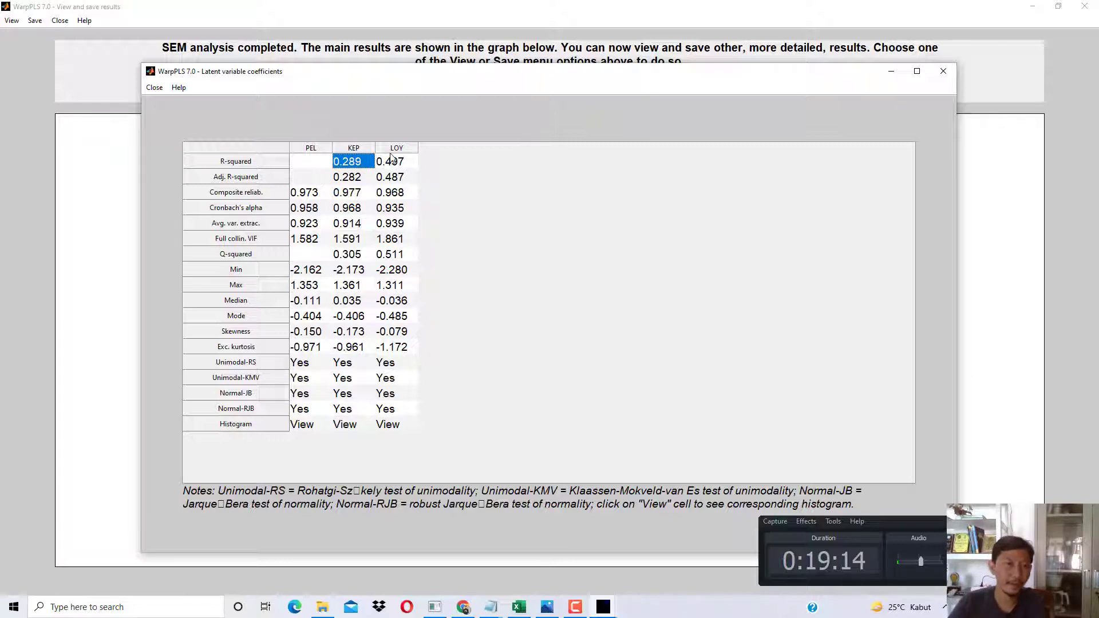
Switch to the Chrome PDF and read the r-square interpretation for the latent variable kepuasan.
left_click(470, 608)
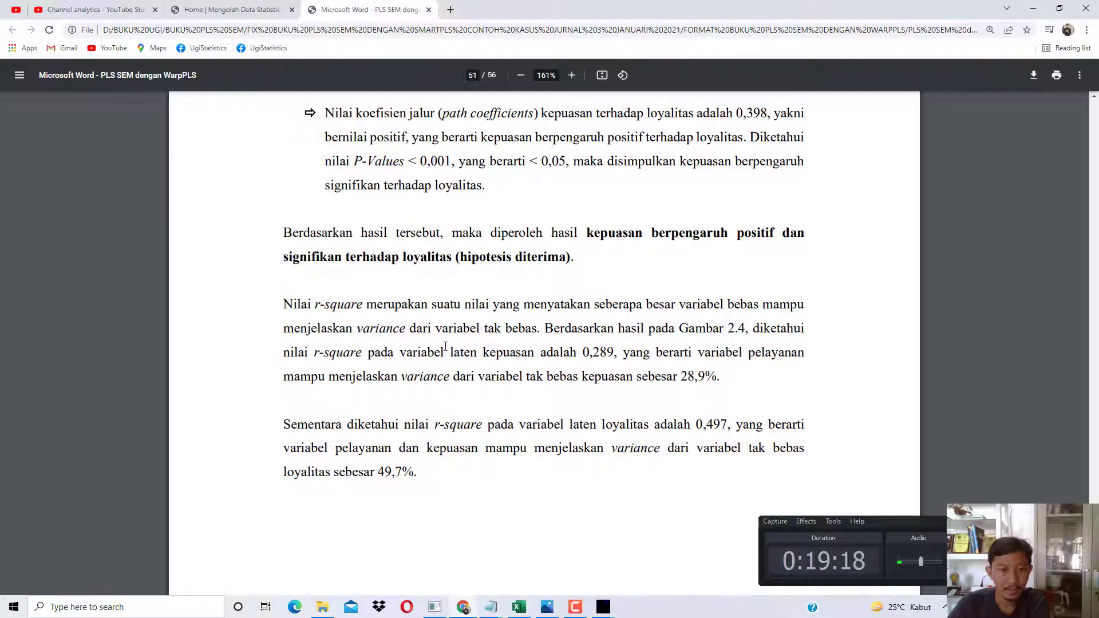
left_click_drag(436, 352, 497, 353)
left_click_drag(563, 358, 620, 359)
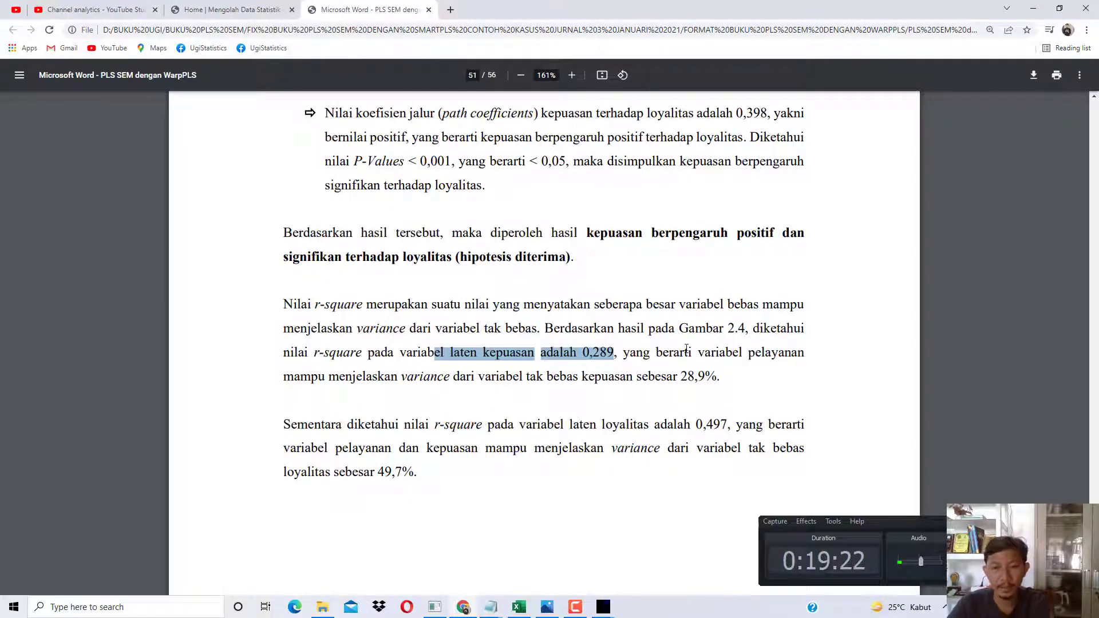
left_click_drag(321, 376, 716, 376)
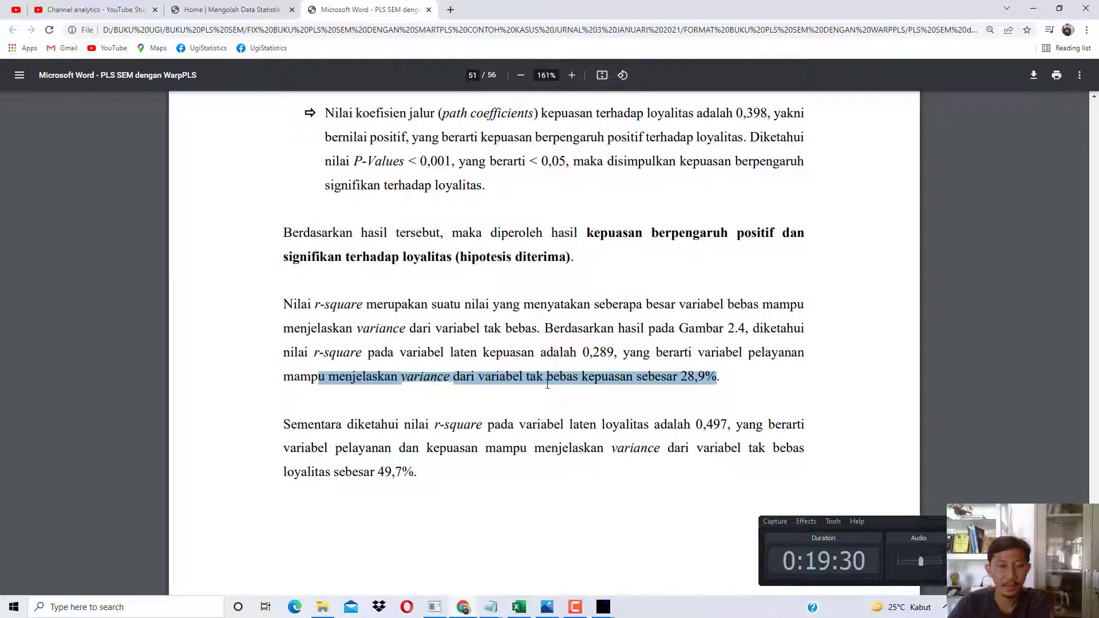
Read the r-square statement for the latent variable loyalitas in the PDF.
scroll(527, 378, "down", 1)
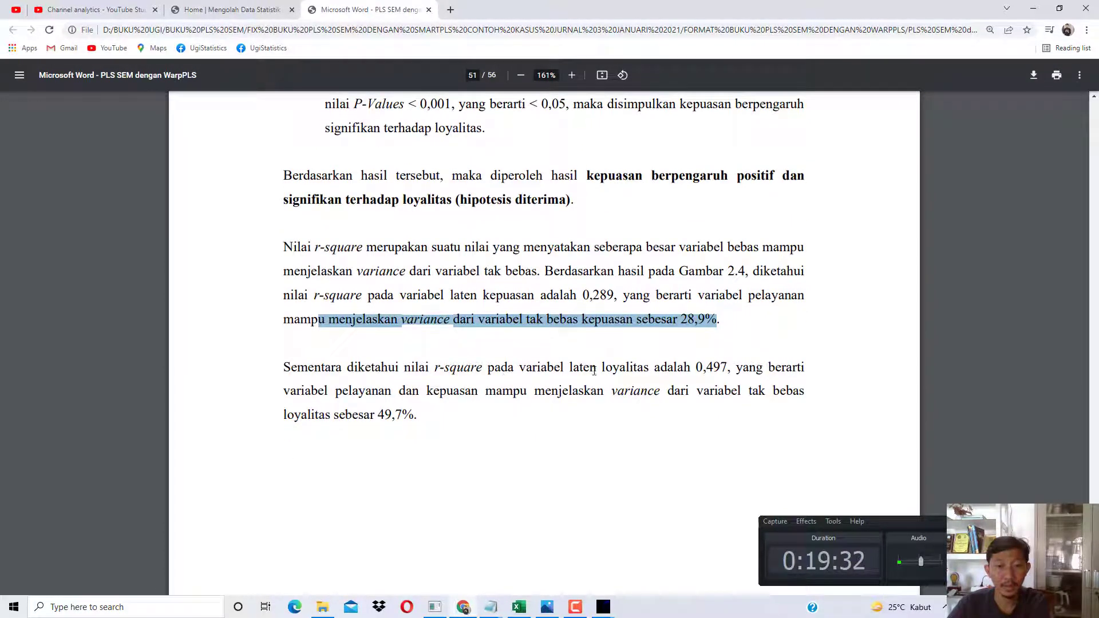
left_click(503, 371)
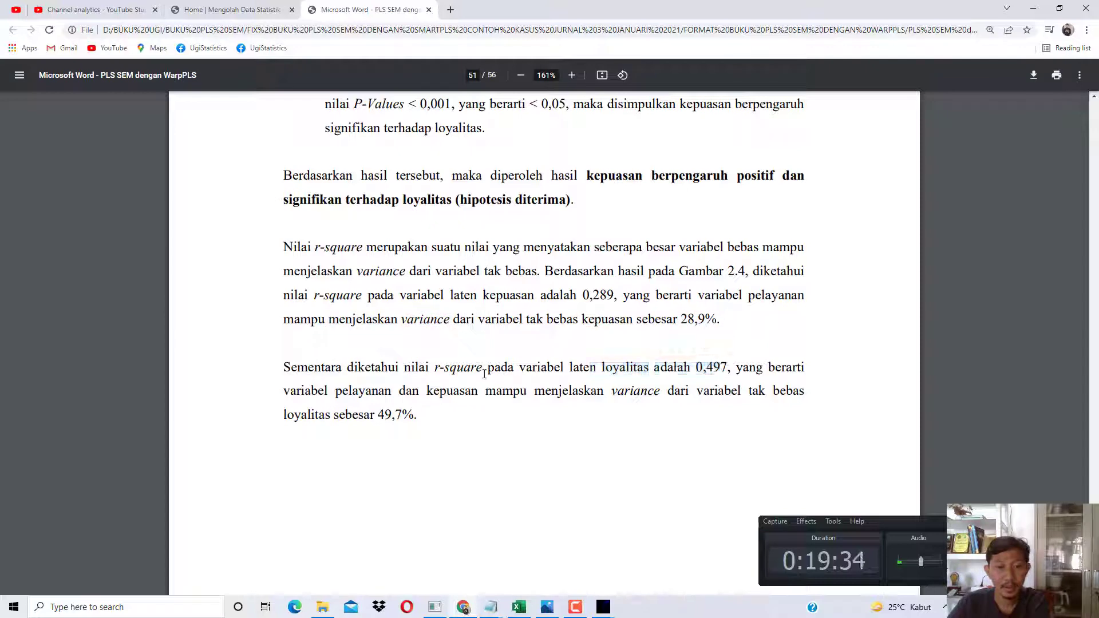
left_click_drag(489, 377, 709, 378)
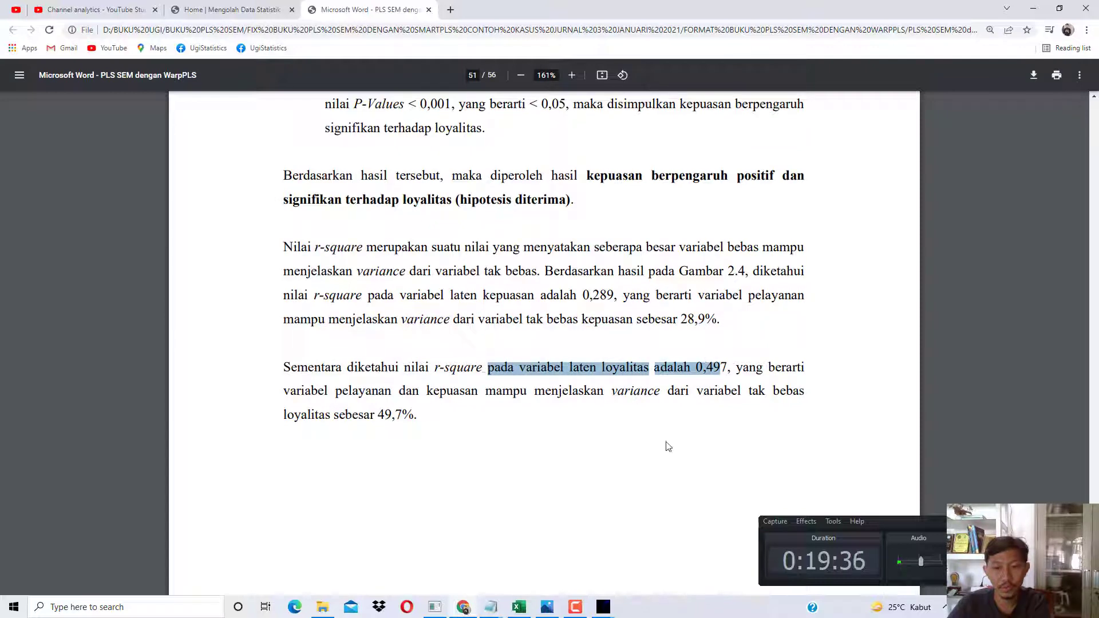
Check the R-squared of LOY in the WarpPLS latent variable coefficients table and return to the PDF.
mouse_move(603, 607)
left_click(750, 558)
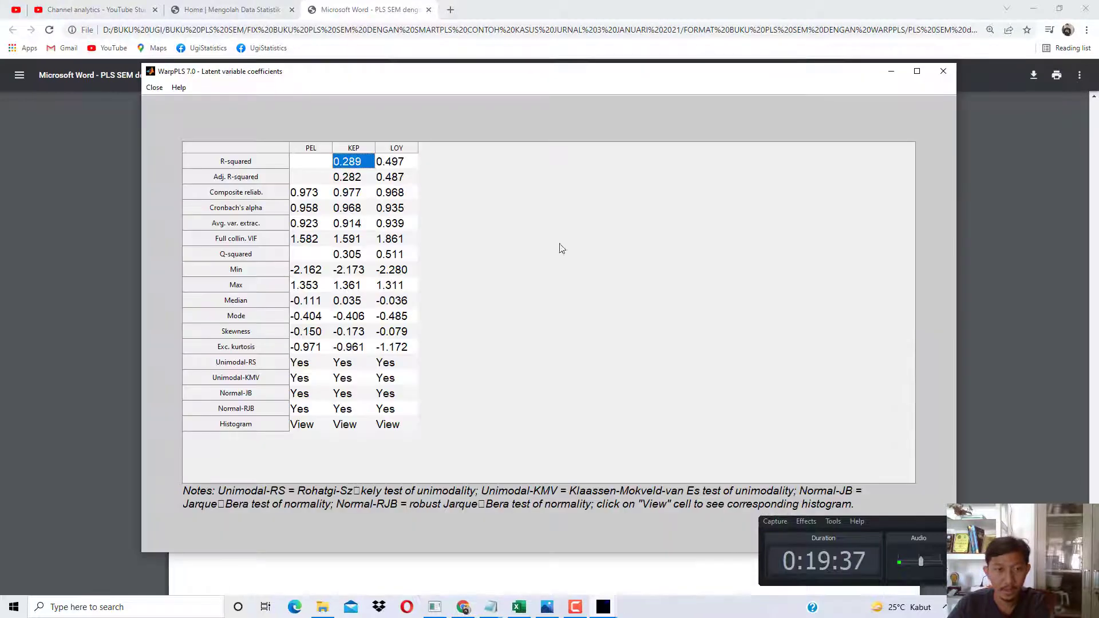
left_click(400, 161)
left_click(892, 71)
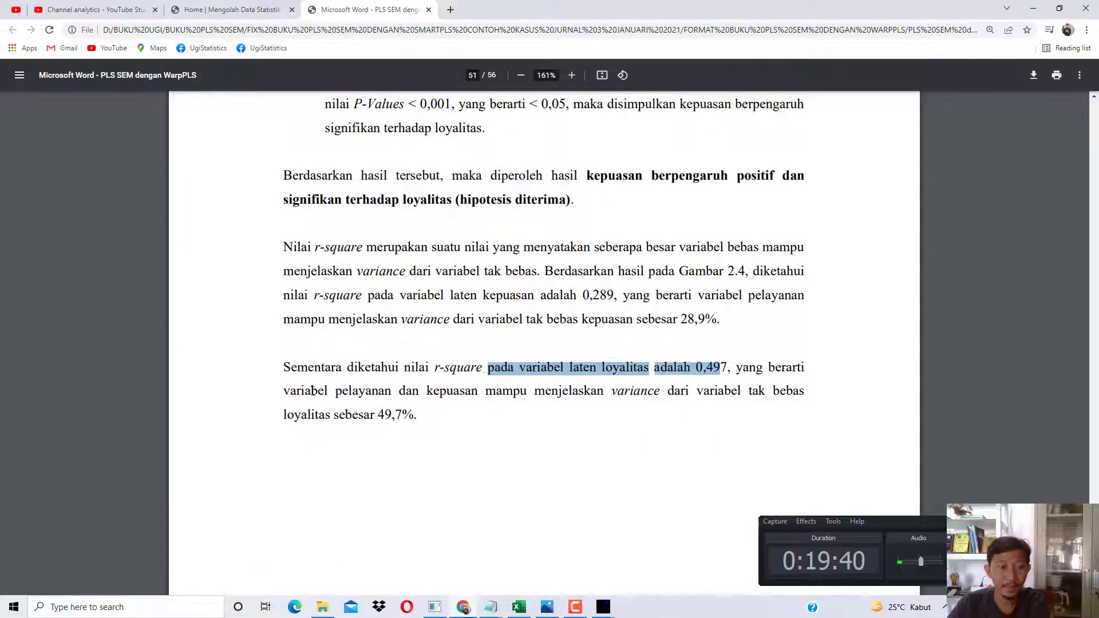
Read how much of the variance of loyalitas is explained by pelayanan and kepuasan in the PDF.
left_click_drag(312, 391, 764, 396)
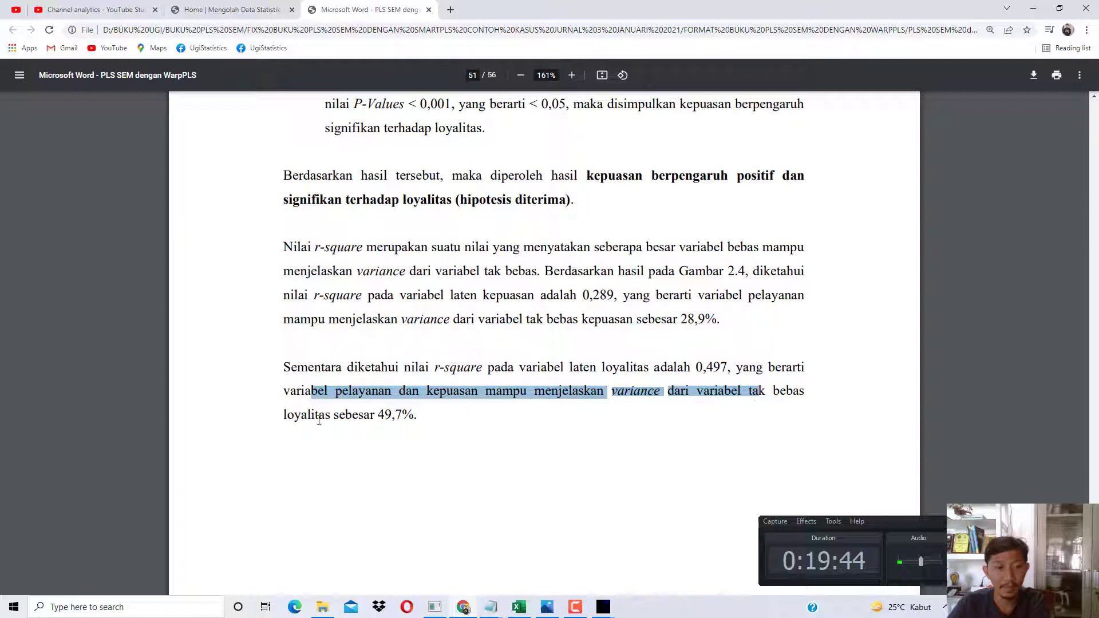
left_click_drag(298, 412, 373, 413)
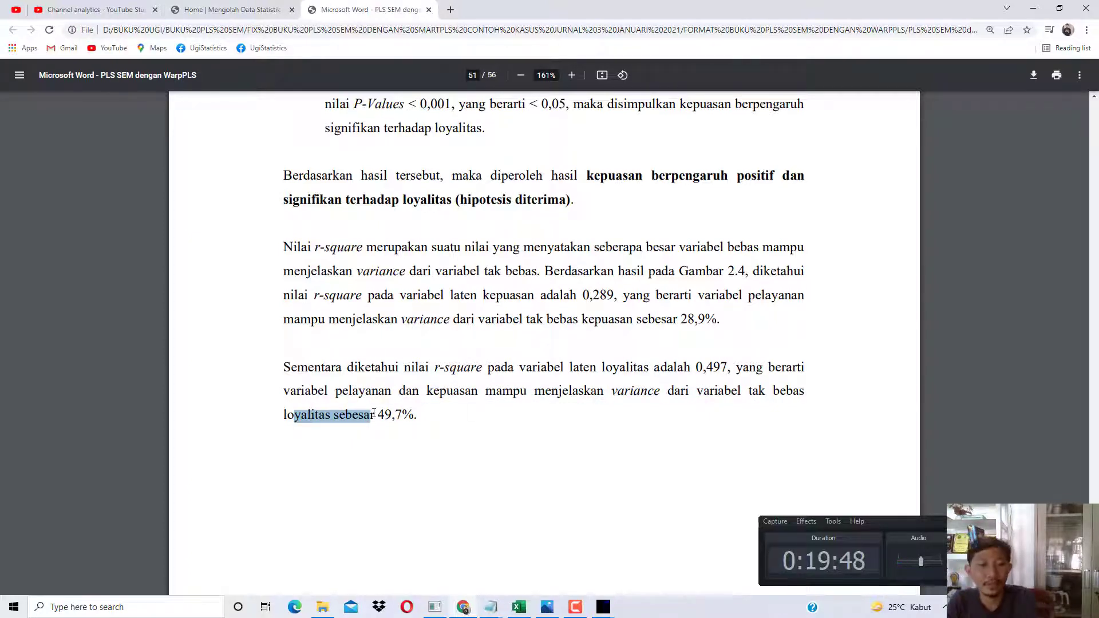
left_click(373, 413)
Switch to WarpPLS, close the latent variable coefficients window, and open the indirect and total effects in table view.
scroll(397, 412, "down", 3)
scroll(463, 338, "down", 10)
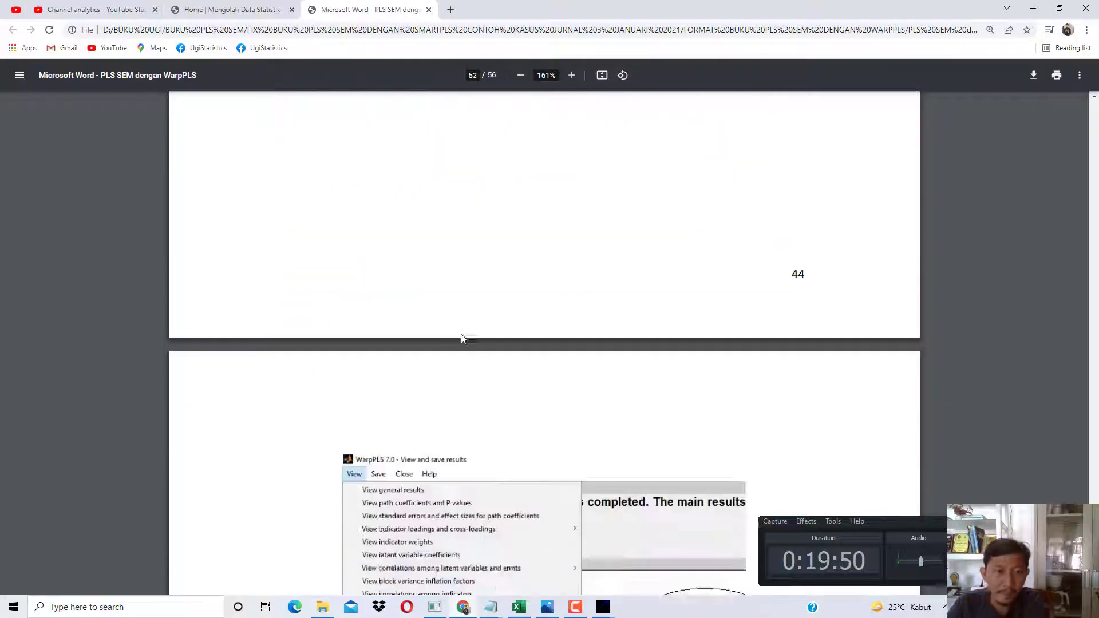
scroll(461, 337, "down", 3)
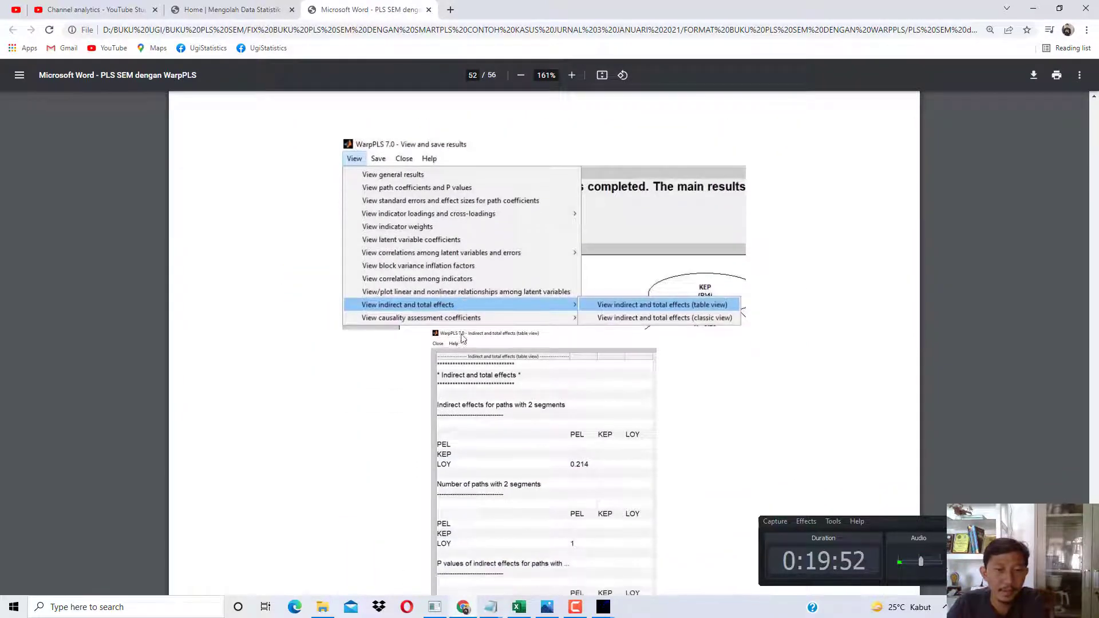
left_click(601, 608)
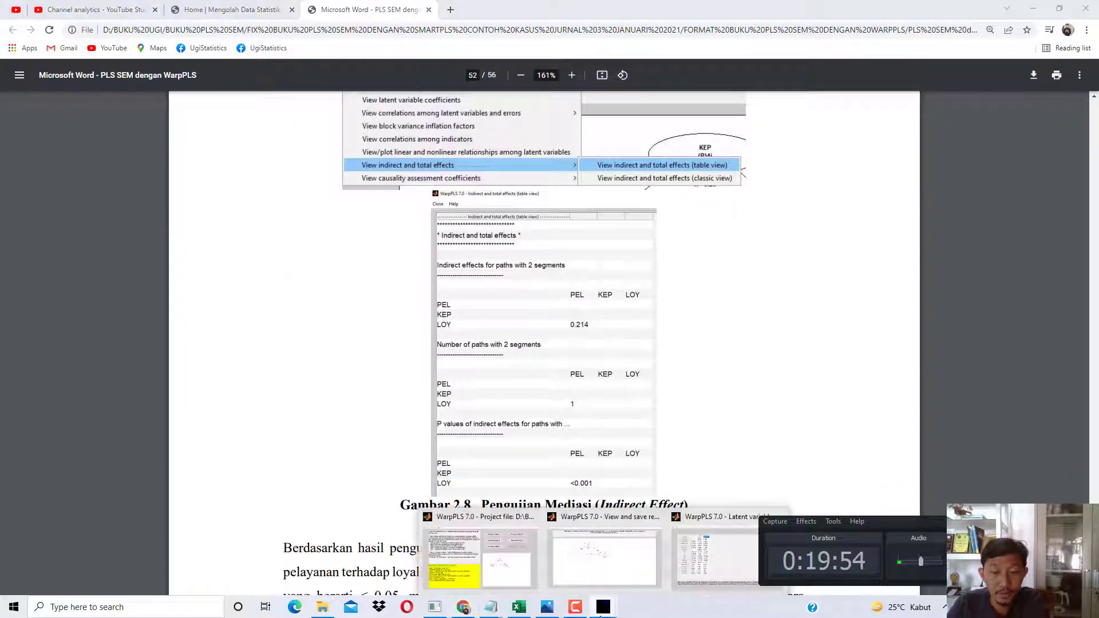
left_click(778, 517)
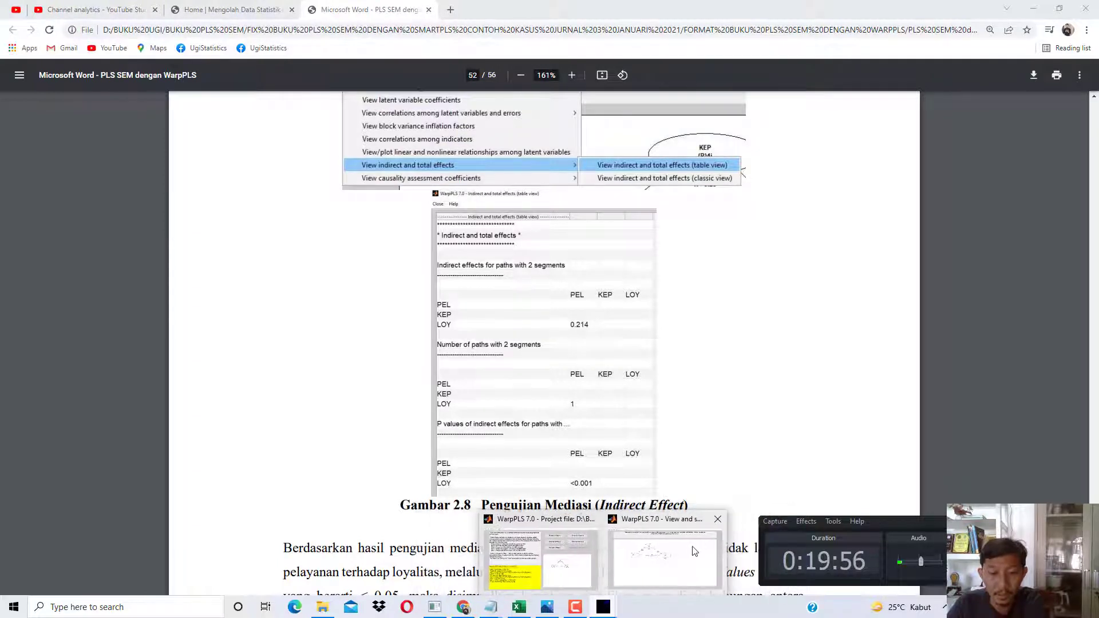
left_click(11, 20)
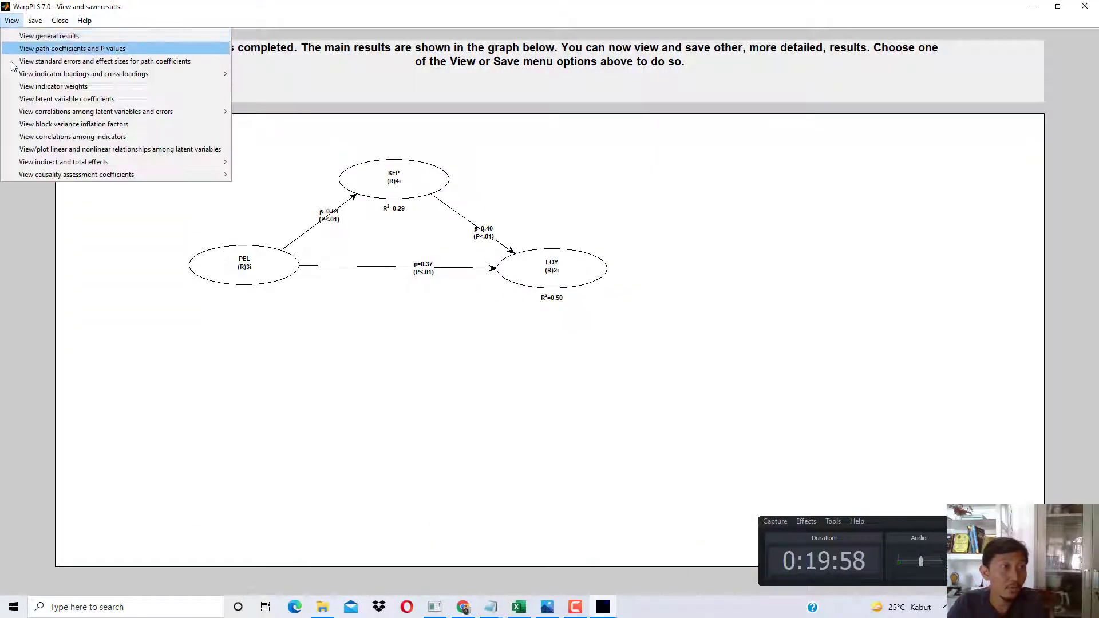
mouse_move(143, 165)
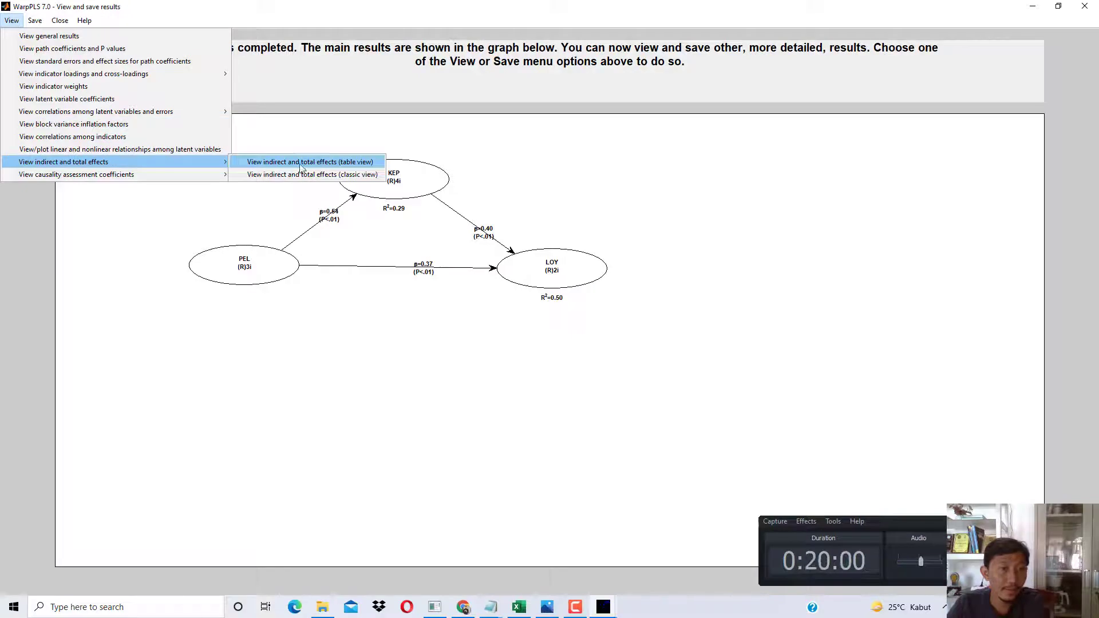
left_click(344, 165)
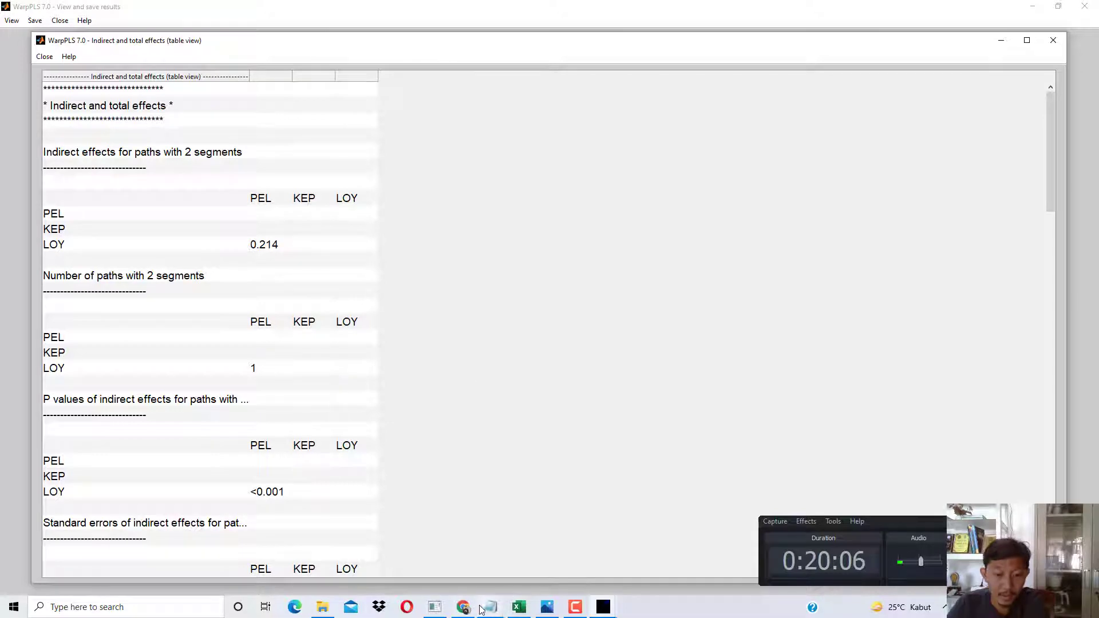
Compare the mediation test in Gambar 2.8 of the PDF with the WarpPLS model graph and indirect effects table.
left_click(480, 538)
scroll(570, 404, "down", 2)
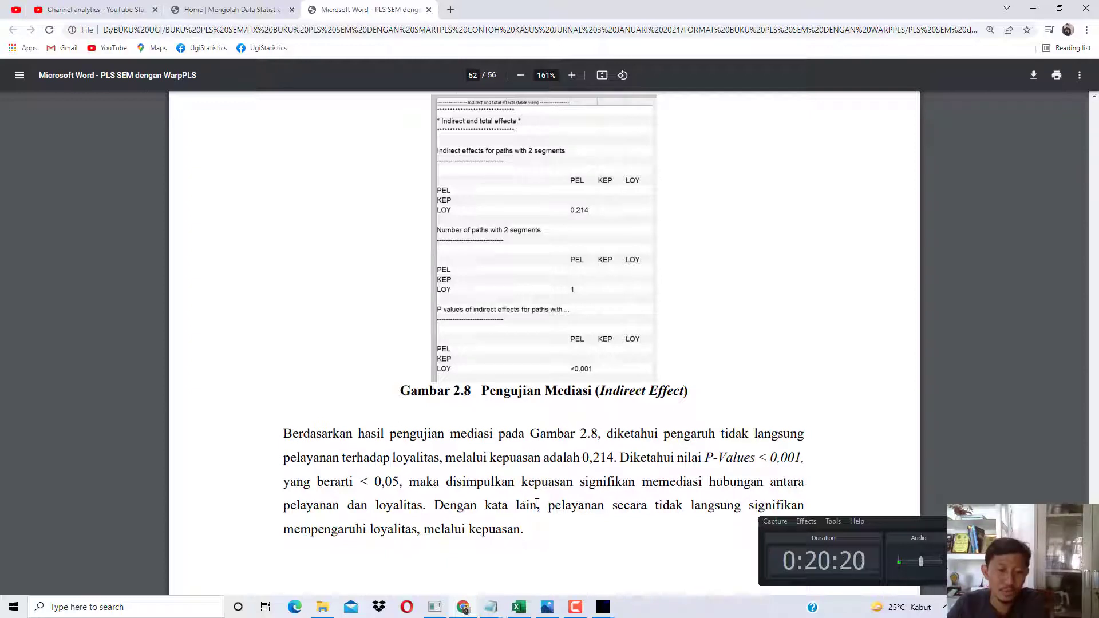
mouse_move(603, 607)
left_click(486, 564)
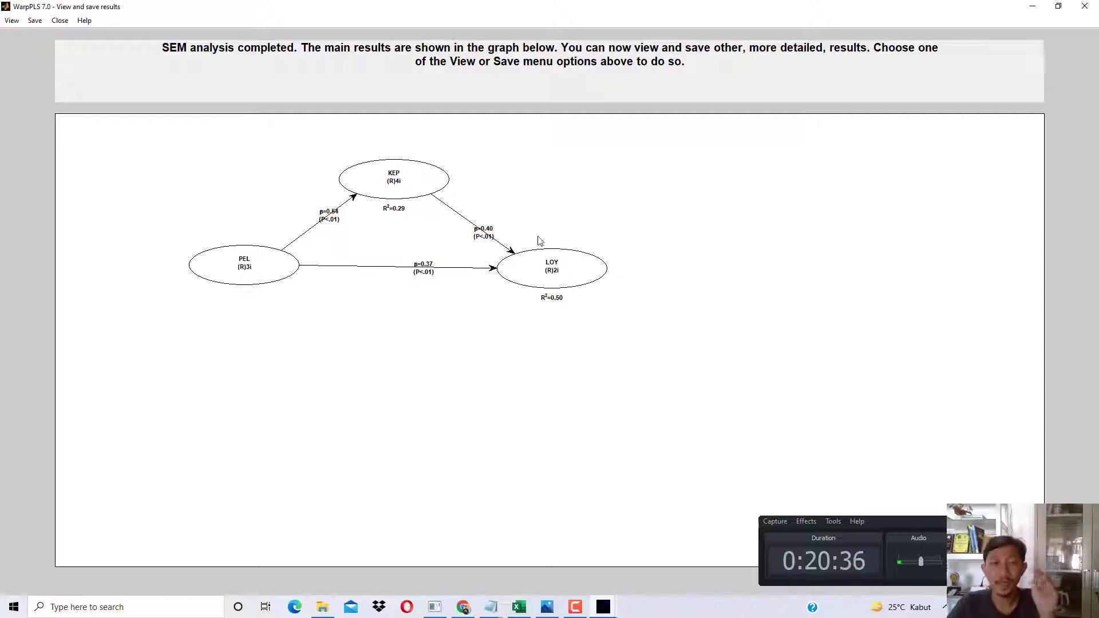
mouse_move(603, 608)
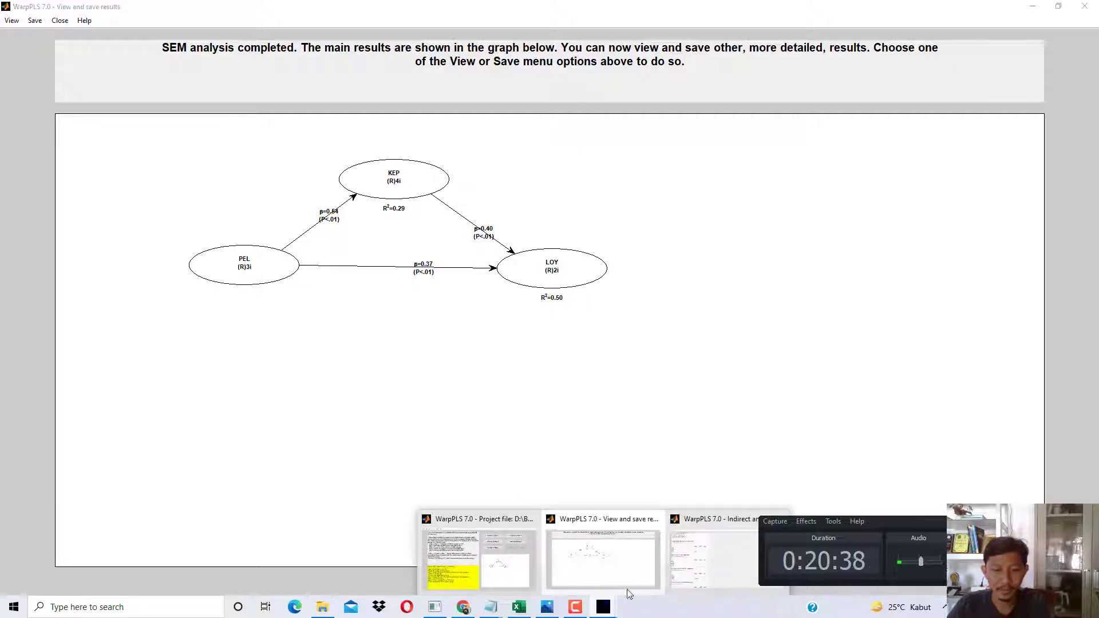
left_click(717, 560)
Return to the PDF and read the indirect effect of pelayanan on loyalitas through kepuasan and its P-value.
left_click(467, 608)
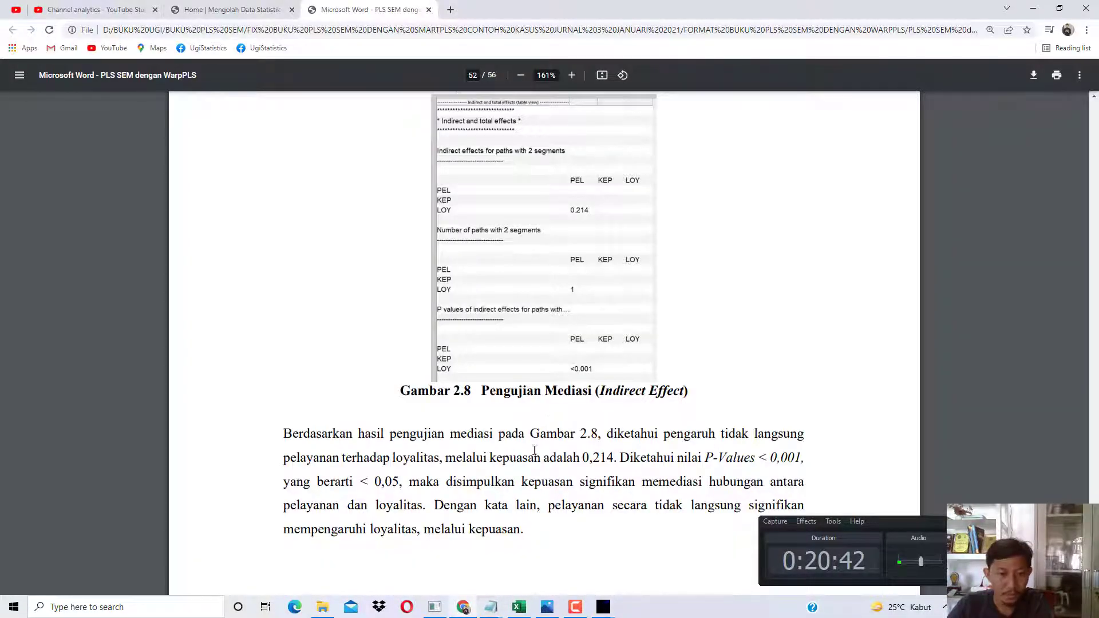
left_click_drag(306, 459, 615, 462)
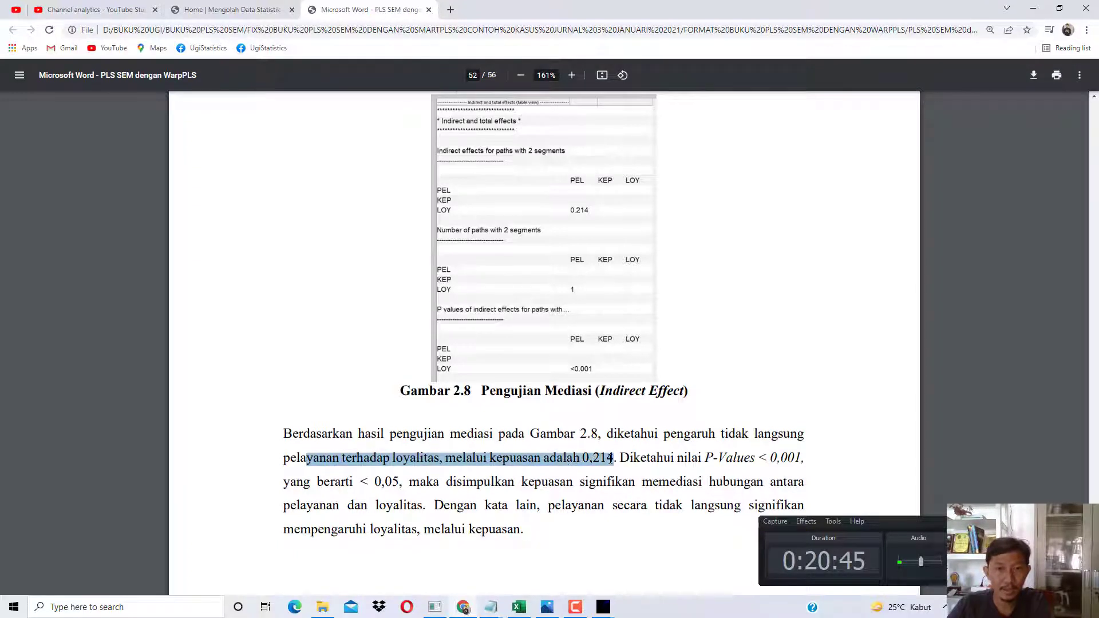
left_click(583, 224)
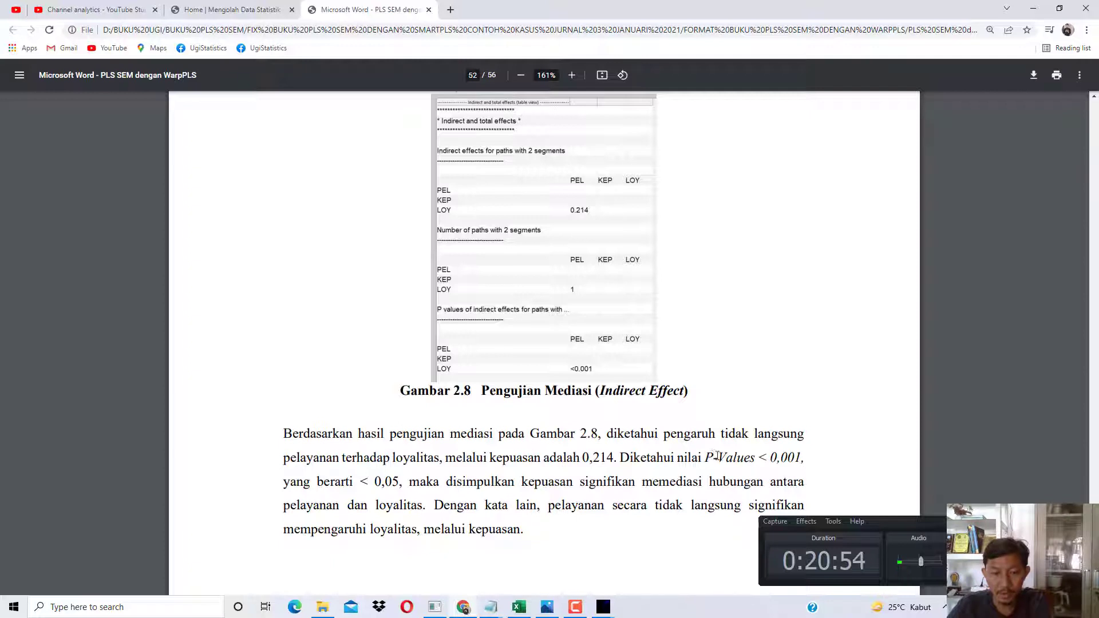
left_click_drag(705, 459, 809, 461)
scroll(425, 446, "down", 1)
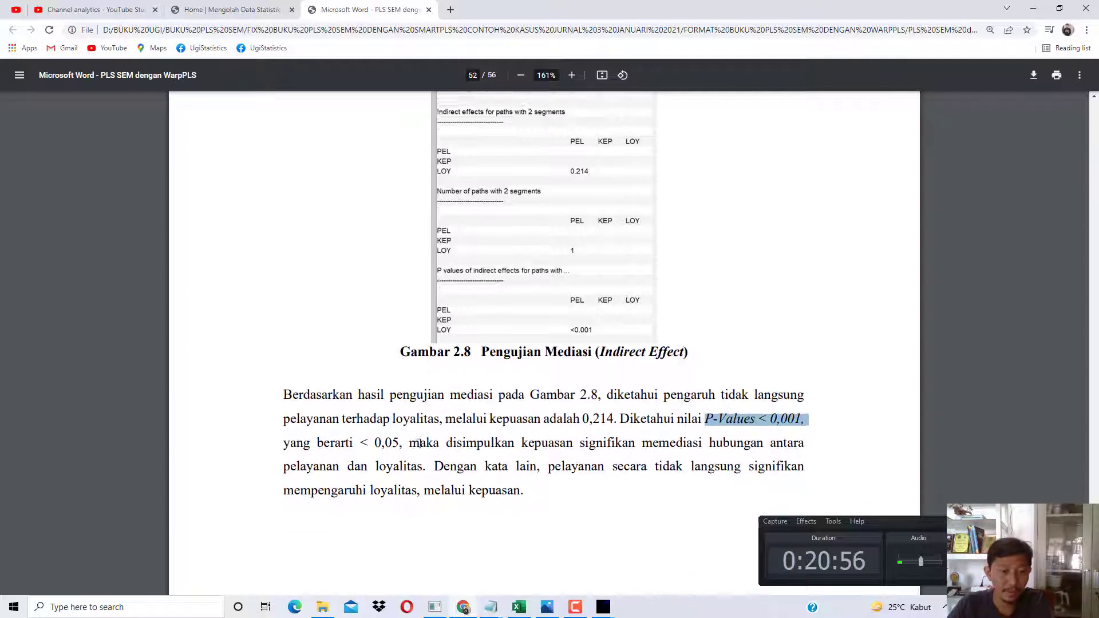
Read the significance criterion and the conclusion about kepuasan mediating pelayanan and loyalitas below Gambar 2.8.
left_click_drag(311, 425, 394, 430)
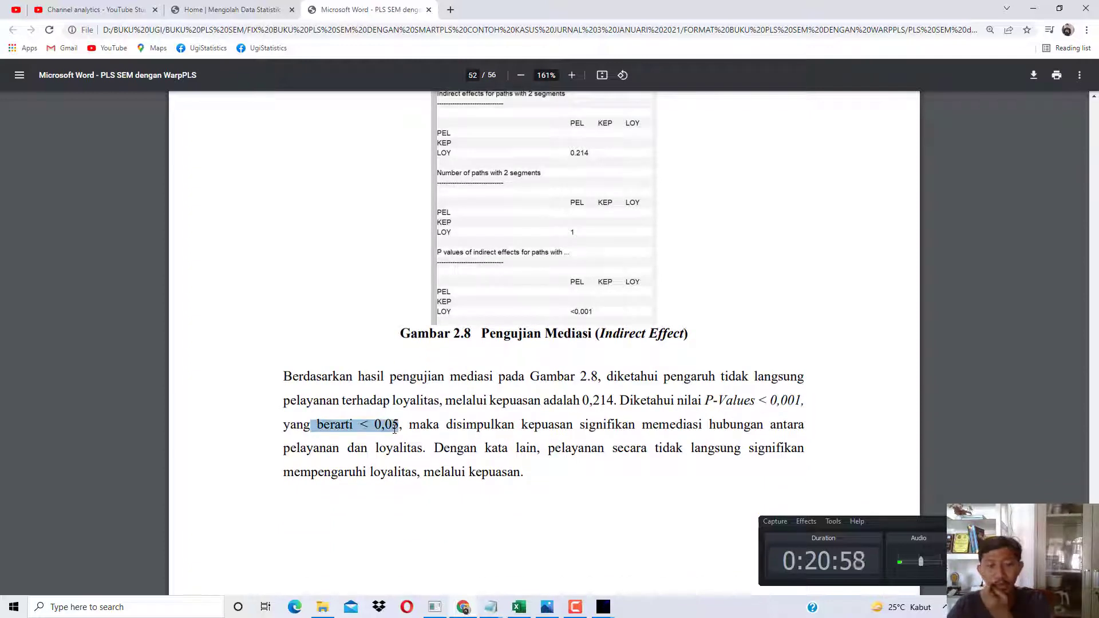
left_click_drag(495, 425, 695, 428)
left_click_drag(307, 449, 573, 453)
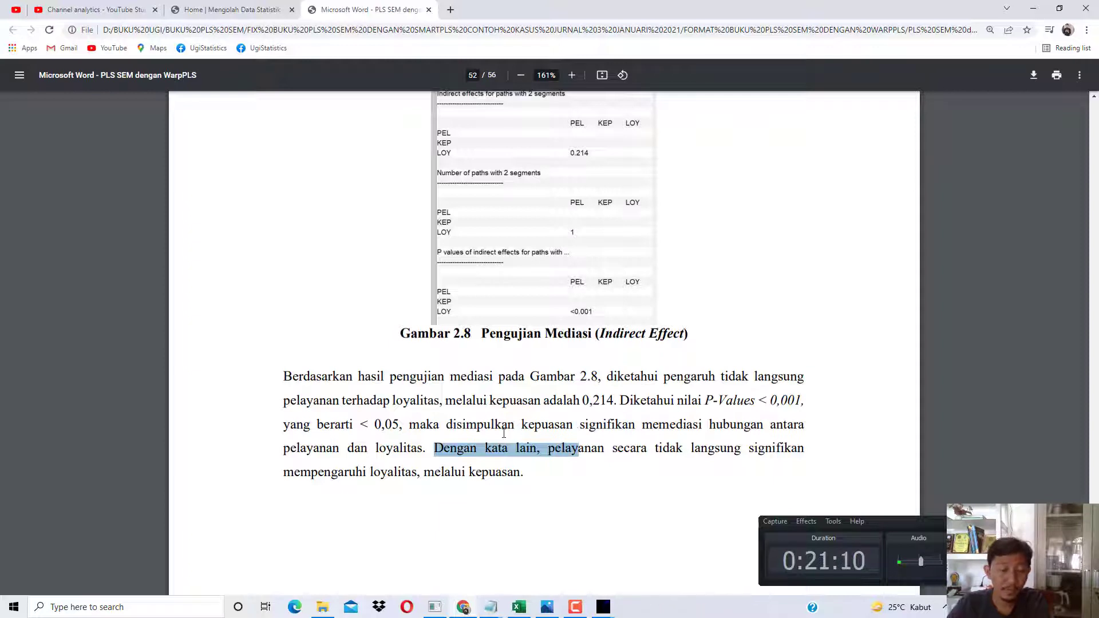
left_click_drag(324, 473, 484, 473)
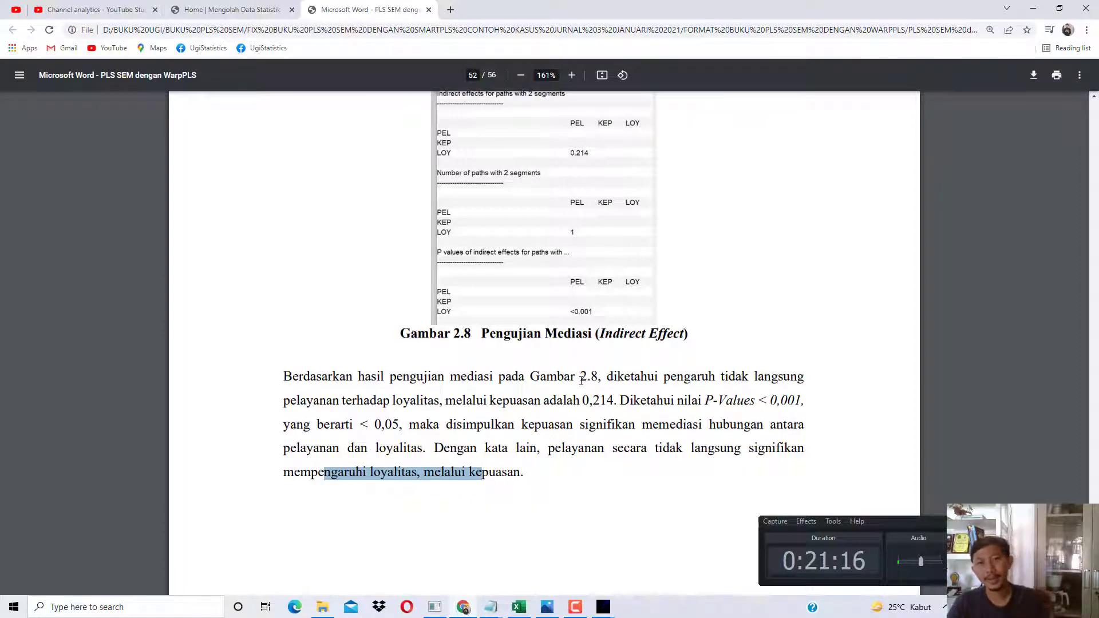
Read in section 2.5.6 on Global Model Fit how important model fit testing is for studies that only test hypotheses.
scroll(581, 381, "down", 10)
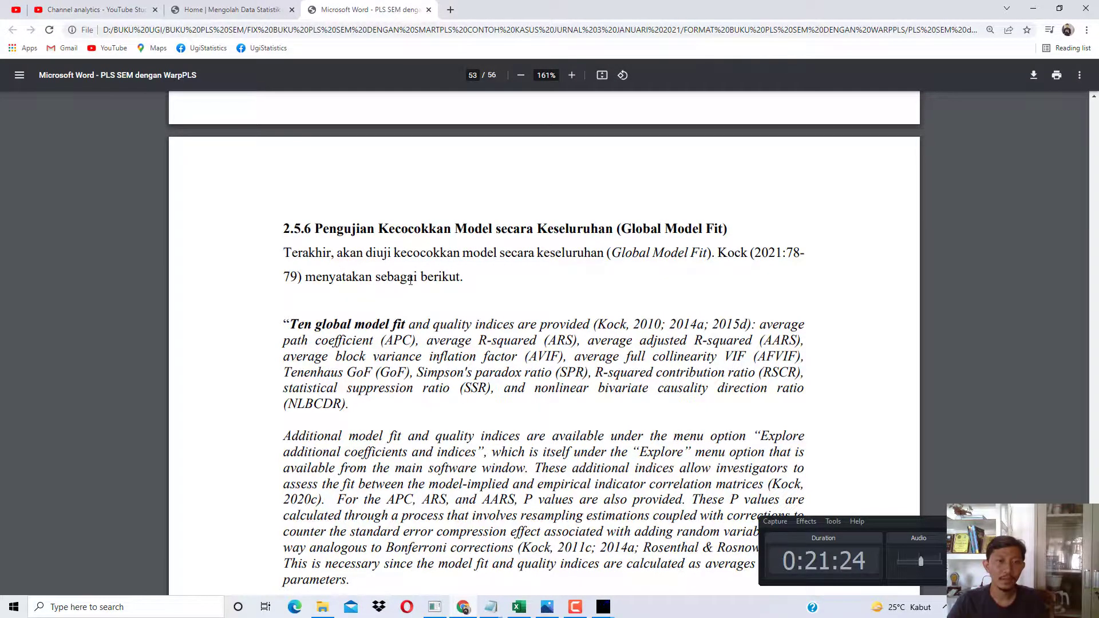
scroll(532, 246, "down", 20)
scroll(380, 201, "down", 6)
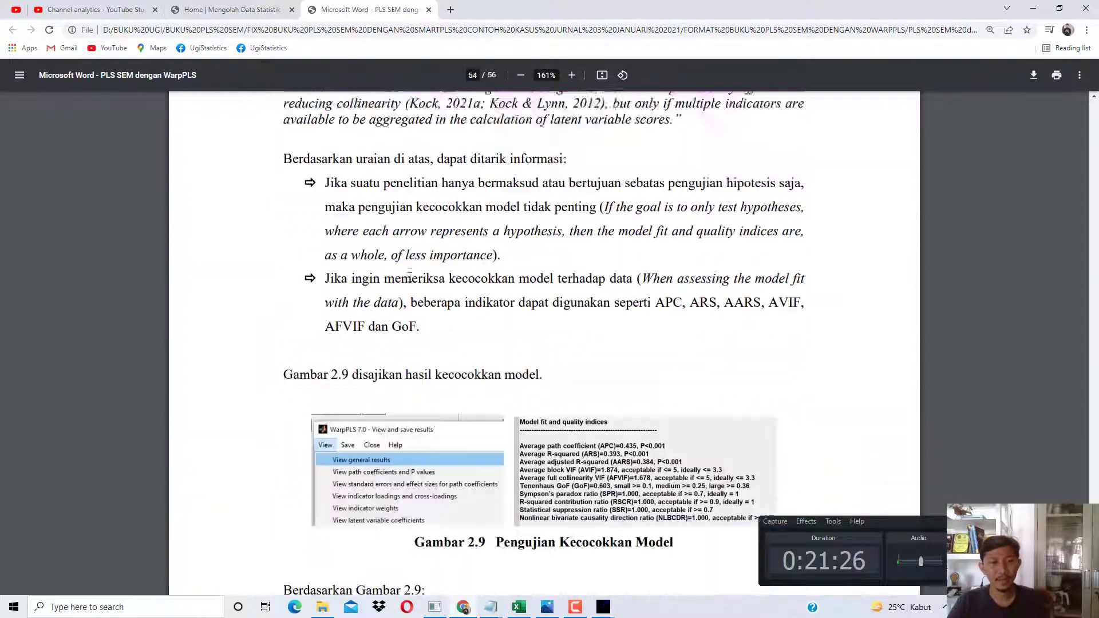
scroll(381, 201, "up", 4)
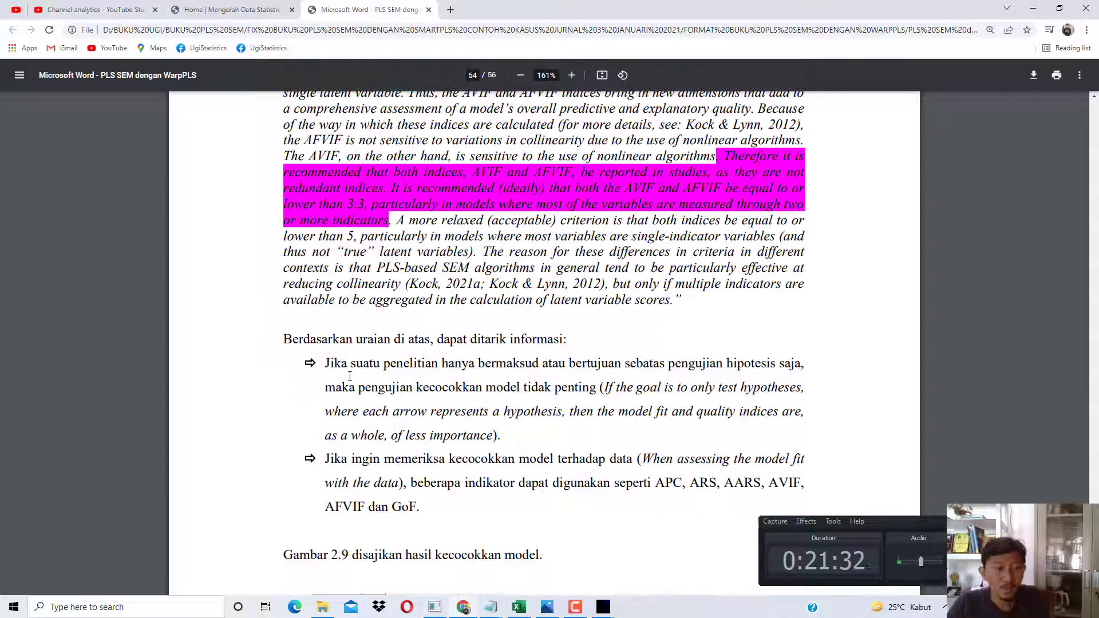
left_click_drag(351, 367, 808, 368)
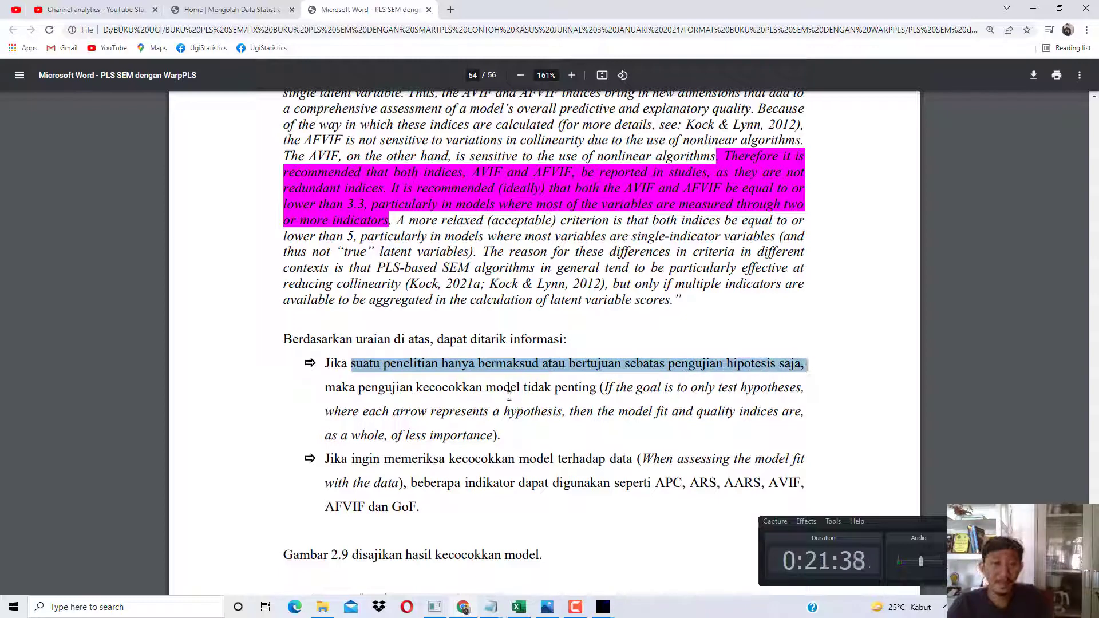
left_click_drag(351, 388, 604, 388)
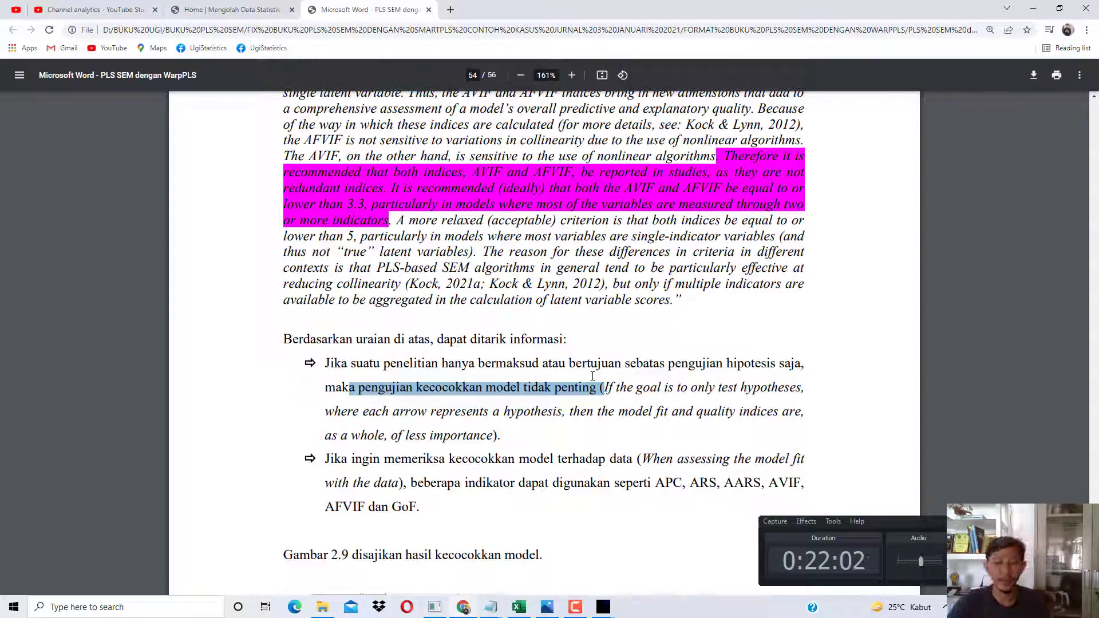
left_click_drag(533, 388, 553, 428)
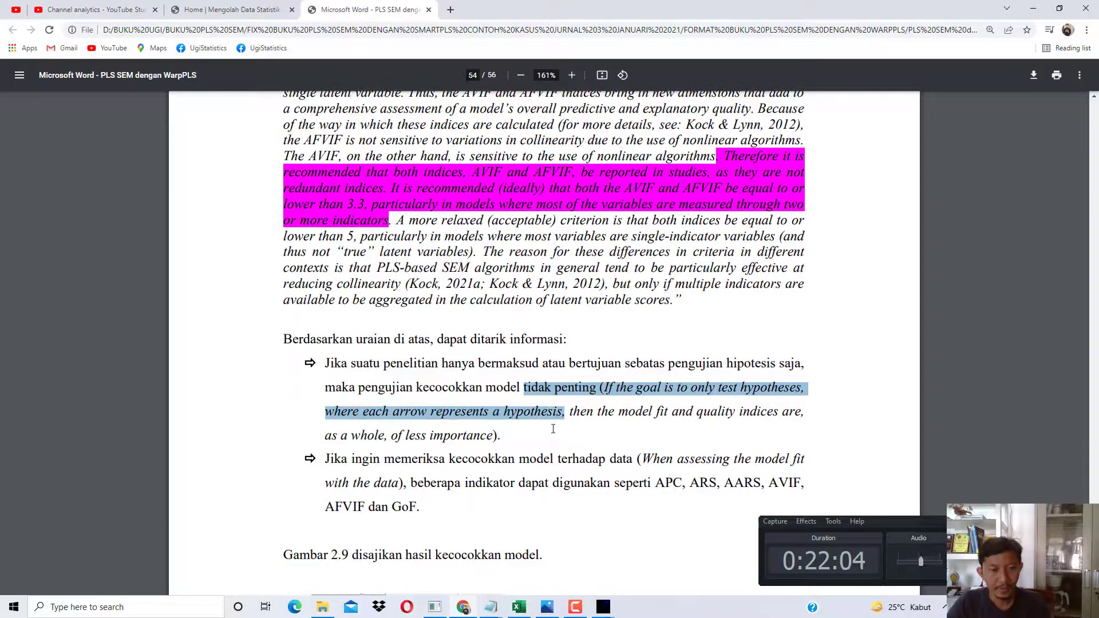
Read which indices are used to assess model fit with the data and view Gambar 2.9.
scroll(538, 425, "down", 1)
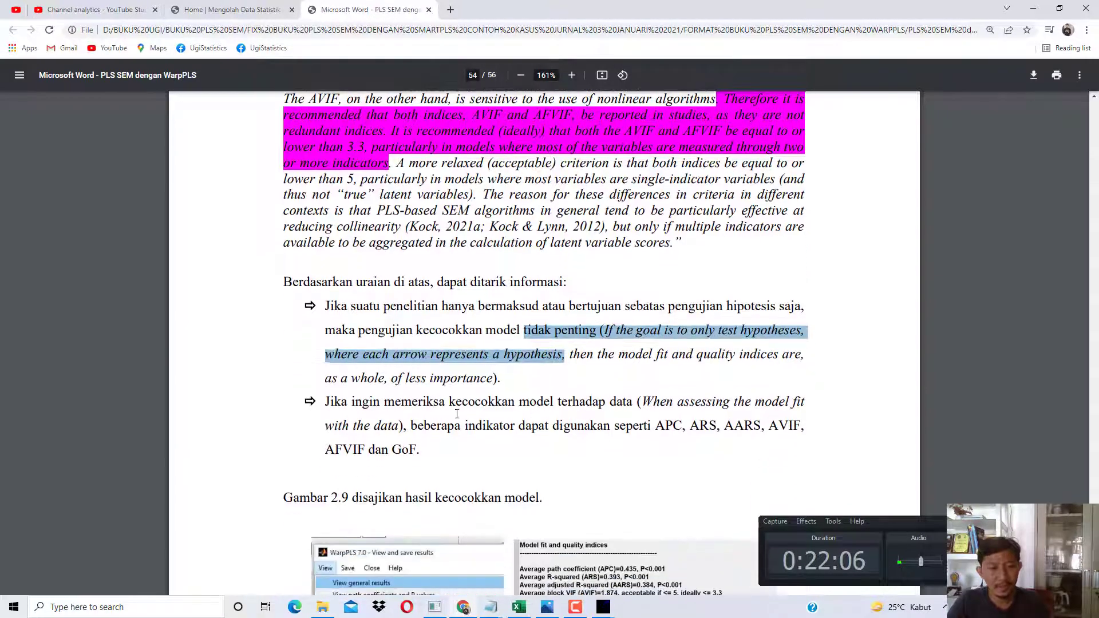
left_click_drag(667, 425, 800, 425)
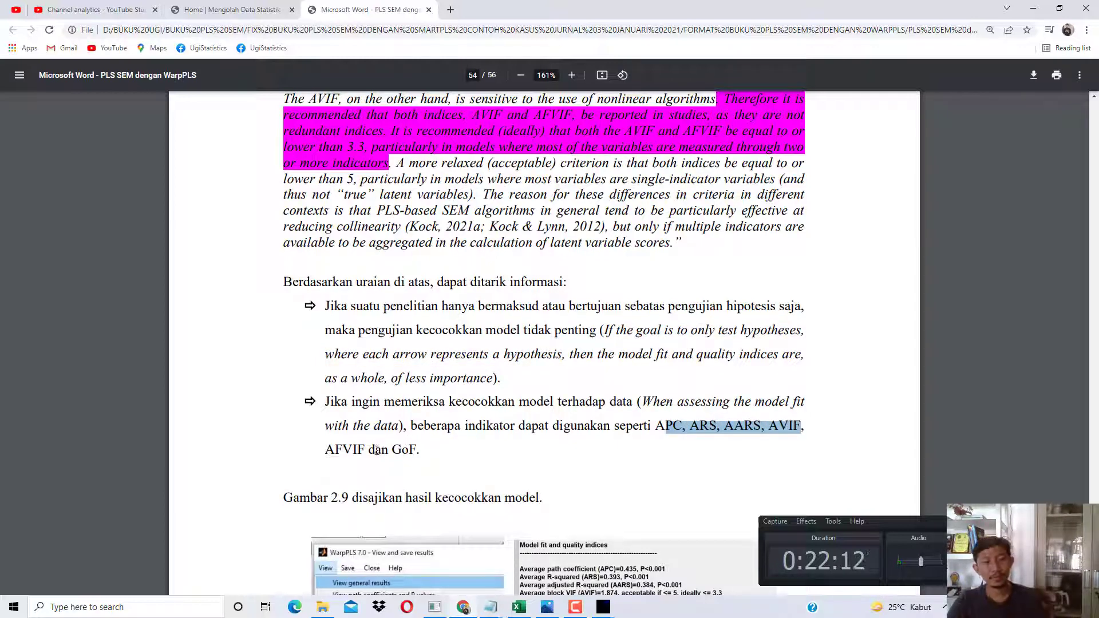
scroll(579, 522, "down", 4)
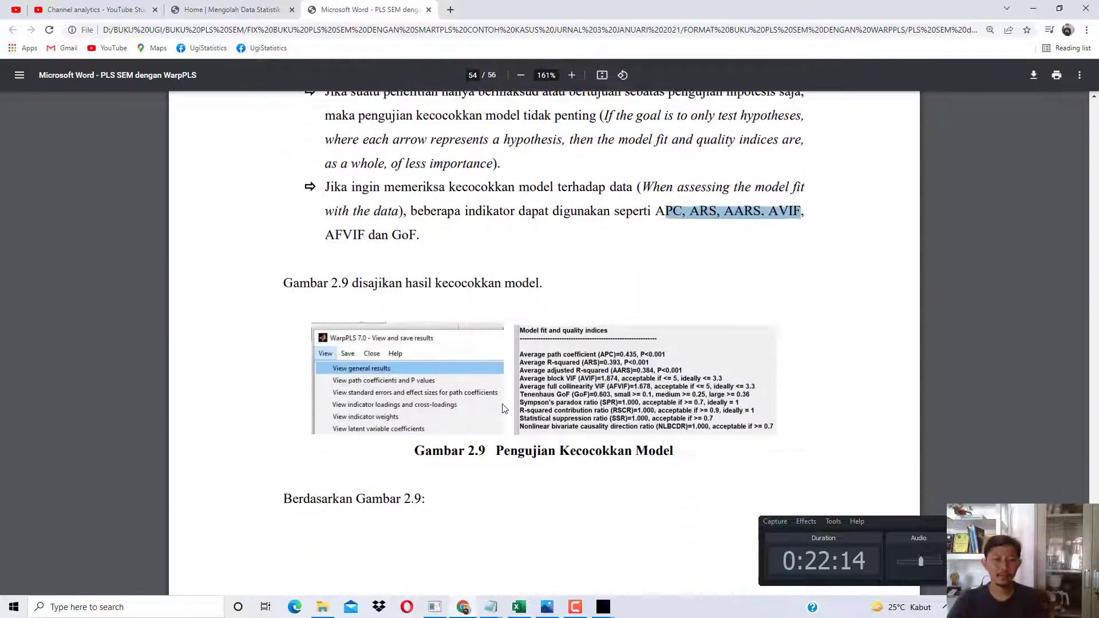
Switch to WarpPLS, close the indirect and total effects window, and open the general SEM analysis results maximized.
mouse_move(603, 606)
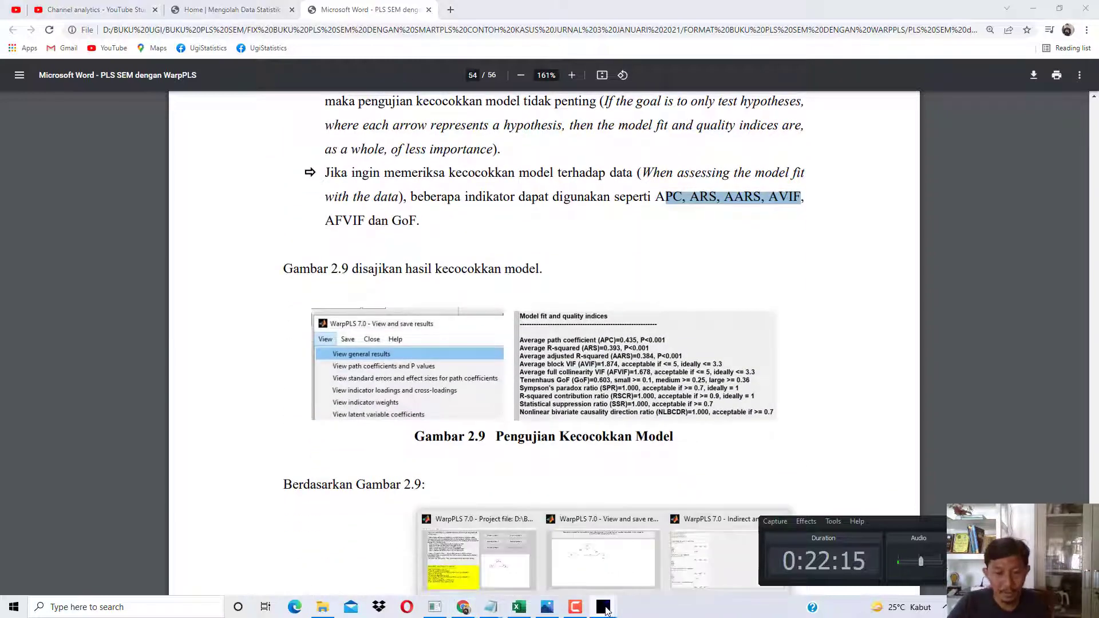
left_click(715, 524)
left_click(1053, 40)
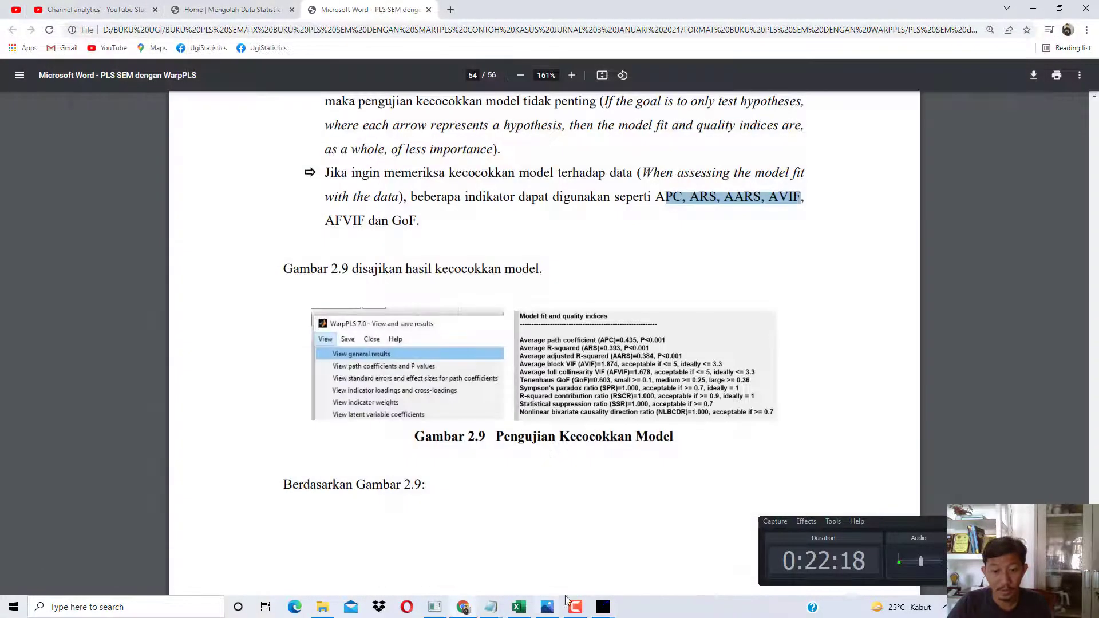
mouse_move(603, 606)
left_click(664, 558)
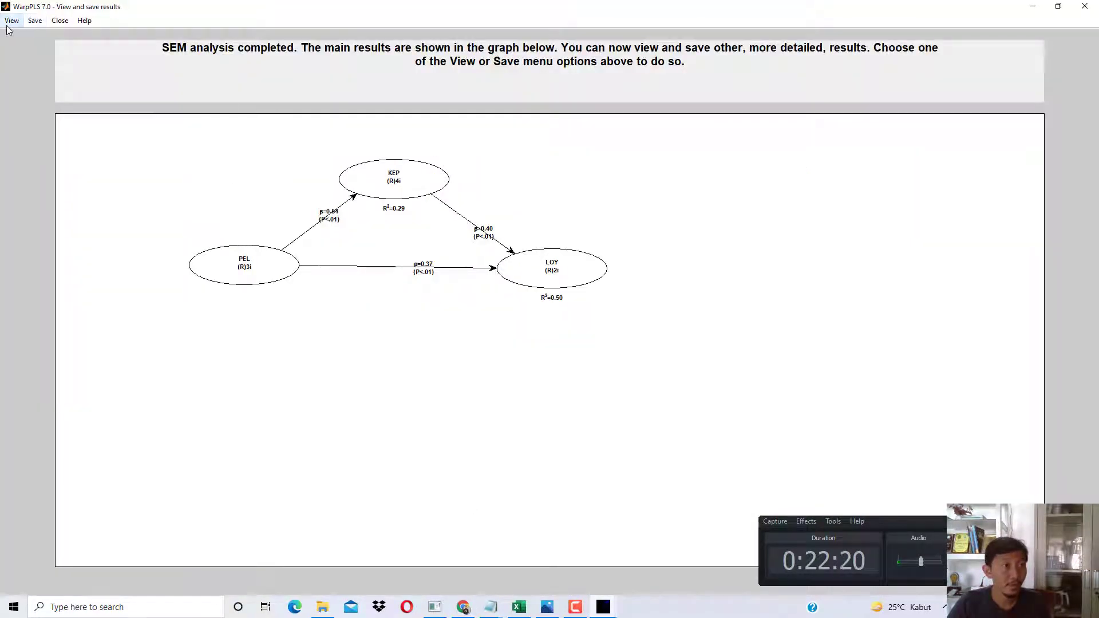
left_click(12, 20)
left_click(49, 36)
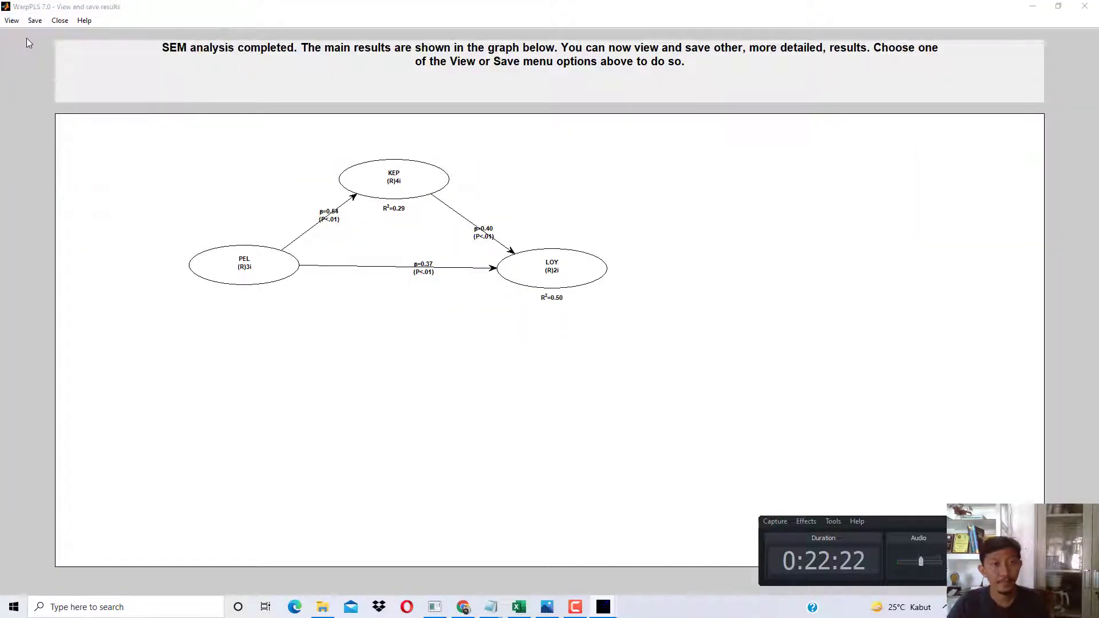
left_click(891, 103)
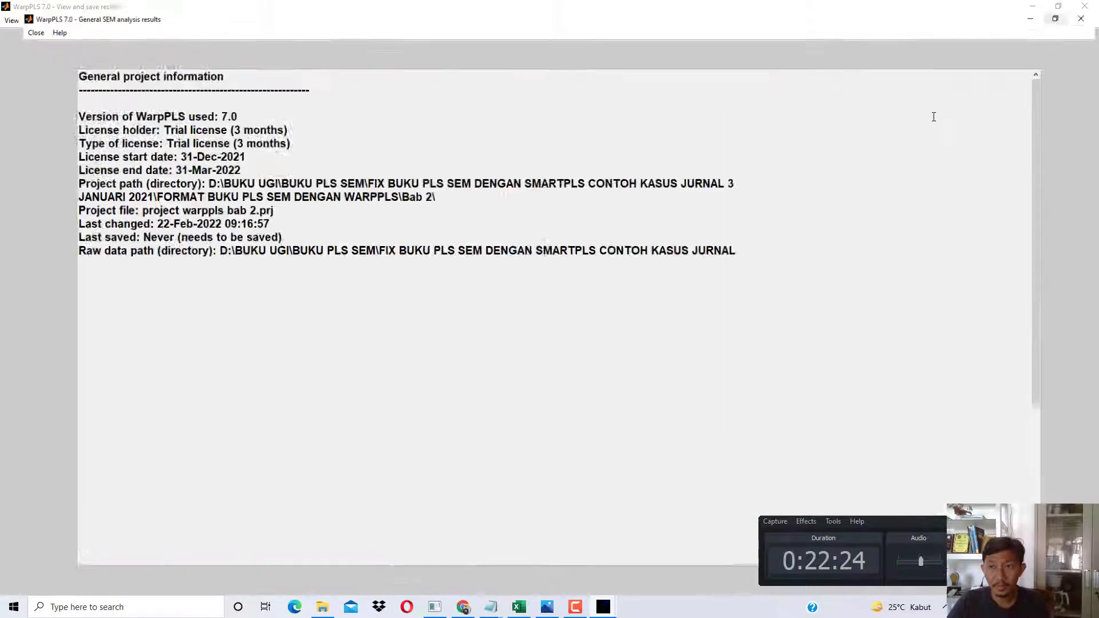
Examine the model fit and quality indices in the general results, from average path coefficient to nonlinear bivariate causality direction ratio.
left_click_drag(1035, 128, 1045, 220)
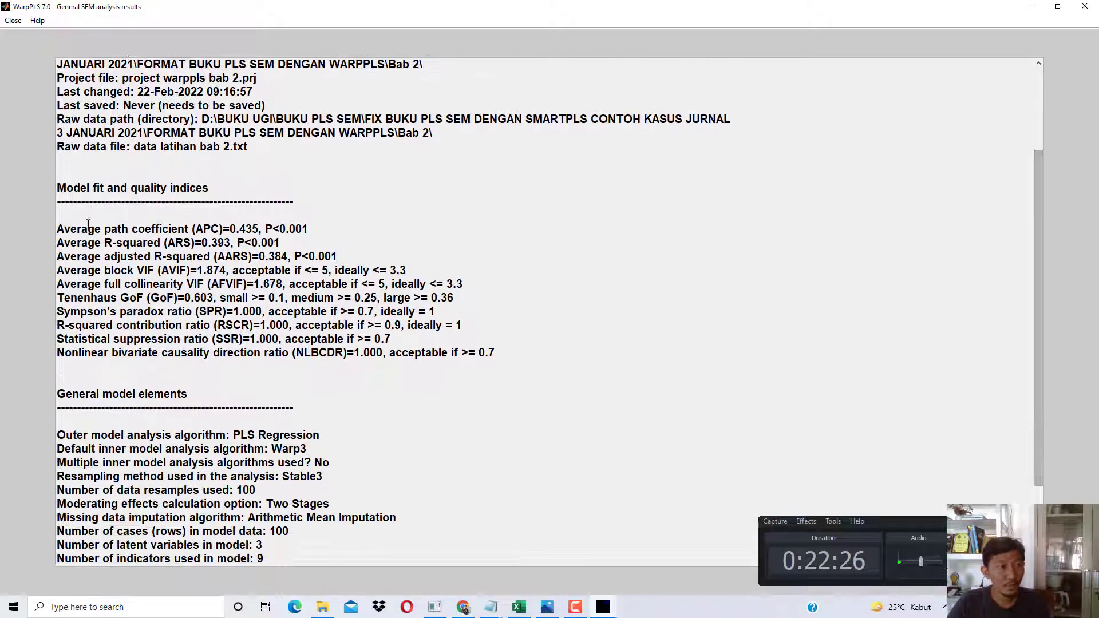
left_click_drag(197, 191, 101, 189)
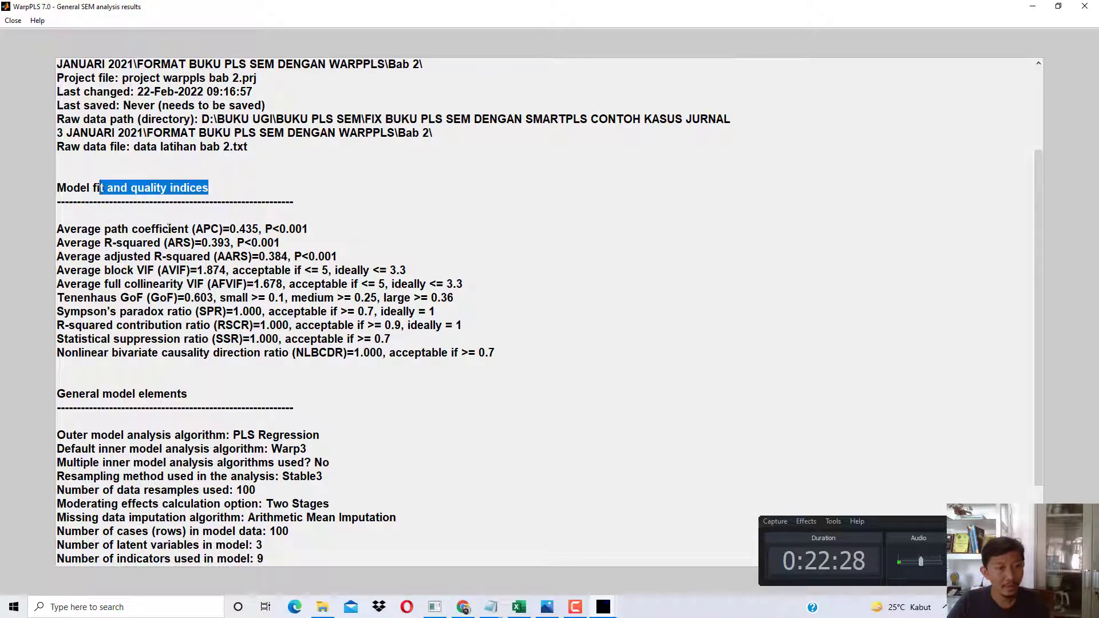
left_click_drag(315, 229, 195, 245)
left_click_drag(268, 258, 233, 257)
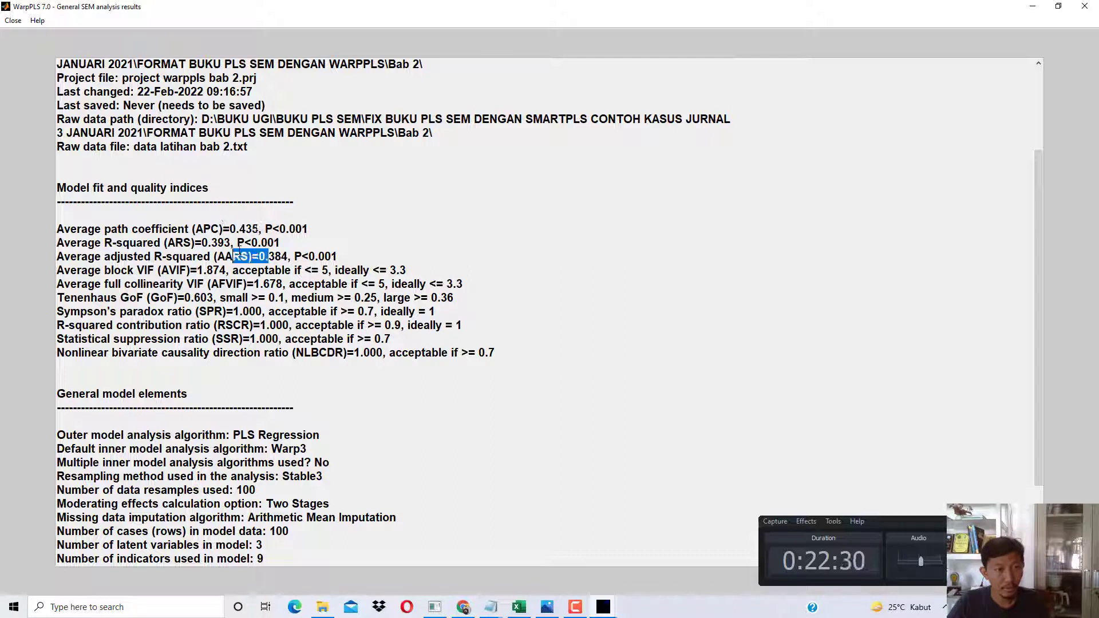
left_click_drag(294, 271, 214, 312)
left_click_drag(242, 324, 220, 353)
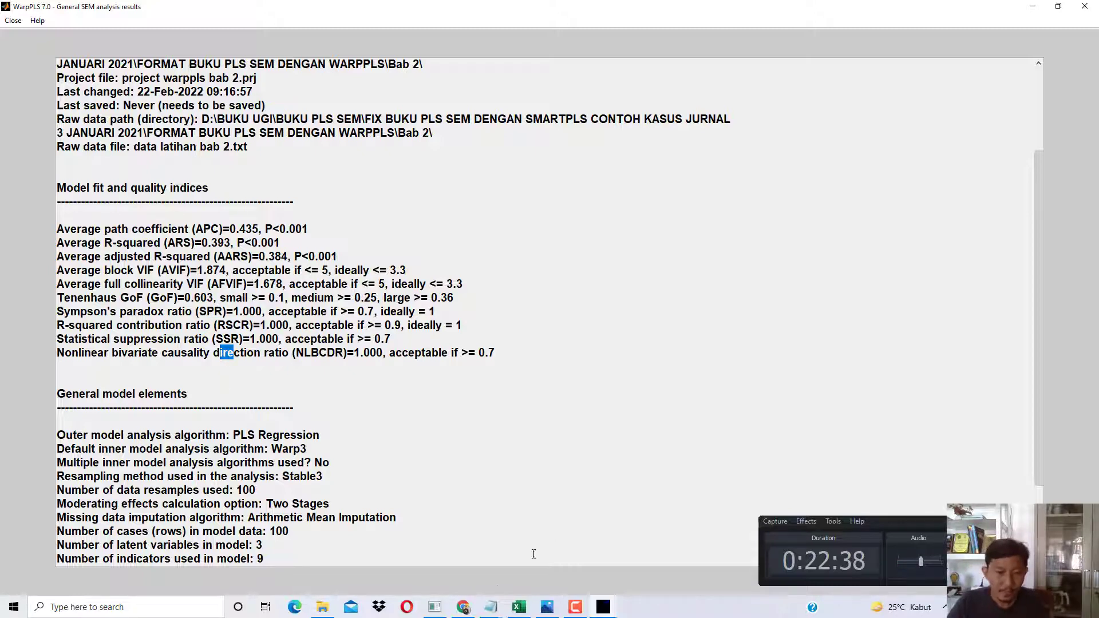
Switch to the PDF in Chrome and locate the APC indicator's interpretation below Gambar 2.9.
left_click(467, 606)
scroll(503, 424, "down", 8)
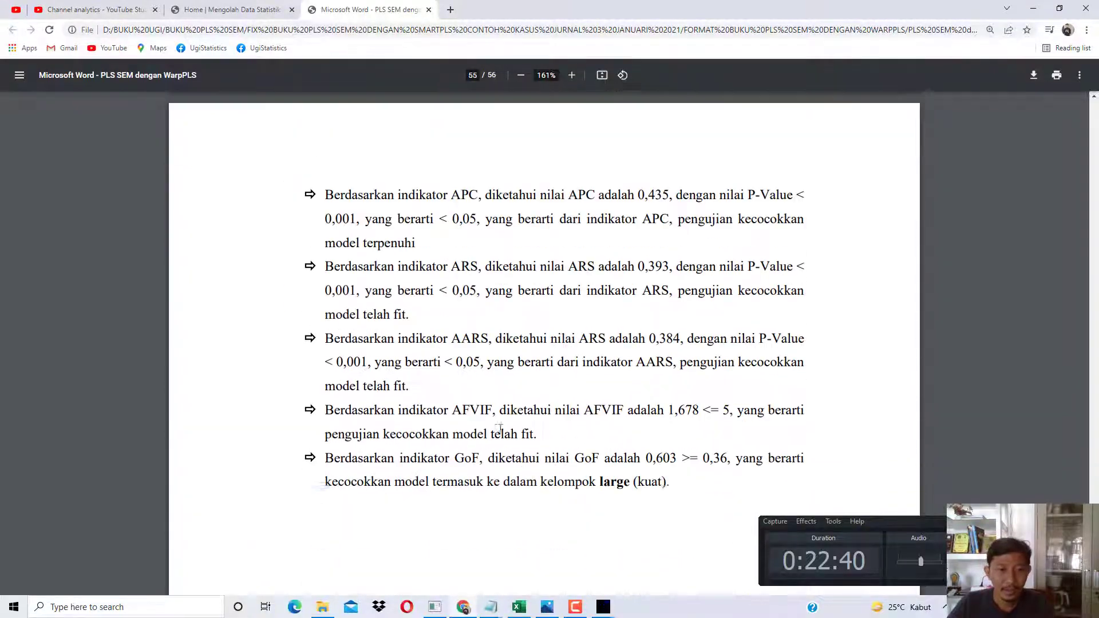
scroll(511, 388, "up", 2)
scroll(511, 385, "up", 2, "ctrl")
scroll(511, 385, "down", 5, "ctrl")
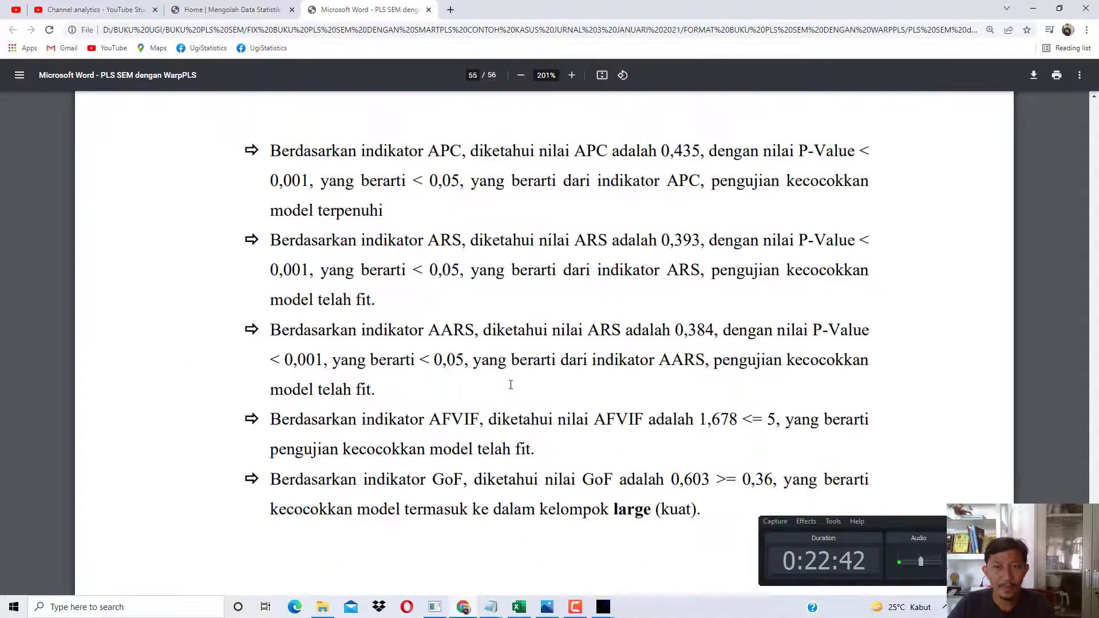
scroll(487, 314, "up", 1)
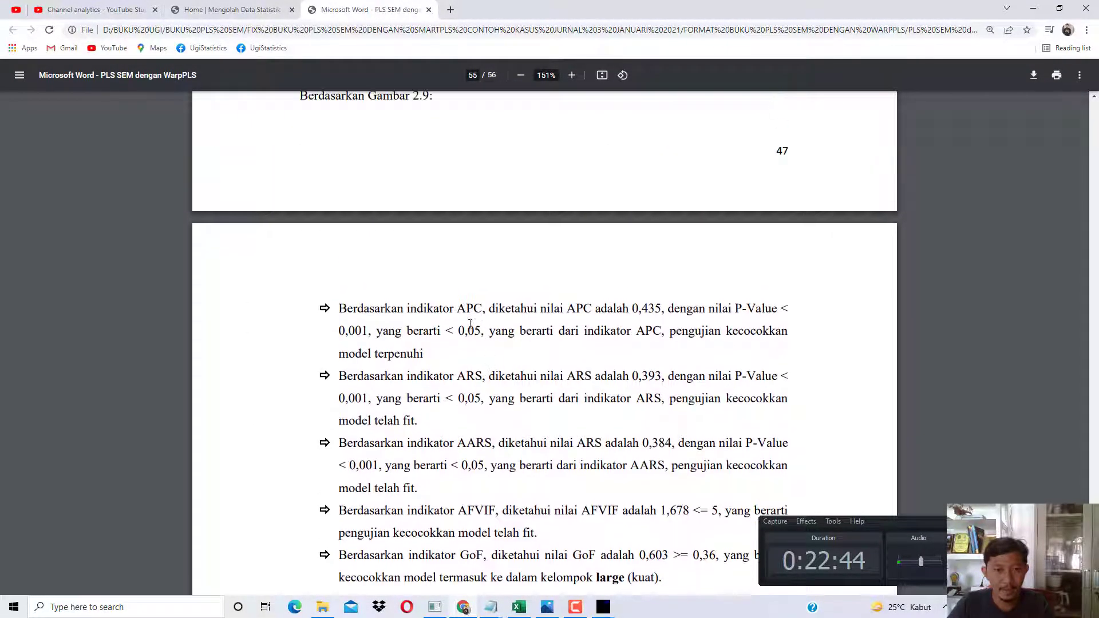
left_click_drag(458, 310, 630, 309)
scroll(630, 312, "up", 3)
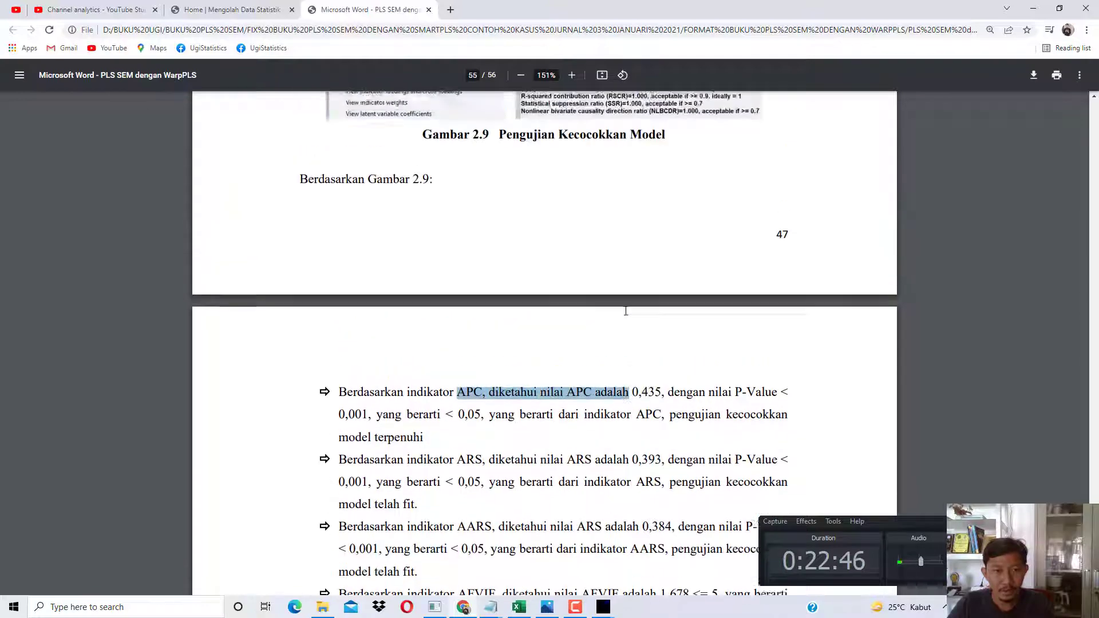
Switch to WarpPLS and check the average path coefficient (APC) and its P value among the model fit indices.
left_click(605, 549)
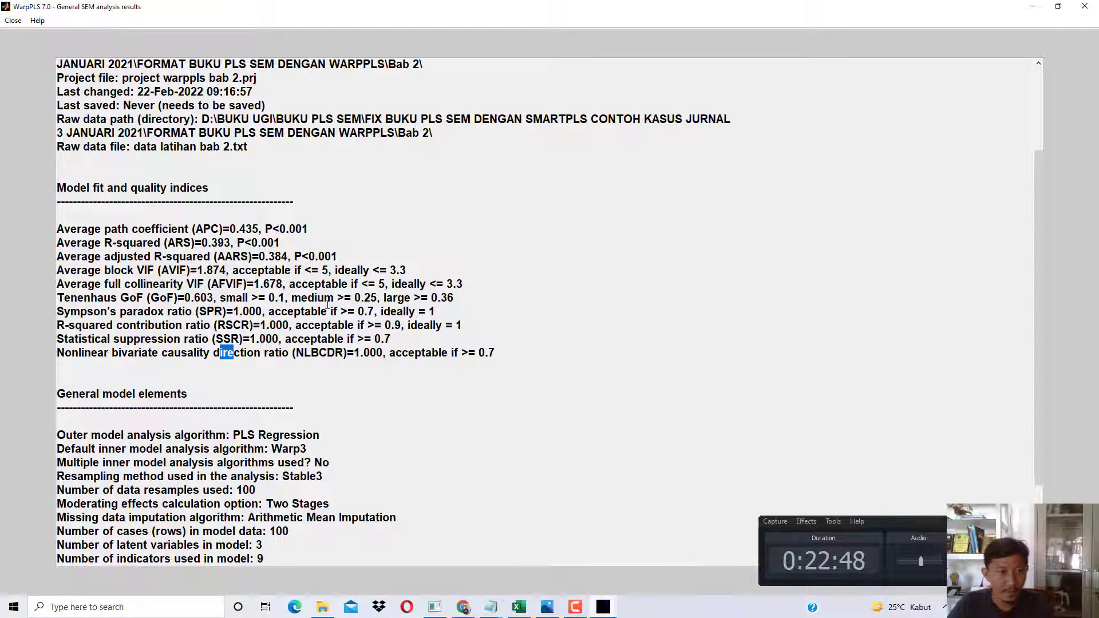
left_click_drag(223, 229, 309, 228)
left_click(285, 229)
left_click(274, 231)
left_click(274, 231)
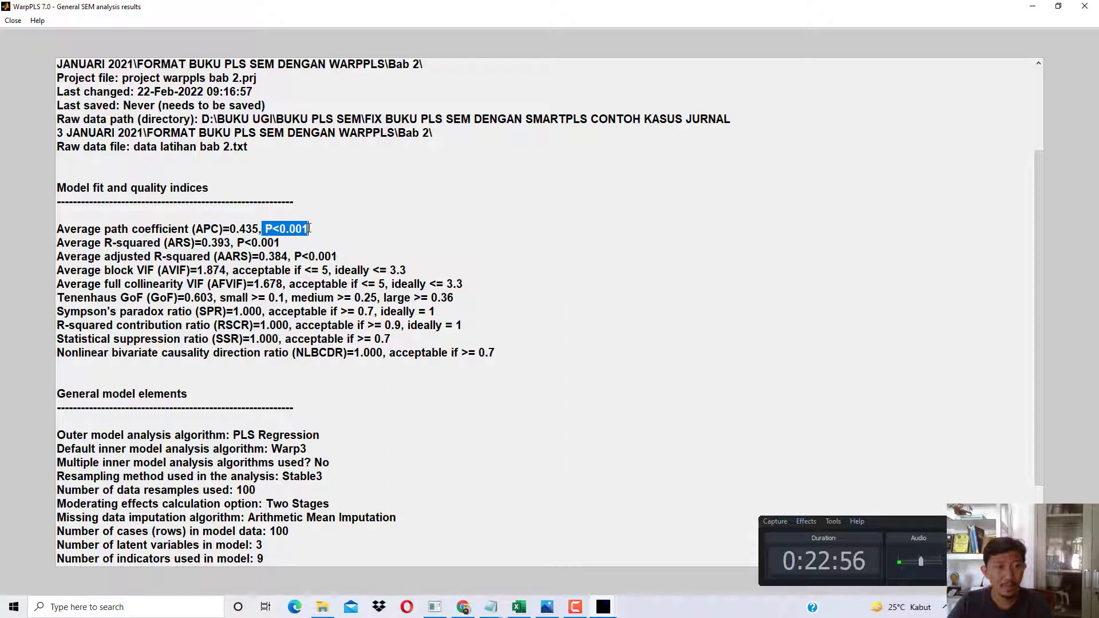
left_click(279, 232)
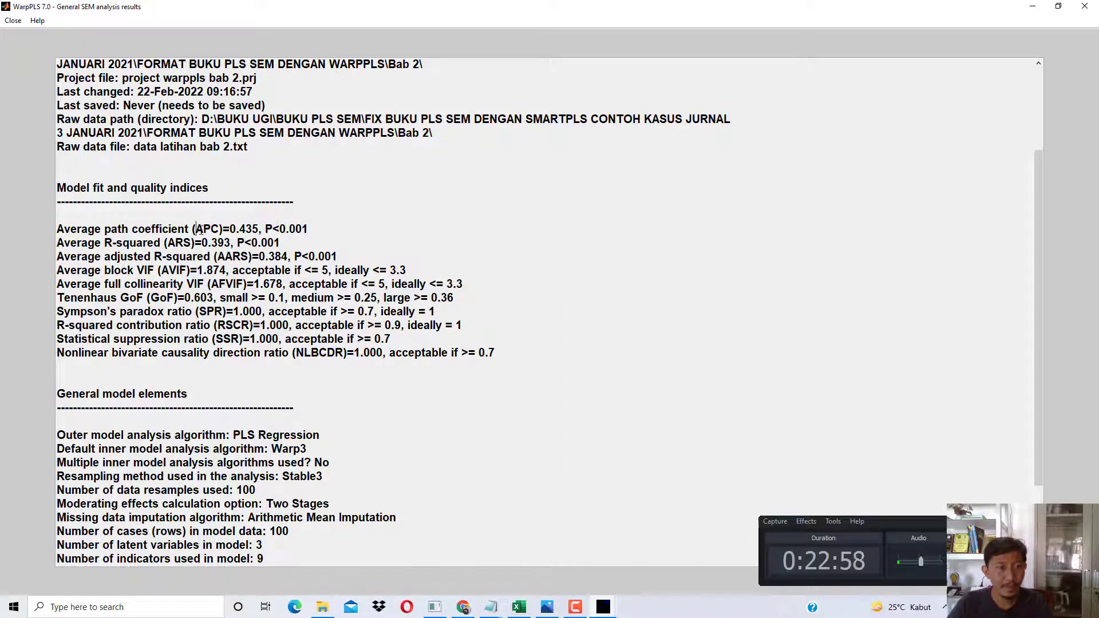
left_click_drag(200, 230, 309, 230)
left_click(279, 231)
left_click(268, 230)
Return to the PDF in Chrome and read the P-Value criterion and model fit conclusion for the APC indicator.
left_click(463, 607)
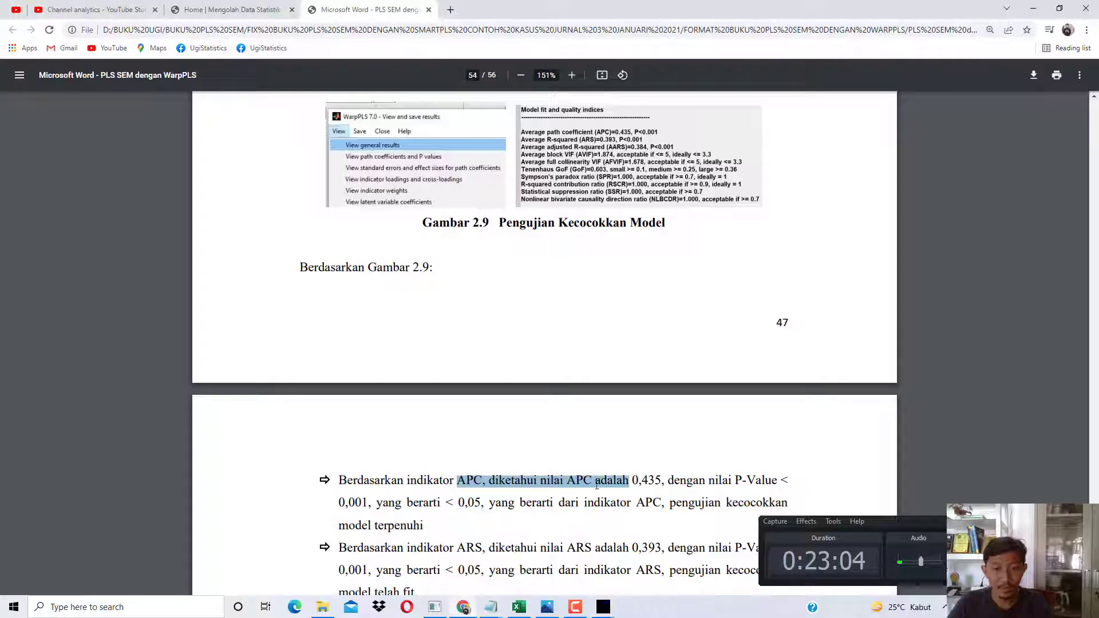
scroll(544, 344, "down", 2)
left_click_drag(714, 423, 410, 467)
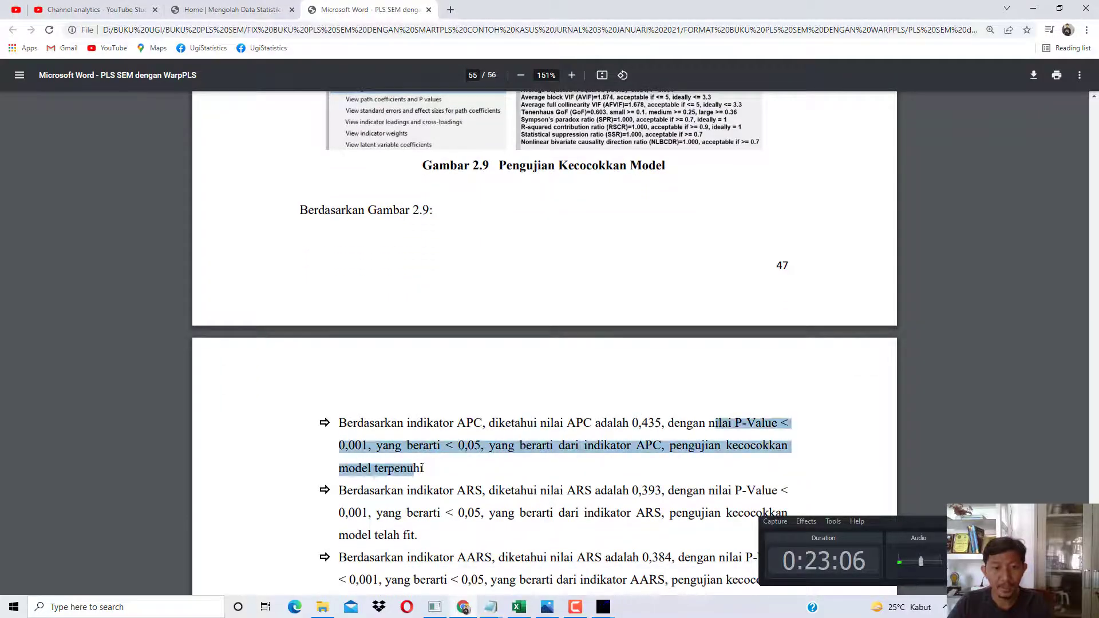